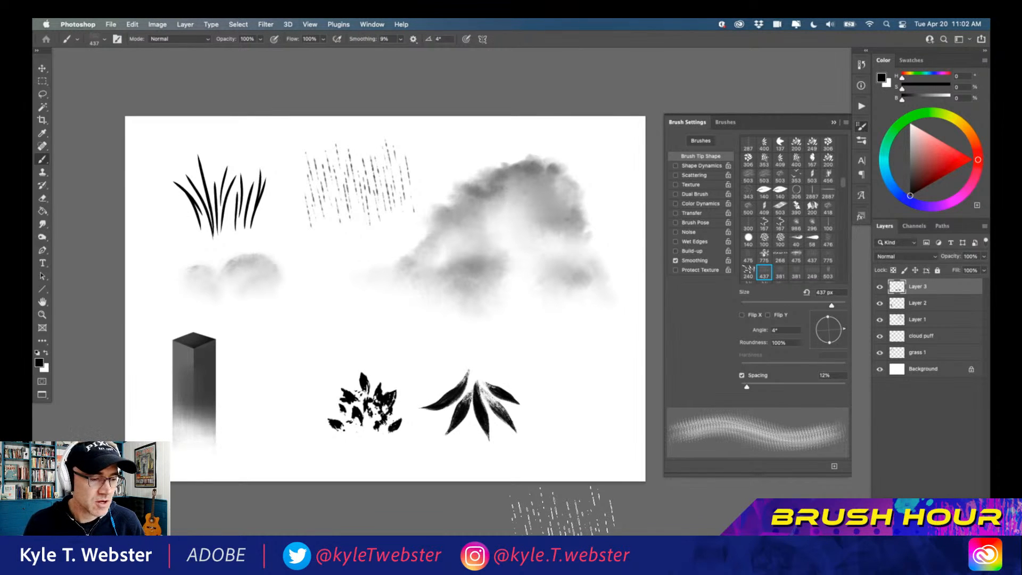
Step: Define a brush preset named "grassy grass" from the isolated grass clump on the grass 1 layer
key(ctrl+z)
key(v)
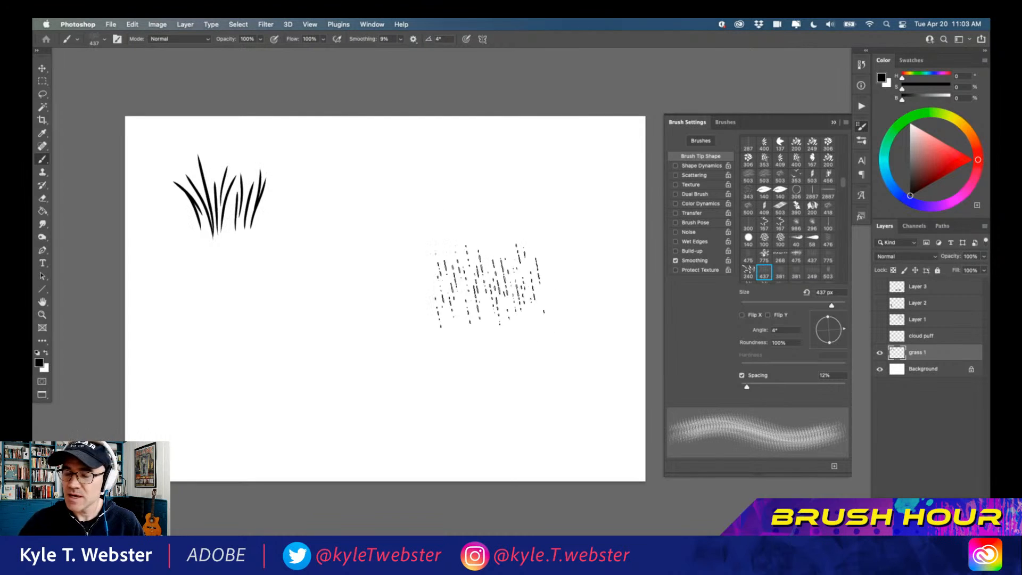
drag(180, 314, 189, 312)
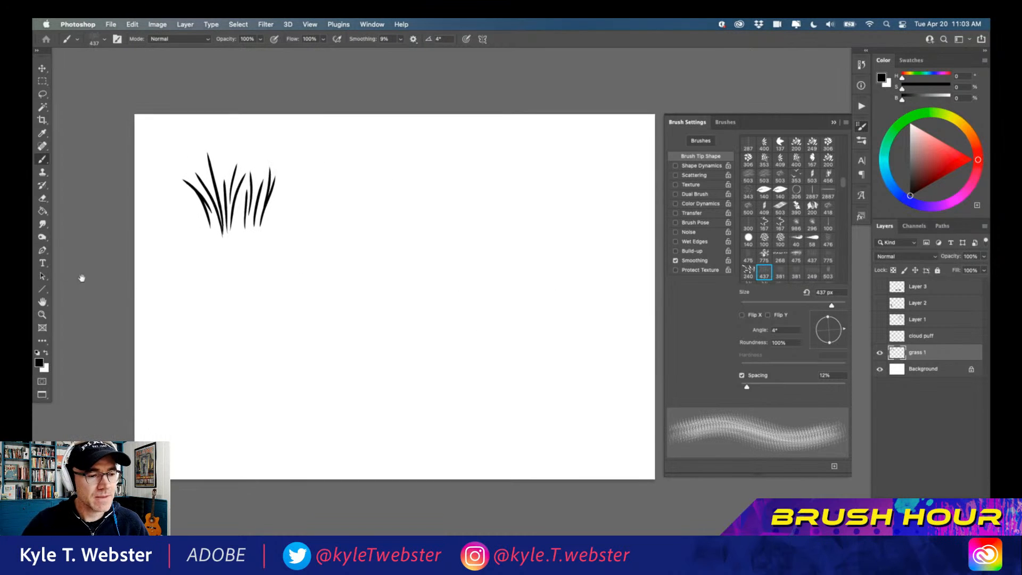
key(v)
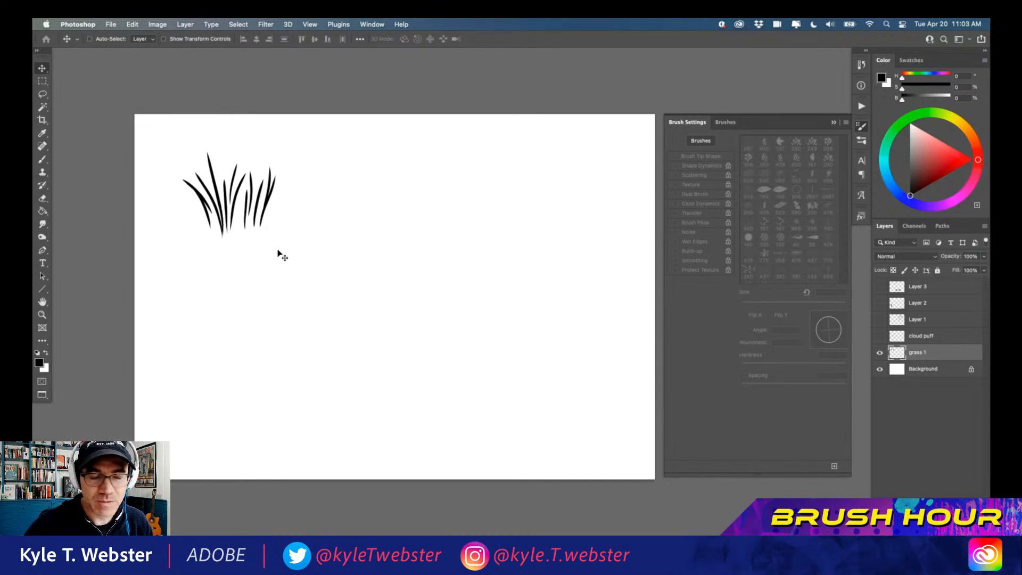
click(132, 26)
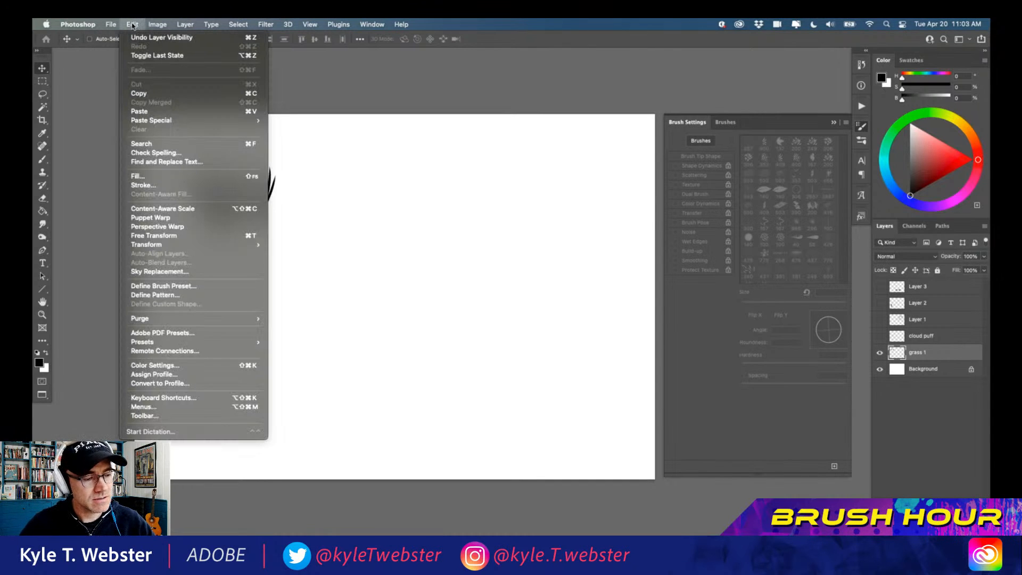
click(144, 286)
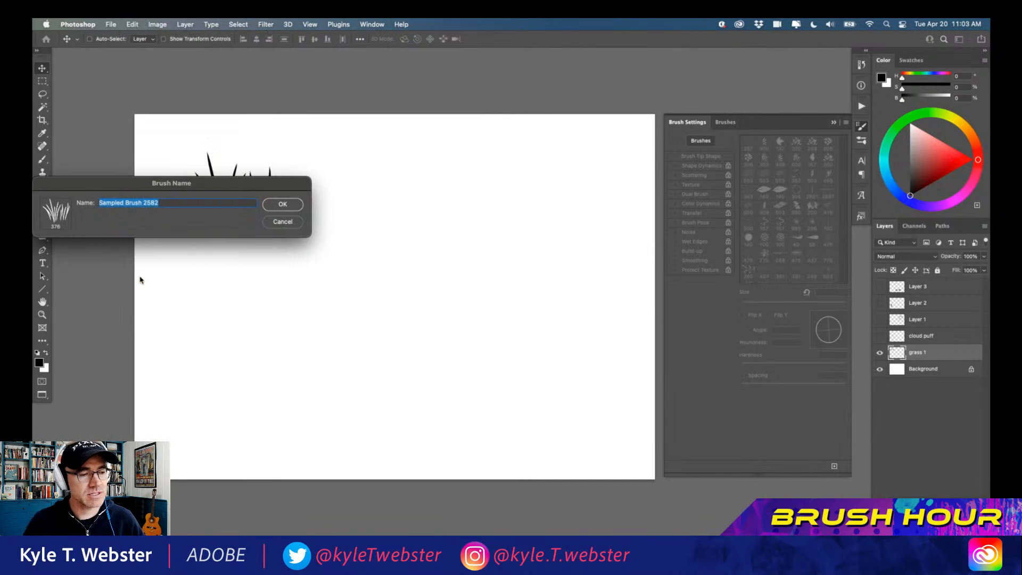
text(g)
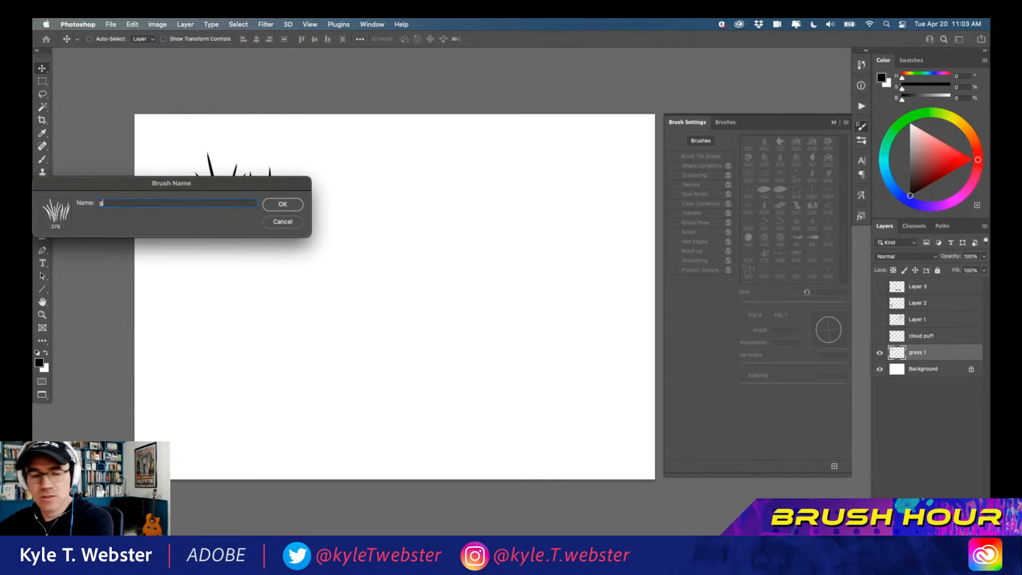
text(rassy grass)
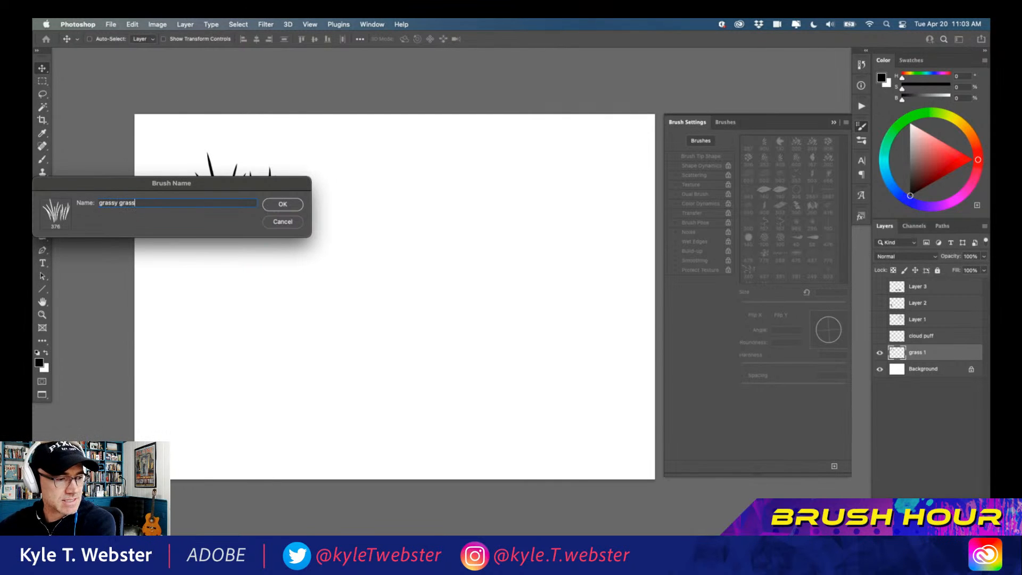
key(Return)
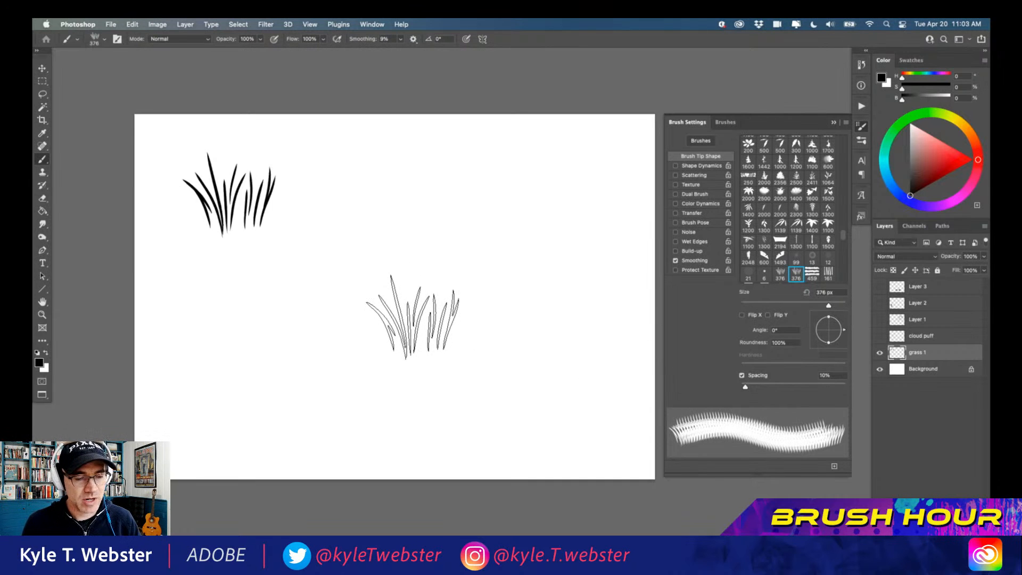
Step: Try a stroke with the new grass brush, undo it, and set the brush tip spacing to 51%
mouse_move(502, 333)
mouse_down()
mouse_move(383, 341)
mouse_move(355, 380)
mouse_move(331, 305)
mouse_move(272, 303)
mouse_up()
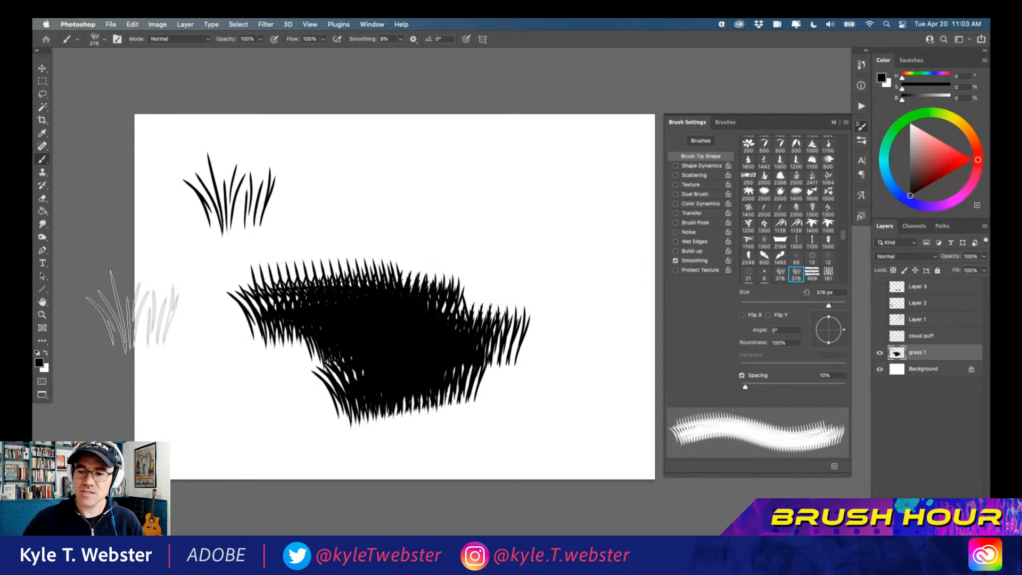
key(super+z)
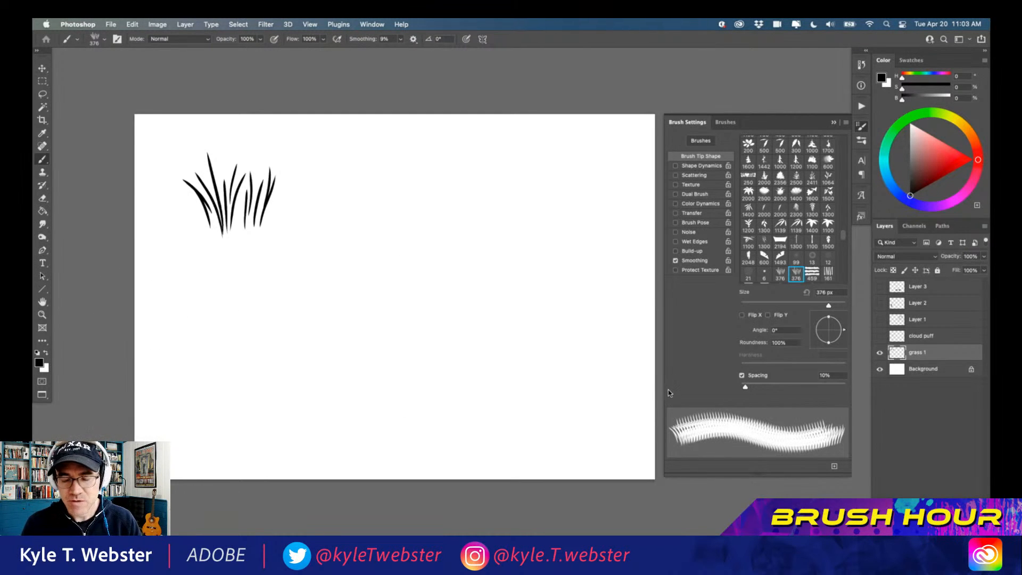
drag(746, 387, 767, 389)
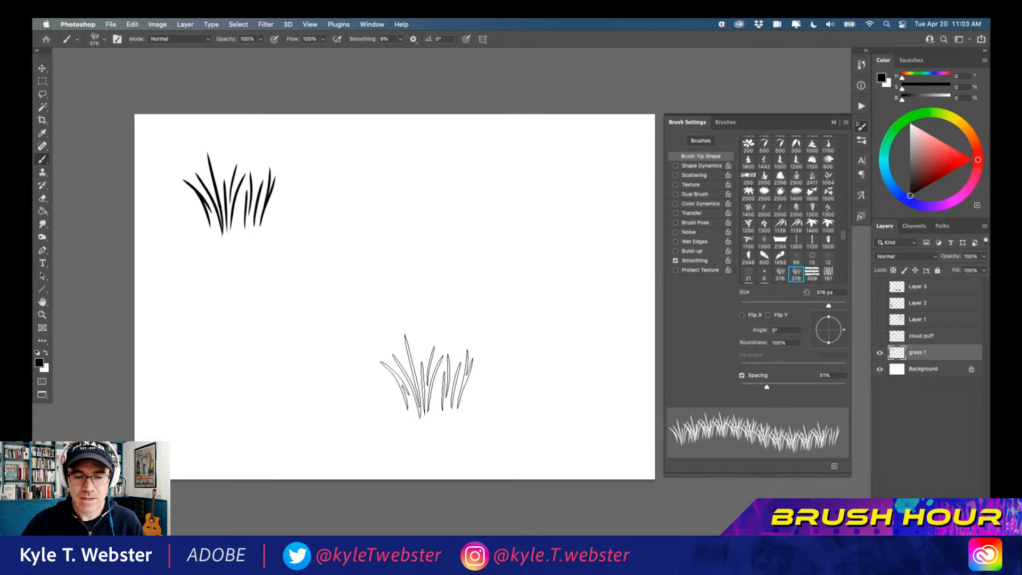
Step: Enable Shape Dynamics with size controlled by Pen Pressure, then paint a horizontal test stroke and undo it
click(692, 167)
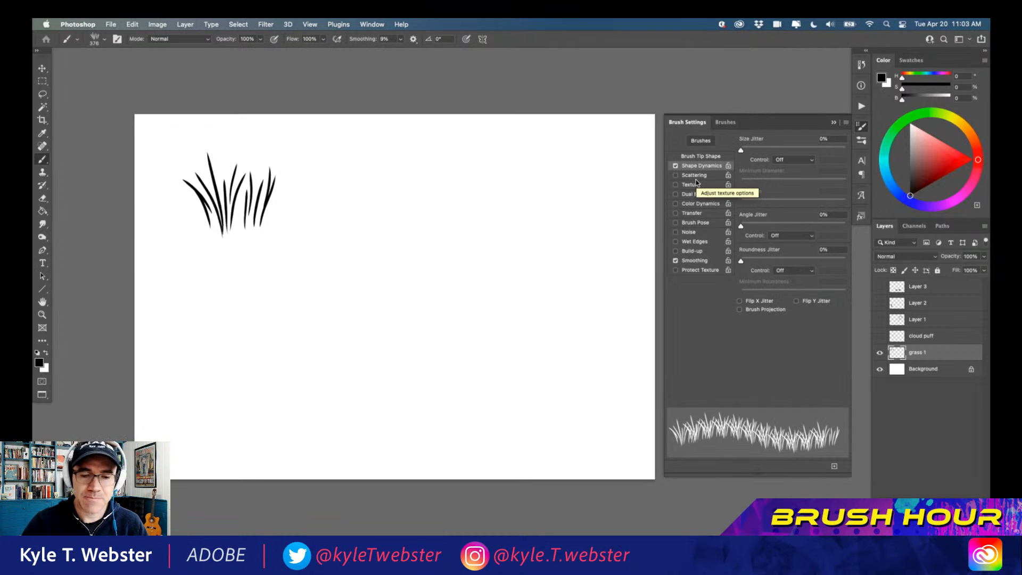
click(781, 160)
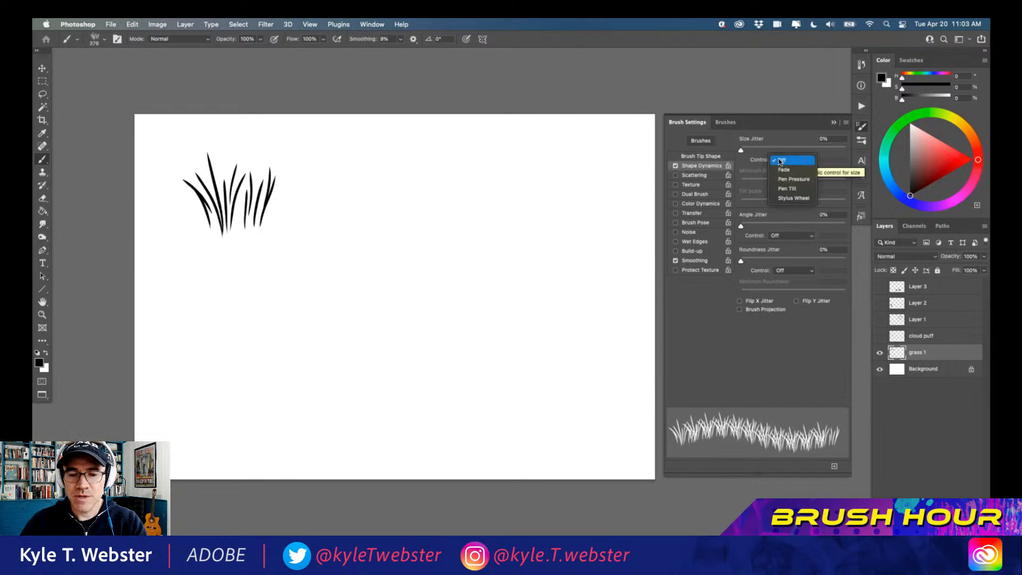
click(787, 179)
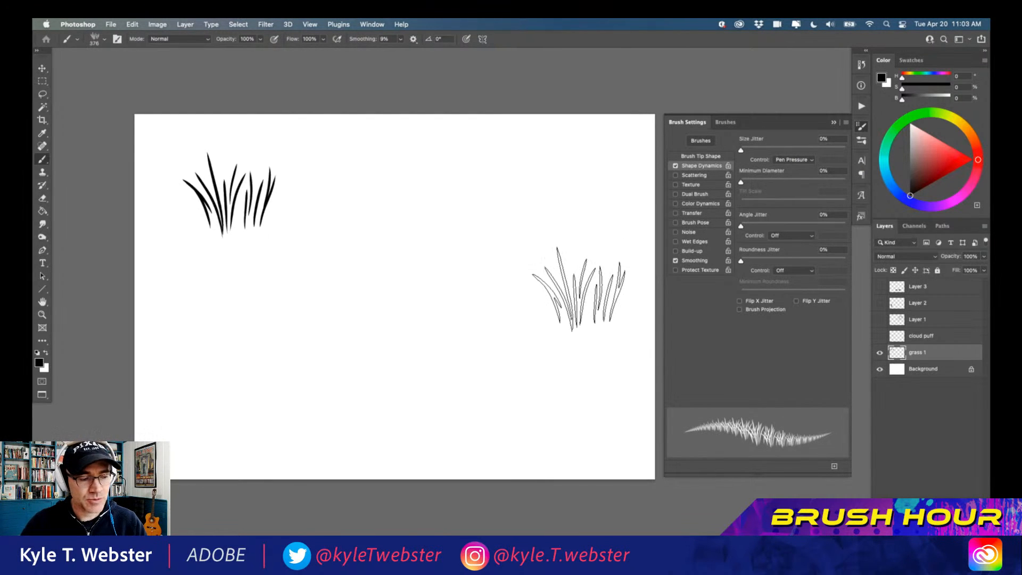
drag(555, 312, 275, 314)
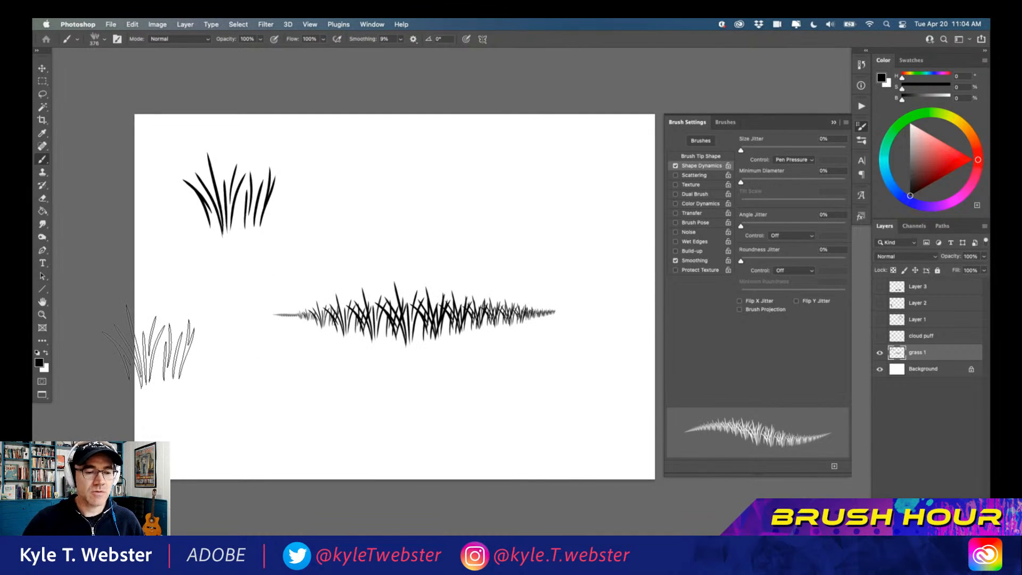
key(super+z)
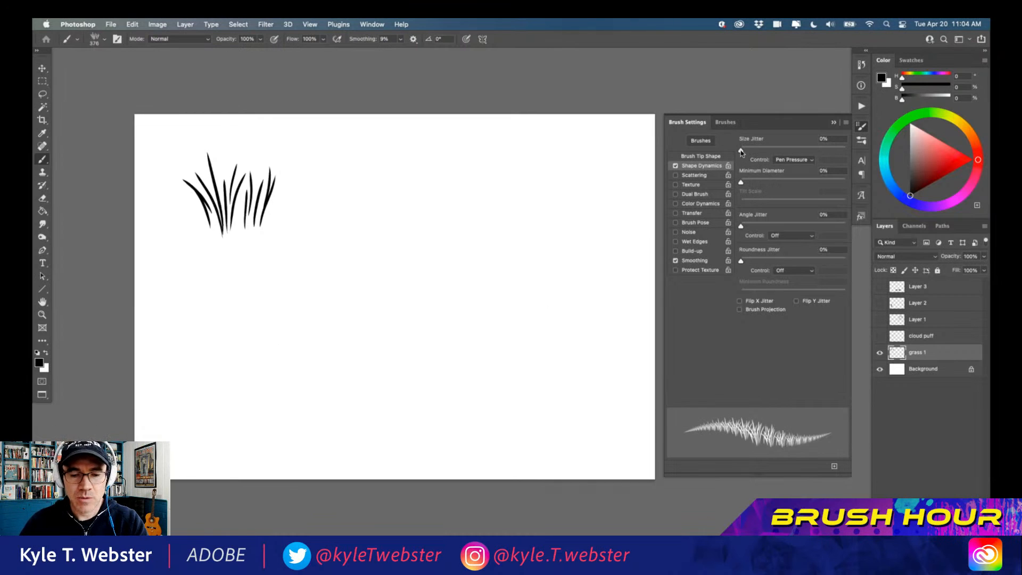
Step: Set the brush's size jitter to 50% and minimum diameter to 30%, then test-paint and undo the strokes
drag(741, 152, 794, 152)
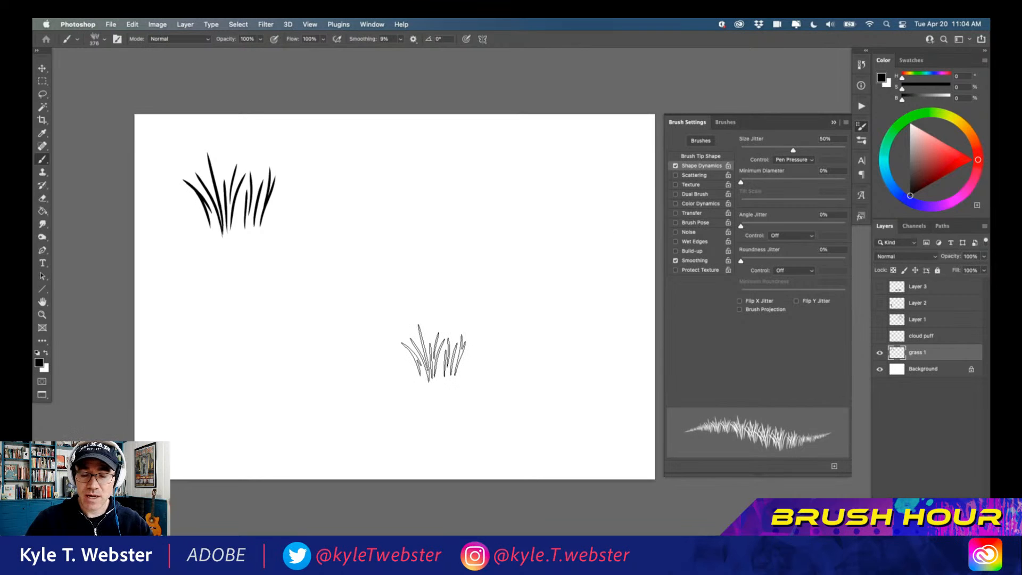
drag(741, 182, 774, 184)
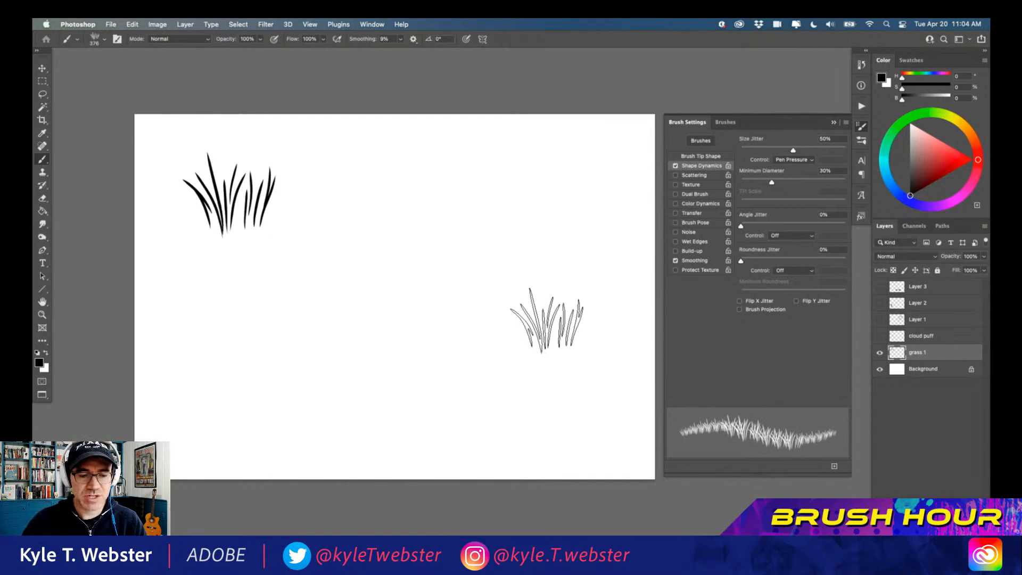
mouse_move(571, 304)
mouse_down()
mouse_move(377, 298)
mouse_move(298, 303)
mouse_move(502, 317)
mouse_move(274, 320)
mouse_move(561, 297)
mouse_move(367, 299)
mouse_move(456, 280)
mouse_move(367, 275)
mouse_move(569, 320)
mouse_move(250, 314)
mouse_up()
key(super+z)
key(super+z)
key(super+z)
key(super+z)
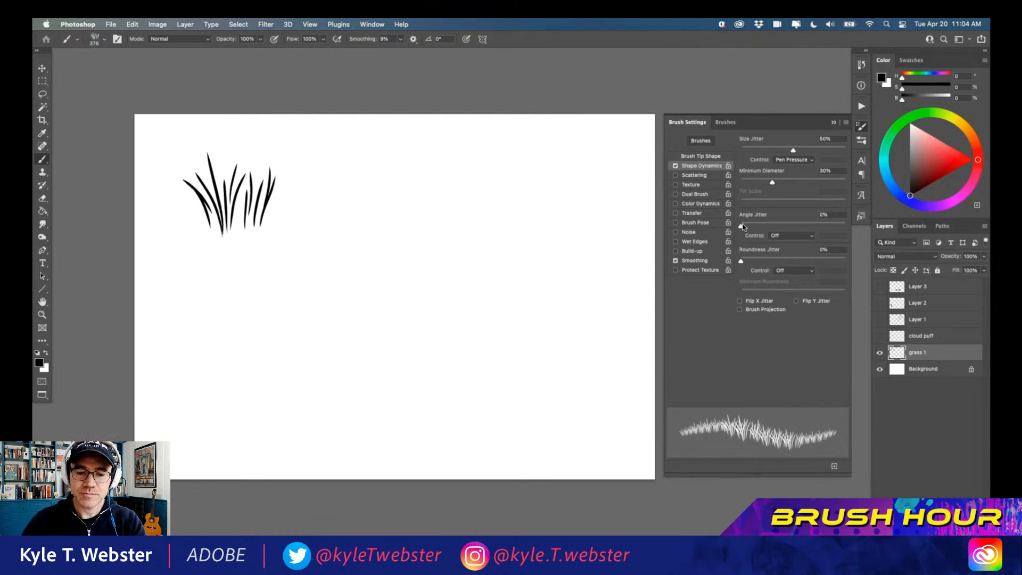
Step: Set the brush's angle jitter to 4%, undoing the grass row painted as a test while adjusting it
drag(742, 226, 745, 226)
drag(533, 322, 327, 322)
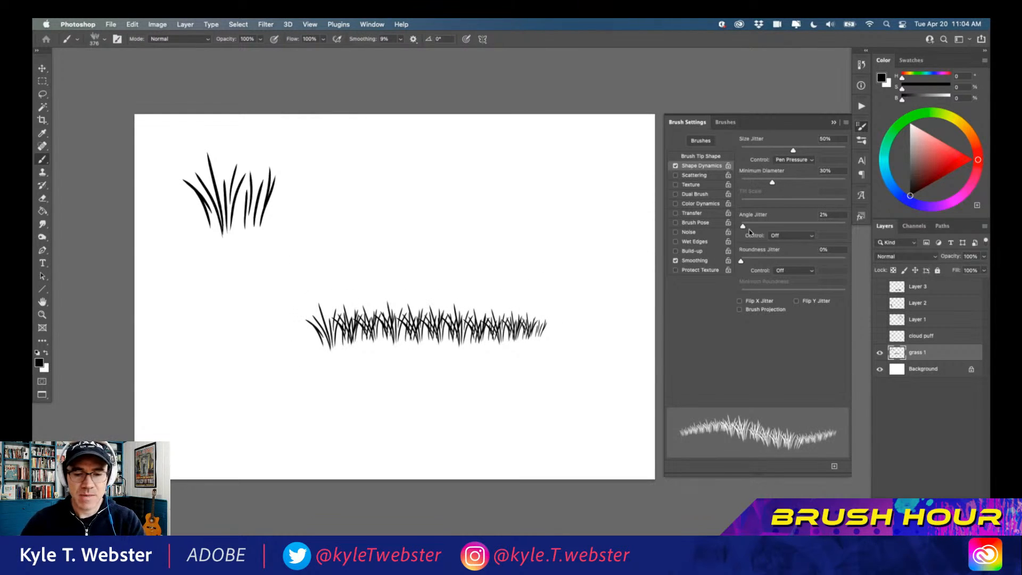
drag(744, 227, 745, 226)
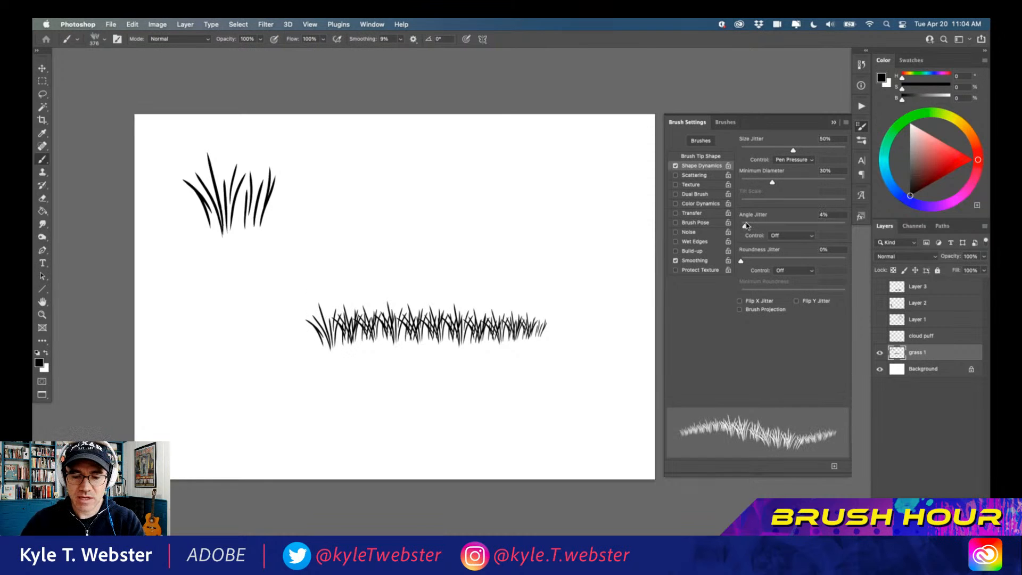
key(super+z)
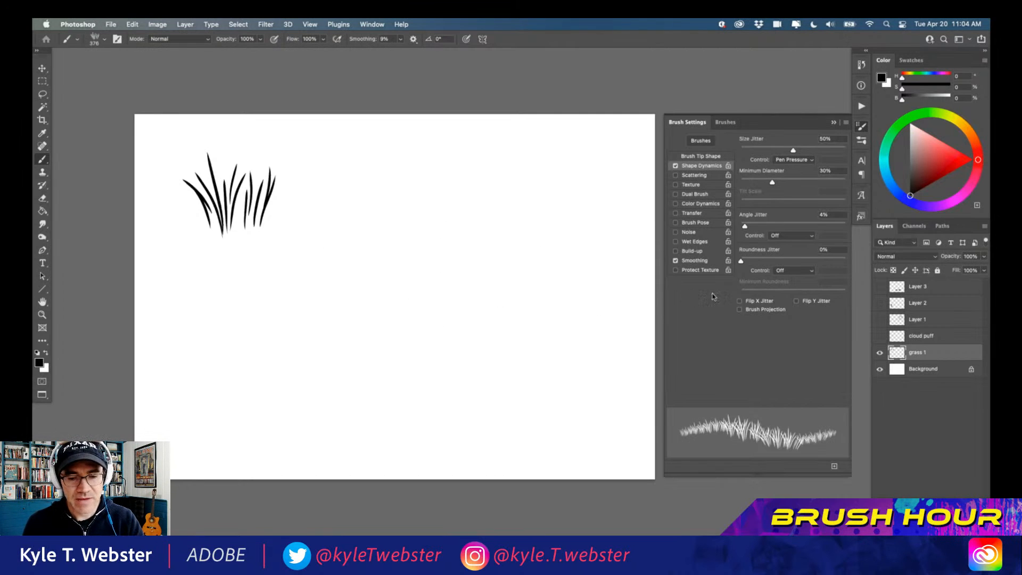
Step: Set roundness control to Pen Pressure with a minimum roundness of 34% and a roundness jitter of 60%
click(780, 271)
click(779, 290)
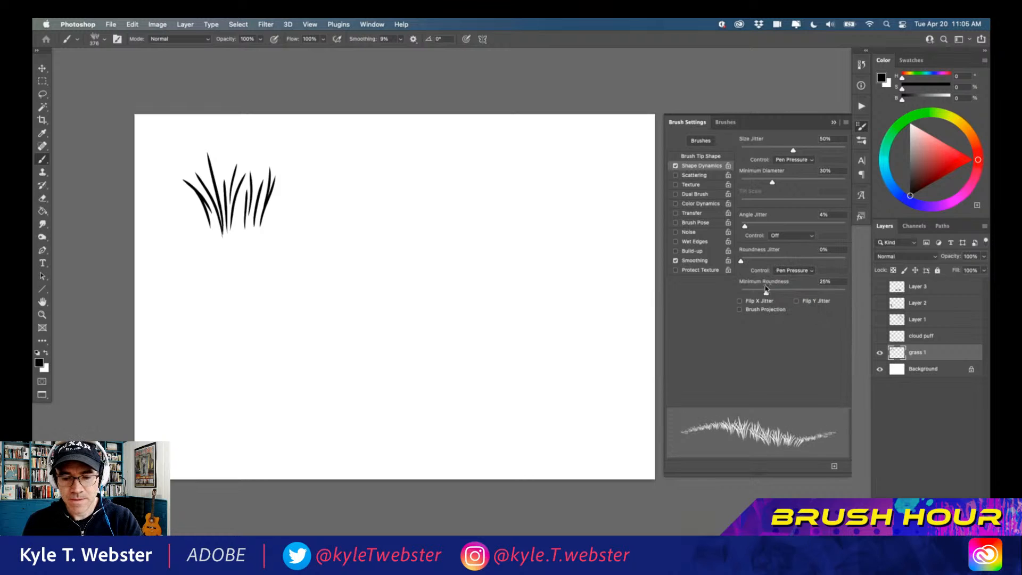
mouse_move(759, 293)
mouse_down()
mouse_move(847, 292)
mouse_move(739, 293)
mouse_move(777, 292)
mouse_up()
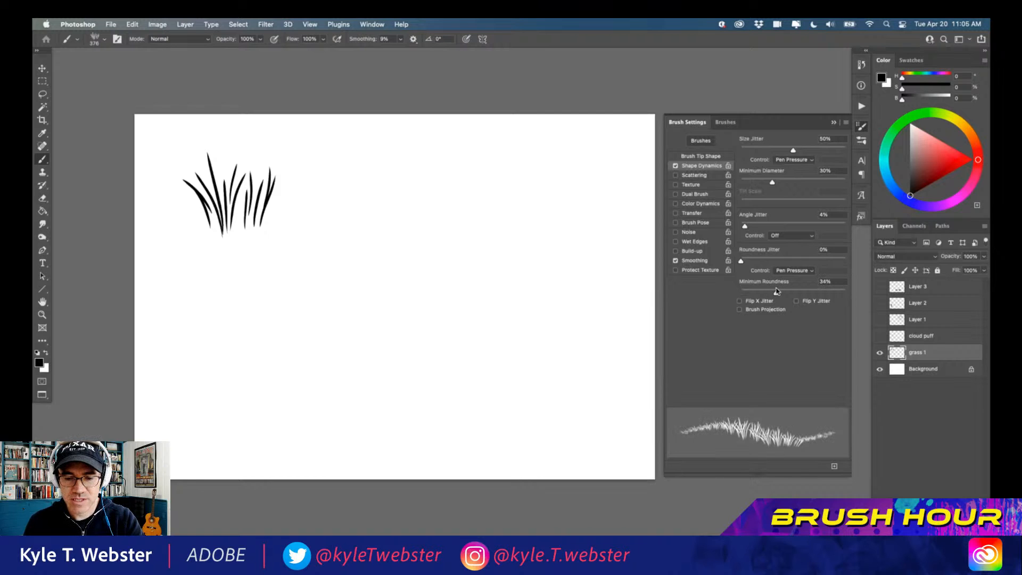
drag(742, 262, 805, 261)
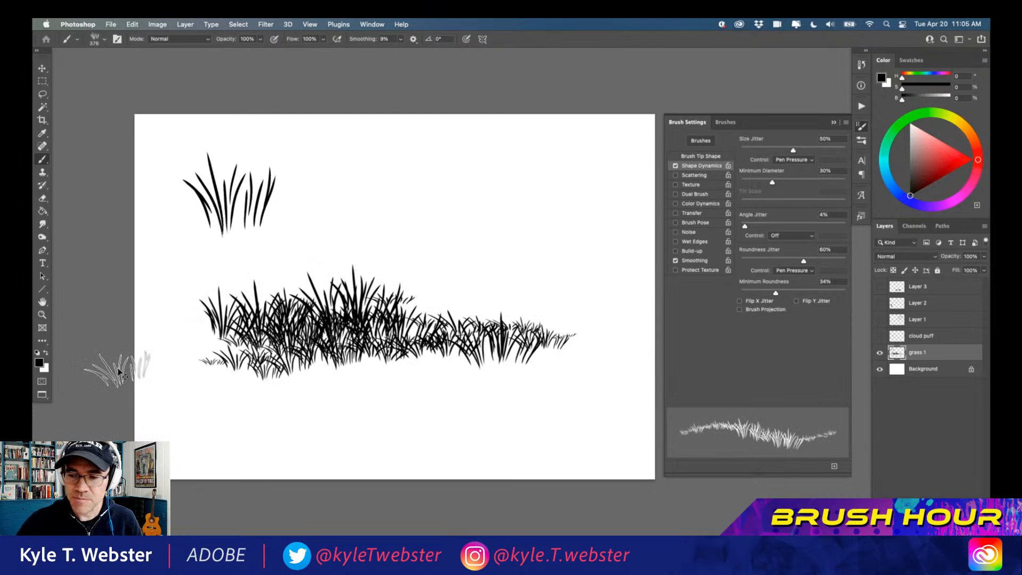
Step: Undo all the test grass strokes painted below the original clump
key(super+z)
key(super+z)
key(super+z)
key(super+z)
key(super+z)
key(super+z)
key(super+z)
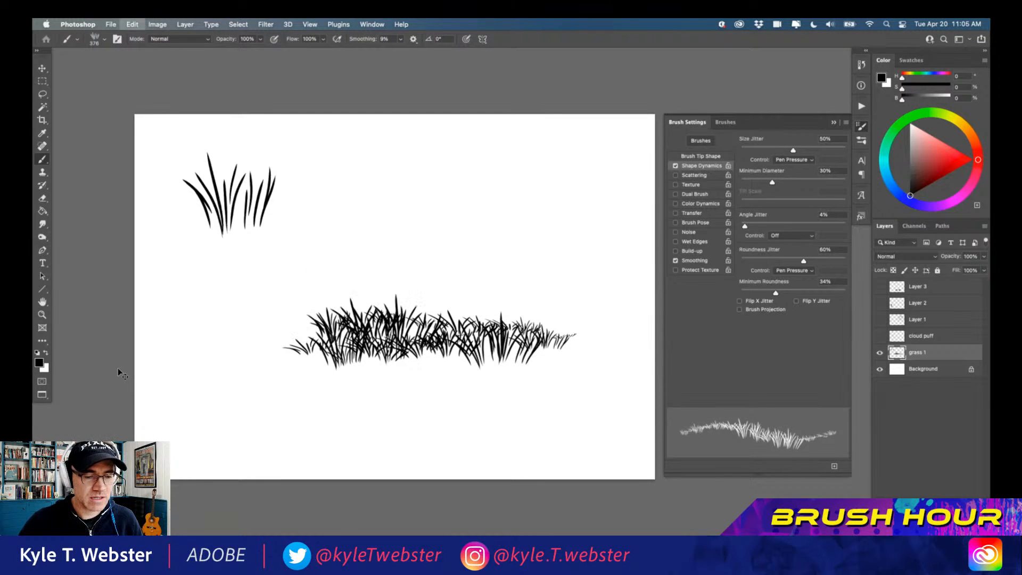
key(super+z)
key(super+z)
key(super+z)
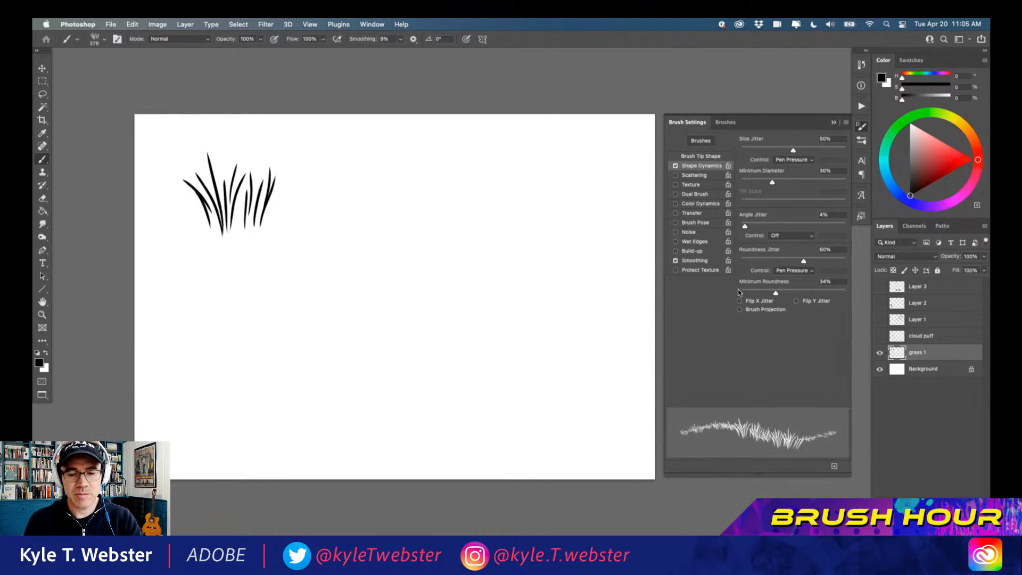
Step: Enable Flip X Jitter and paint two horizontal rows of grass below the original clump to test it
click(740, 302)
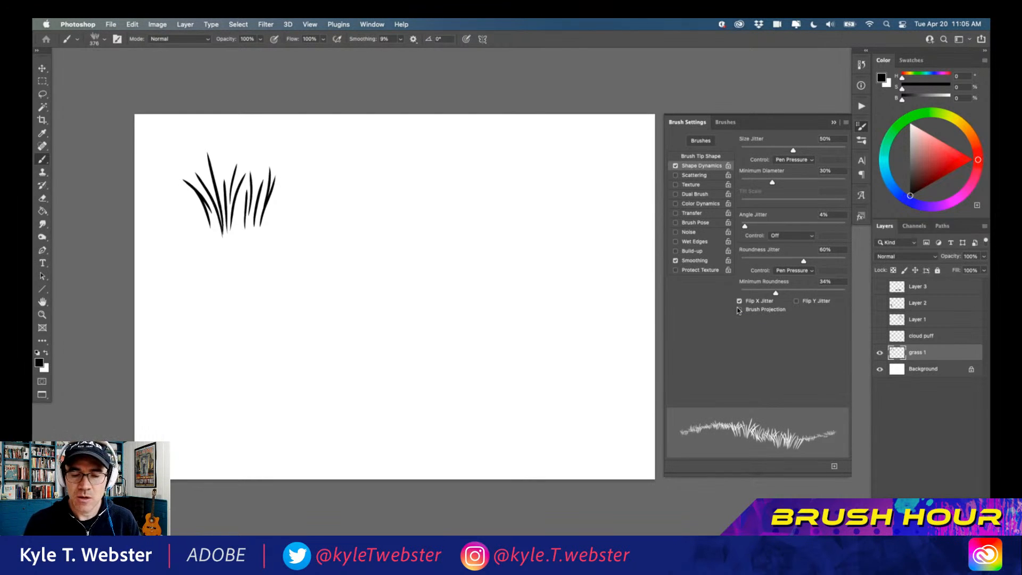
mouse_move(573, 309)
mouse_down()
mouse_move(299, 315)
mouse_move(557, 320)
mouse_move(292, 318)
mouse_move(411, 315)
mouse_move(295, 319)
mouse_move(328, 306)
mouse_move(253, 324)
mouse_move(331, 309)
mouse_move(256, 317)
mouse_move(277, 304)
mouse_up()
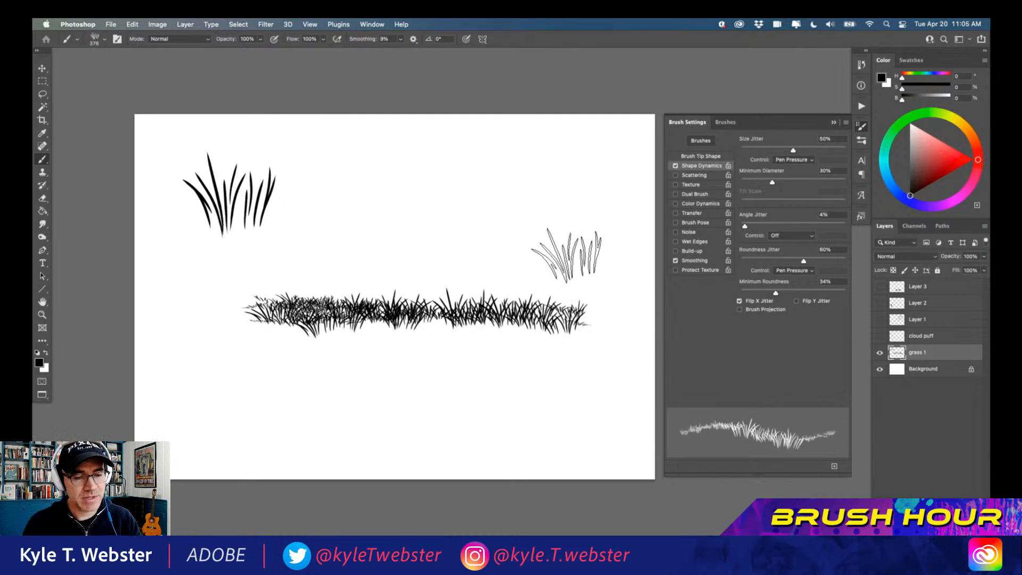
drag(519, 250, 373, 248)
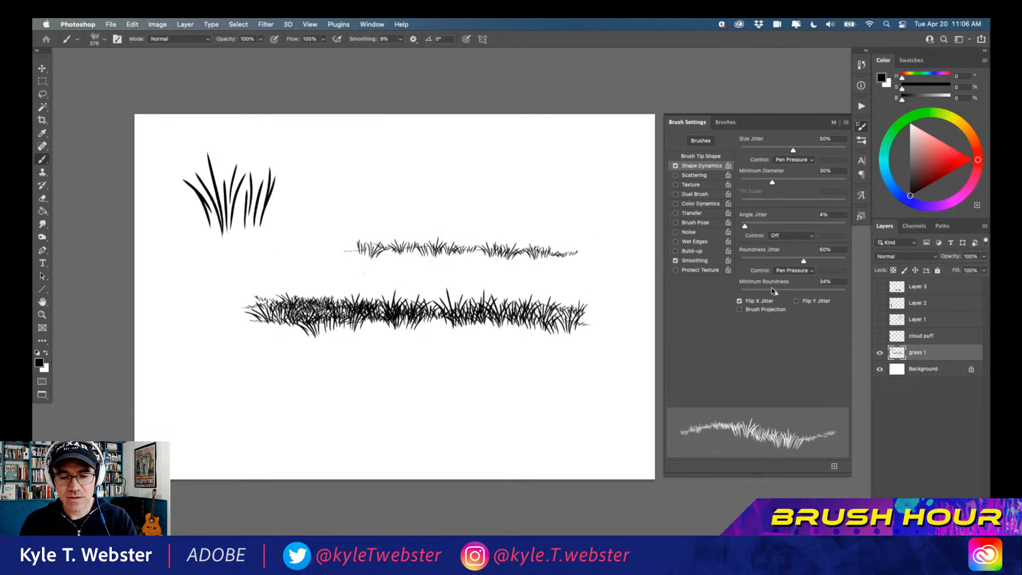
Step: Set the minimum roundness to 50% and paint a dense test row of grass below the existing rows
drag(776, 295, 799, 296)
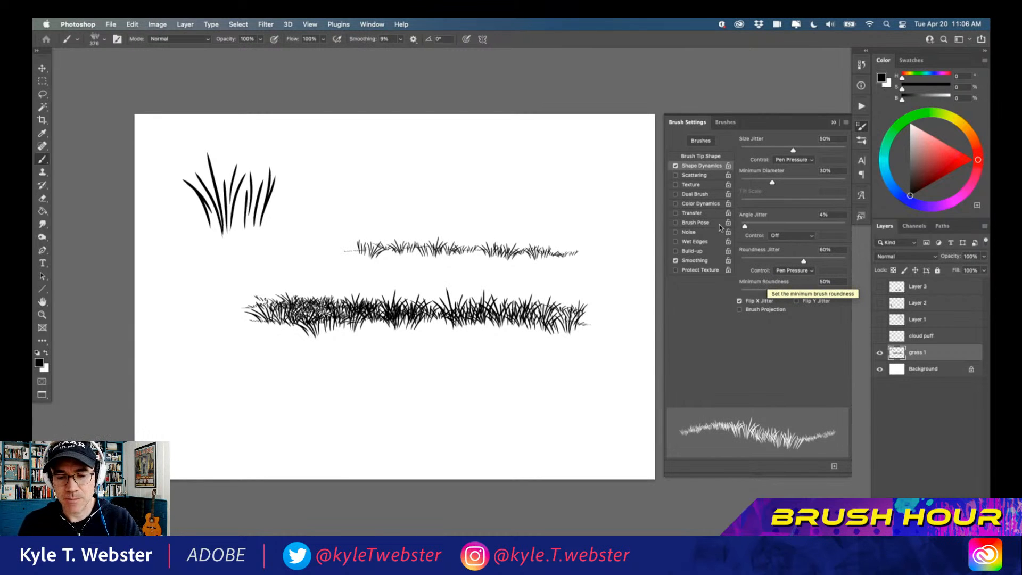
mouse_move(553, 370)
mouse_down()
mouse_move(276, 378)
mouse_move(530, 386)
mouse_move(336, 390)
mouse_move(400, 384)
mouse_move(414, 370)
mouse_move(377, 364)
mouse_move(389, 393)
mouse_move(522, 395)
mouse_move(241, 399)
mouse_move(496, 413)
mouse_move(244, 424)
mouse_move(346, 389)
mouse_move(216, 392)
mouse_up()
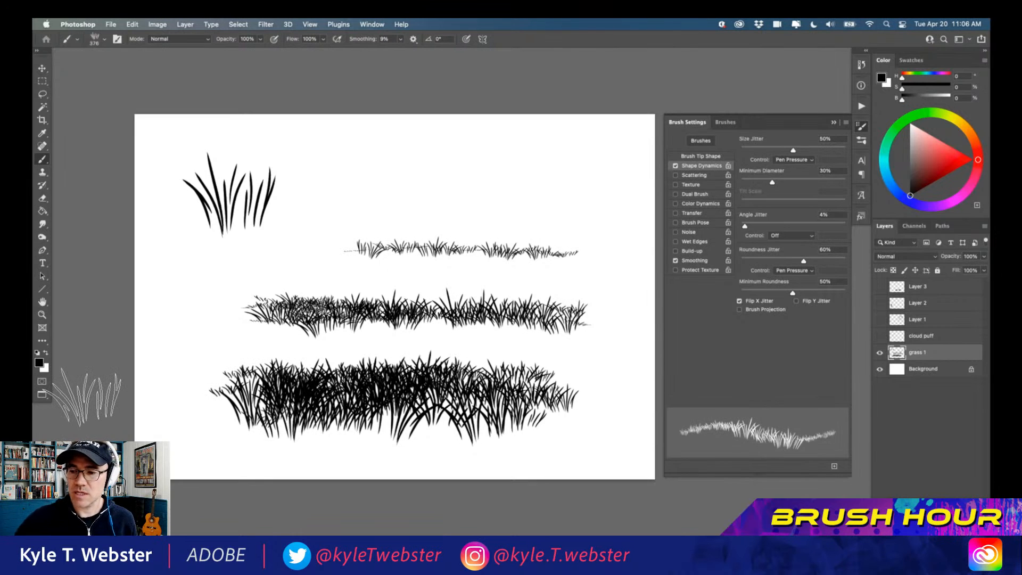
Step: Delete everything on the grass 1 layer and clear the selection
key(super+a)
key(Delete)
key(super+d)
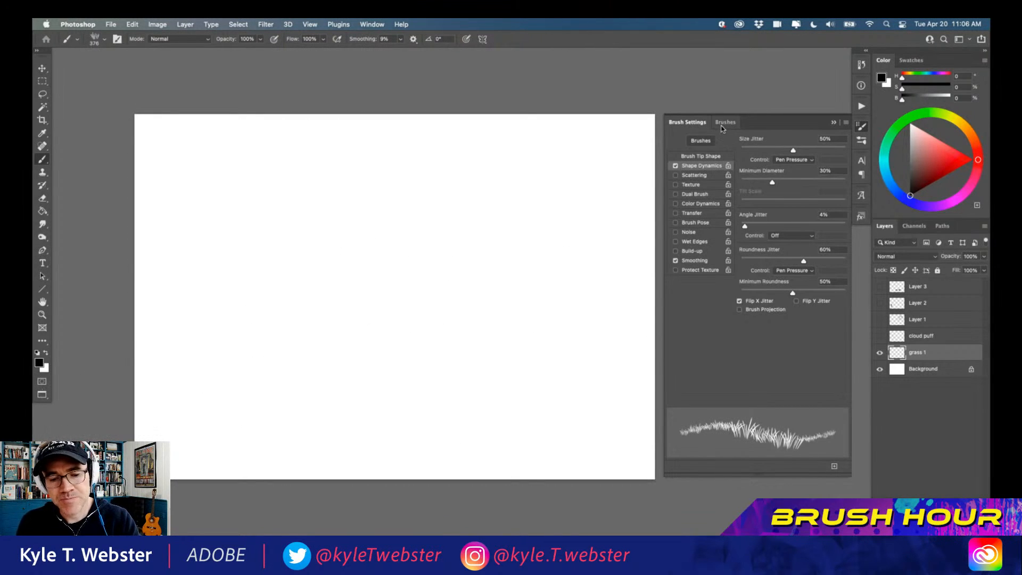
Step: Enable Dual Brush and choose the 191 px "kyle fur short" tip as the second brush
click(687, 194)
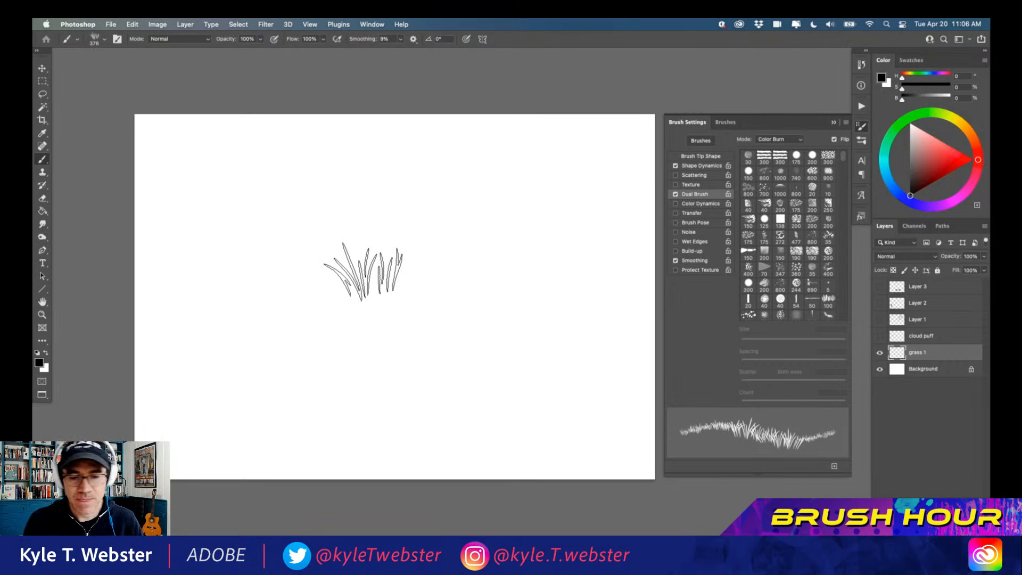
scroll(764, 173, down, 10)
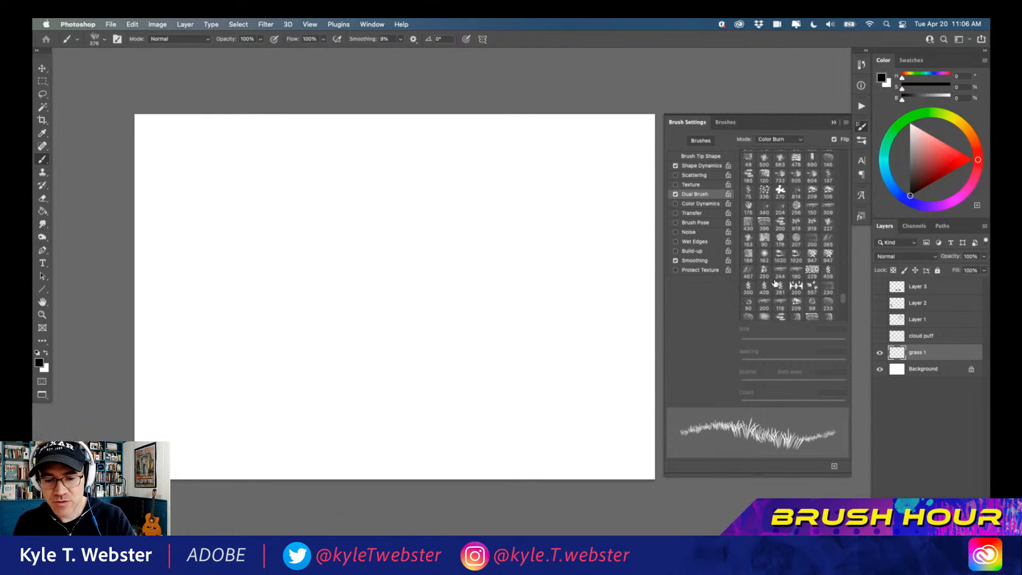
scroll(764, 173, down, 15)
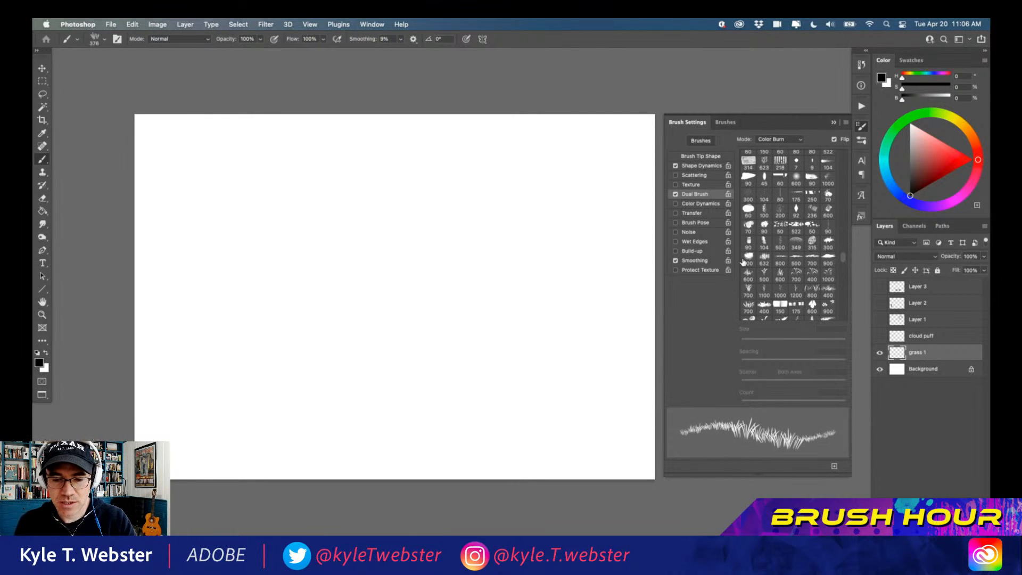
drag(841, 257, 747, 199)
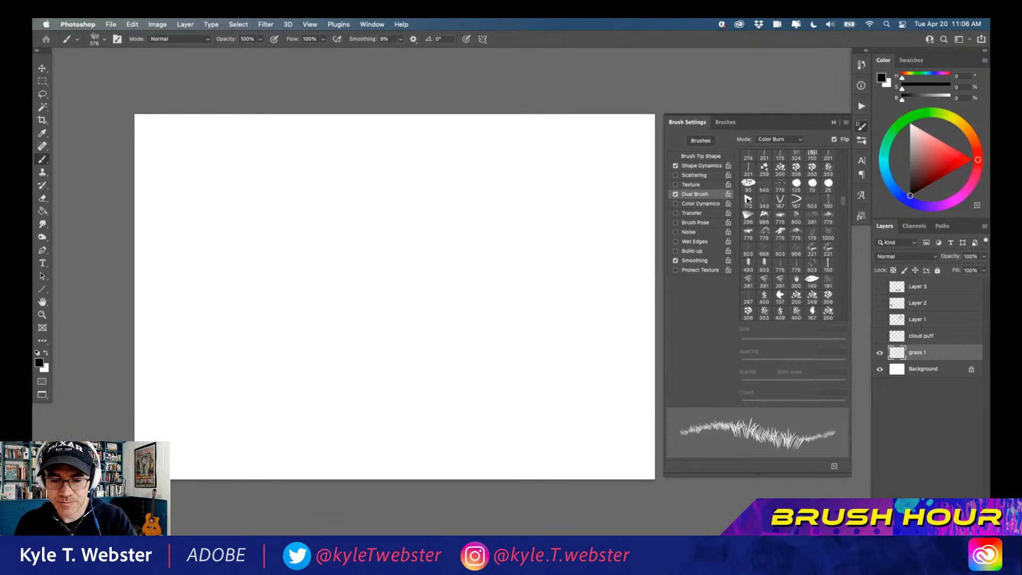
scroll(747, 200, down, 2)
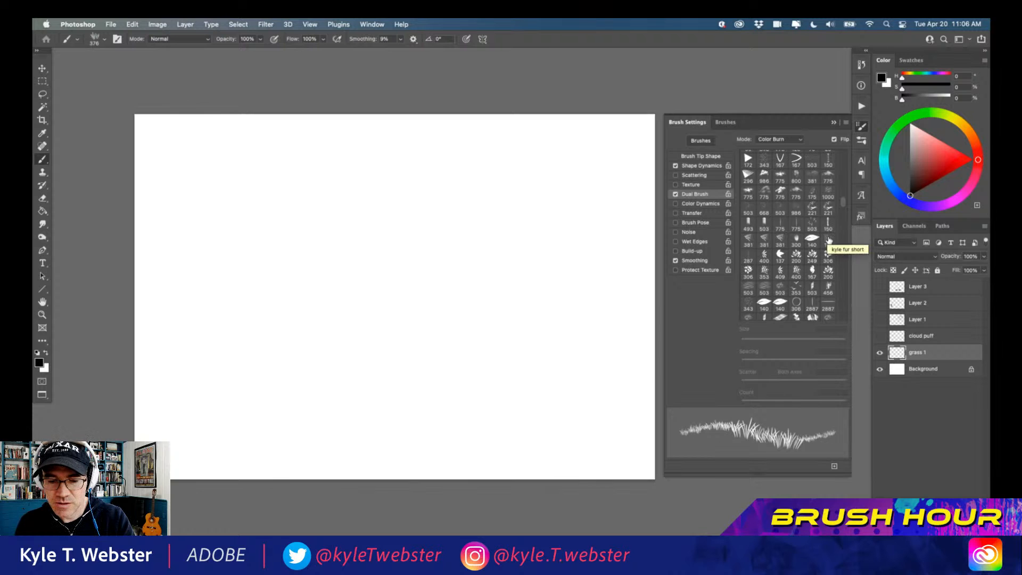
click(829, 241)
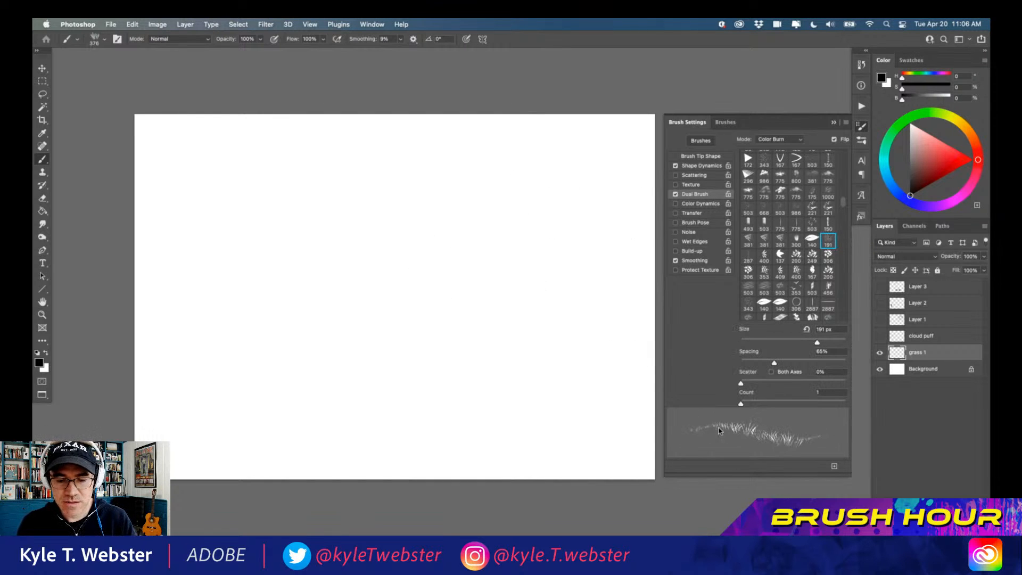
Step: Paint several overlapping rows of grass across the middle of the canvas to test the fur dual brush
drag(546, 299, 298, 298)
drag(546, 263, 341, 276)
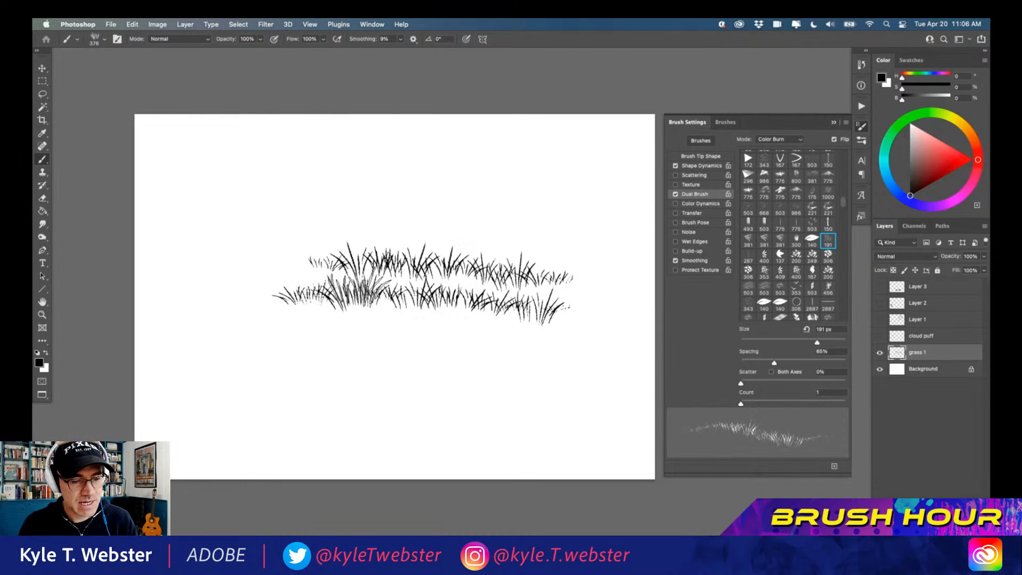
drag(522, 347, 316, 351)
drag(419, 325, 253, 313)
drag(325, 277, 269, 281)
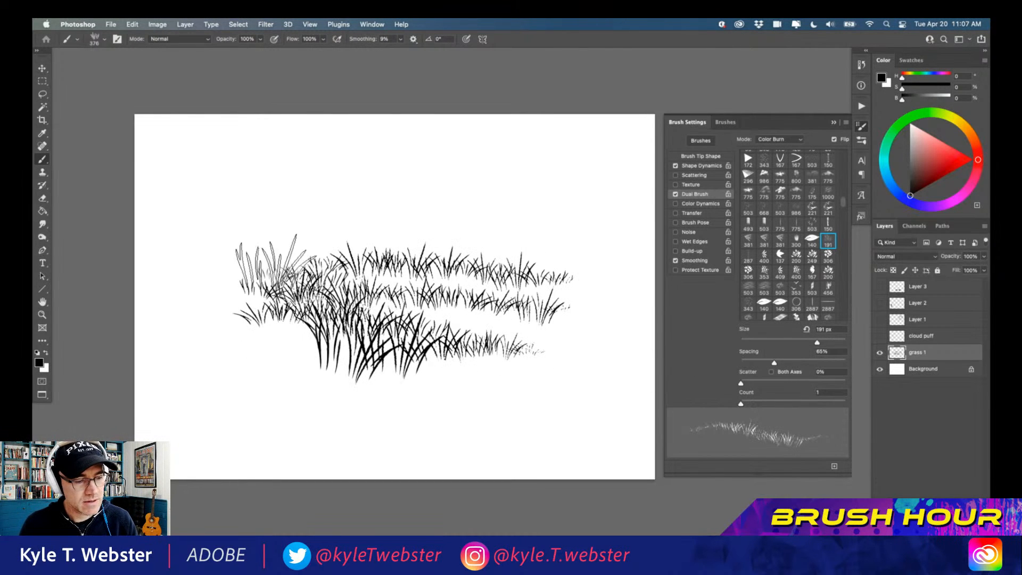
drag(463, 258, 298, 248)
drag(400, 237, 250, 241)
drag(375, 263, 237, 272)
mouse_move(458, 286)
mouse_down()
mouse_move(412, 271)
mouse_move(364, 287)
mouse_up()
drag(500, 271, 372, 278)
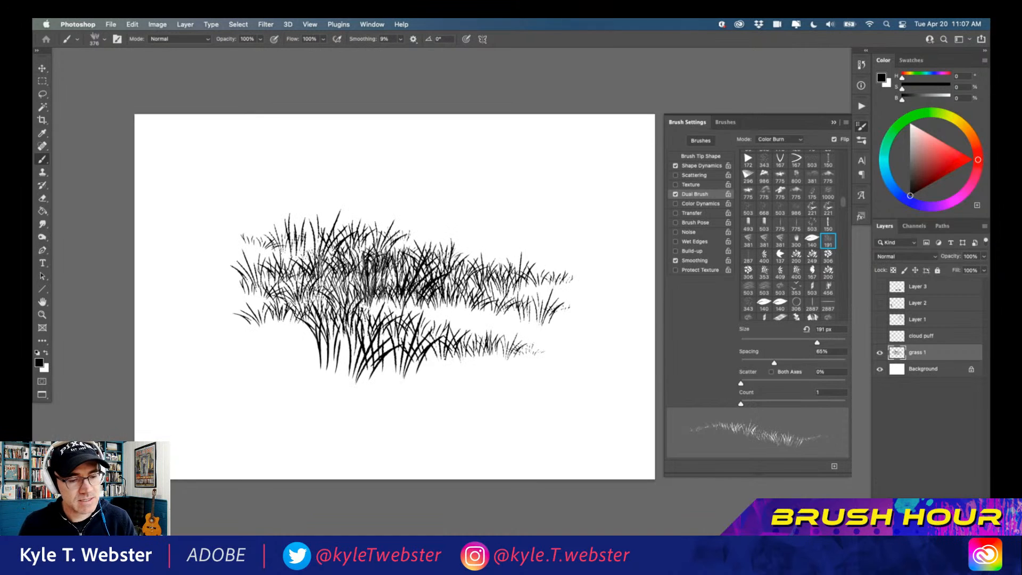
drag(555, 280, 418, 284)
drag(521, 248, 370, 260)
drag(536, 309, 432, 290)
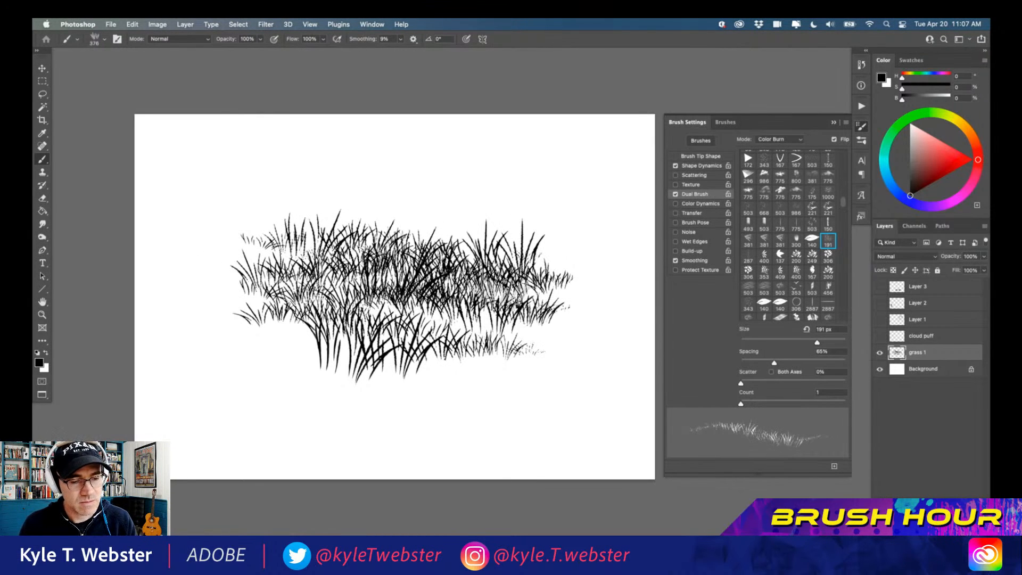
Step: Test the dual brush at 43% spacing and 67% scatter with a row of grass along the canvas's lower edge, and clear the layer
drag(741, 384, 764, 365)
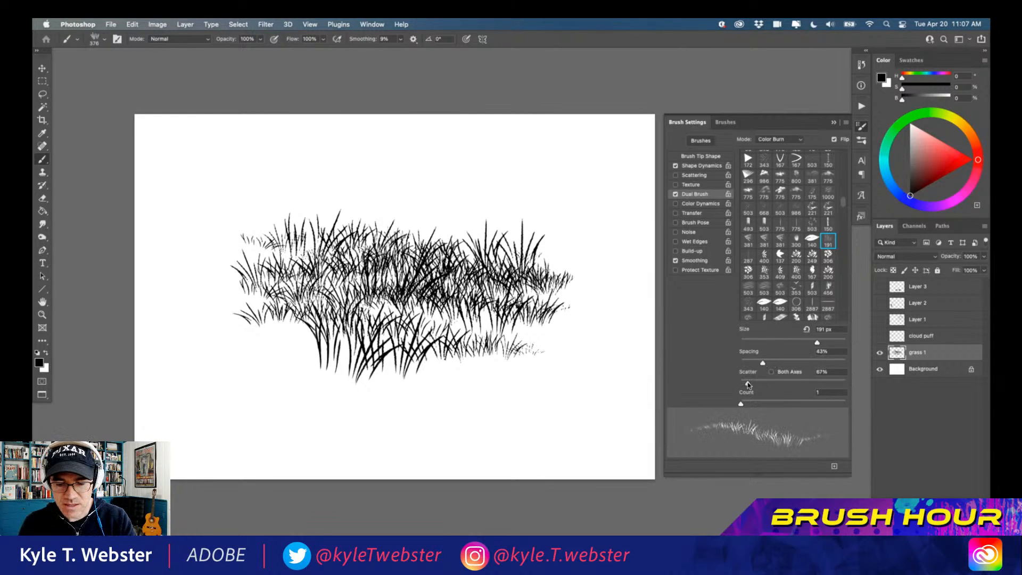
mouse_move(575, 408)
mouse_down()
mouse_move(360, 405)
mouse_move(483, 428)
mouse_move(347, 422)
mouse_move(347, 404)
mouse_move(431, 393)
mouse_move(336, 399)
mouse_move(342, 408)
mouse_move(256, 389)
mouse_move(257, 378)
mouse_move(245, 381)
mouse_move(229, 421)
mouse_up()
key(super+a)
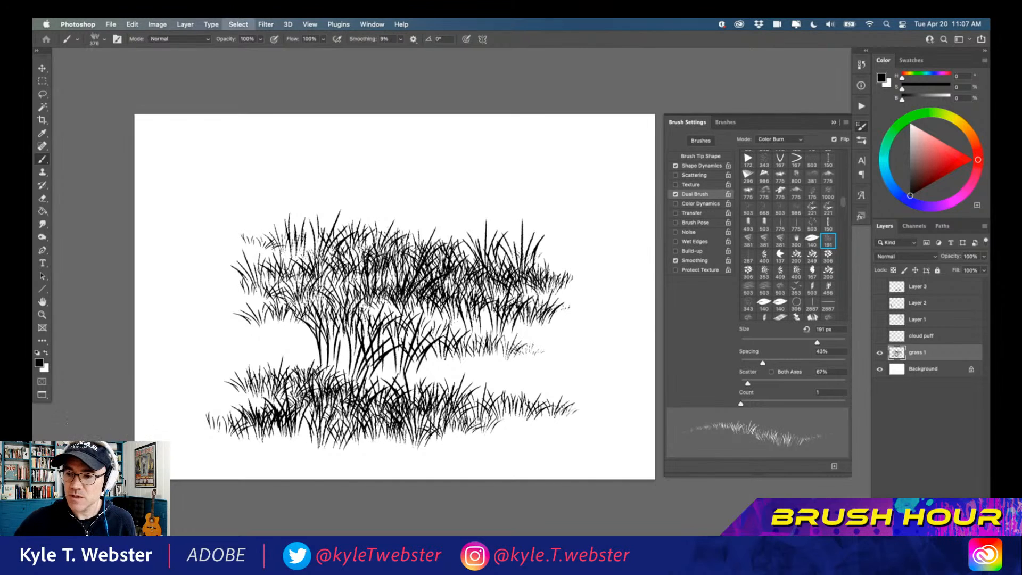
key(BackSpace)
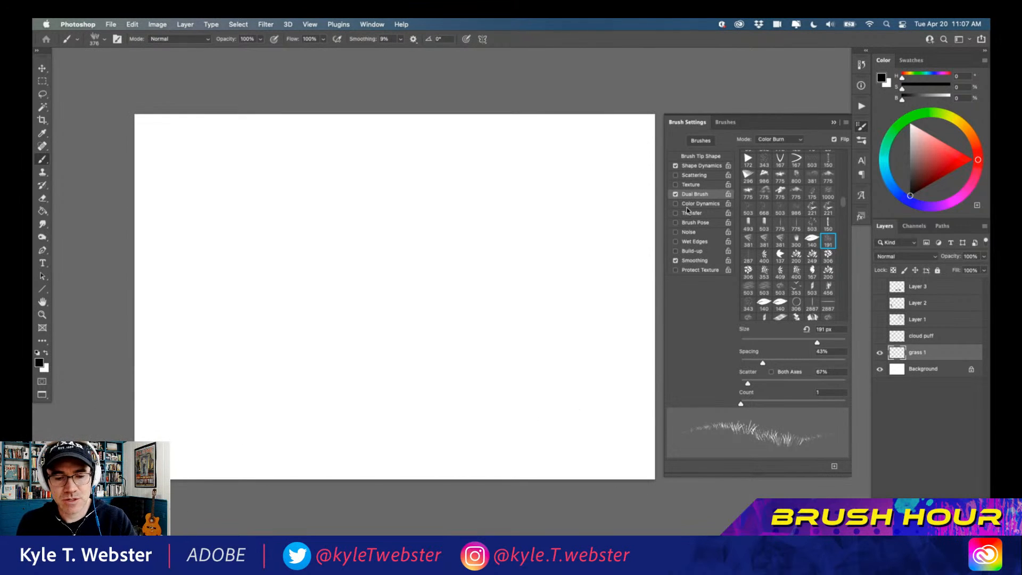
Step: Enable Transfer with 17% opacity jitter and paint two test patches of grass one above the other
click(690, 213)
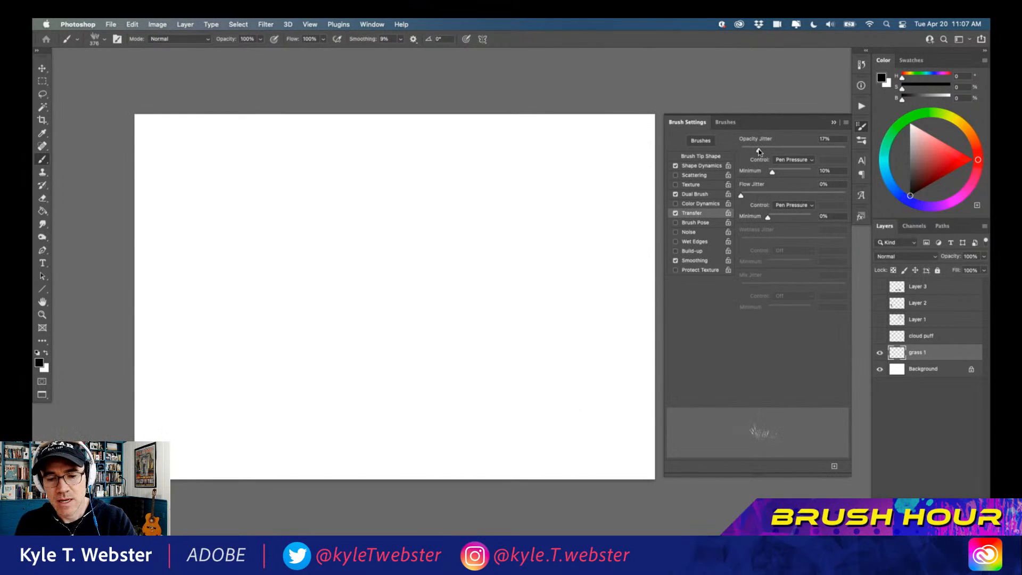
mouse_move(388, 296)
mouse_down()
mouse_move(293, 295)
mouse_move(469, 271)
mouse_move(466, 256)
mouse_move(271, 266)
mouse_up()
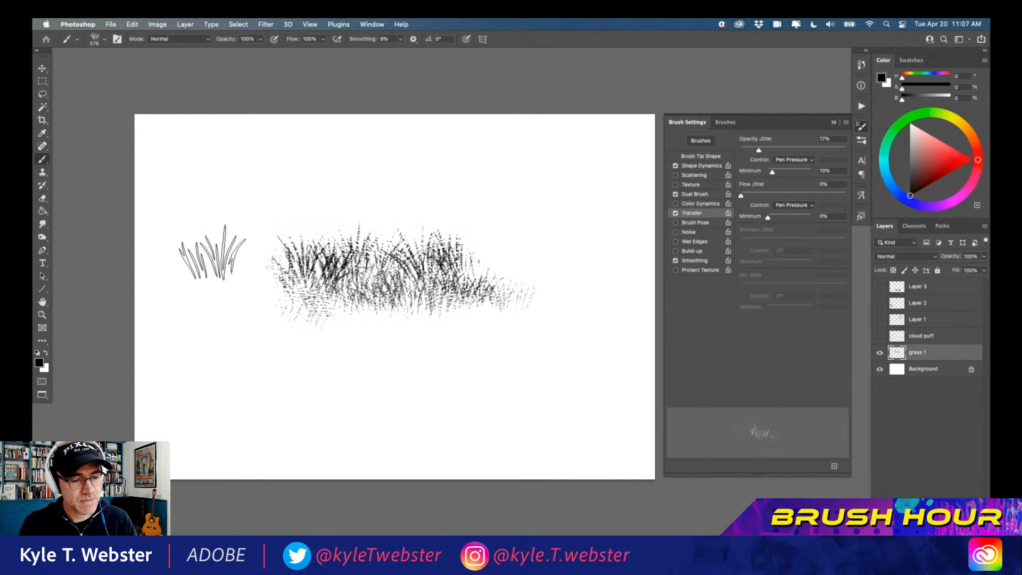
mouse_move(441, 313)
mouse_down()
mouse_move(470, 334)
mouse_move(298, 343)
mouse_move(300, 369)
mouse_move(229, 320)
mouse_up()
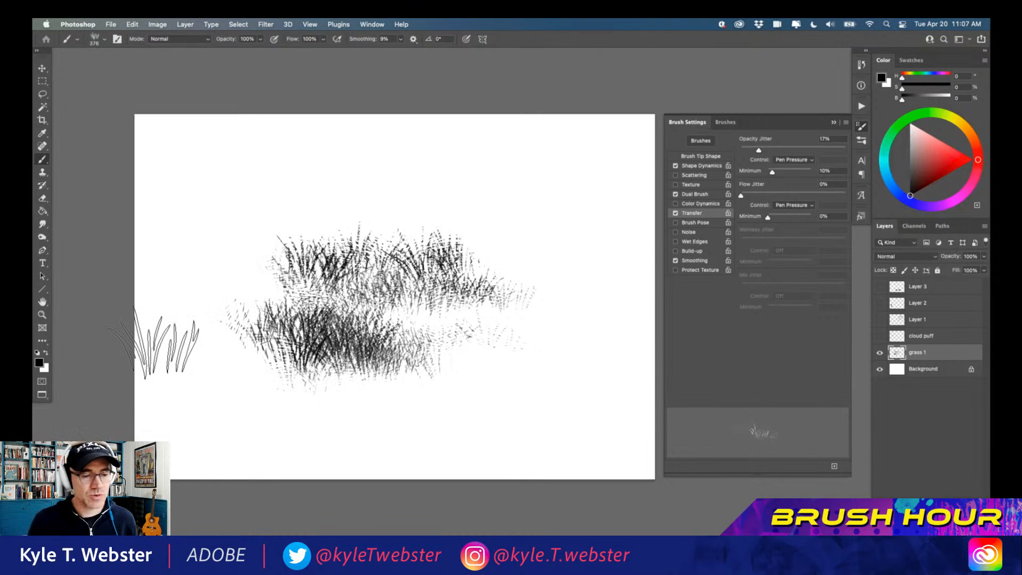
Step: Delete the transfer test strokes from the grass 1 layer and deselect
key(super+a)
key(Delete)
key(super+d)
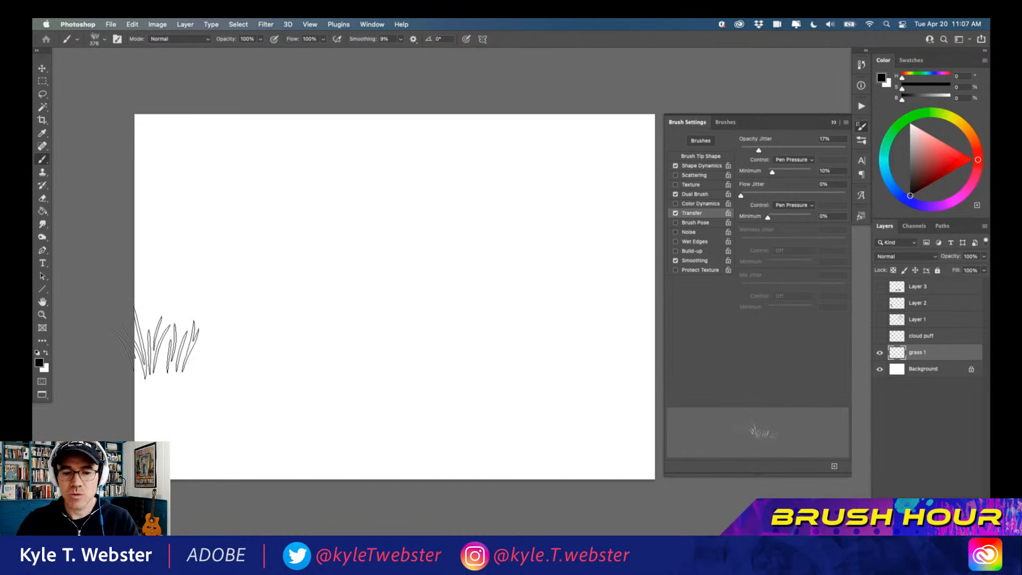
Step: Set the Transfer opacity minimum to 77%, the flow minimum to 76% and the opacity jitter to 5%
drag(773, 176, 800, 175)
drag(768, 217, 793, 218)
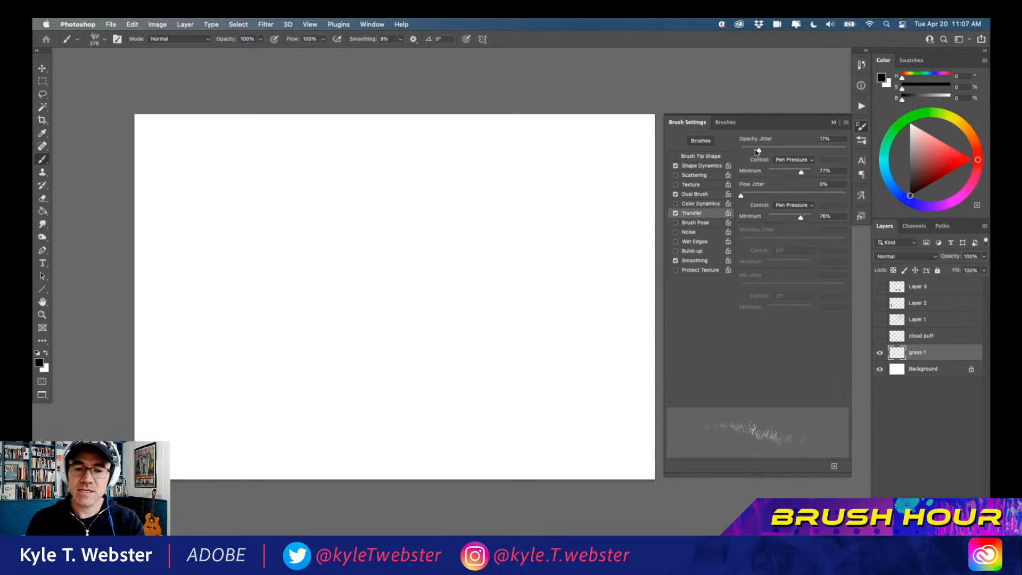
drag(759, 151, 747, 154)
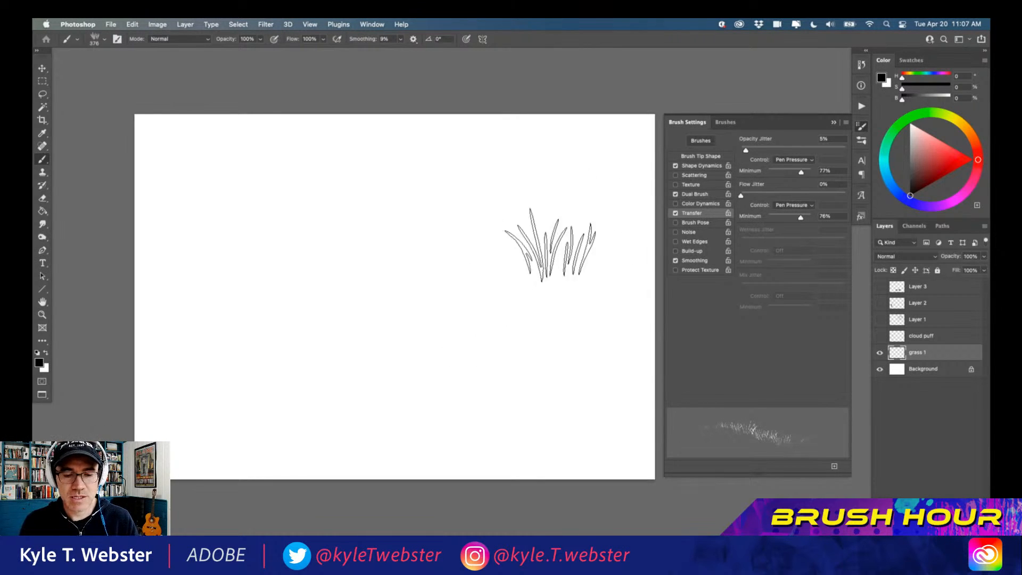
Step: Set the dual brush spacing to 51% and scatter to 100%, and paint a test patch of grass
click(690, 194)
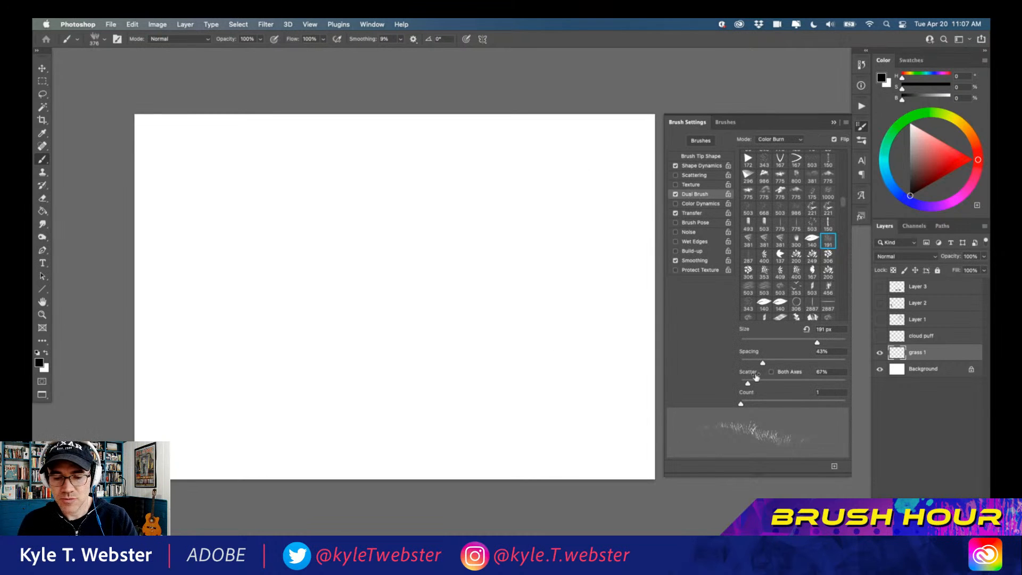
drag(763, 363, 752, 385)
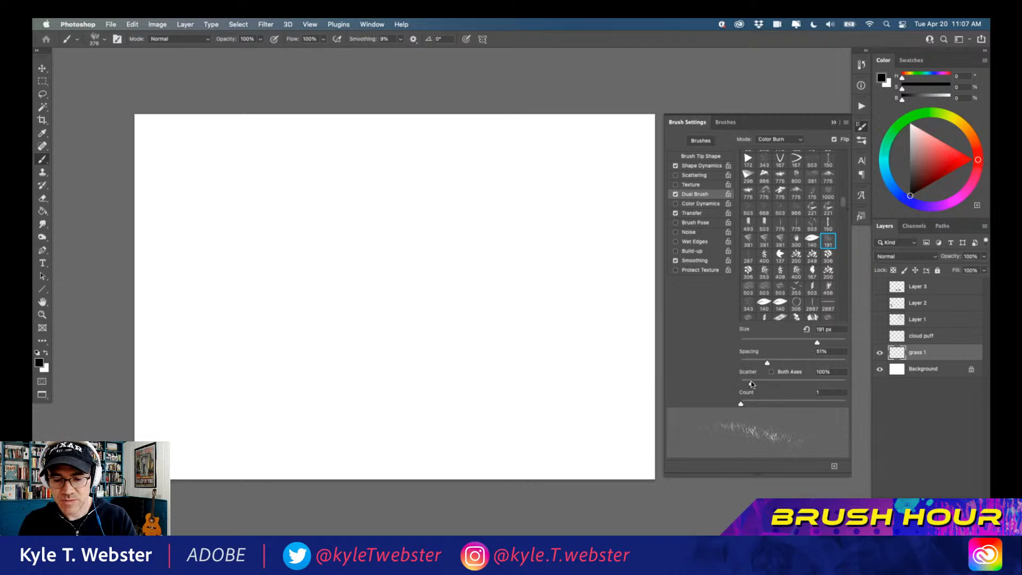
mouse_move(546, 316)
mouse_down()
mouse_move(298, 301)
mouse_move(485, 290)
mouse_move(319, 267)
mouse_move(507, 269)
mouse_move(302, 256)
mouse_move(399, 257)
mouse_move(275, 293)
mouse_move(398, 323)
mouse_move(335, 316)
mouse_move(333, 334)
mouse_move(280, 340)
mouse_move(285, 296)
mouse_move(261, 276)
mouse_move(268, 259)
mouse_move(313, 366)
mouse_up()
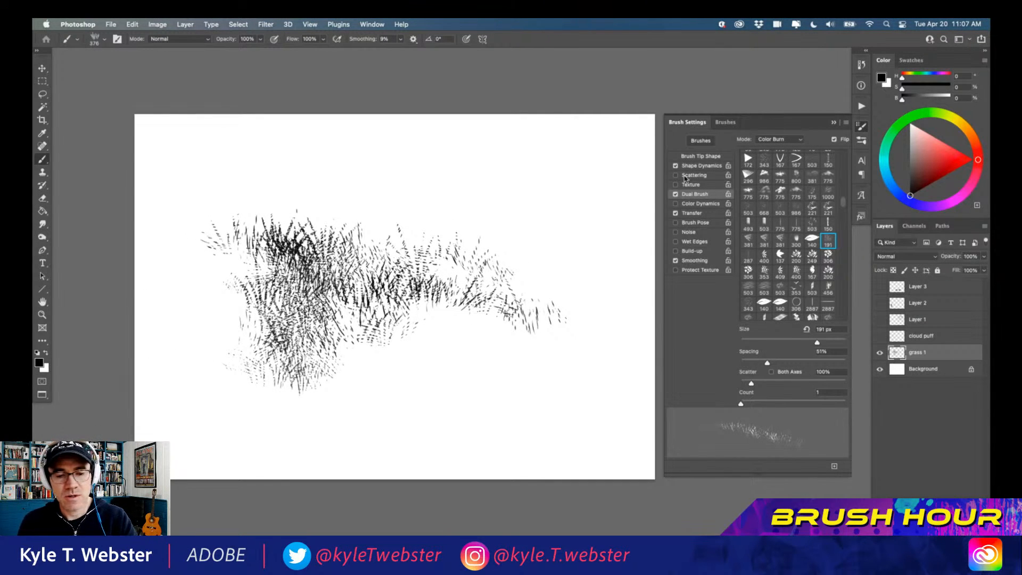
Step: Switch the dual brush mode to Hard Mix and paint test strokes above the existing patch
click(767, 141)
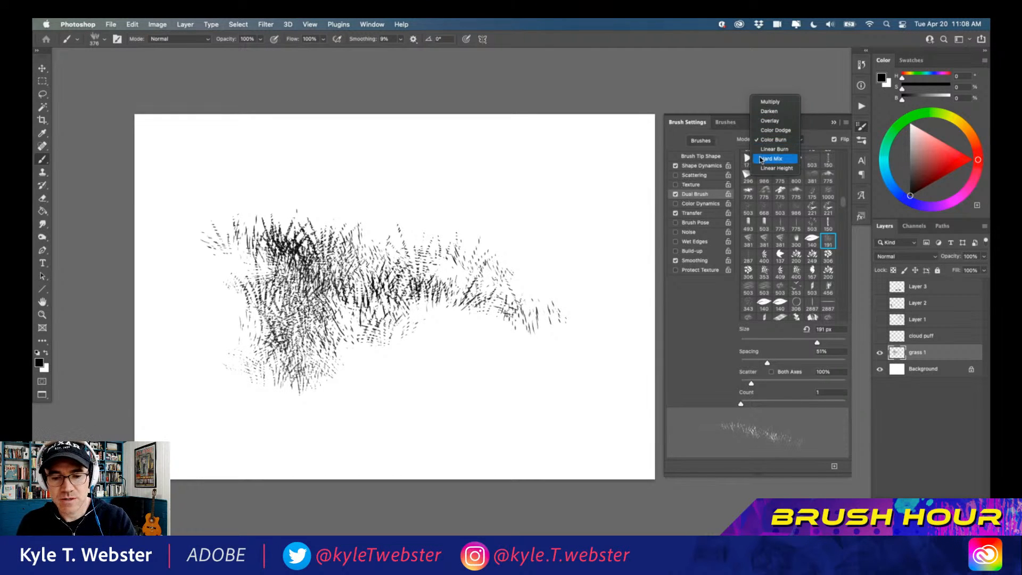
click(761, 160)
mouse_move(578, 212)
mouse_down()
mouse_move(494, 193)
mouse_move(463, 205)
mouse_up()
mouse_move(575, 245)
mouse_down()
mouse_move(445, 236)
mouse_move(501, 214)
mouse_move(482, 198)
mouse_move(400, 198)
mouse_move(450, 181)
mouse_move(386, 184)
mouse_up()
mouse_move(426, 213)
mouse_down()
mouse_move(298, 189)
mouse_move(282, 224)
mouse_up()
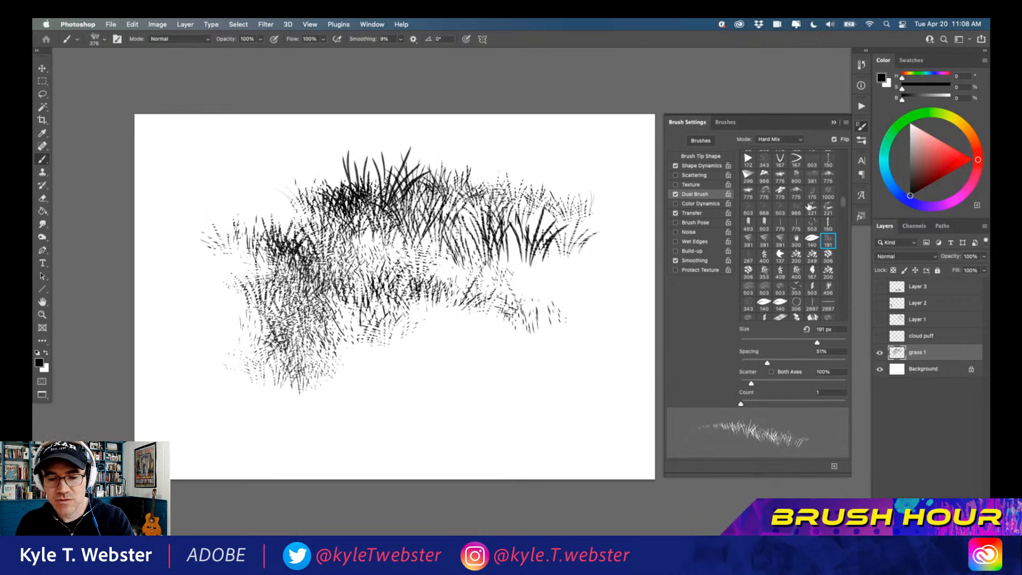
Step: Switch the dual brush to the 200 px leaf tip and test it in Hard Mix and Color Burn modes, leaving it on Color Burn
click(796, 255)
mouse_move(591, 421)
mouse_down()
mouse_move(384, 408)
mouse_move(426, 418)
mouse_move(360, 415)
mouse_move(354, 398)
mouse_move(320, 426)
mouse_move(272, 404)
mouse_up()
click(765, 140)
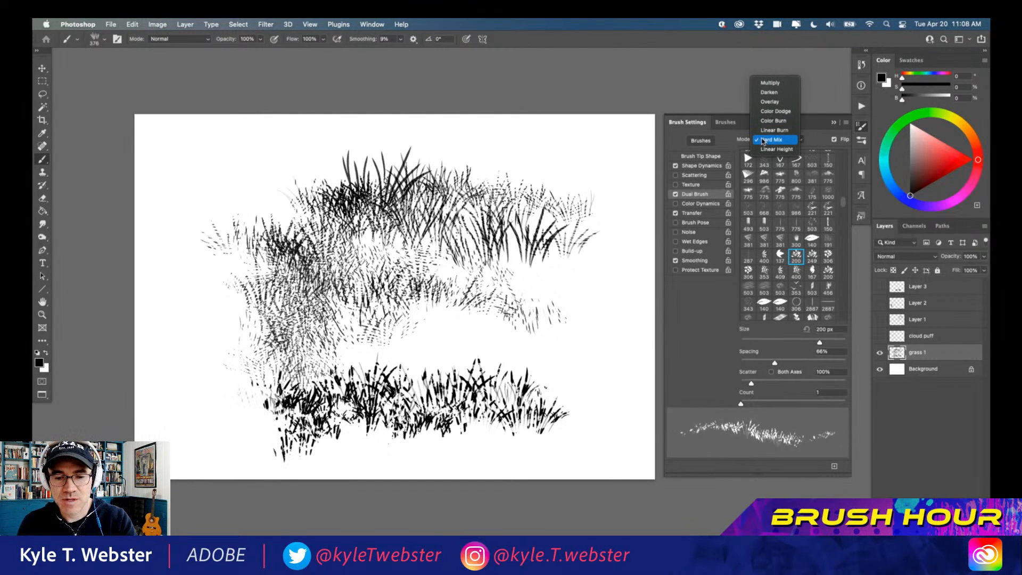
click(773, 120)
mouse_move(615, 368)
mouse_down()
mouse_move(482, 354)
mouse_move(556, 347)
mouse_move(471, 336)
mouse_move(529, 376)
mouse_move(487, 360)
mouse_move(375, 362)
mouse_up()
Step: Clear all the dual brush test strokes from the grass 1 layer and deselect
key(super+a)
key(Delete)
key(super+d)
Step: Set the dual brush size to 170 px, spacing to 52%, scatter to 133% and count to 2
drag(819, 341, 812, 341)
drag(751, 384, 768, 365)
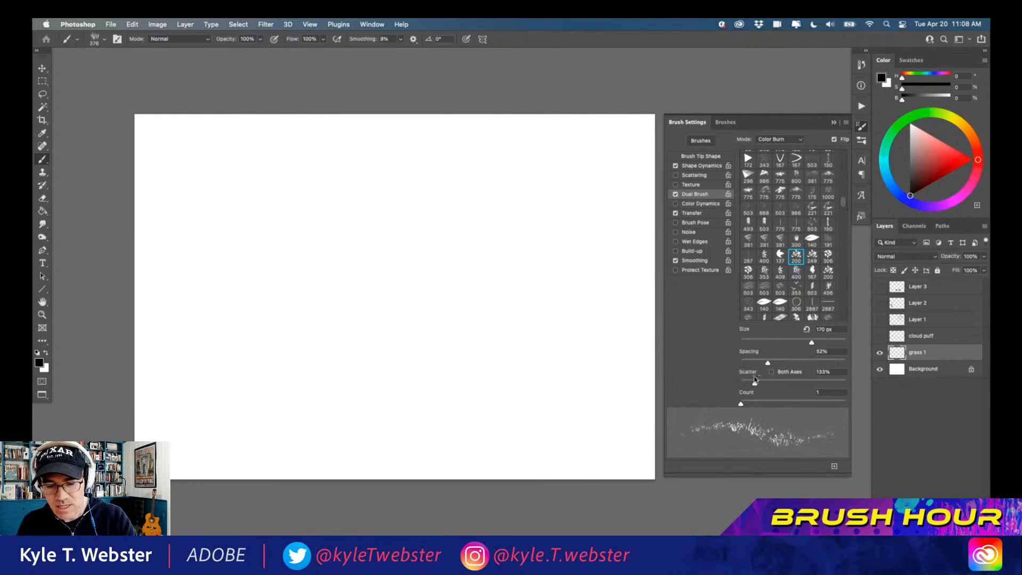
drag(743, 406, 746, 404)
Step: Paint a dense black patch of test grass across the canvas and delete it from the layer
drag(553, 298, 272, 314)
mouse_move(448, 291)
mouse_down()
mouse_move(285, 252)
mouse_move(235, 308)
mouse_move(299, 210)
mouse_move(234, 210)
mouse_move(205, 261)
mouse_move(226, 229)
mouse_move(165, 218)
mouse_up()
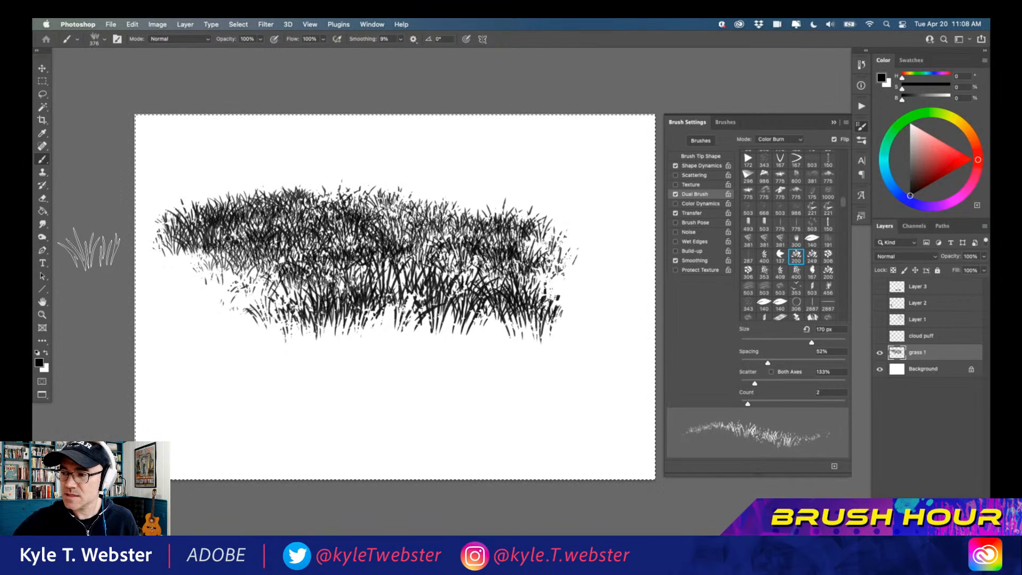
key(Delete)
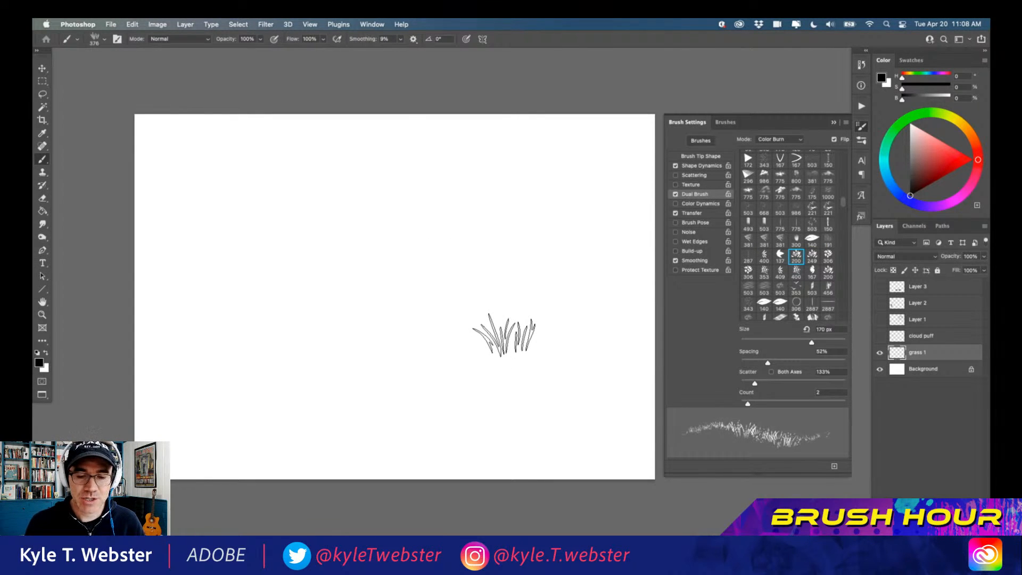
Step: Enable Color Dynamics with 6% hue jitter and 15% brightness jitter, and choose a medium green foreground color
click(701, 204)
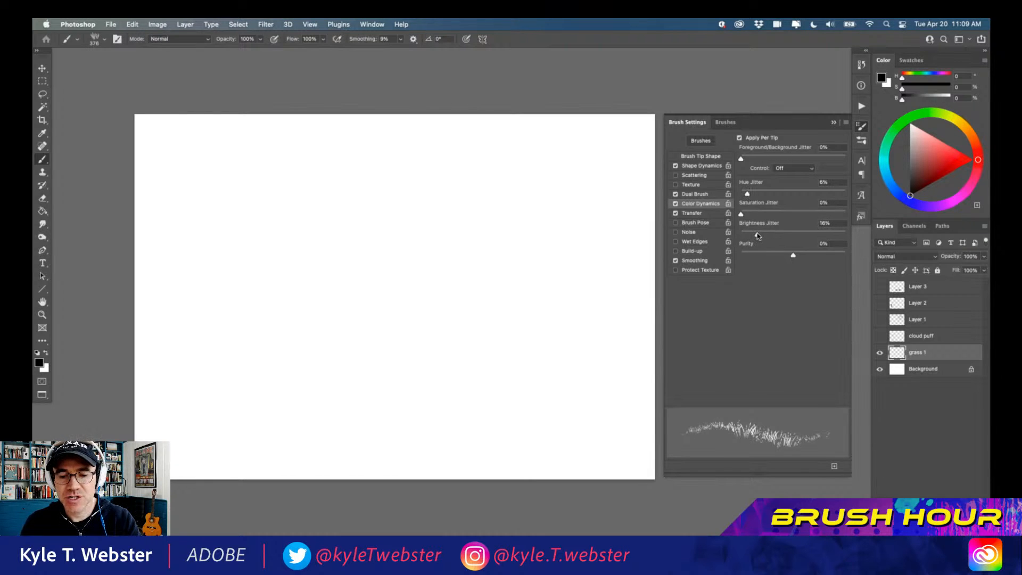
click(891, 145)
click(945, 165)
click(906, 120)
click(934, 173)
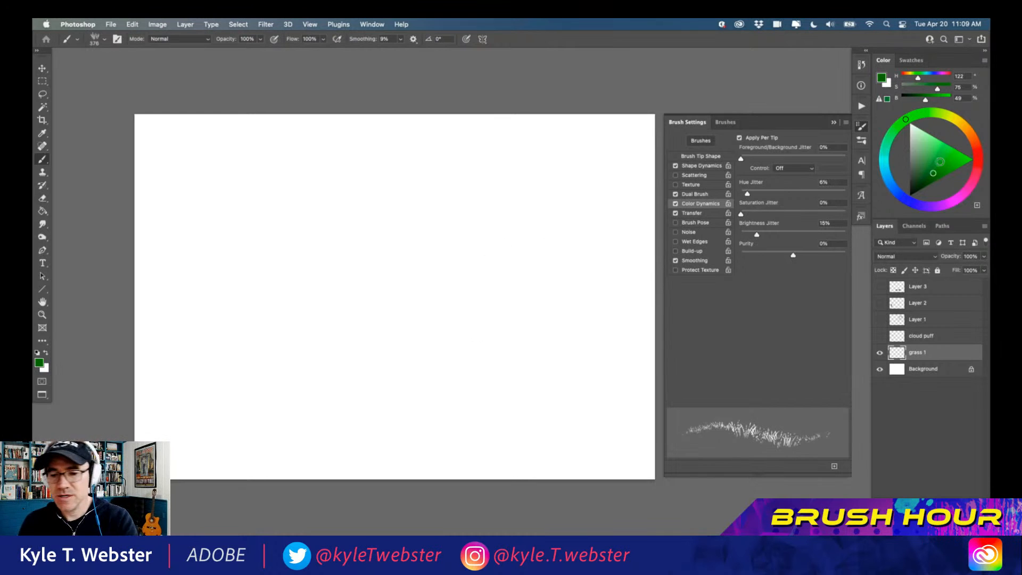
Step: Paint a wide green grass patch across the middle of the canvas and thicken it along its lower side
mouse_move(539, 321)
mouse_down()
mouse_move(279, 321)
mouse_move(533, 319)
mouse_move(264, 307)
mouse_move(455, 321)
mouse_move(346, 329)
mouse_move(392, 329)
mouse_move(283, 319)
mouse_move(457, 313)
mouse_move(294, 305)
mouse_move(544, 307)
mouse_move(311, 291)
mouse_move(455, 307)
mouse_move(349, 298)
mouse_move(394, 287)
mouse_move(250, 310)
mouse_move(242, 301)
mouse_move(292, 276)
mouse_move(372, 273)
mouse_move(240, 282)
mouse_move(342, 259)
mouse_move(242, 273)
mouse_move(235, 287)
mouse_move(314, 260)
mouse_move(242, 281)
mouse_move(219, 304)
mouse_move(226, 325)
mouse_move(236, 305)
mouse_move(271, 288)
mouse_move(233, 331)
mouse_move(155, 326)
mouse_up()
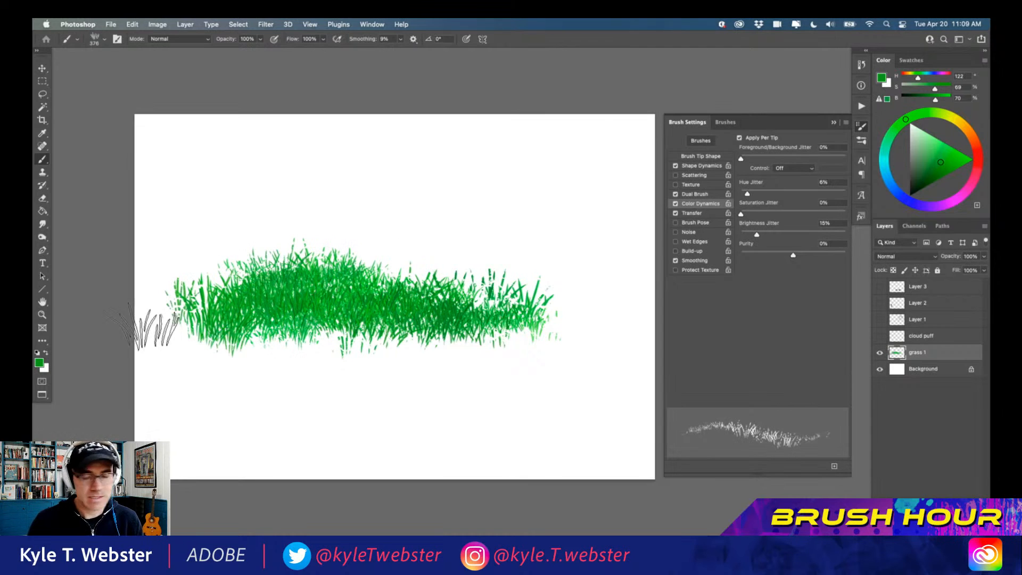
click(42, 315)
double_click(42, 315)
drag(181, 418, 385, 372)
key(b)
mouse_move(495, 336)
mouse_down()
mouse_move(183, 340)
mouse_move(301, 347)
mouse_move(213, 351)
mouse_move(355, 287)
mouse_move(466, 319)
mouse_move(418, 349)
mouse_up()
scroll(503, 341, right, 5)
drag(362, 367, 240, 346)
drag(119, 354, 366, 367)
key(super+minus)
drag(292, 381, 295, 376)
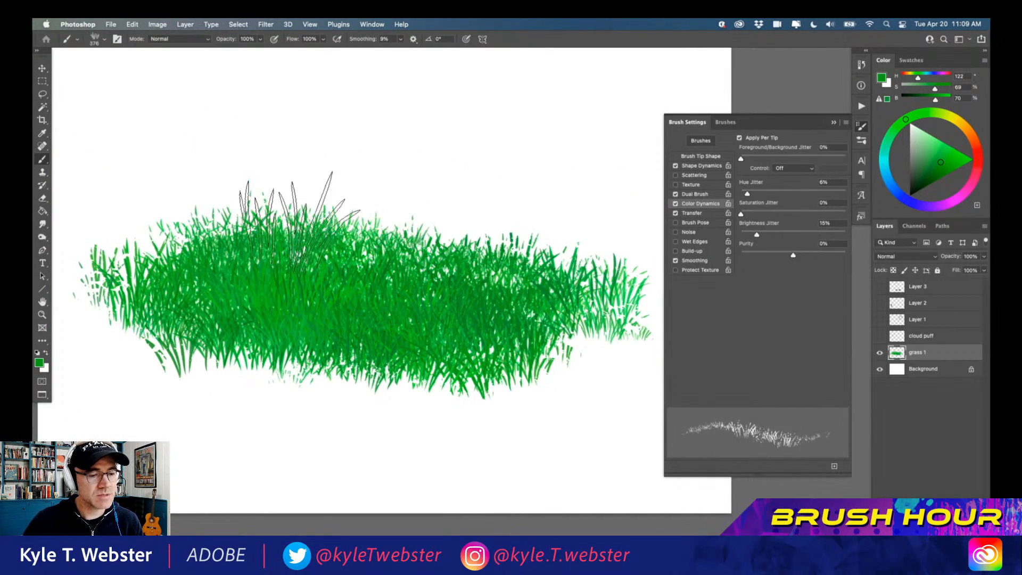
Step: Extend the green grass to the left and right canvas edges to form a continuous field
mouse_move(375, 231)
mouse_down()
mouse_move(238, 222)
mouse_move(354, 217)
mouse_move(203, 223)
mouse_move(241, 214)
mouse_move(212, 236)
mouse_move(141, 253)
mouse_move(299, 250)
mouse_move(108, 267)
mouse_move(268, 257)
mouse_move(197, 255)
mouse_move(269, 266)
mouse_move(197, 285)
mouse_move(225, 338)
mouse_move(311, 341)
mouse_move(203, 256)
mouse_move(211, 241)
mouse_move(299, 249)
mouse_move(197, 227)
mouse_move(296, 219)
mouse_move(203, 207)
mouse_move(278, 211)
mouse_move(120, 217)
mouse_move(342, 236)
mouse_move(131, 211)
mouse_move(245, 204)
mouse_move(109, 215)
mouse_move(157, 205)
mouse_move(341, 218)
mouse_move(366, 237)
mouse_move(103, 269)
mouse_move(211, 270)
mouse_move(190, 294)
mouse_move(146, 302)
mouse_move(269, 276)
mouse_move(99, 267)
mouse_move(320, 264)
mouse_move(141, 318)
mouse_move(189, 339)
mouse_move(125, 356)
mouse_move(248, 323)
mouse_move(292, 379)
mouse_move(143, 360)
mouse_move(235, 373)
mouse_move(288, 405)
mouse_move(138, 373)
mouse_move(213, 320)
mouse_up()
alt+click(277, 374)
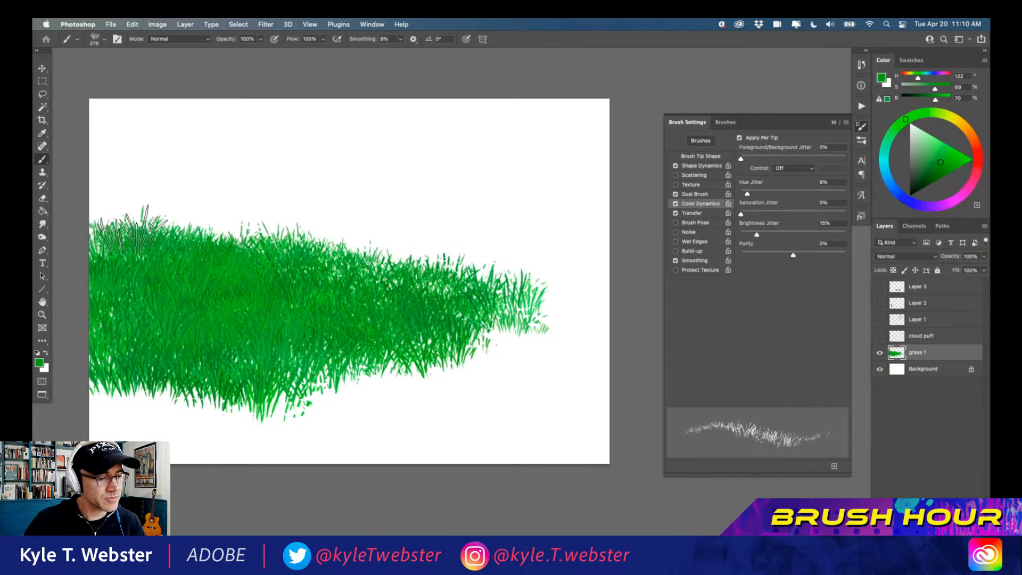
mouse_move(126, 219)
mouse_down()
mouse_move(87, 215)
mouse_move(307, 237)
mouse_move(261, 226)
mouse_move(333, 256)
mouse_move(257, 227)
mouse_move(401, 259)
mouse_move(354, 247)
mouse_move(504, 265)
mouse_move(428, 259)
mouse_move(607, 264)
mouse_move(538, 255)
mouse_move(610, 255)
mouse_move(484, 265)
mouse_move(596, 266)
mouse_move(462, 279)
mouse_move(599, 286)
mouse_move(418, 285)
mouse_move(499, 280)
mouse_move(626, 301)
mouse_move(452, 316)
mouse_move(615, 313)
mouse_move(496, 334)
mouse_move(546, 331)
mouse_move(619, 302)
mouse_move(499, 320)
mouse_move(509, 305)
mouse_move(564, 320)
mouse_move(513, 338)
mouse_move(571, 338)
mouse_move(600, 353)
mouse_move(474, 371)
mouse_move(442, 356)
mouse_up()
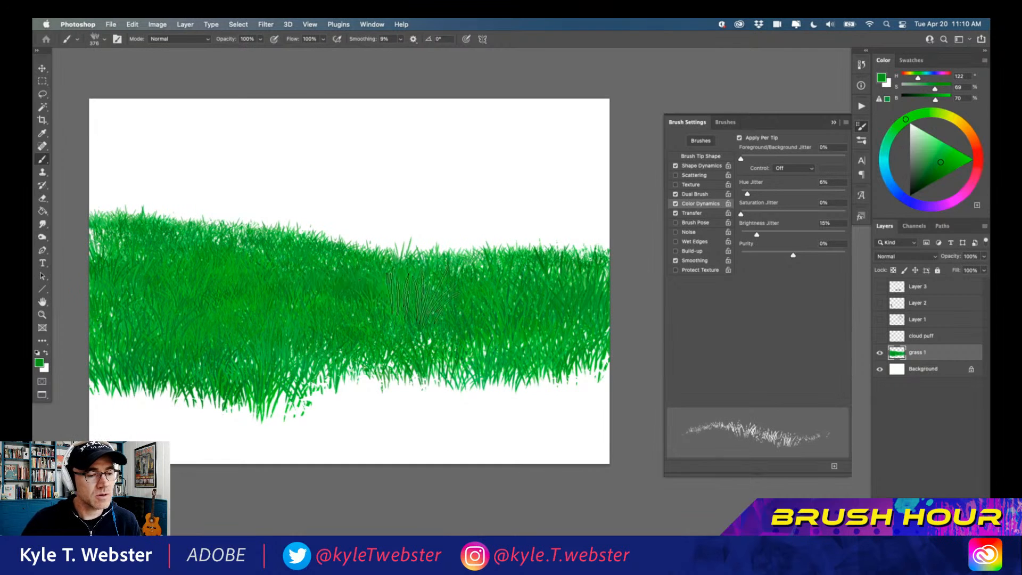
alt+click(293, 371)
drag(332, 451, 392, 436)
Step: Examine the color variation and blade shapes of the painted grass up close
double_click(42, 314)
drag(204, 465, 368, 375)
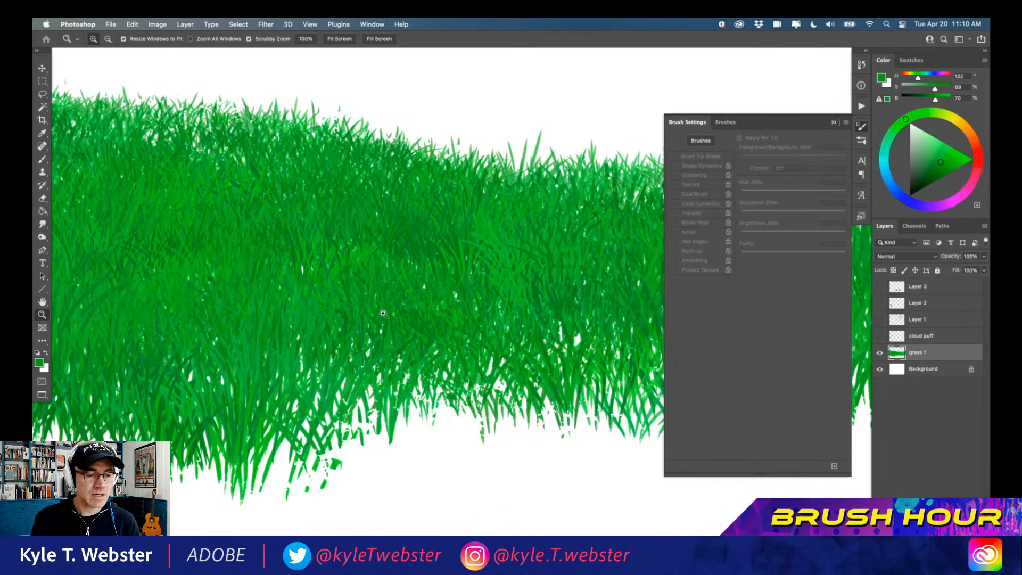
Step: Brush more green grass blades over the right side and lower edge of the field to fill the sparse areas
key(b)
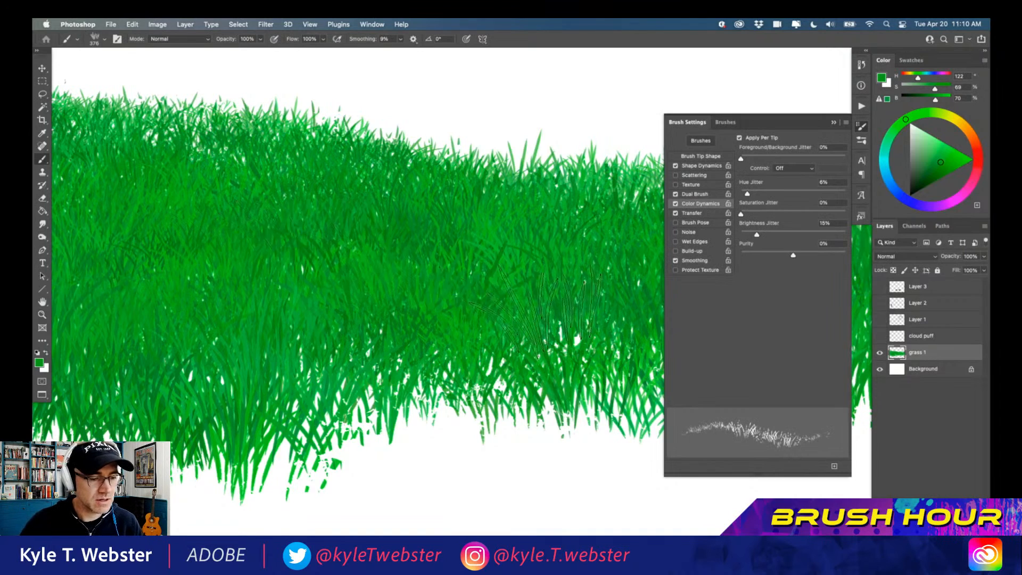
alt+click(302, 357)
alt+click(302, 357)
mouse_move(601, 330)
mouse_down()
mouse_move(440, 360)
mouse_move(362, 386)
mouse_move(609, 341)
mouse_move(357, 341)
mouse_move(559, 304)
mouse_move(286, 338)
mouse_move(393, 296)
mouse_move(375, 297)
mouse_move(583, 282)
mouse_move(362, 274)
mouse_move(504, 219)
mouse_move(584, 219)
mouse_move(468, 235)
mouse_move(593, 205)
mouse_move(509, 215)
mouse_move(570, 197)
mouse_move(487, 210)
mouse_move(577, 192)
mouse_move(551, 186)
mouse_up()
mouse_move(551, 187)
mouse_down()
mouse_move(444, 205)
mouse_move(548, 189)
mouse_up()
mouse_move(549, 189)
mouse_down()
mouse_move(495, 194)
mouse_move(426, 223)
mouse_up()
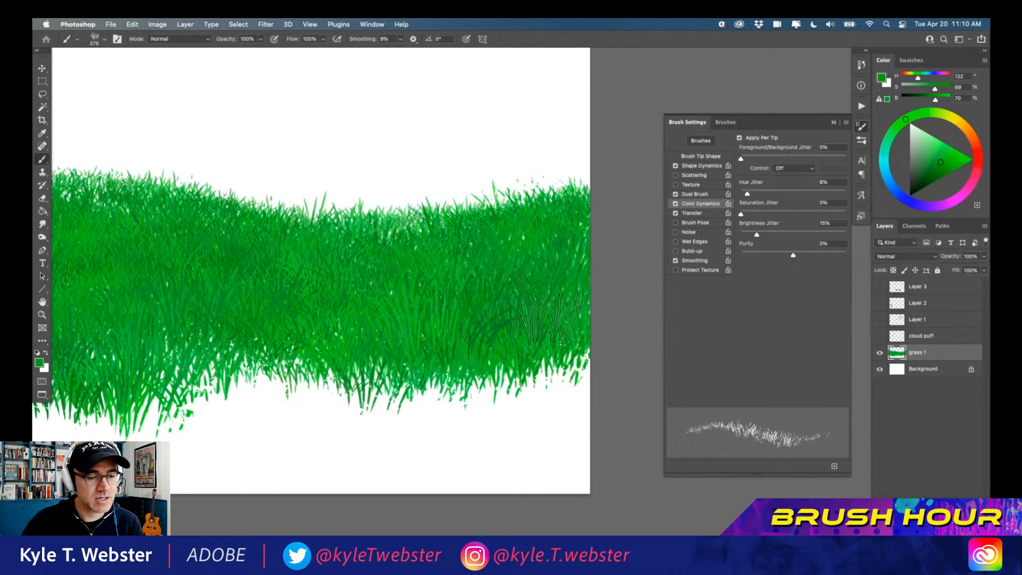
mouse_move(615, 356)
mouse_down()
mouse_move(457, 410)
mouse_move(613, 368)
mouse_move(298, 373)
mouse_move(356, 330)
mouse_move(405, 341)
mouse_move(381, 388)
mouse_move(240, 372)
mouse_up()
key(super+minus)
drag(133, 346, 220, 353)
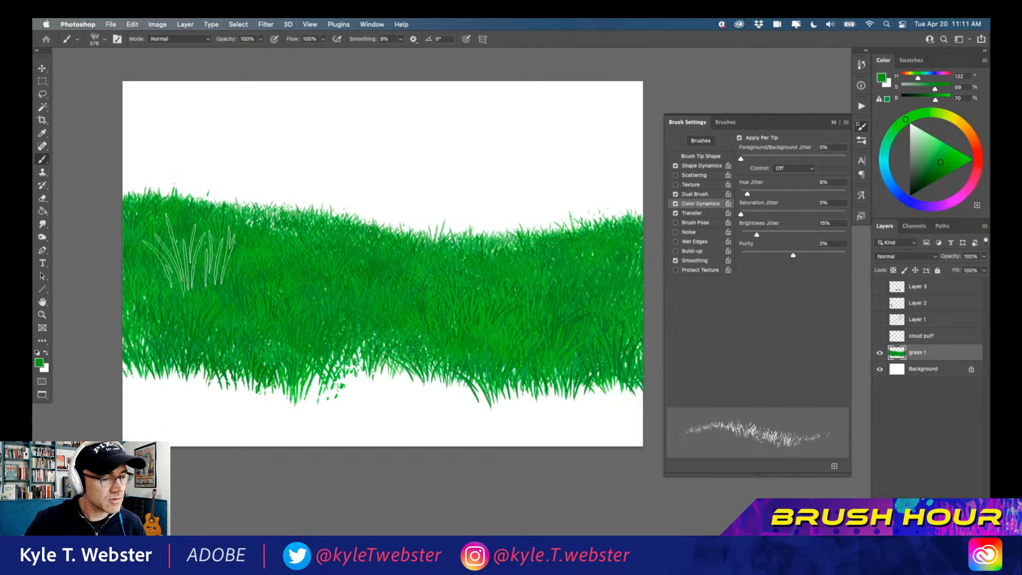
scroll(262, 340, up, 1)
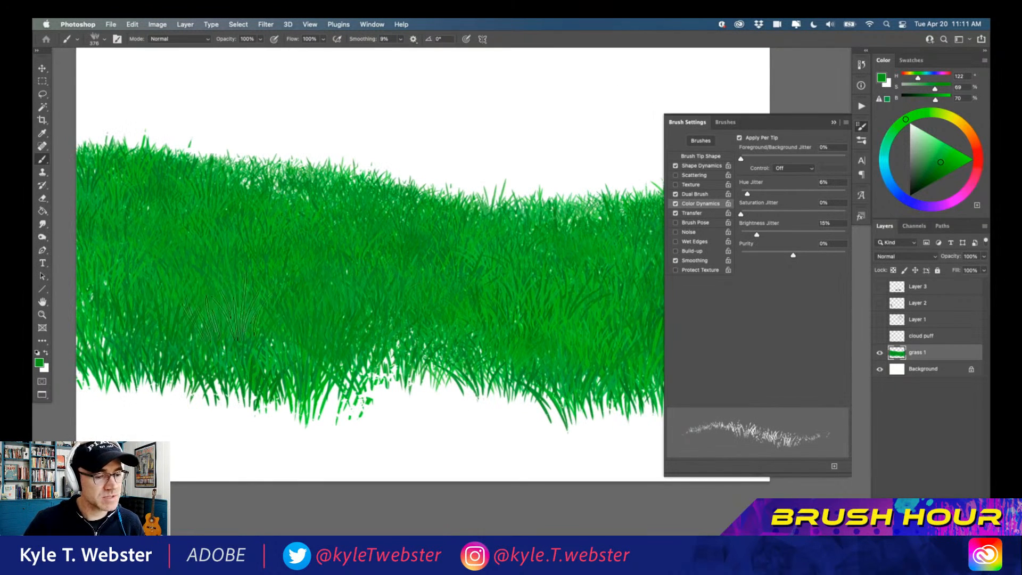
scroll(251, 309, down, 1)
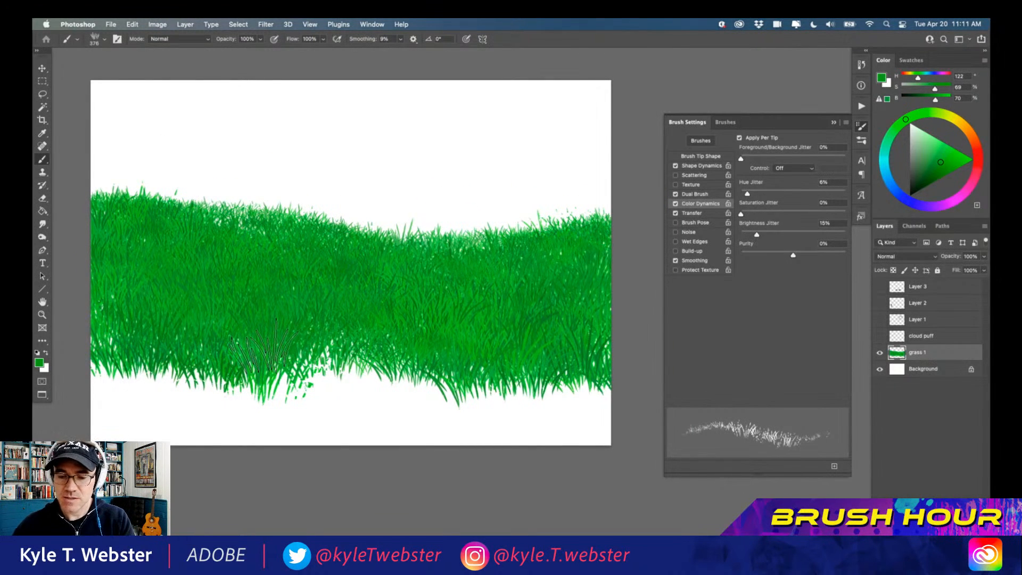
Step: Hide the grass 1 layer and show the cloud puff layer
click(878, 354)
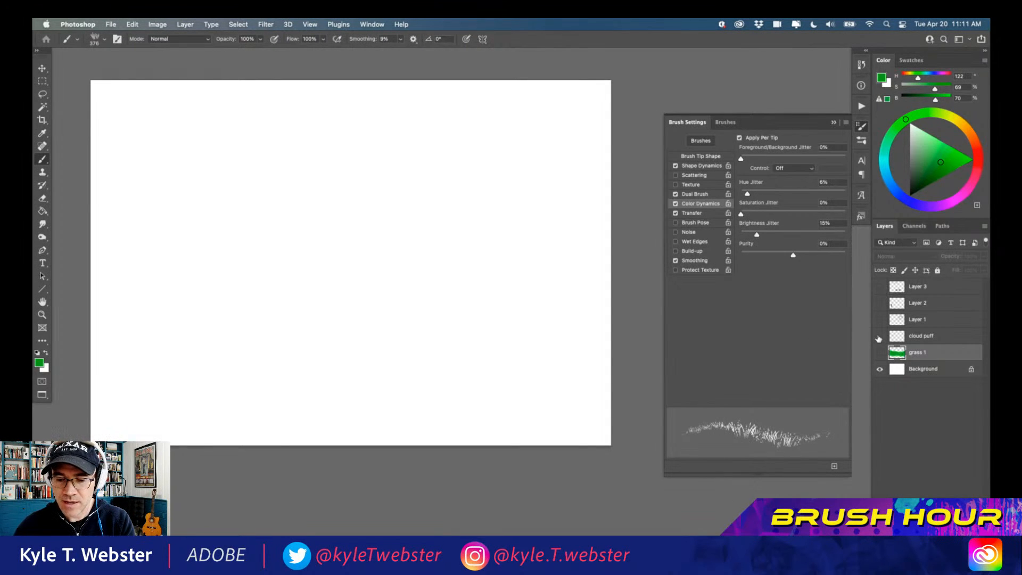
click(880, 337)
scroll(251, 288, up, 1)
drag(243, 293, 215, 330)
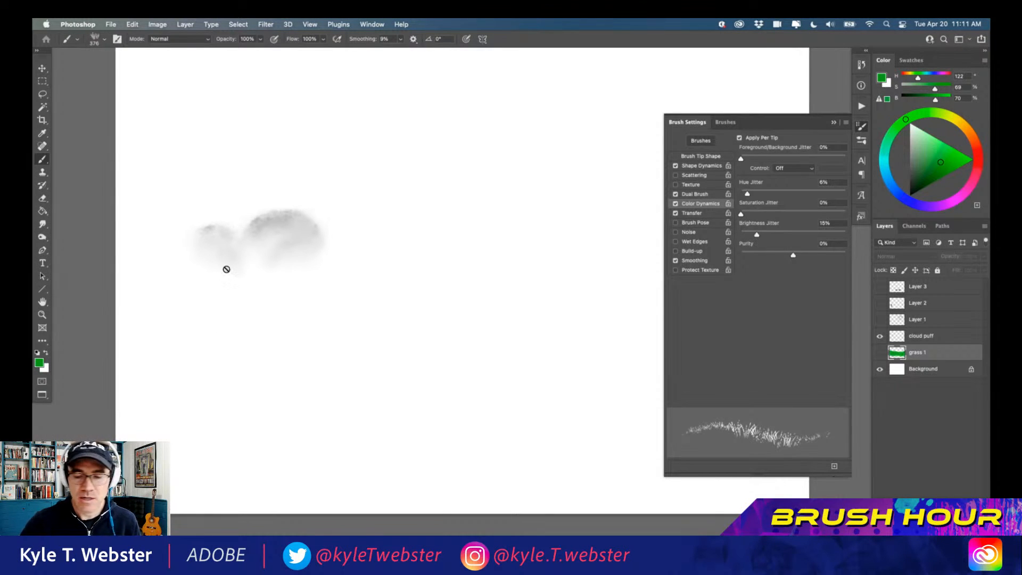
Step: Reset the foreground and background colors to black and white, and define a brush preset named "cloudy…" from the visible cloud puff
click(36, 350)
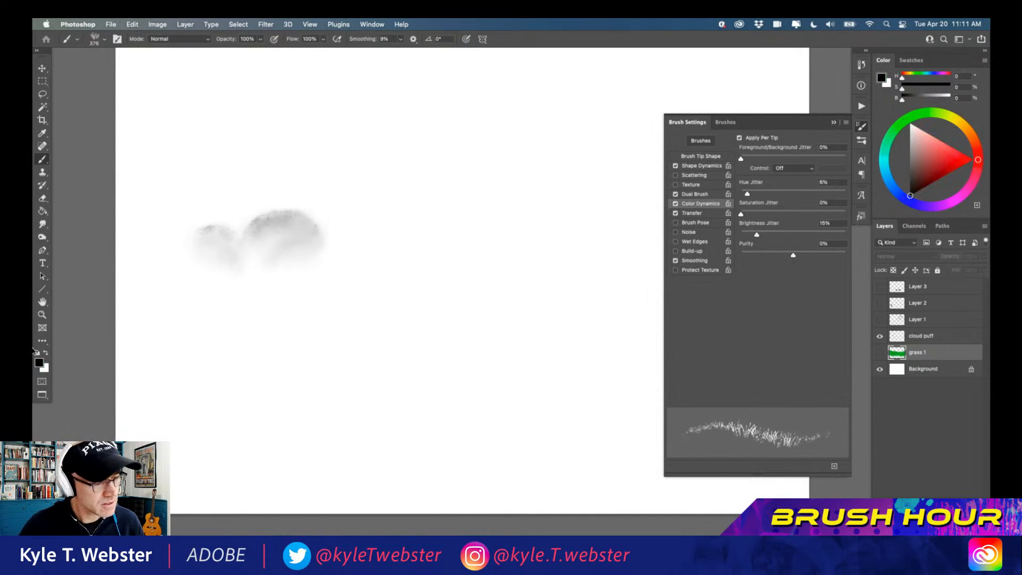
drag(312, 350, 312, 350)
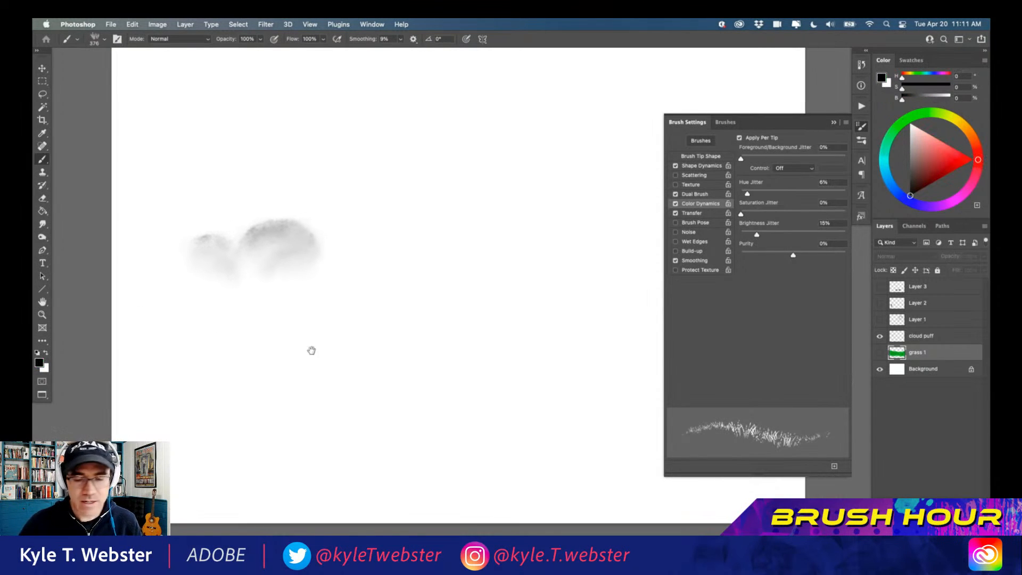
click(132, 24)
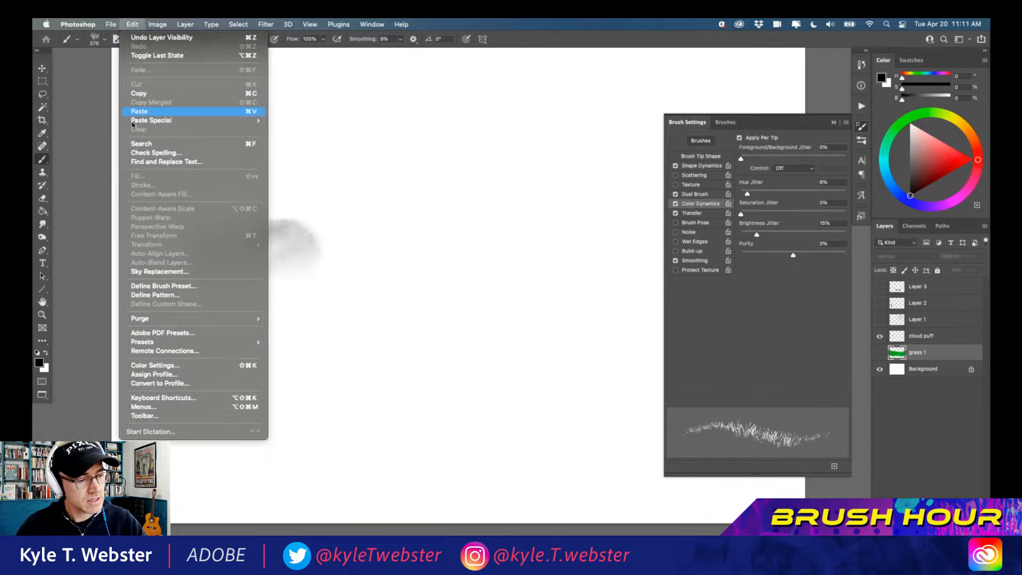
click(165, 285)
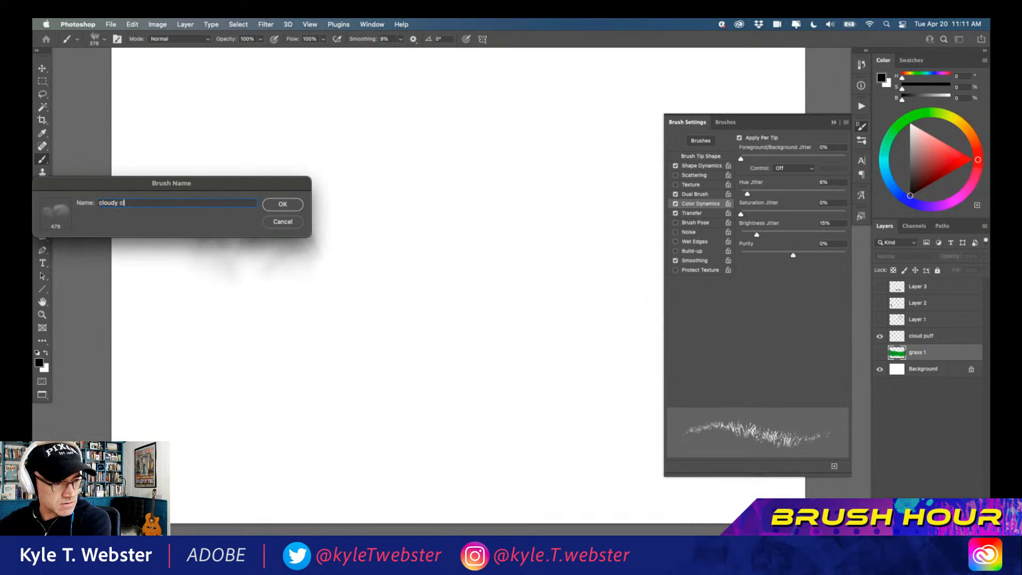
key(Return)
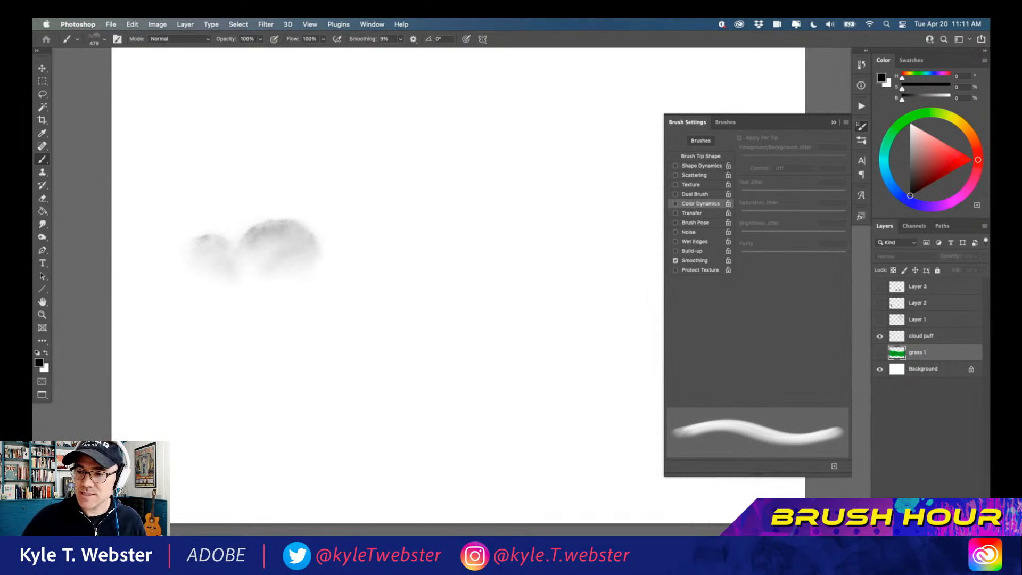
Step: Select the cloud puff layer and move the puff toward the middle of the canvas
key(v)
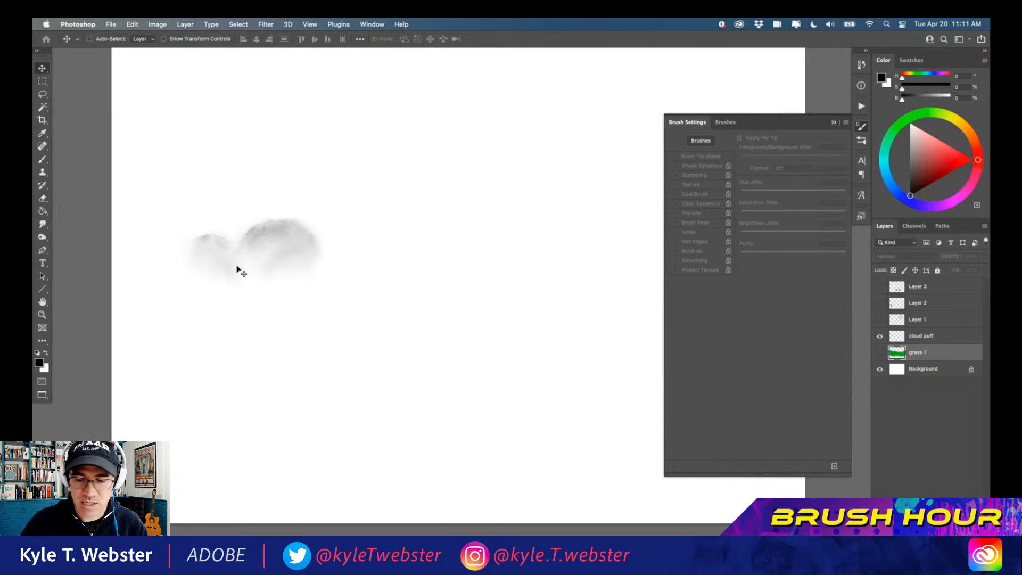
click(881, 336)
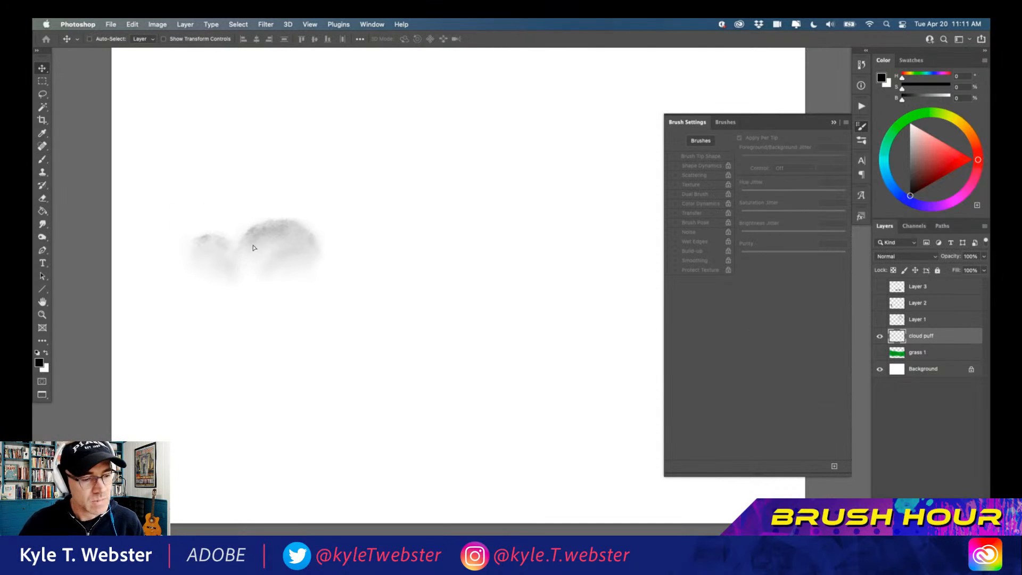
drag(253, 248, 432, 261)
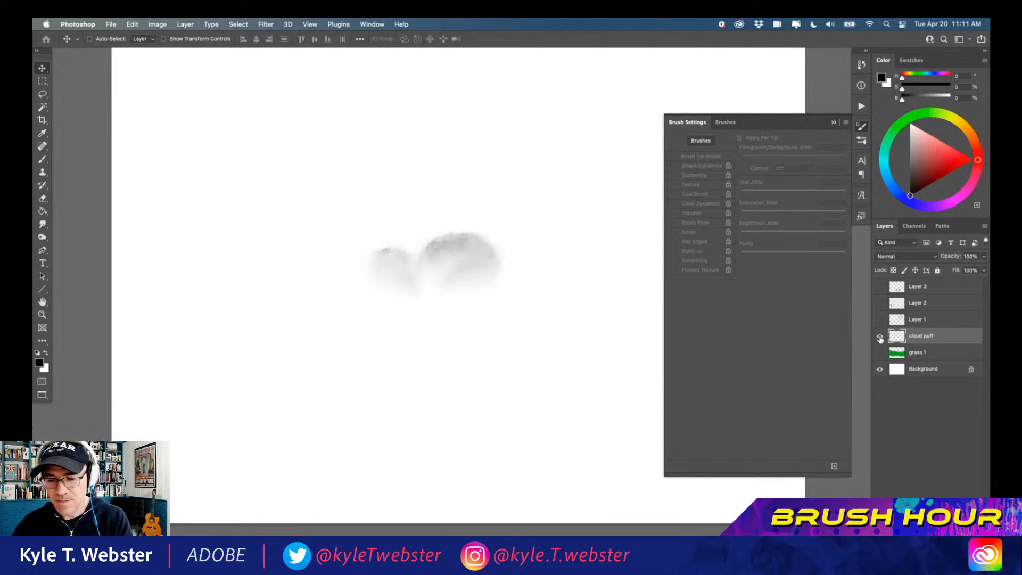
Step: Hide the cloud puff layer and add a new empty layer above it for painting
click(880, 336)
key(b)
key(super+alt+shift+n)
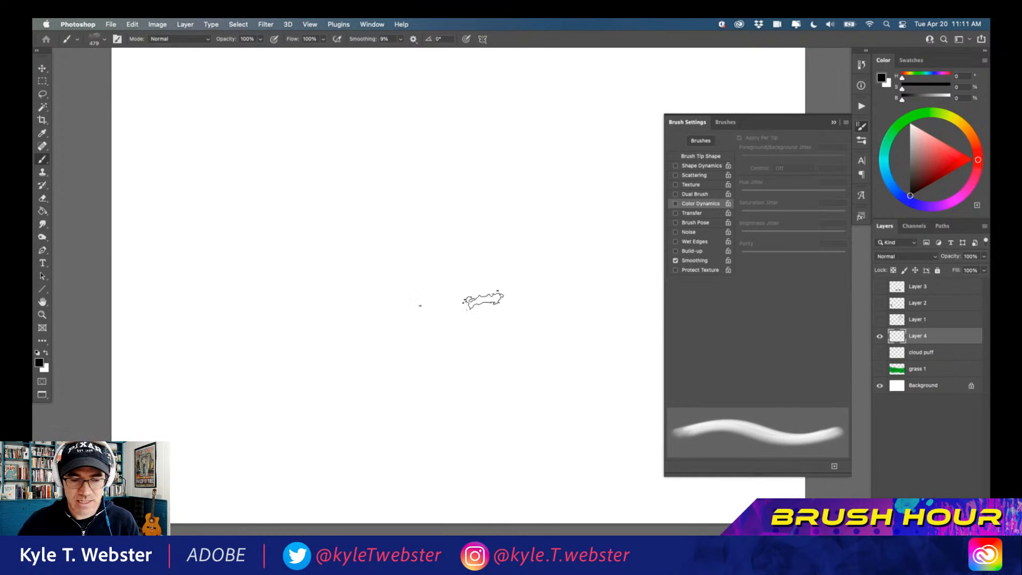
Step: Test the new cloud brush with several overlapping black strokes on the empty layer, and undo them all
mouse_move(498, 257)
mouse_down()
mouse_move(463, 333)
mouse_move(285, 292)
mouse_move(354, 206)
mouse_move(490, 183)
mouse_move(613, 240)
mouse_up()
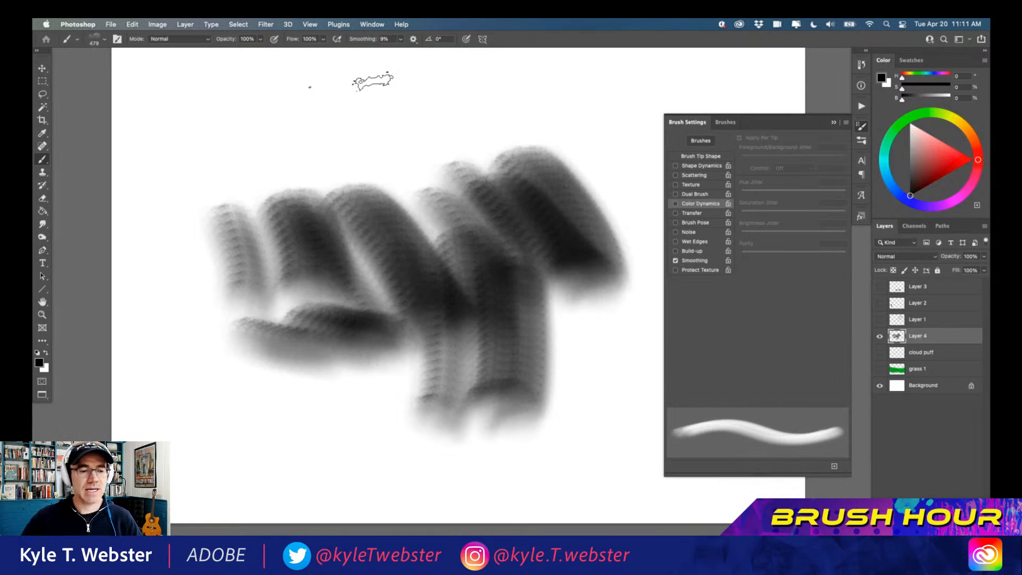
key(super+z)
key(super+z)
key(super+z)
key(super+z)
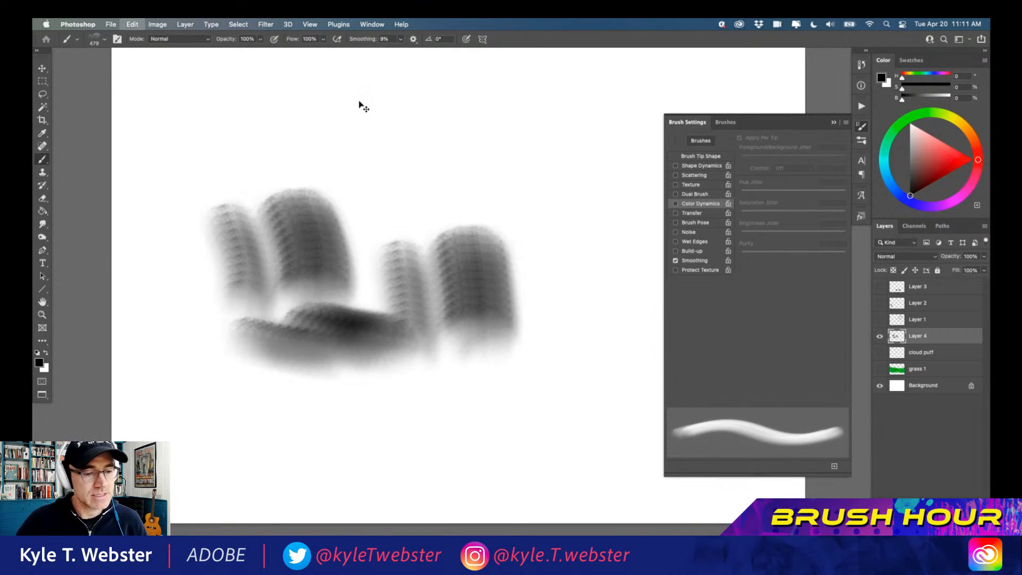
key(super+z)
key(super+z)
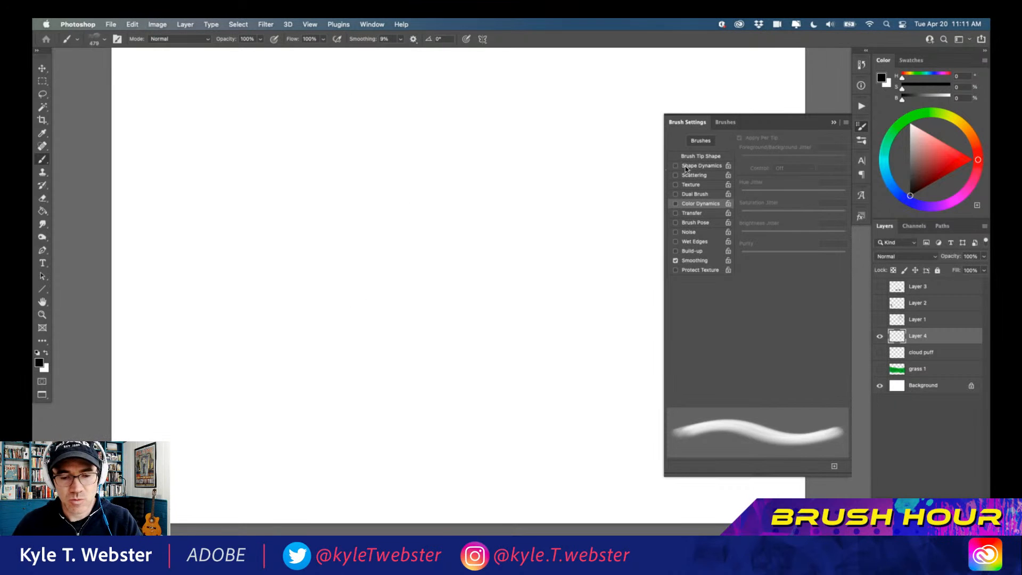
Step: Set brush spacing to 91% and enable Shape Dynamics with 50% size jitter, 26% minimum diameter, 3% angle jitter, 58% roundness jitter and Flip X Jitter
click(691, 156)
drag(745, 388, 789, 386)
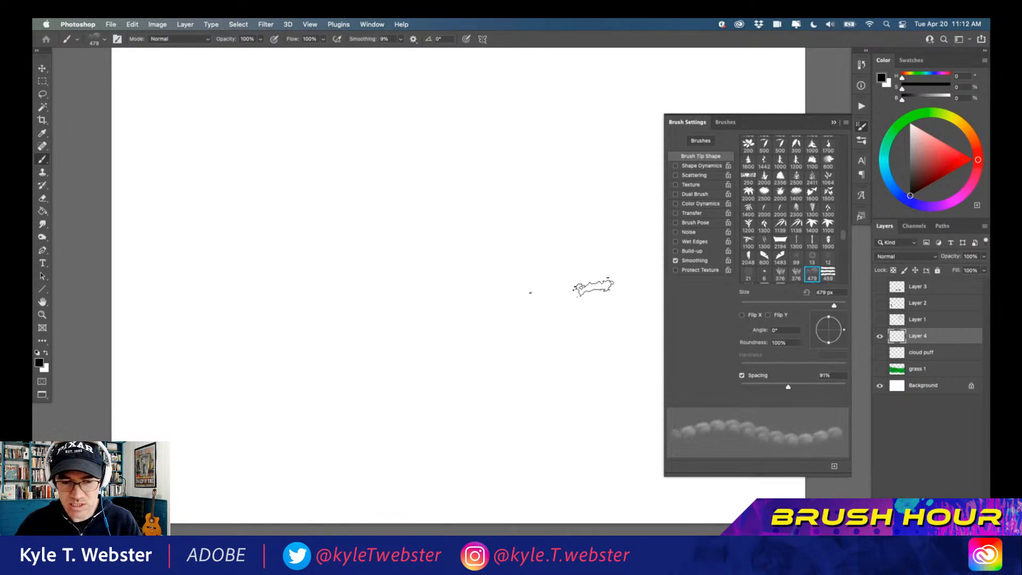
click(676, 166)
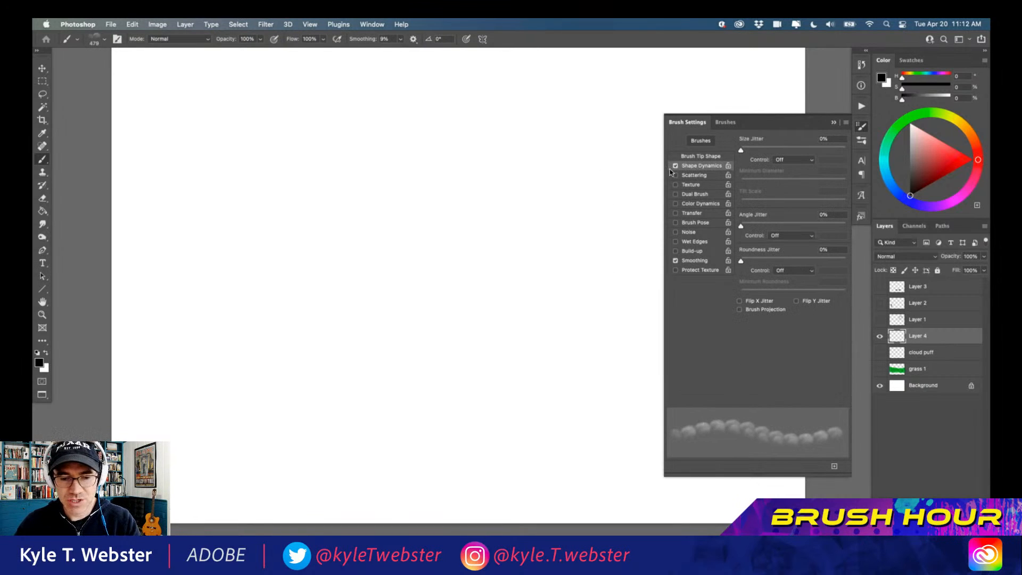
drag(743, 151, 786, 152)
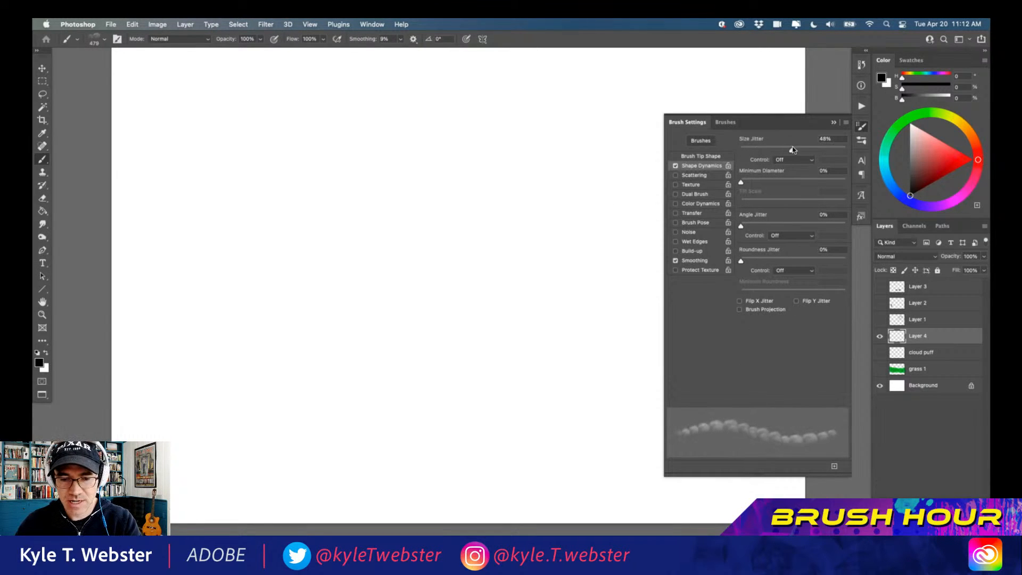
drag(741, 183, 766, 183)
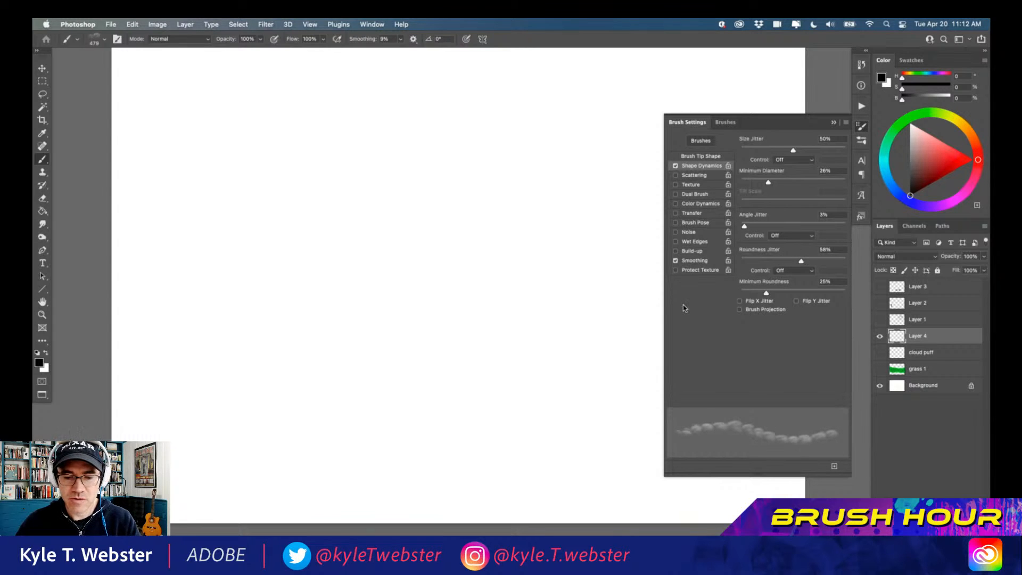
click(739, 301)
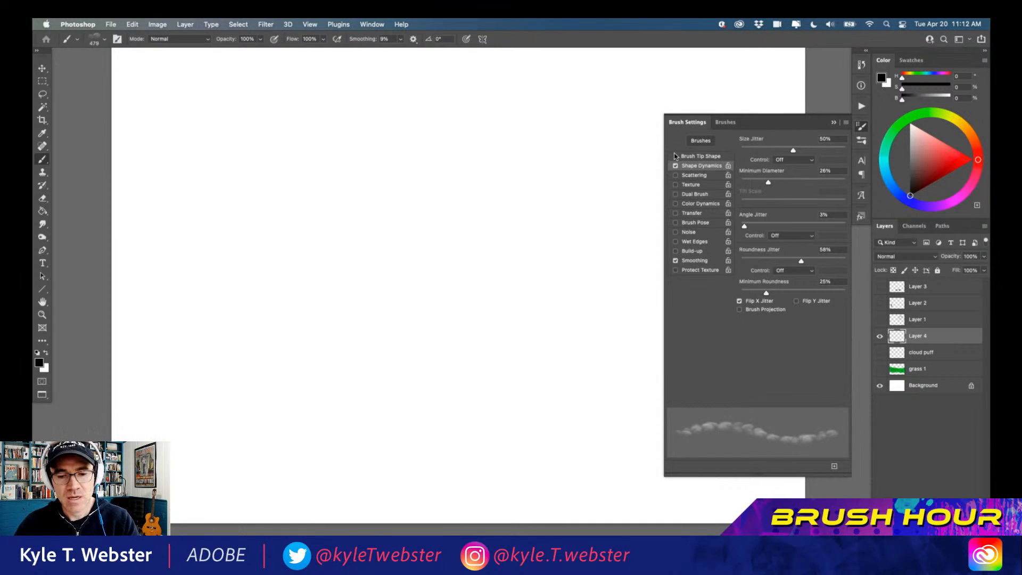
Step: Test the cloud brush with stacked rows of puffs across the upper canvas, and clear the layer
mouse_move(504, 274)
mouse_down()
mouse_move(446, 238)
mouse_move(422, 294)
mouse_move(356, 287)
mouse_move(386, 199)
mouse_move(362, 169)
mouse_move(365, 180)
mouse_move(267, 229)
mouse_move(282, 175)
mouse_move(448, 204)
mouse_move(341, 126)
mouse_move(299, 137)
mouse_move(276, 115)
mouse_move(235, 140)
mouse_move(448, 159)
mouse_move(440, 125)
mouse_move(197, 118)
mouse_up()
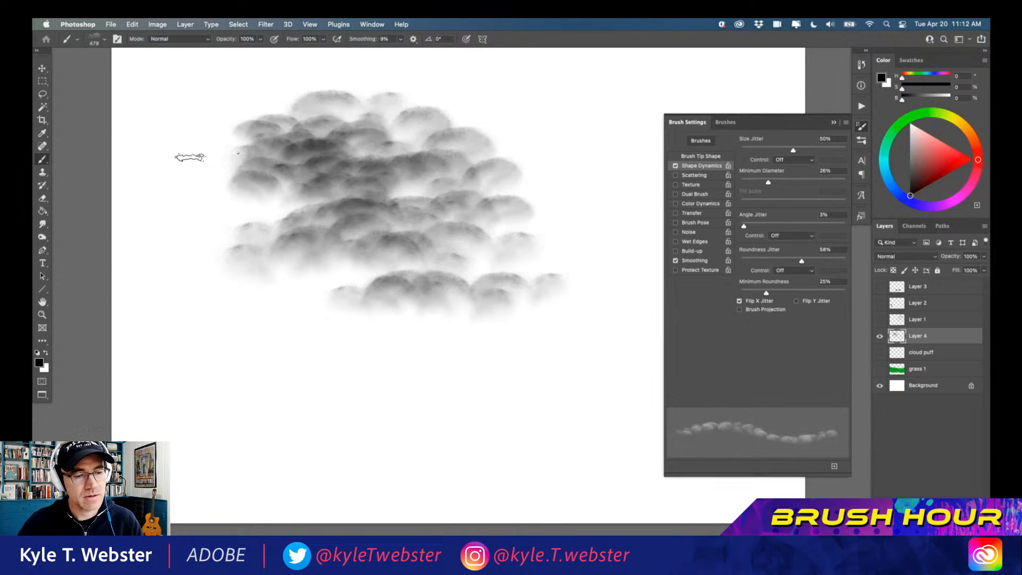
alt+click(376, 360)
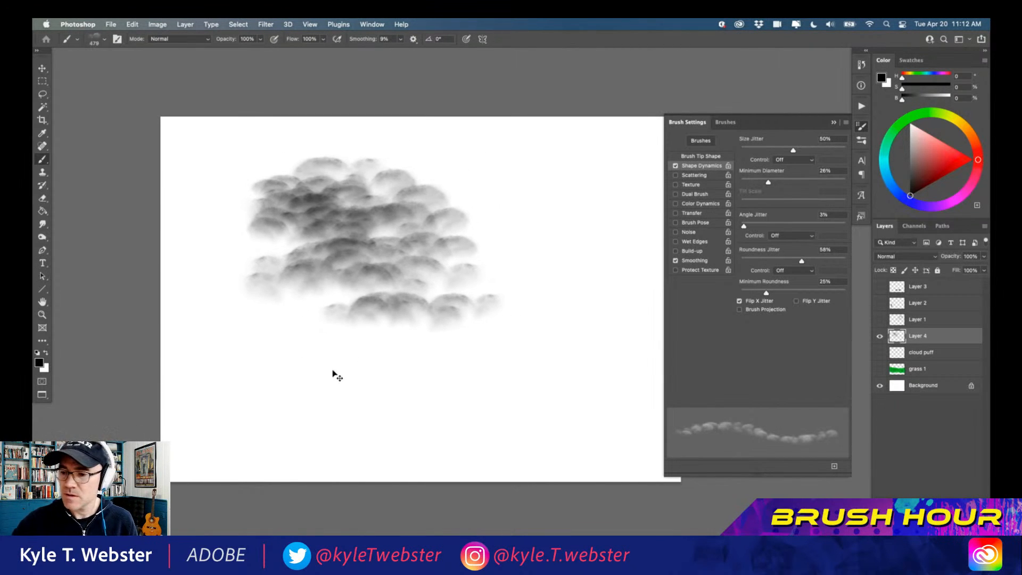
key(super+a)
key(Delete)
key(super+d)
Step: Enable Dual Brush with a textured 775 px tip resized to 190 px, try a stroke and undo it
click(684, 195)
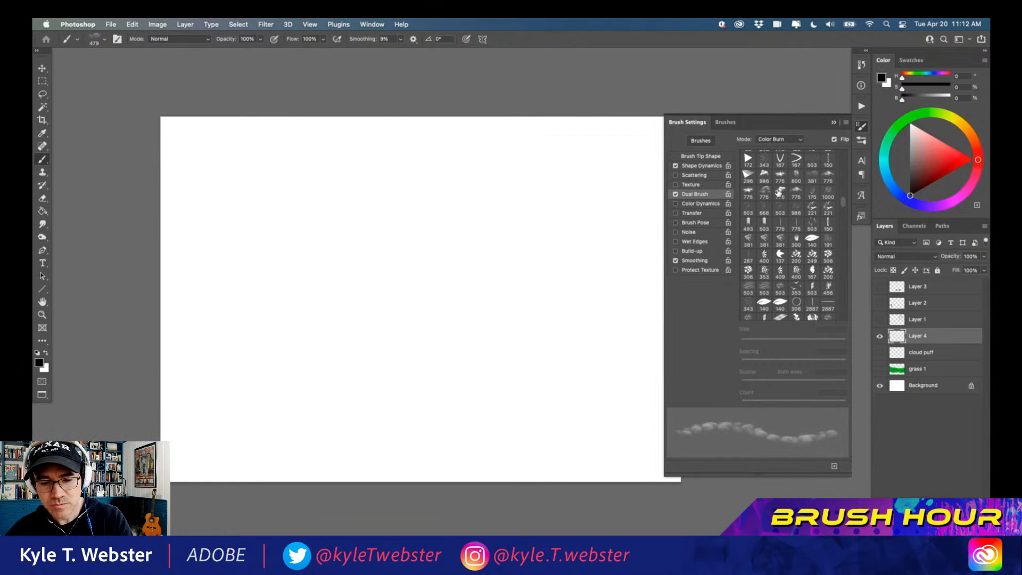
click(765, 192)
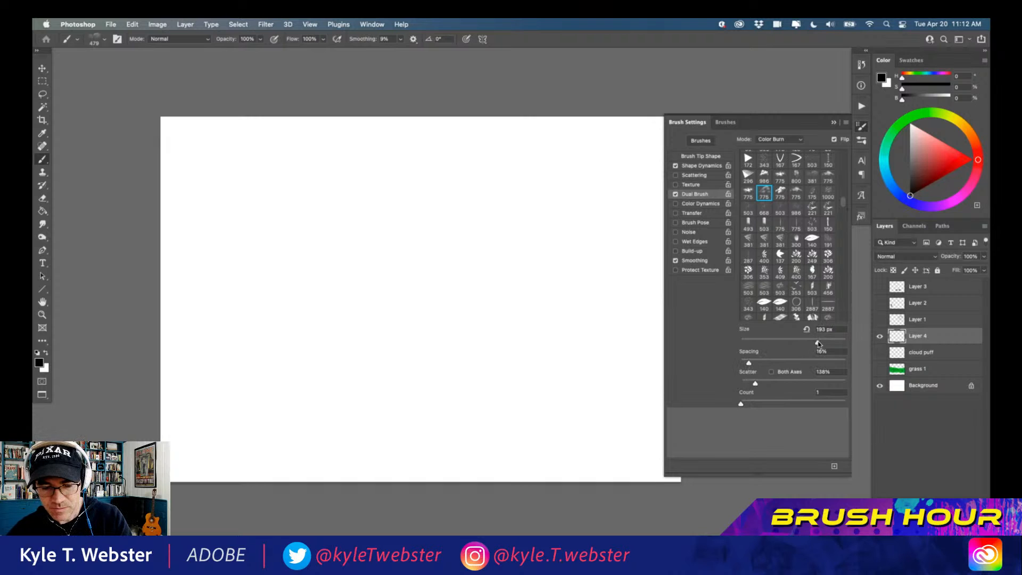
mouse_move(394, 273)
mouse_down()
mouse_move(374, 232)
mouse_move(377, 200)
mouse_move(396, 295)
mouse_move(273, 278)
mouse_move(295, 225)
mouse_move(343, 227)
mouse_move(359, 194)
mouse_move(488, 333)
mouse_move(500, 240)
mouse_move(545, 228)
mouse_move(441, 227)
mouse_move(556, 221)
mouse_move(550, 204)
mouse_move(499, 169)
mouse_move(457, 161)
mouse_move(395, 160)
mouse_move(381, 200)
mouse_move(425, 196)
mouse_move(260, 151)
mouse_move(278, 185)
mouse_move(265, 147)
mouse_move(323, 188)
mouse_move(230, 209)
mouse_move(208, 236)
mouse_move(382, 315)
mouse_move(415, 246)
mouse_move(340, 156)
mouse_move(183, 138)
mouse_up()
key(super+z)
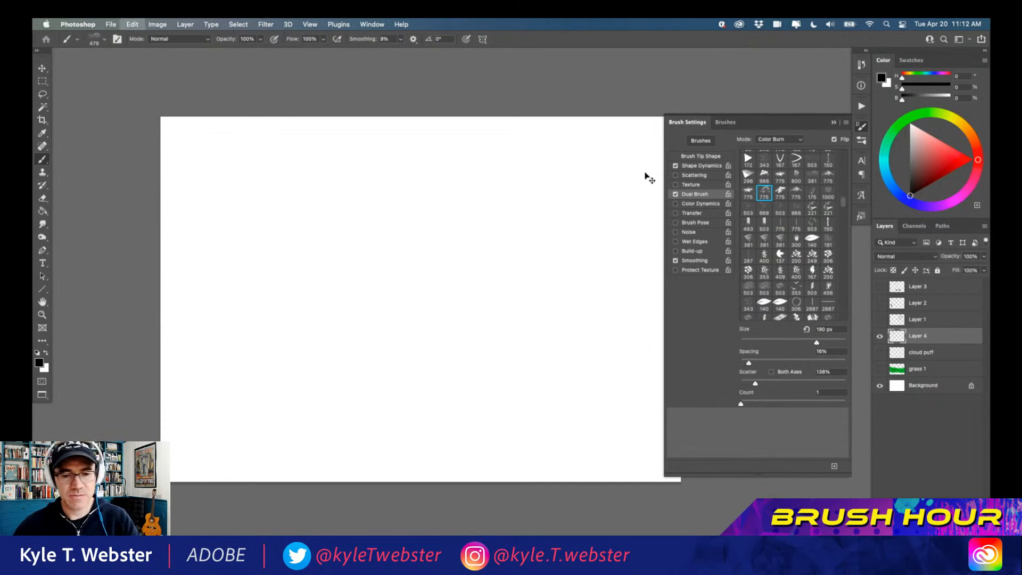
Step: Try Linear Burn and another dual brush blend mode with test strokes, undoing the last stroke
click(762, 141)
click(761, 151)
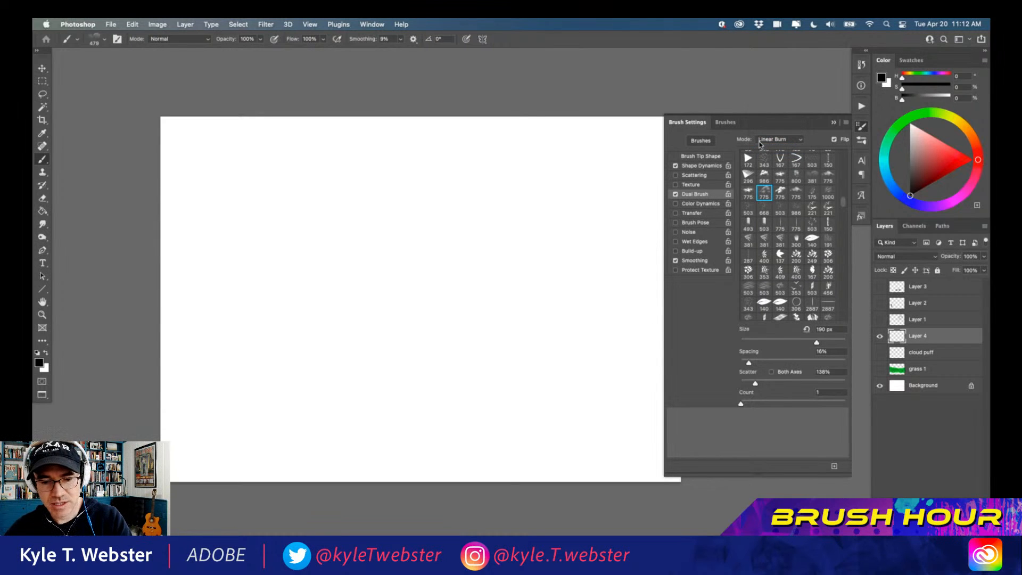
drag(482, 287, 397, 226)
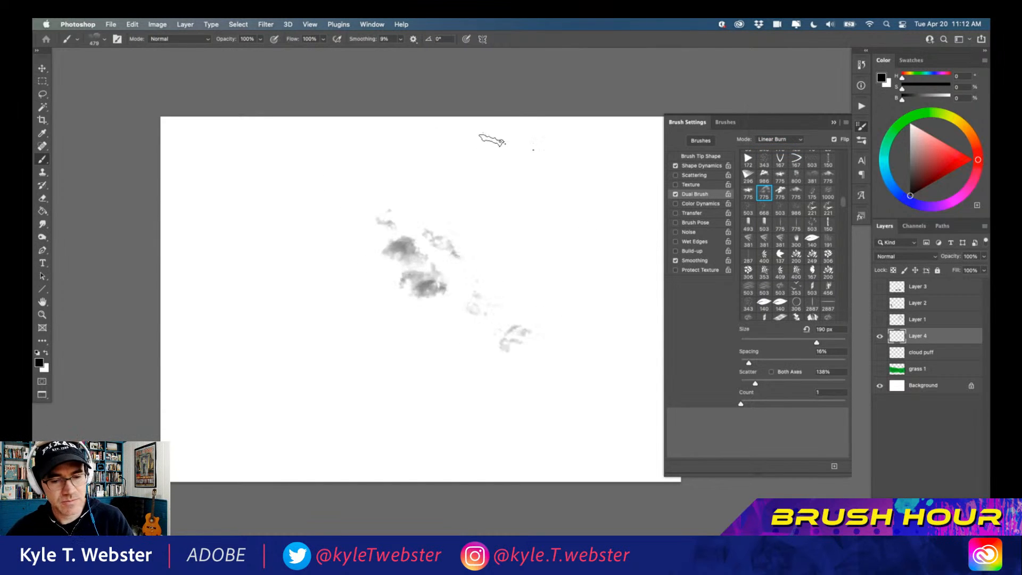
click(764, 141)
click(763, 122)
mouse_move(612, 378)
mouse_down()
mouse_move(565, 367)
mouse_move(514, 263)
mouse_move(399, 324)
mouse_move(361, 260)
mouse_move(298, 277)
mouse_move(183, 203)
mouse_up()
key(super+z)
Step: Set the dual brush blend mode to Overlay and test it with cloud strokes across the middle of the canvas
click(767, 141)
click(767, 130)
mouse_move(548, 336)
mouse_down()
mouse_move(557, 365)
mouse_move(462, 210)
mouse_move(479, 351)
mouse_move(405, 320)
mouse_move(351, 325)
mouse_move(291, 308)
mouse_move(296, 168)
mouse_up()
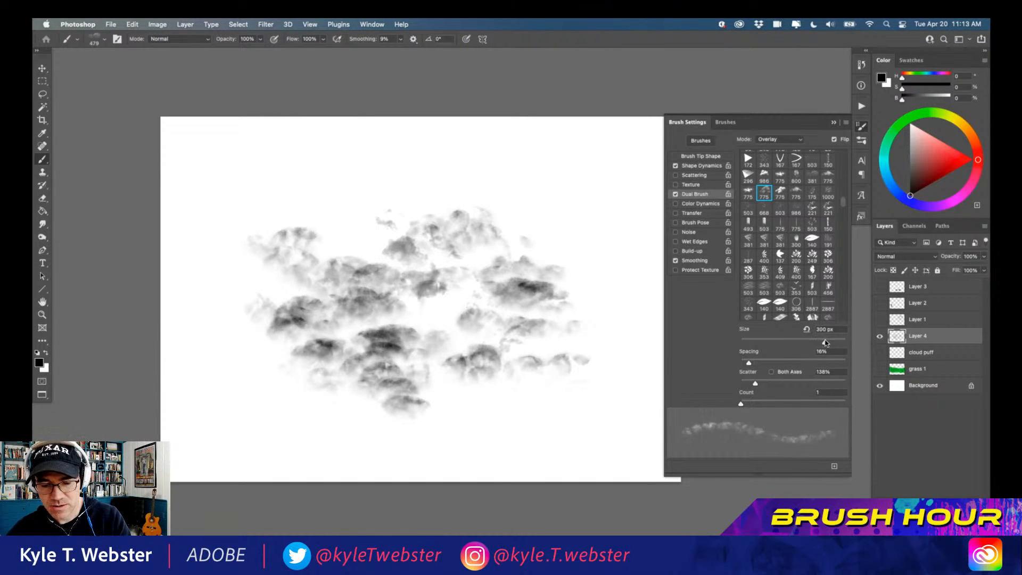
Step: Set the dual brush to 319 px size, 30% spacing and 57% scatter on both axes, test it with cloud strokes, and clear the layer
mouse_move(749, 364)
mouse_down()
mouse_move(759, 364)
mouse_move(744, 385)
mouse_up()
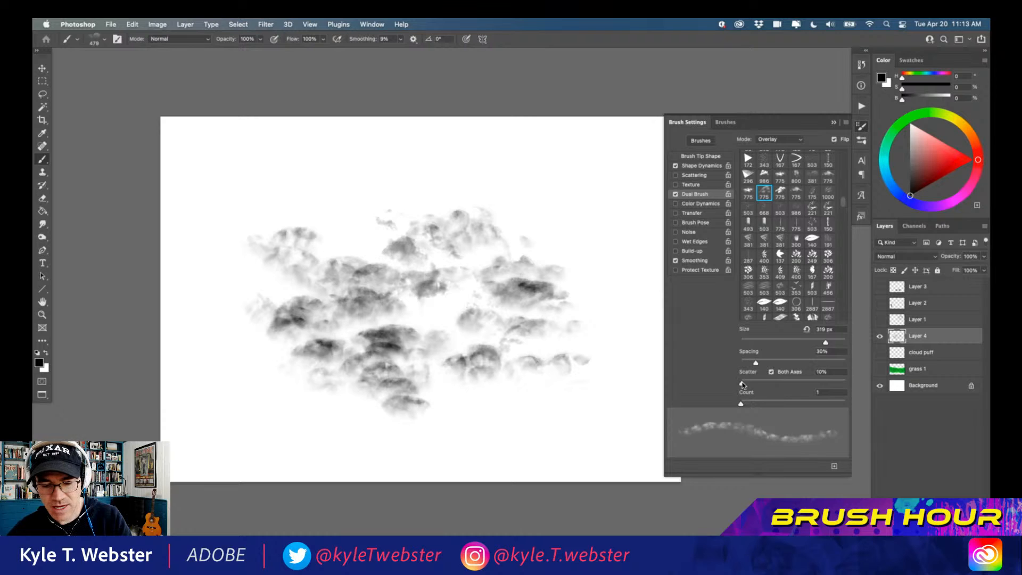
mouse_move(591, 275)
mouse_down()
mouse_move(523, 218)
mouse_move(368, 172)
mouse_move(469, 196)
mouse_move(356, 133)
mouse_move(373, 234)
mouse_move(323, 225)
mouse_move(304, 152)
mouse_move(310, 124)
mouse_move(244, 215)
mouse_move(219, 276)
mouse_up()
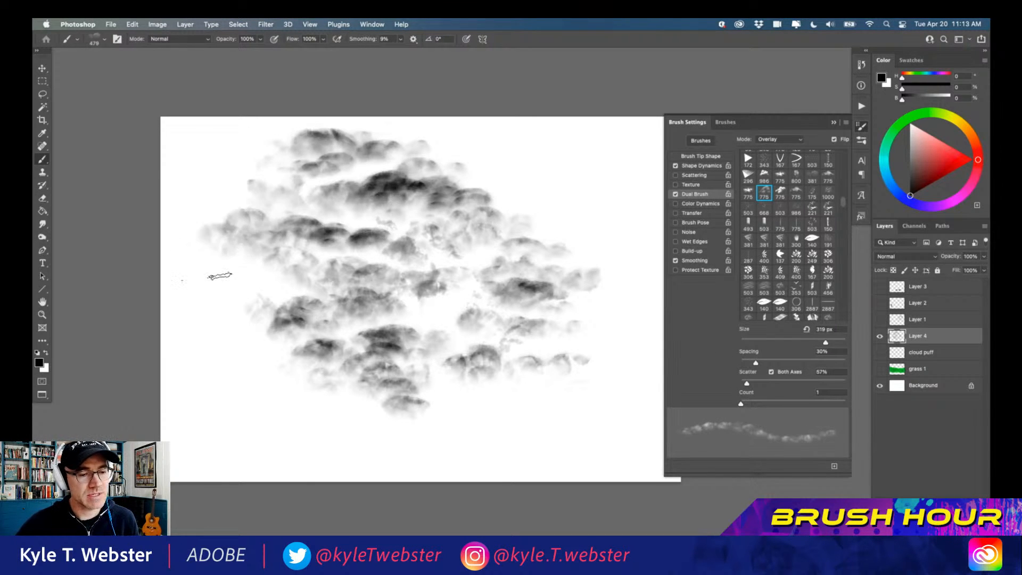
key(Delete)
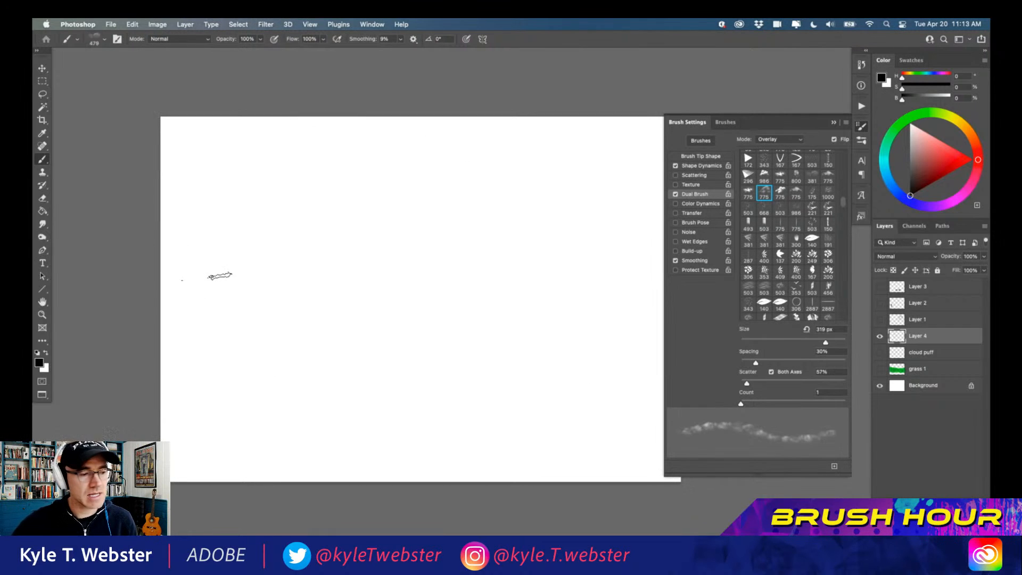
Step: Set the foreground color to a medium blue (H 195, S 69, B 75) and fill Layer 4 with it
click(39, 364)
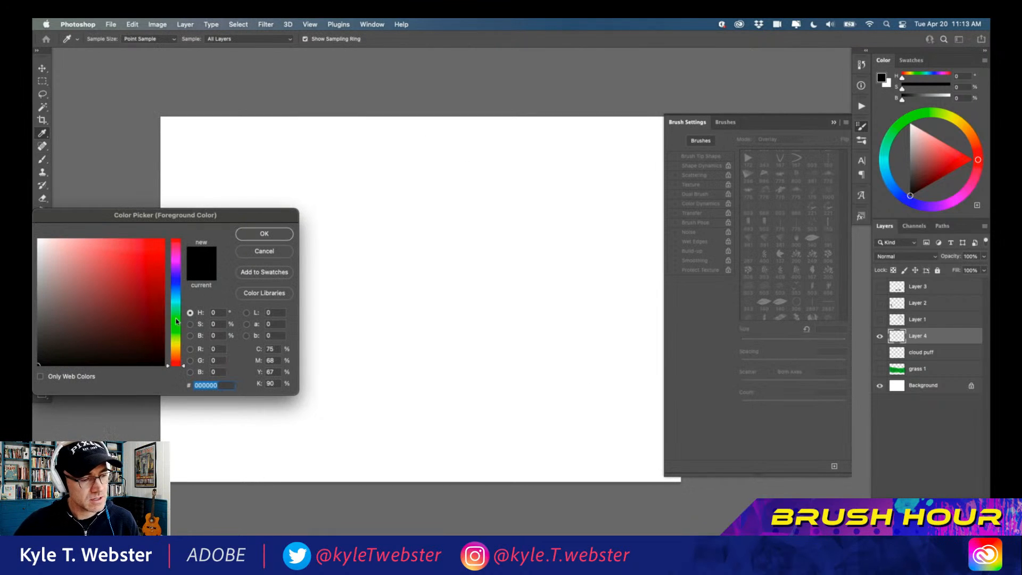
click(173, 302)
click(134, 279)
click(181, 297)
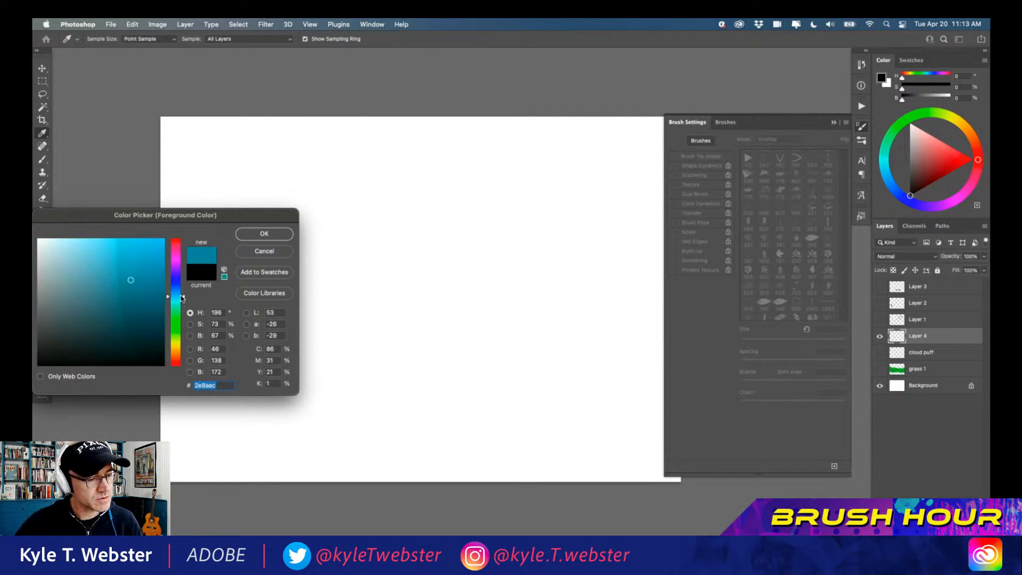
click(264, 233)
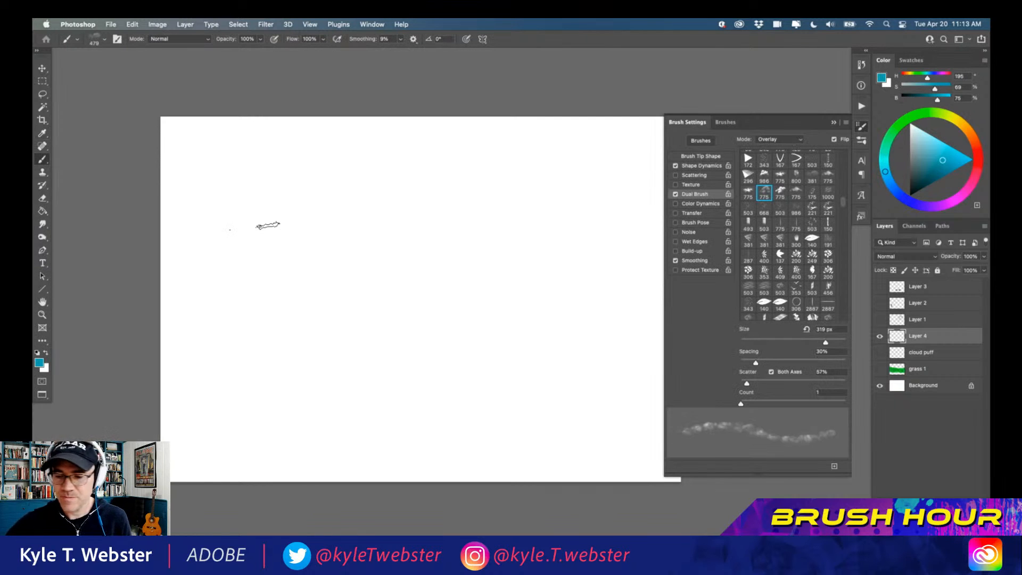
key(alt+BackSpace)
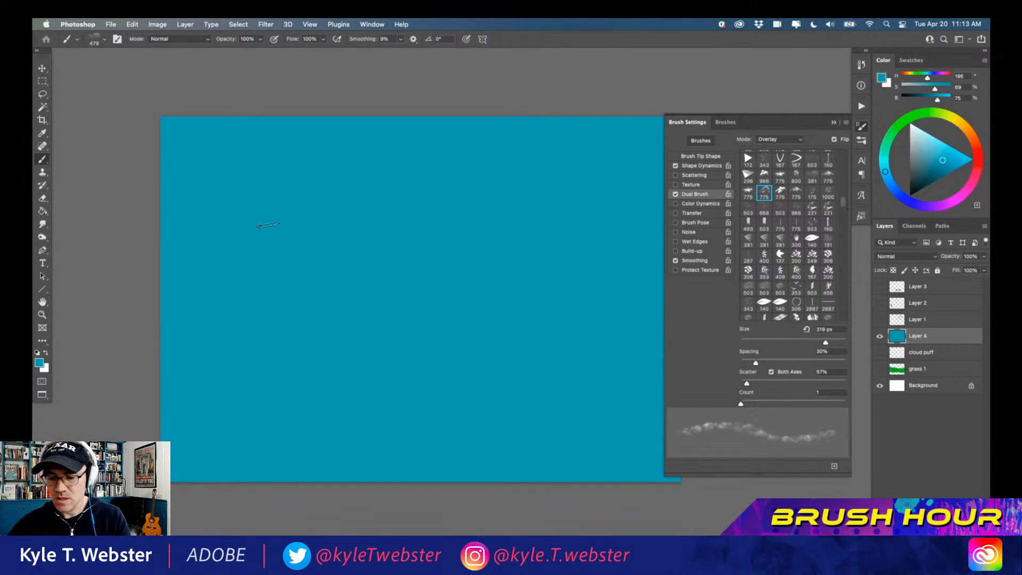
Step: Add a new layer above the blue fill and paint white test clouds across the upper sky
key(super+alt+shift+n)
click(45, 353)
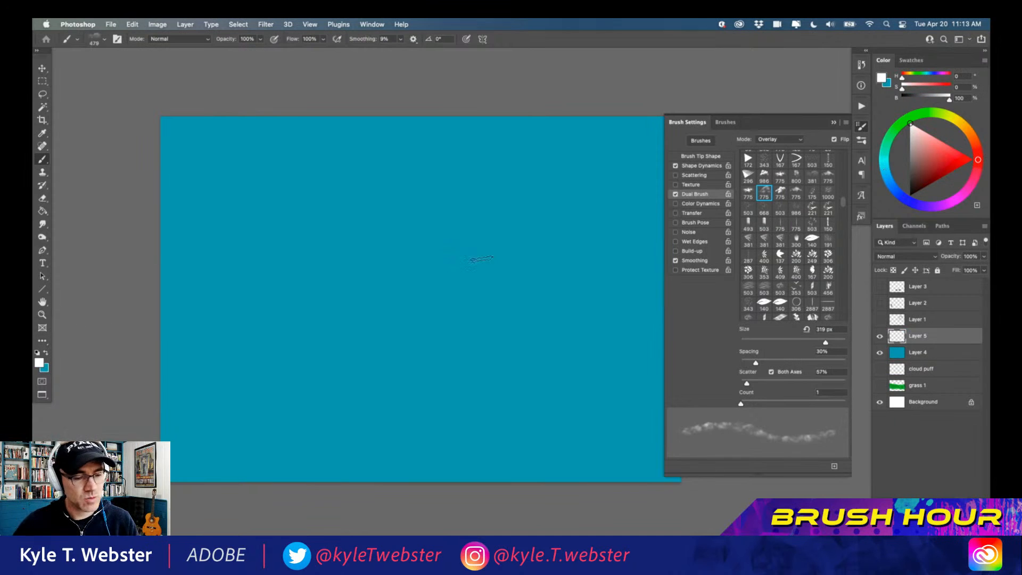
mouse_move(502, 280)
mouse_down()
mouse_move(479, 298)
mouse_move(426, 239)
mouse_move(372, 277)
mouse_move(351, 309)
mouse_up()
mouse_move(389, 193)
mouse_down()
mouse_move(499, 230)
mouse_move(405, 182)
mouse_move(279, 192)
mouse_move(343, 219)
mouse_move(288, 230)
mouse_move(405, 172)
mouse_move(428, 150)
mouse_move(419, 142)
mouse_move(522, 145)
mouse_move(431, 160)
mouse_move(619, 126)
mouse_move(525, 121)
mouse_move(537, 170)
mouse_move(473, 178)
mouse_move(438, 160)
mouse_move(481, 133)
mouse_move(232, 249)
mouse_move(312, 289)
mouse_move(471, 337)
mouse_move(315, 304)
mouse_move(288, 313)
mouse_move(309, 349)
mouse_move(296, 323)
mouse_move(237, 307)
mouse_move(241, 292)
mouse_move(201, 265)
mouse_move(277, 277)
mouse_move(220, 242)
mouse_move(325, 226)
mouse_move(283, 186)
mouse_move(300, 187)
mouse_move(257, 139)
mouse_move(188, 199)
mouse_move(216, 180)
mouse_move(397, 169)
mouse_move(357, 110)
mouse_move(517, 250)
mouse_move(519, 236)
mouse_move(639, 235)
mouse_move(602, 209)
mouse_move(490, 210)
mouse_move(356, 317)
mouse_up()
Step: Set the Shape Dynamics size control to Pen Pressure and clear the test clouds from the layer
click(702, 166)
click(793, 160)
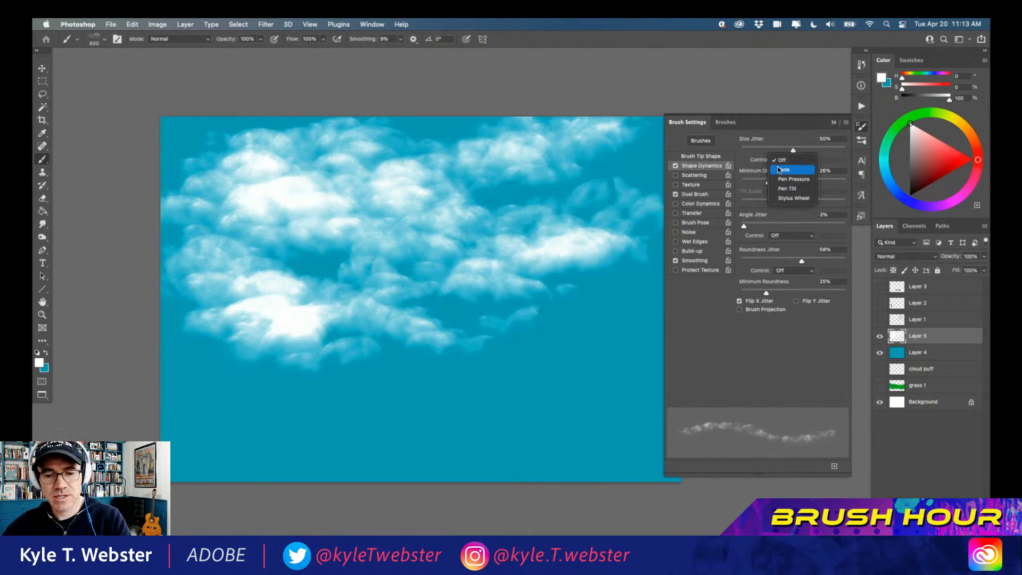
click(788, 169)
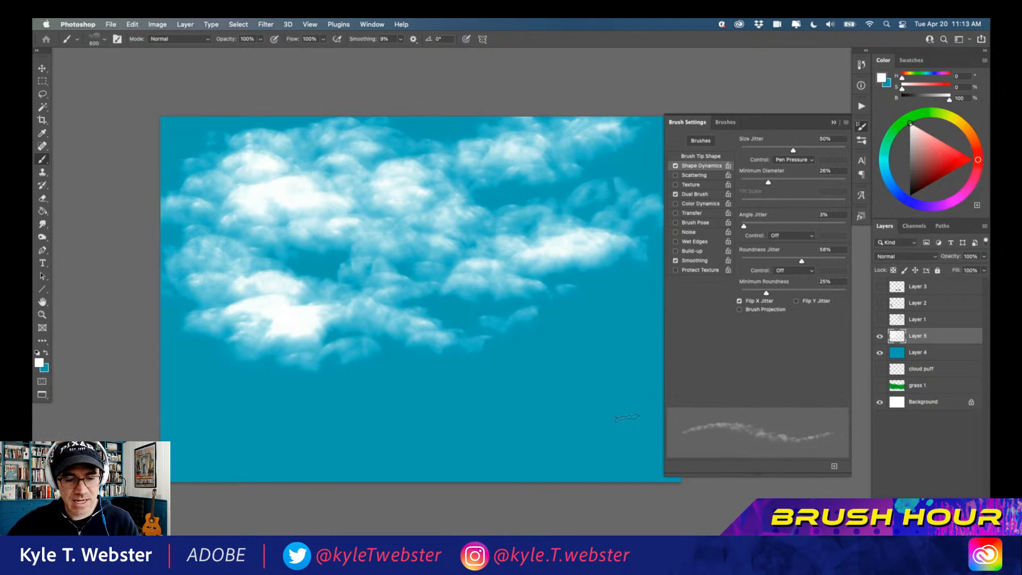
key(super+a)
key(Delete)
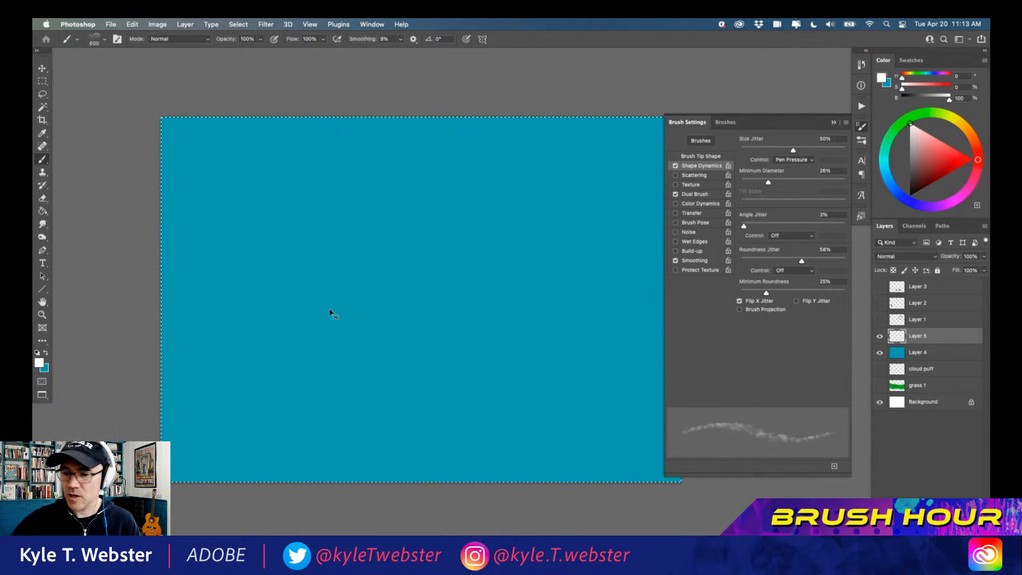
Step: Paint thin horizontal bands of puffy white cloud across the lower half of the sky
mouse_move(516, 321)
mouse_down()
mouse_move(436, 326)
mouse_move(474, 305)
mouse_move(435, 300)
mouse_move(356, 303)
mouse_move(447, 322)
mouse_move(364, 339)
mouse_move(272, 336)
mouse_move(364, 336)
mouse_move(398, 310)
mouse_move(326, 306)
mouse_move(339, 313)
mouse_move(279, 319)
mouse_up()
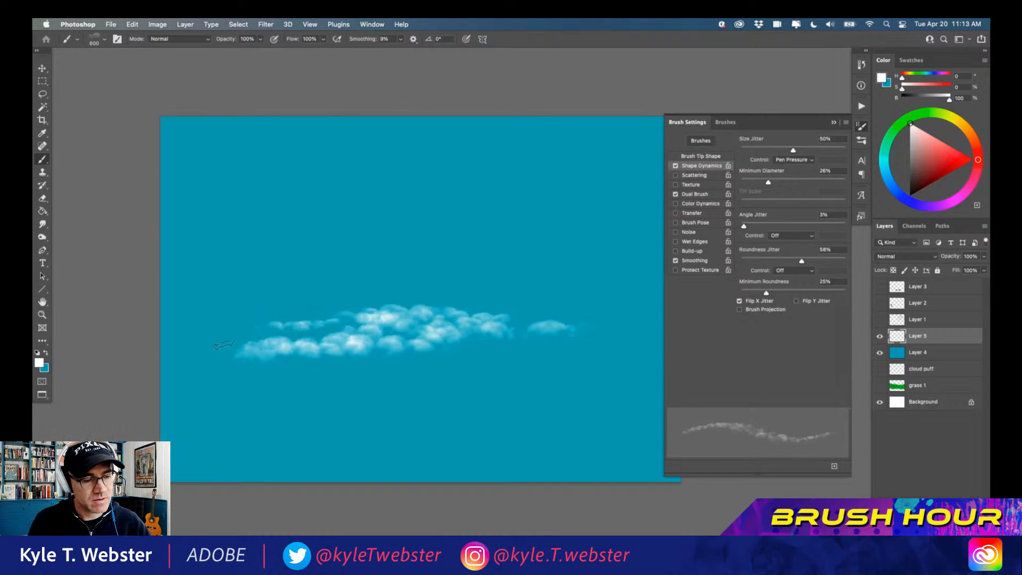
click(697, 156)
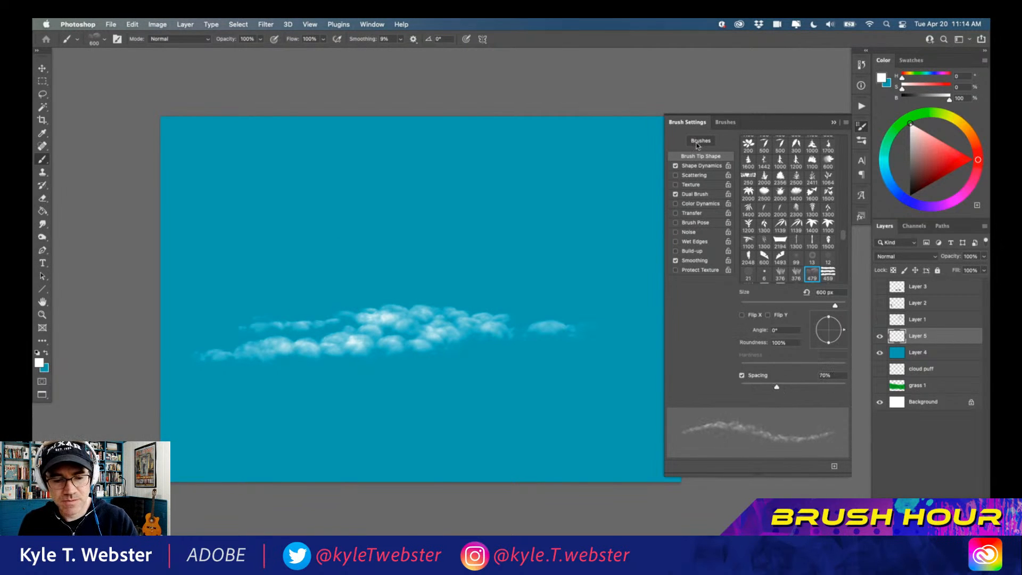
mouse_move(527, 365)
mouse_down()
mouse_move(560, 360)
mouse_move(511, 371)
mouse_move(628, 355)
mouse_up()
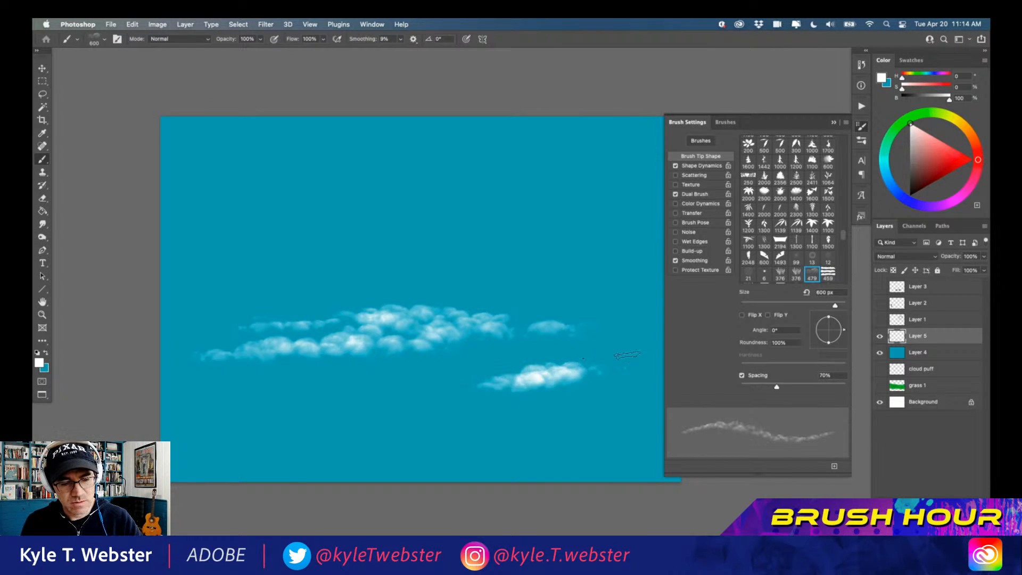
drag(439, 393, 365, 400)
mouse_move(524, 377)
mouse_down()
mouse_move(313, 372)
mouse_move(641, 366)
mouse_up()
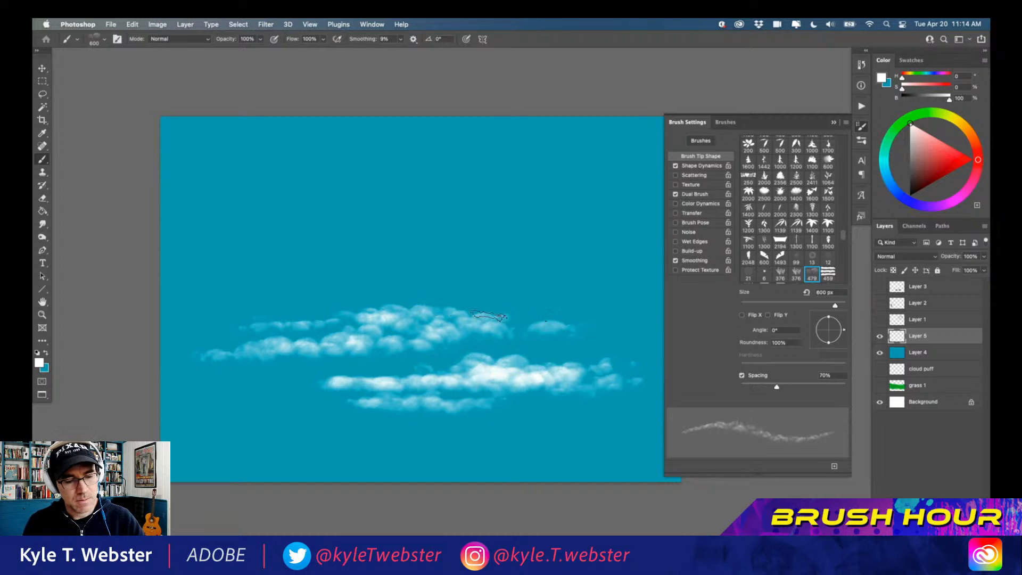
drag(463, 314, 591, 320)
drag(591, 320, 466, 318)
Step: Build large billowing cloud masses across the upper sky, and break up the clouds with blue gaps on the same layer
mouse_move(447, 263)
mouse_down()
mouse_move(527, 269)
mouse_move(585, 259)
mouse_move(480, 176)
mouse_move(447, 171)
mouse_move(373, 202)
mouse_move(356, 147)
mouse_move(341, 229)
mouse_move(320, 256)
mouse_move(388, 231)
mouse_move(255, 251)
mouse_move(298, 218)
mouse_move(251, 223)
mouse_move(206, 252)
mouse_move(221, 262)
mouse_move(307, 245)
mouse_move(370, 176)
mouse_move(493, 140)
mouse_move(520, 167)
mouse_move(637, 185)
mouse_up()
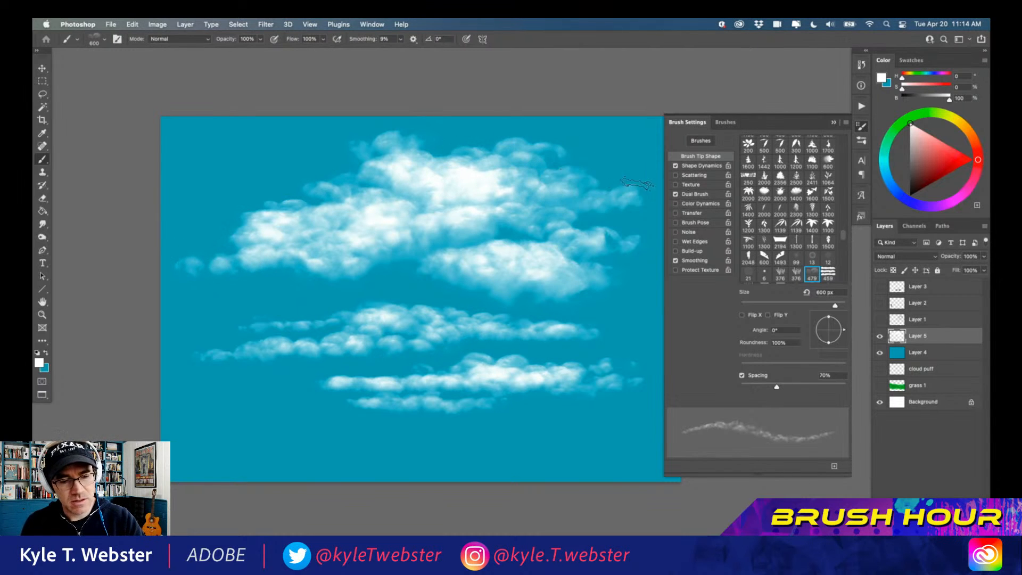
drag(344, 273, 273, 285)
mouse_move(413, 246)
mouse_down()
mouse_move(474, 195)
mouse_move(490, 148)
mouse_move(451, 171)
mouse_move(503, 166)
mouse_move(539, 210)
mouse_move(601, 197)
mouse_move(505, 150)
mouse_move(521, 154)
mouse_move(433, 181)
mouse_up()
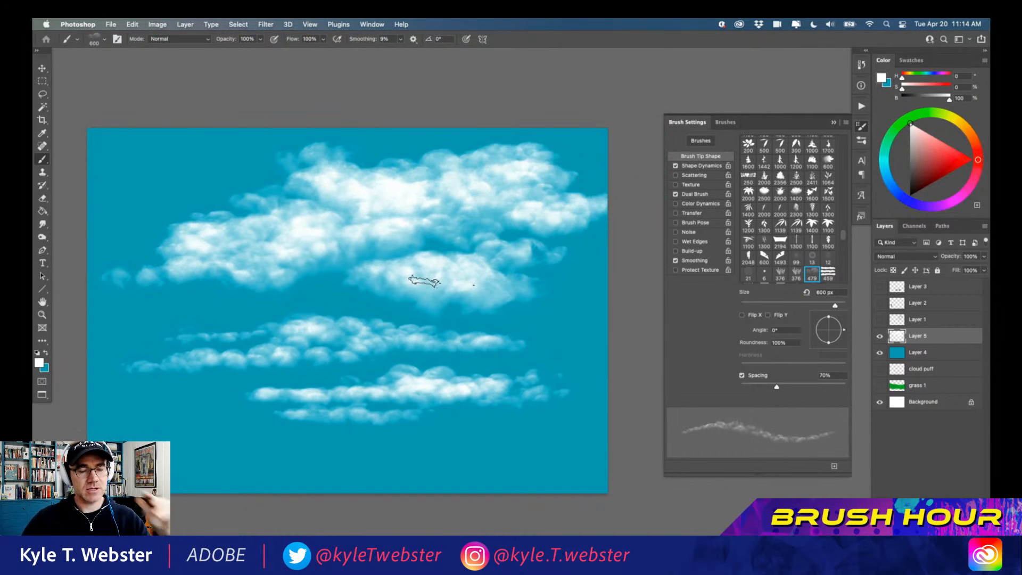
drag(337, 295, 373, 285)
mouse_move(381, 144)
mouse_down()
mouse_move(323, 88)
mouse_move(301, 140)
mouse_move(269, 155)
mouse_move(274, 165)
mouse_move(255, 184)
mouse_move(224, 199)
mouse_move(121, 191)
mouse_up()
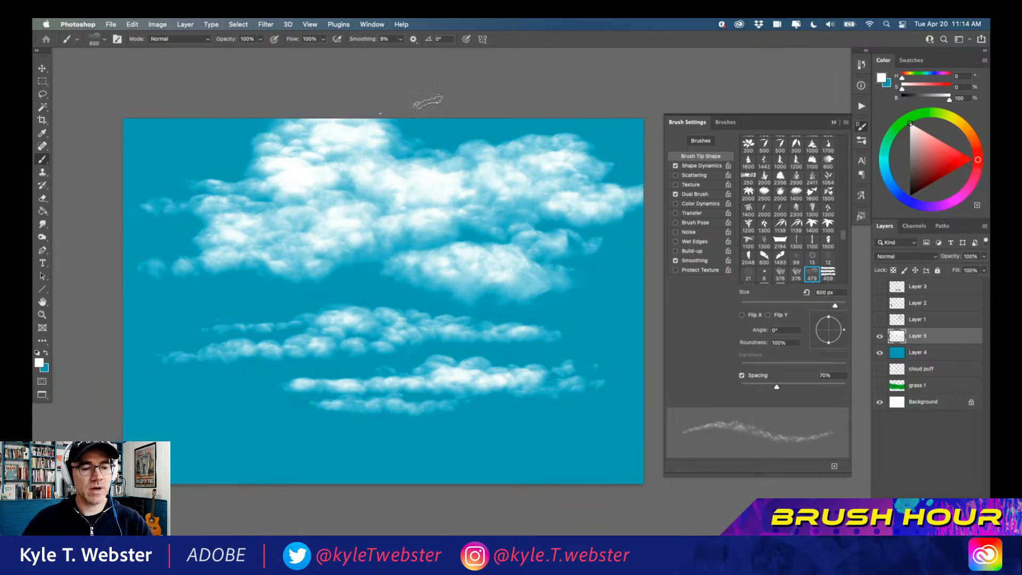
mouse_move(271, 177)
mouse_down()
mouse_move(142, 186)
mouse_move(223, 186)
mouse_up()
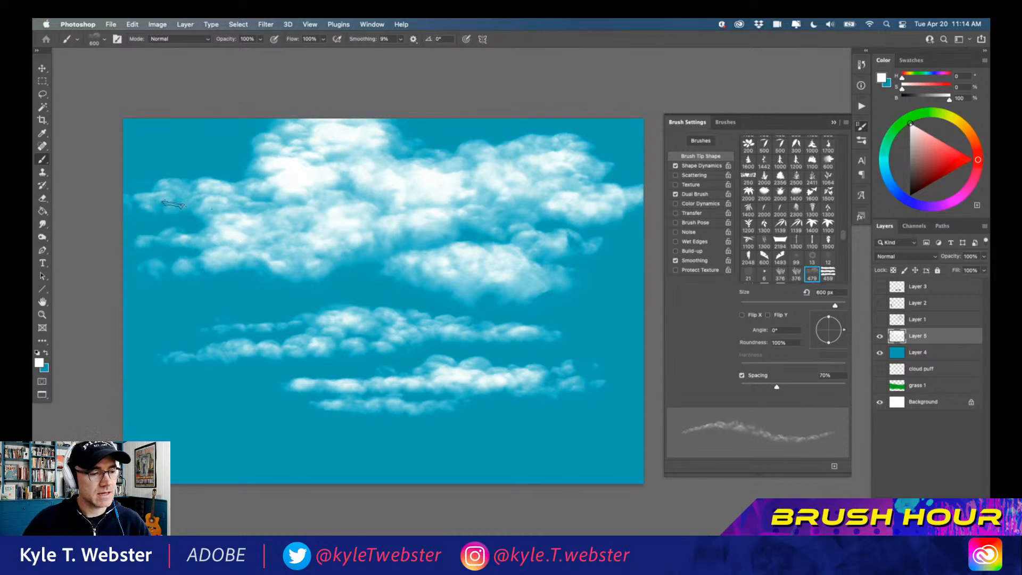
mouse_move(168, 184)
mouse_down()
mouse_move(202, 175)
mouse_move(144, 170)
mouse_move(136, 205)
mouse_move(226, 154)
mouse_up()
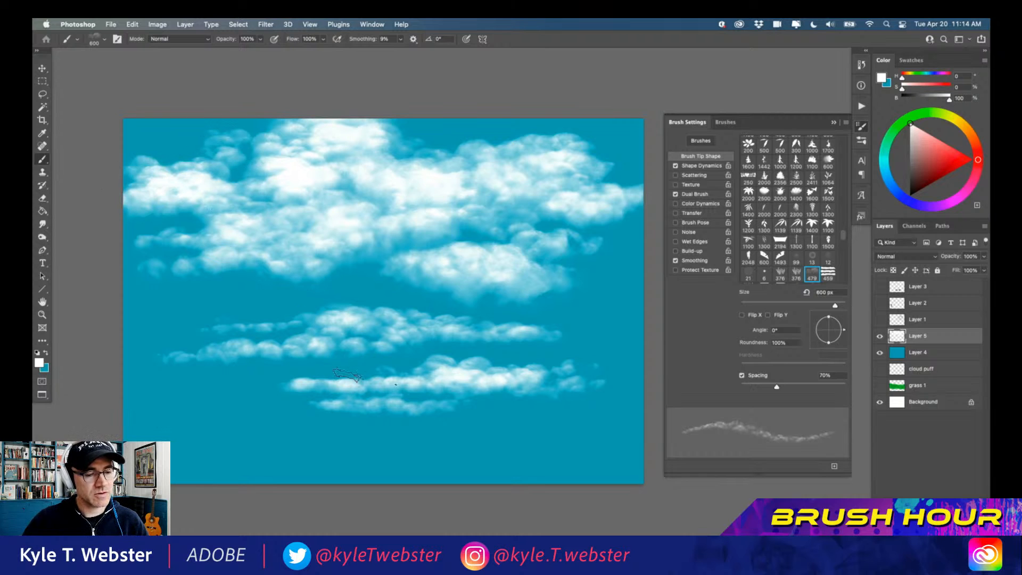
mouse_move(485, 371)
mouse_down()
mouse_move(620, 374)
mouse_move(604, 349)
mouse_move(620, 341)
mouse_move(618, 384)
mouse_move(486, 377)
mouse_move(467, 358)
mouse_move(387, 348)
mouse_move(208, 348)
mouse_move(229, 327)
mouse_move(170, 320)
mouse_move(174, 298)
mouse_move(301, 304)
mouse_move(207, 267)
mouse_move(288, 280)
mouse_move(229, 283)
mouse_move(103, 246)
mouse_up()
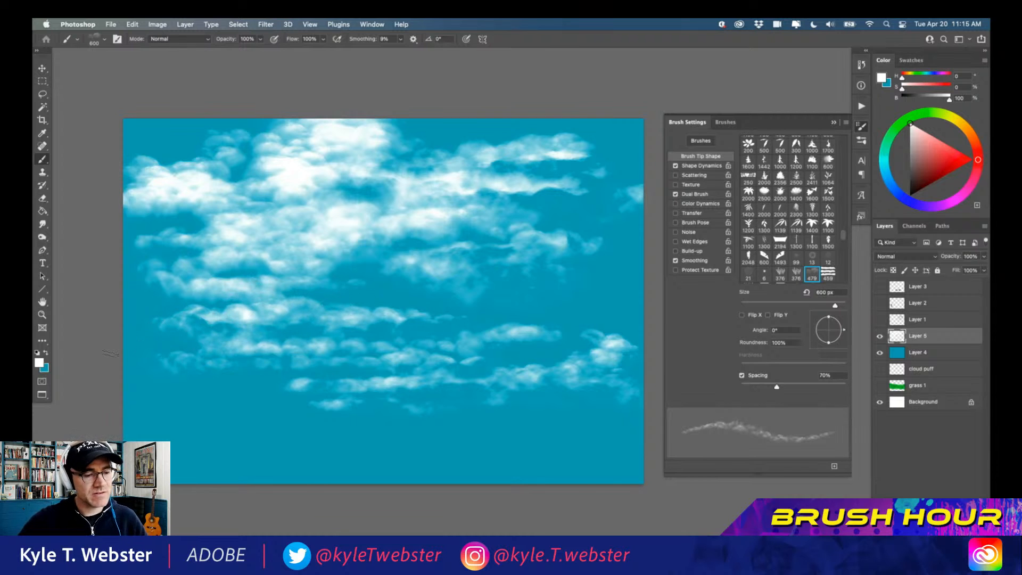
Step: Enable Transfer and Build-up for the cloud brush and set its flow to 50%
click(687, 212)
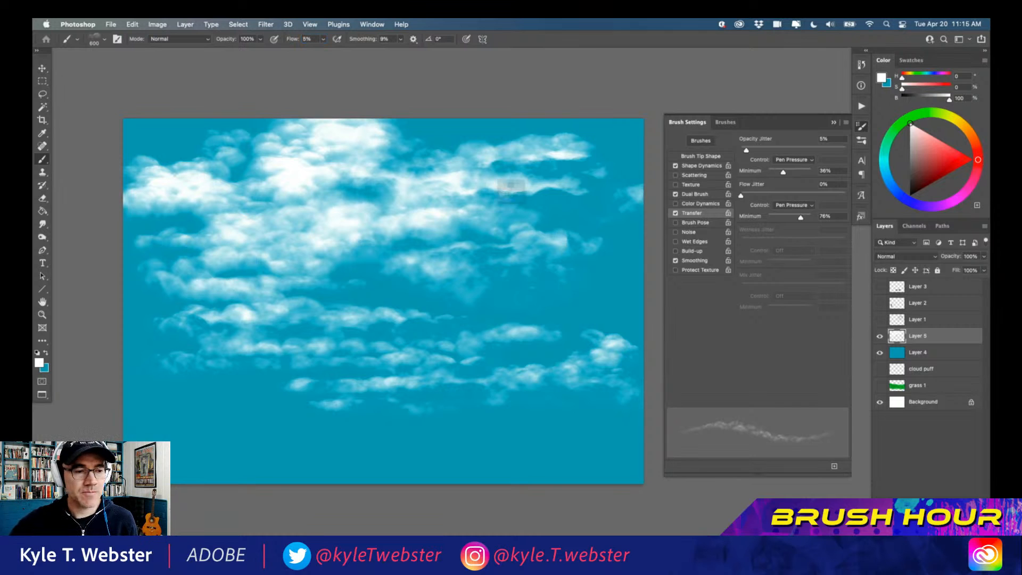
key(Return)
key(Return)
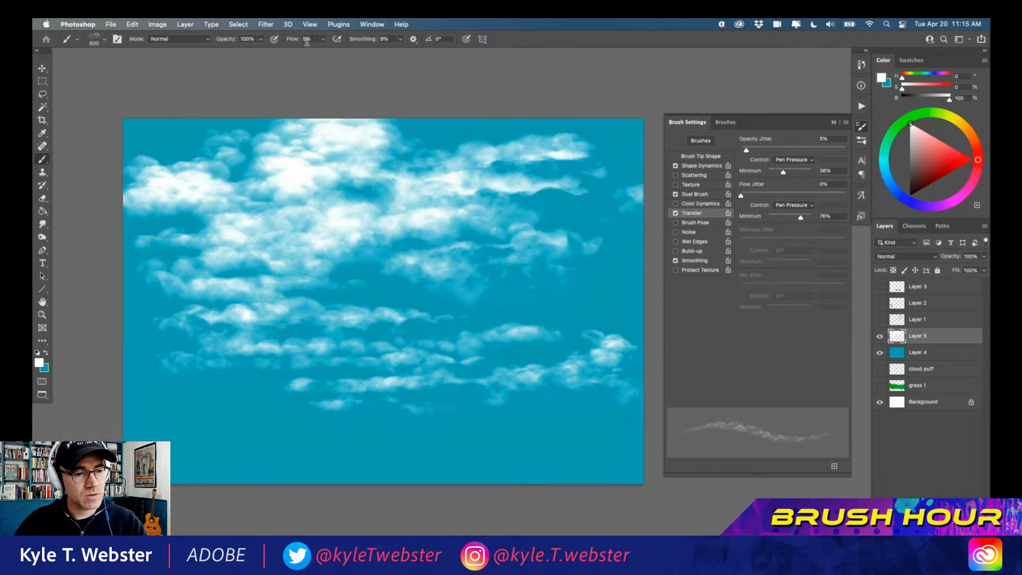
text(50)
key(Return)
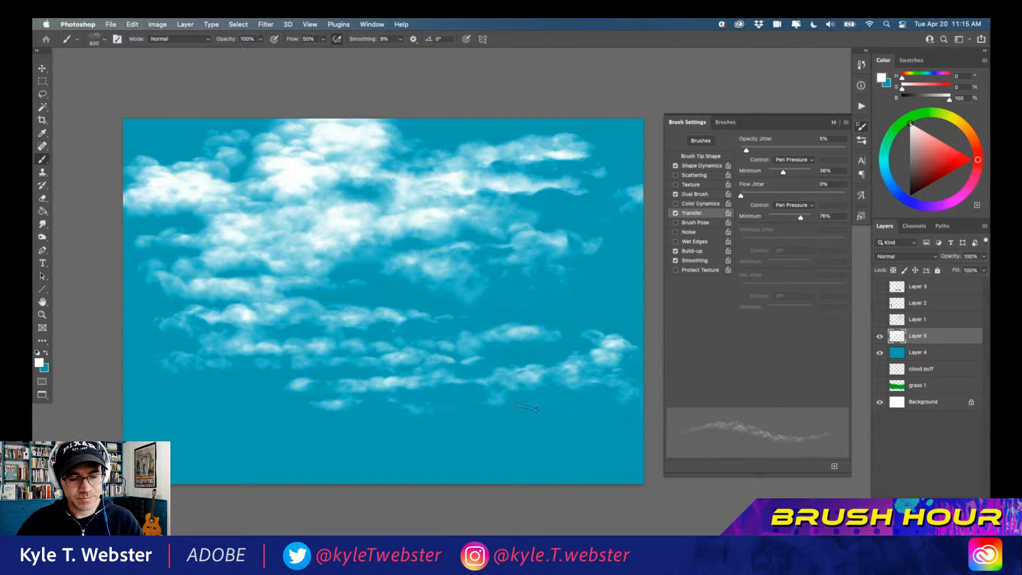
Step: Paint soft, semi-transparent clouds over the existing ones to fill the blue gaps down to the lower sky
mouse_move(376, 414)
mouse_down()
mouse_move(290, 411)
mouse_move(334, 406)
mouse_move(346, 385)
mouse_move(251, 374)
mouse_move(335, 375)
mouse_move(284, 369)
mouse_move(252, 397)
mouse_move(277, 394)
mouse_move(261, 349)
mouse_up()
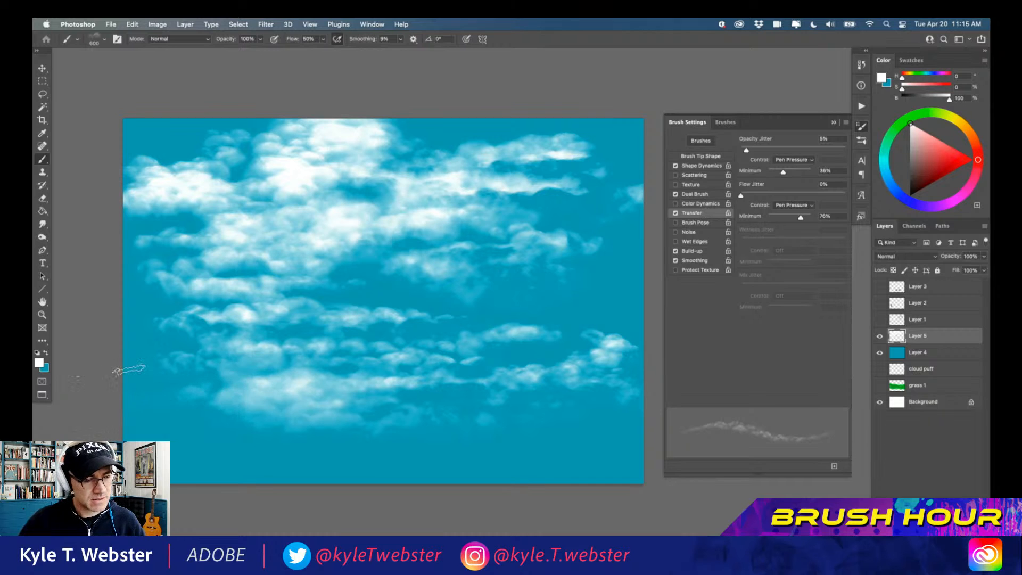
mouse_move(421, 314)
mouse_down()
mouse_move(477, 309)
mouse_move(368, 307)
mouse_move(489, 300)
mouse_move(393, 288)
mouse_move(504, 273)
mouse_move(559, 218)
mouse_move(584, 250)
mouse_move(589, 233)
mouse_move(450, 213)
mouse_up()
mouse_move(556, 178)
mouse_down()
mouse_move(578, 142)
mouse_move(593, 139)
mouse_move(648, 185)
mouse_move(578, 143)
mouse_move(576, 165)
mouse_move(578, 119)
mouse_move(529, 112)
mouse_move(517, 153)
mouse_move(443, 230)
mouse_up()
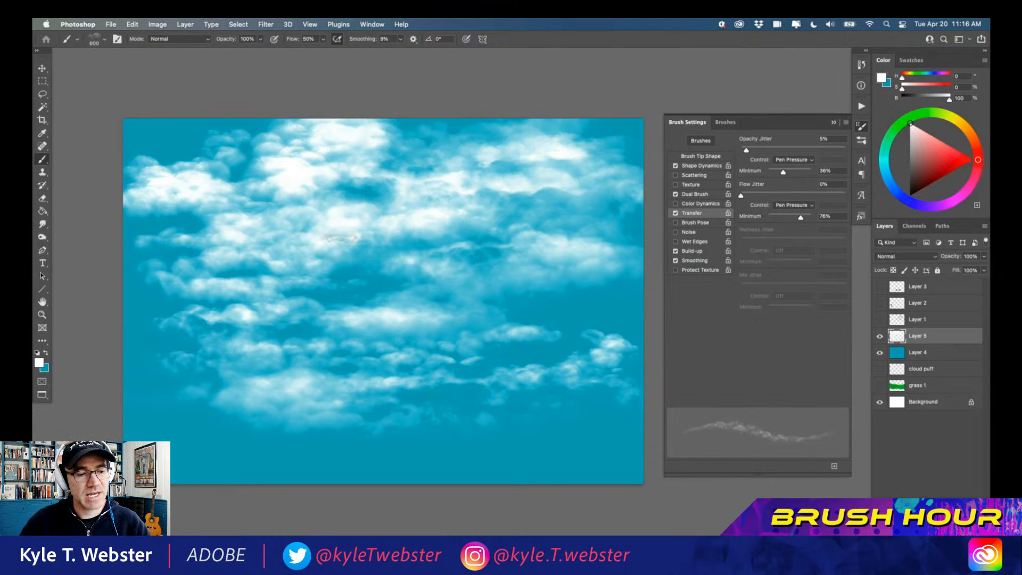
mouse_move(315, 199)
mouse_down()
mouse_move(288, 195)
mouse_move(316, 158)
mouse_move(299, 166)
mouse_move(245, 120)
mouse_move(229, 143)
mouse_move(236, 200)
mouse_move(192, 210)
mouse_up()
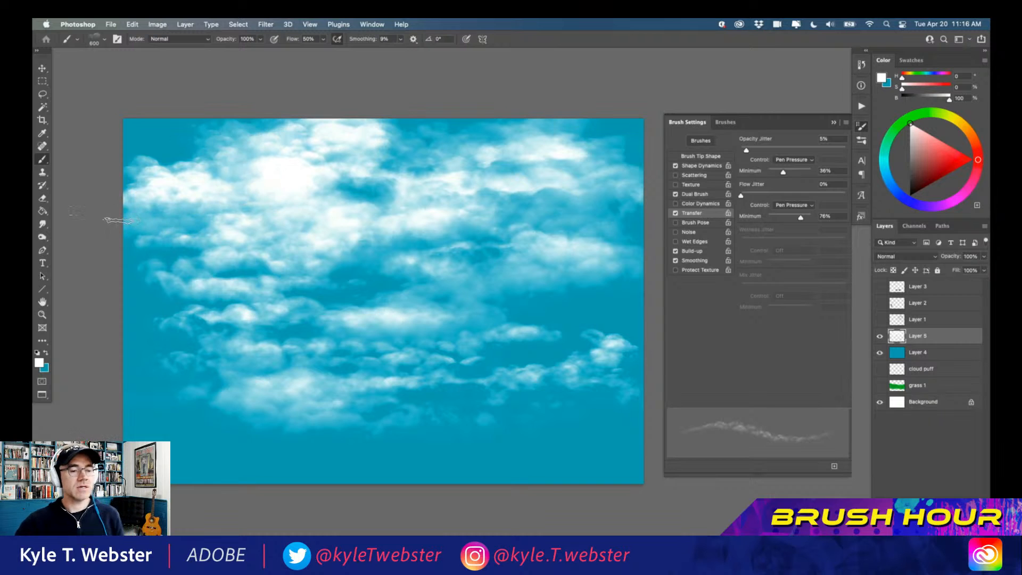
mouse_move(216, 298)
mouse_down()
mouse_move(159, 282)
mouse_move(138, 255)
mouse_move(149, 243)
mouse_move(218, 272)
mouse_up()
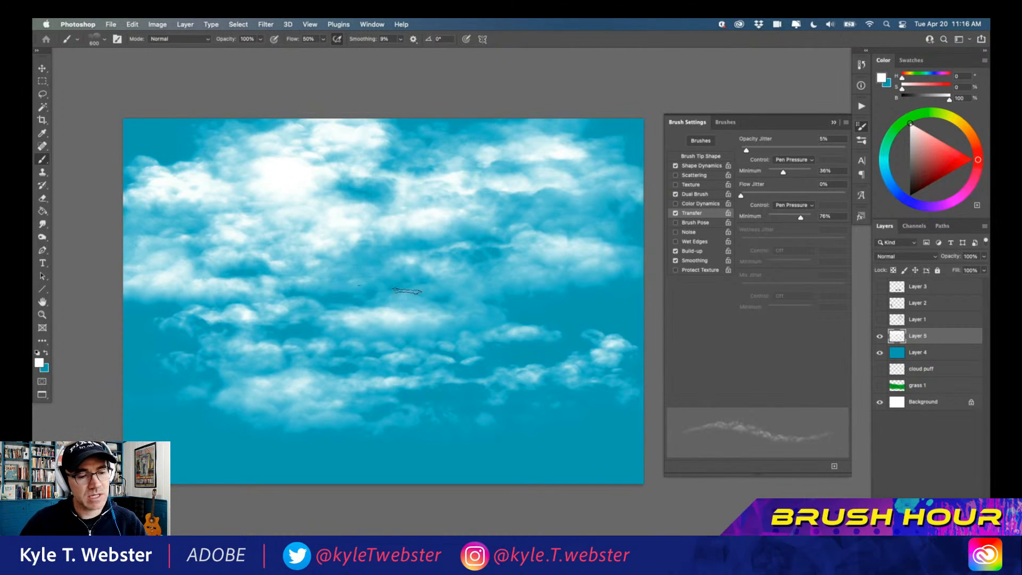
mouse_move(457, 276)
mouse_down()
mouse_move(547, 300)
mouse_move(618, 298)
mouse_move(480, 325)
mouse_move(586, 336)
mouse_move(459, 346)
mouse_up()
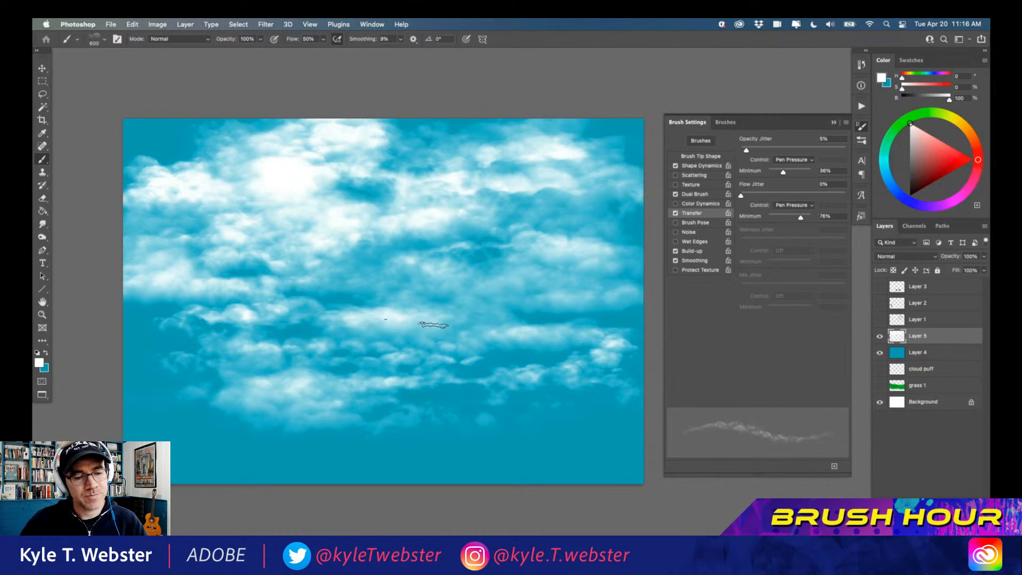
drag(437, 291, 393, 330)
mouse_move(265, 348)
mouse_down()
mouse_move(203, 325)
mouse_move(144, 335)
mouse_move(304, 339)
mouse_up()
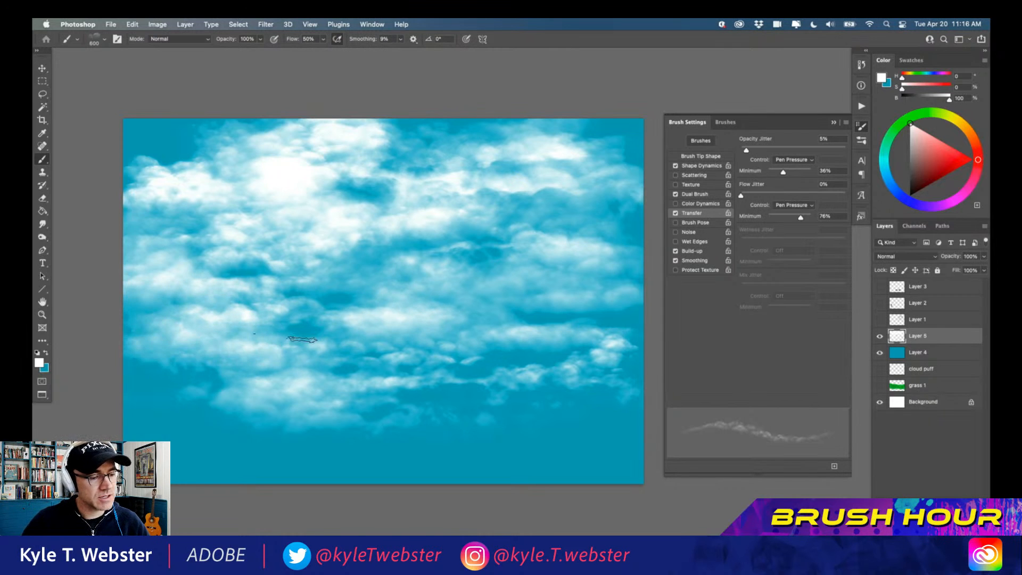
mouse_move(325, 372)
mouse_down()
mouse_move(373, 335)
mouse_move(441, 381)
mouse_move(491, 358)
mouse_move(556, 387)
mouse_move(579, 350)
mouse_move(609, 337)
mouse_move(629, 376)
mouse_move(479, 388)
mouse_move(474, 403)
mouse_move(536, 386)
mouse_move(120, 379)
mouse_up()
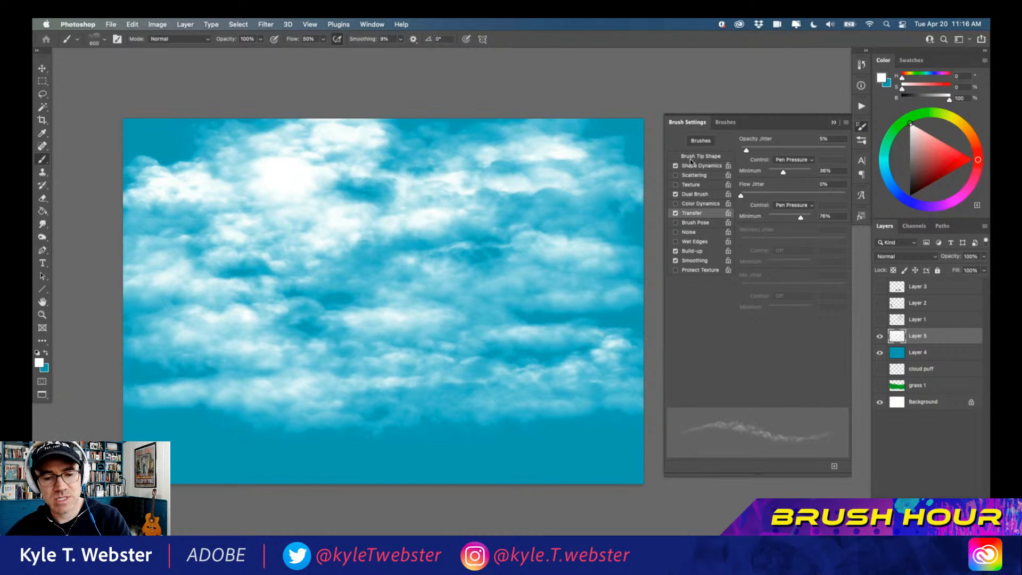
Step: Switch the brush tip shape to a textured 775 px tip and paint broad cloud texture across the sky
click(724, 123)
click(688, 123)
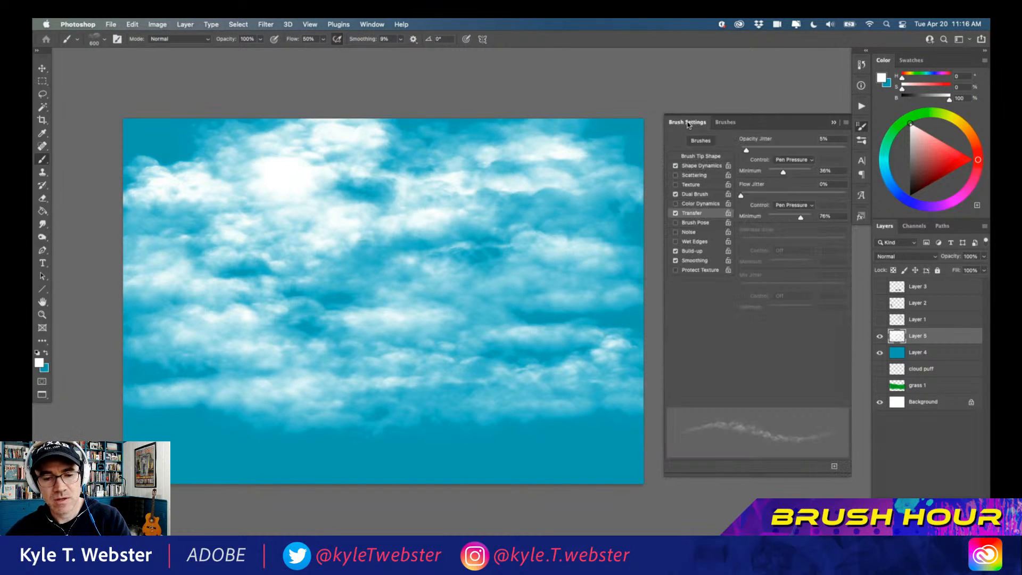
click(686, 157)
scroll(837, 228, up, 15)
scroll(758, 189, up, 10)
scroll(757, 188, up, 10)
scroll(752, 182, up, 10)
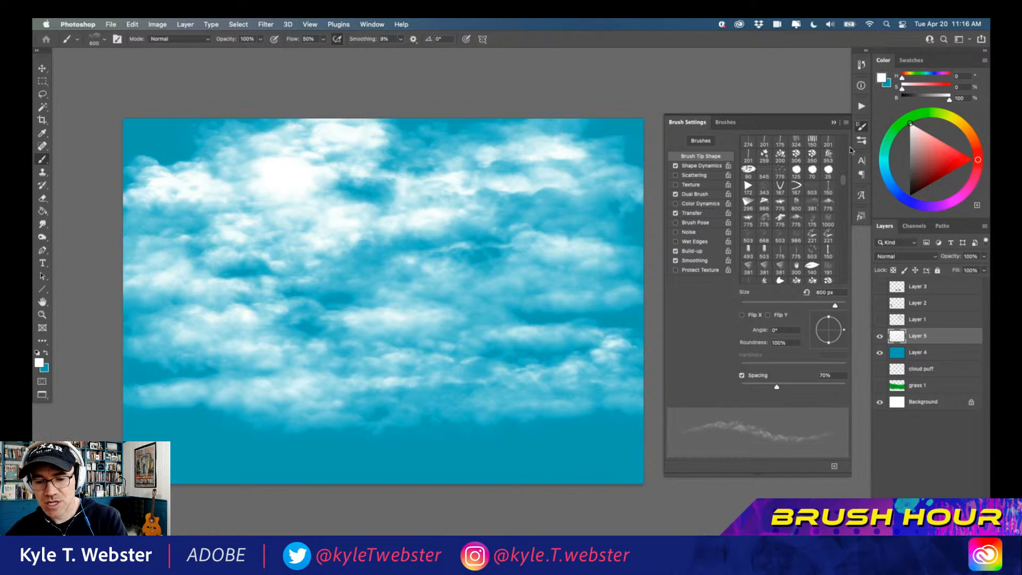
click(780, 219)
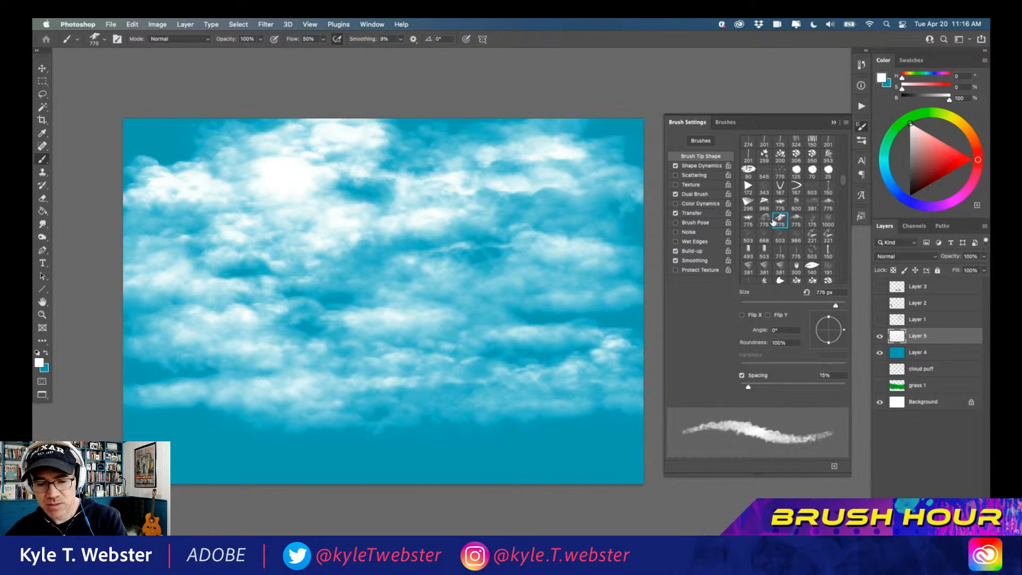
mouse_move(523, 231)
mouse_down()
mouse_move(484, 213)
mouse_move(430, 268)
mouse_move(515, 254)
mouse_move(360, 196)
mouse_move(397, 146)
mouse_move(391, 128)
mouse_move(421, 138)
mouse_move(300, 152)
mouse_move(308, 238)
mouse_move(355, 289)
mouse_move(224, 225)
mouse_move(181, 160)
mouse_move(126, 142)
mouse_move(181, 211)
mouse_move(479, 360)
mouse_move(624, 369)
mouse_move(547, 349)
mouse_move(546, 330)
mouse_move(433, 326)
mouse_move(412, 335)
mouse_move(563, 297)
mouse_move(521, 226)
mouse_move(560, 280)
mouse_move(616, 293)
mouse_move(492, 287)
mouse_move(411, 381)
mouse_move(412, 402)
mouse_move(354, 422)
mouse_move(339, 413)
mouse_move(346, 362)
mouse_move(331, 329)
mouse_move(351, 323)
mouse_move(300, 347)
mouse_move(327, 338)
mouse_move(331, 285)
mouse_move(306, 354)
mouse_move(189, 394)
mouse_move(226, 354)
mouse_move(233, 307)
mouse_move(189, 283)
mouse_move(229, 290)
mouse_move(215, 280)
mouse_move(149, 282)
mouse_move(182, 263)
mouse_move(165, 252)
mouse_move(153, 270)
mouse_move(178, 351)
mouse_move(148, 379)
mouse_move(158, 394)
mouse_move(254, 416)
mouse_move(498, 423)
mouse_move(467, 429)
mouse_move(612, 419)
mouse_move(533, 426)
mouse_up()
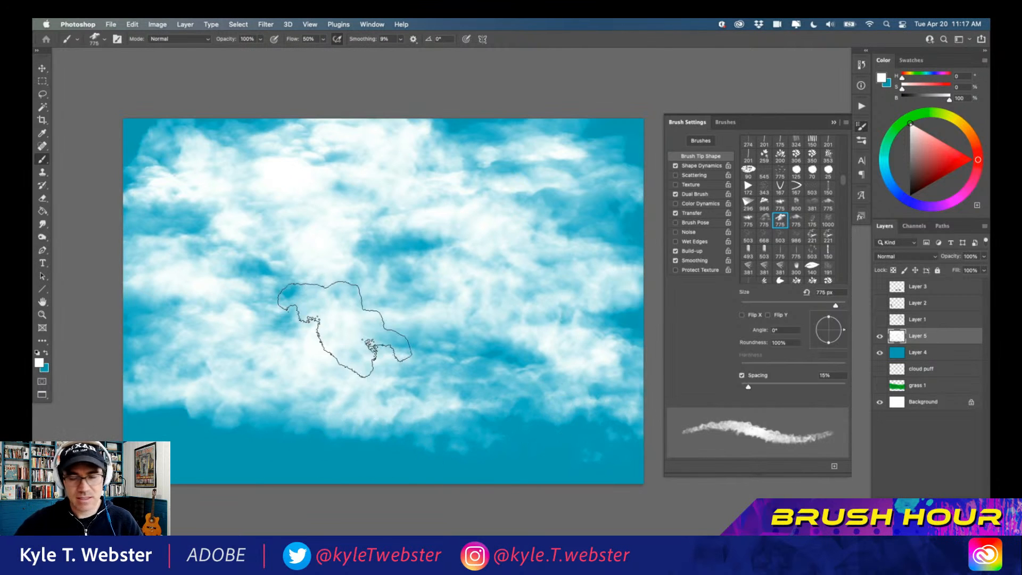
Step: Reduce the brush size to 400 px and carve ragged blue openings into the cloud cover
key(bracketleft)
key(bracketleft)
key(bracketleft)
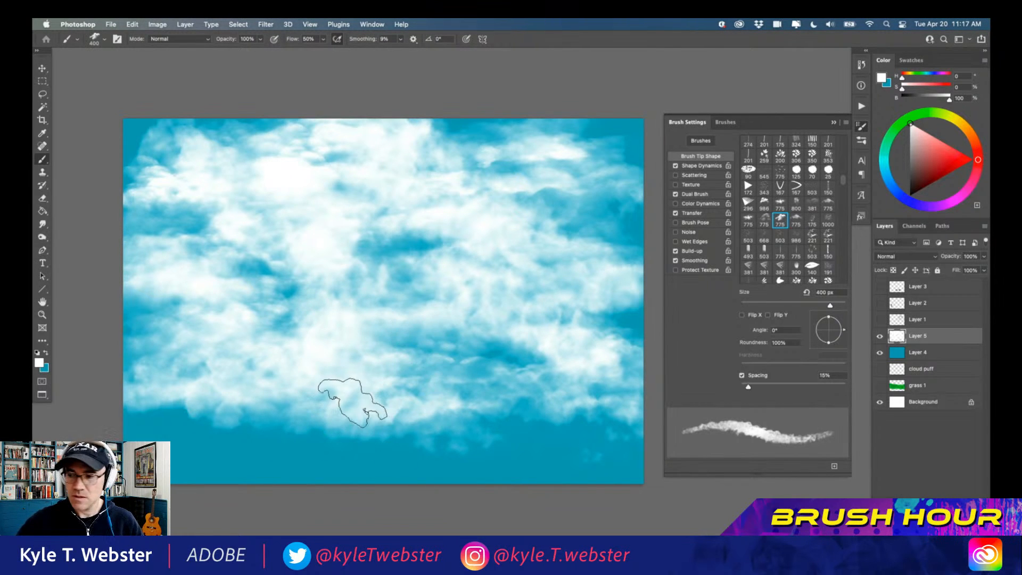
mouse_move(396, 346)
mouse_down()
mouse_move(504, 294)
mouse_move(475, 293)
mouse_move(539, 249)
mouse_move(433, 290)
mouse_move(589, 285)
mouse_move(449, 230)
mouse_move(432, 239)
mouse_move(353, 194)
mouse_move(313, 265)
mouse_move(303, 232)
mouse_move(222, 267)
mouse_move(229, 209)
mouse_move(308, 194)
mouse_move(99, 172)
mouse_up()
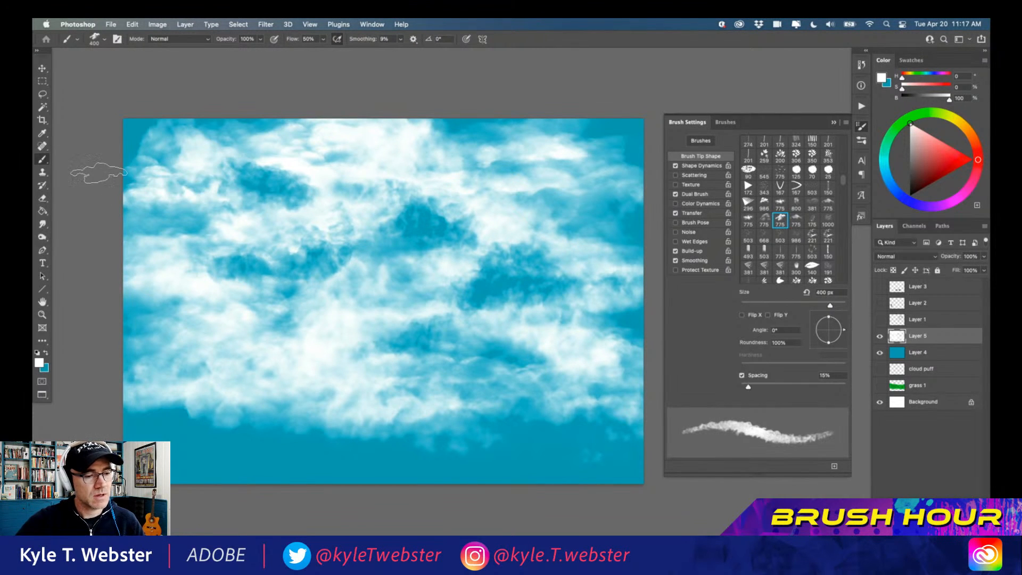
Step: Soften the cloud edges and blue openings with the Smudge tool at 300 px and 60% strength
click(42, 223)
mouse_move(389, 261)
mouse_down()
mouse_move(403, 211)
mouse_move(459, 228)
mouse_move(445, 206)
mouse_move(471, 197)
mouse_move(530, 240)
mouse_move(551, 210)
mouse_move(610, 205)
mouse_move(601, 158)
mouse_up()
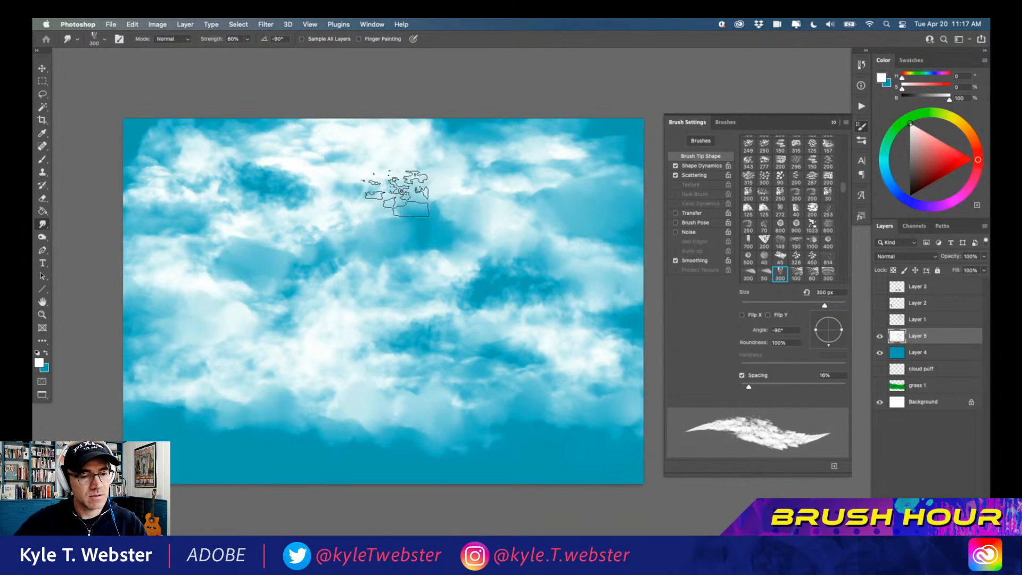
Step: Smudge the upper clouds further to blend their edges into the blue sky
mouse_move(288, 199)
mouse_down()
mouse_move(249, 193)
mouse_move(244, 174)
mouse_move(231, 197)
mouse_move(123, 199)
mouse_move(171, 185)
mouse_up()
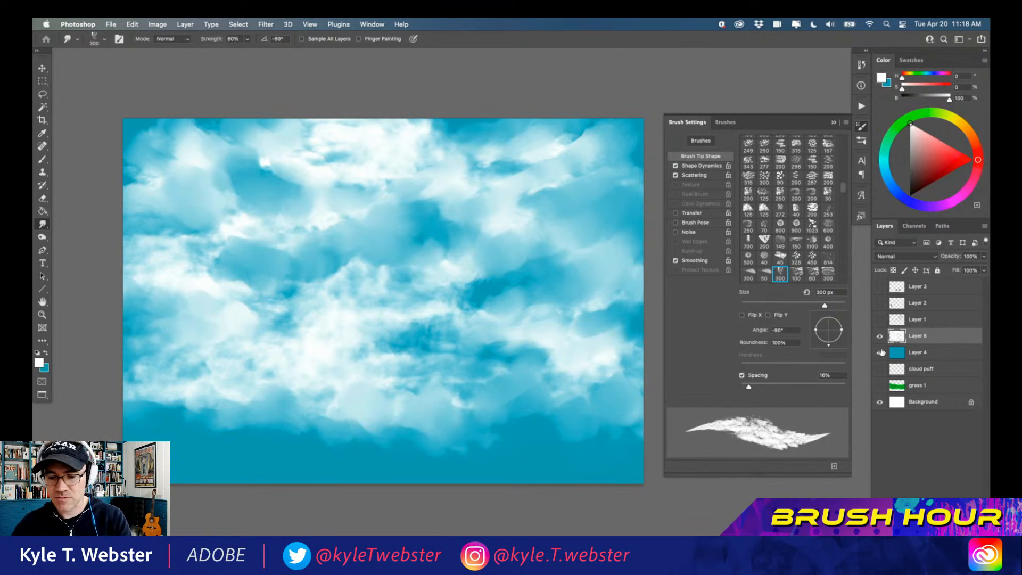
Step: Hide the sky layers, show Layer 2 with the shaded block, and move the block to the middle of the canvas
click(880, 352)
click(880, 320)
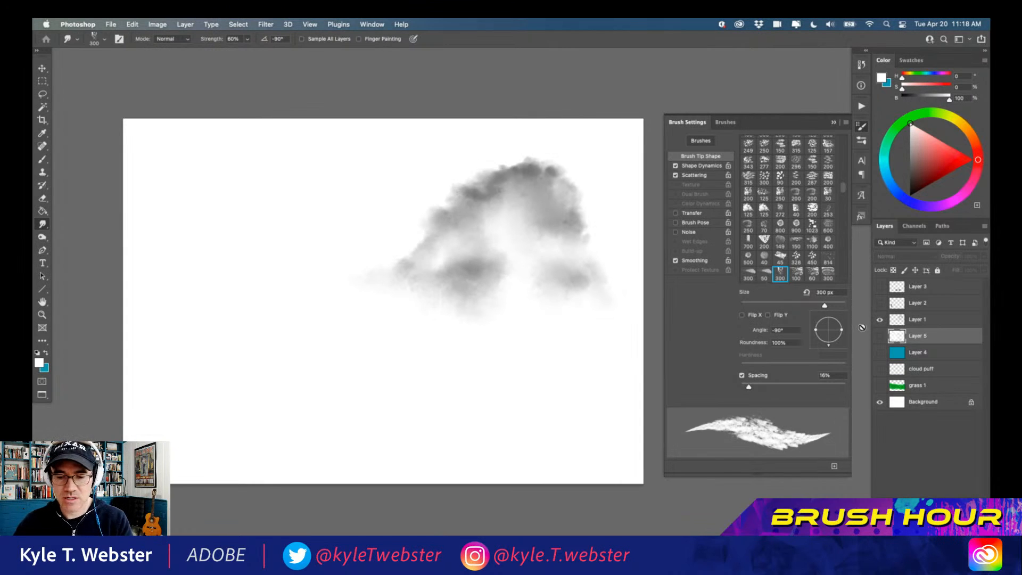
click(881, 321)
click(880, 303)
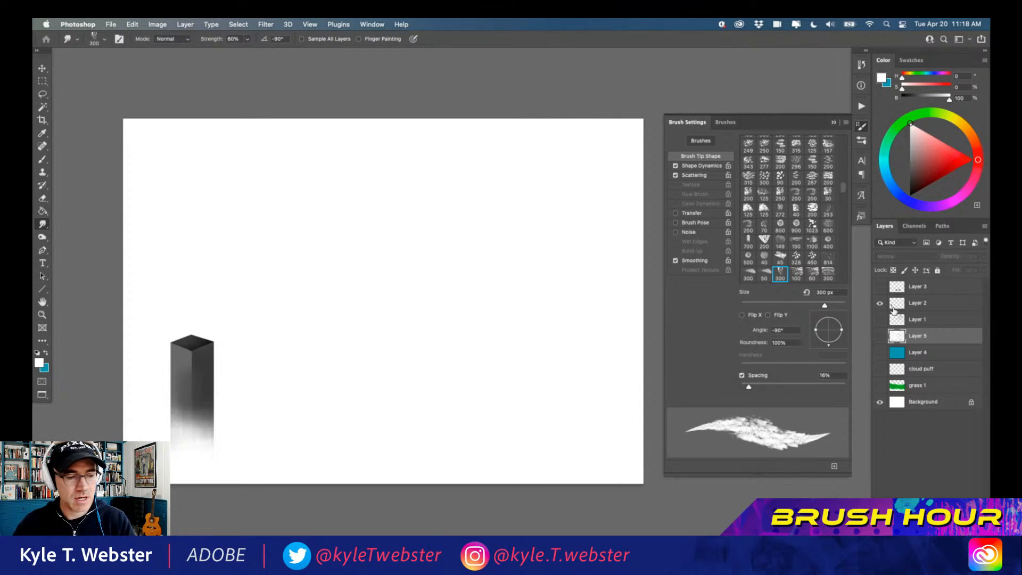
click(894, 307)
key(v)
drag(186, 374, 399, 265)
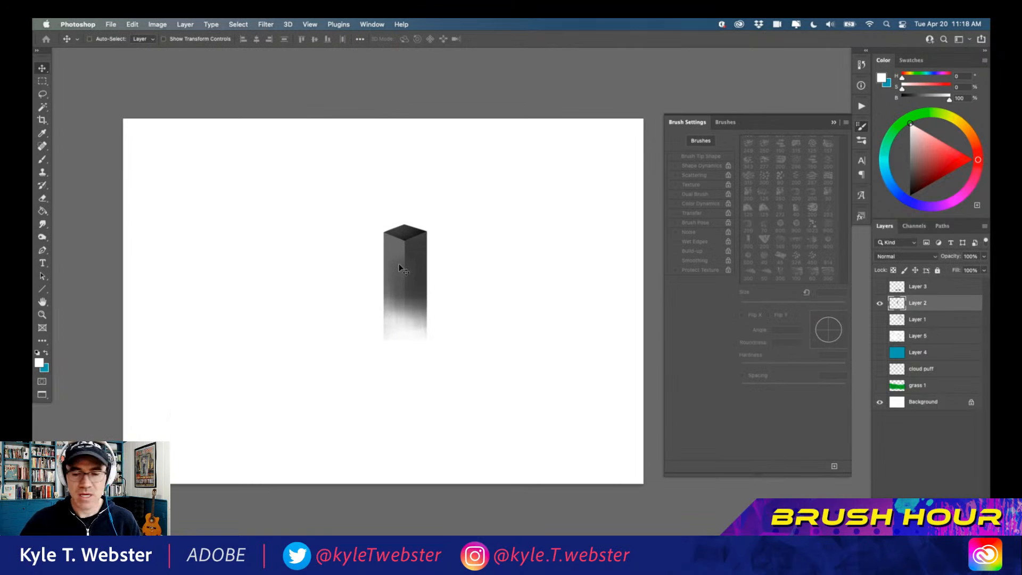
Step: Define the shaded block as a new brush preset with a "blocky" name
key(b)
key(super+equal)
drag(345, 317, 388, 313)
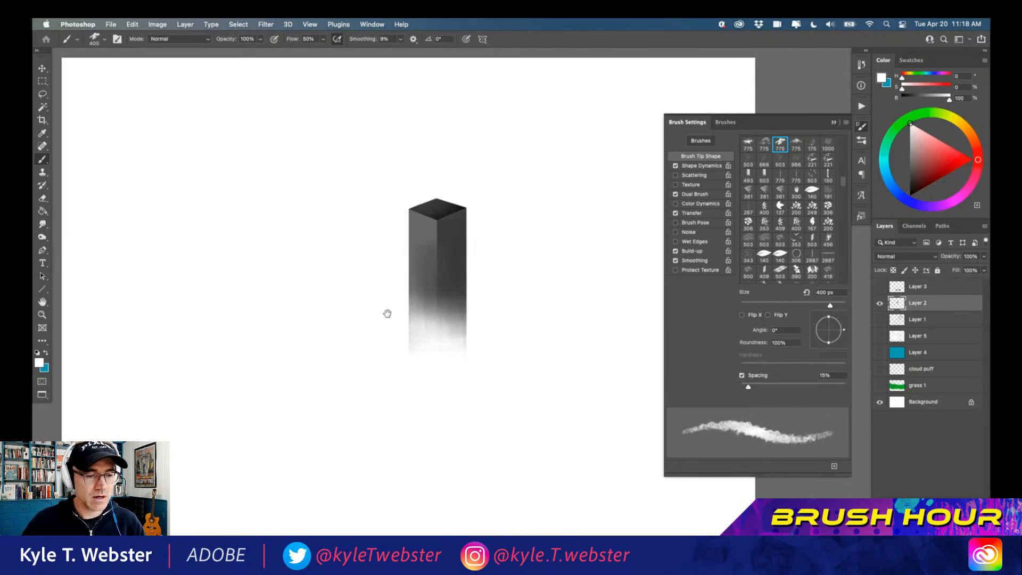
key(super+minus)
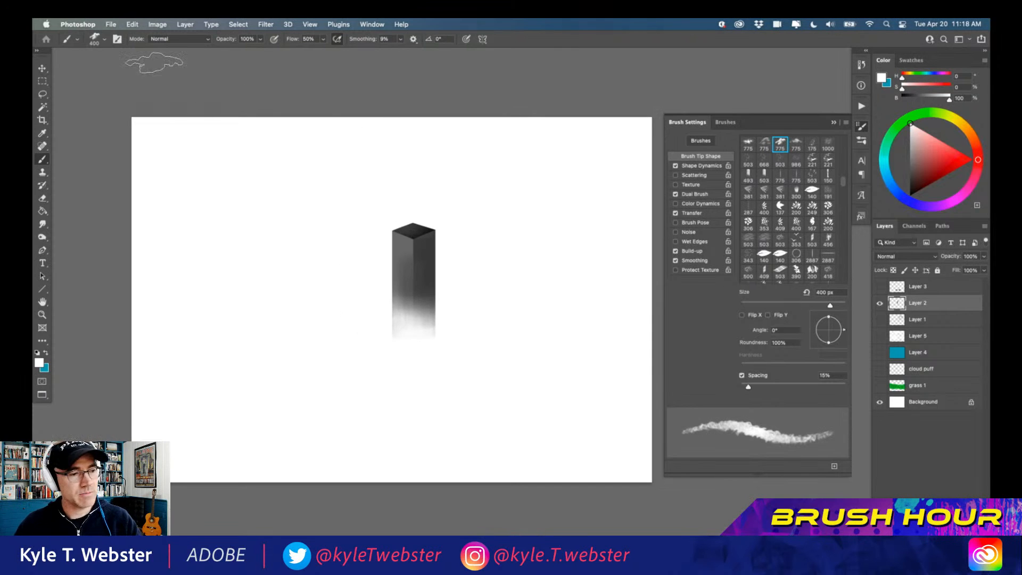
click(132, 24)
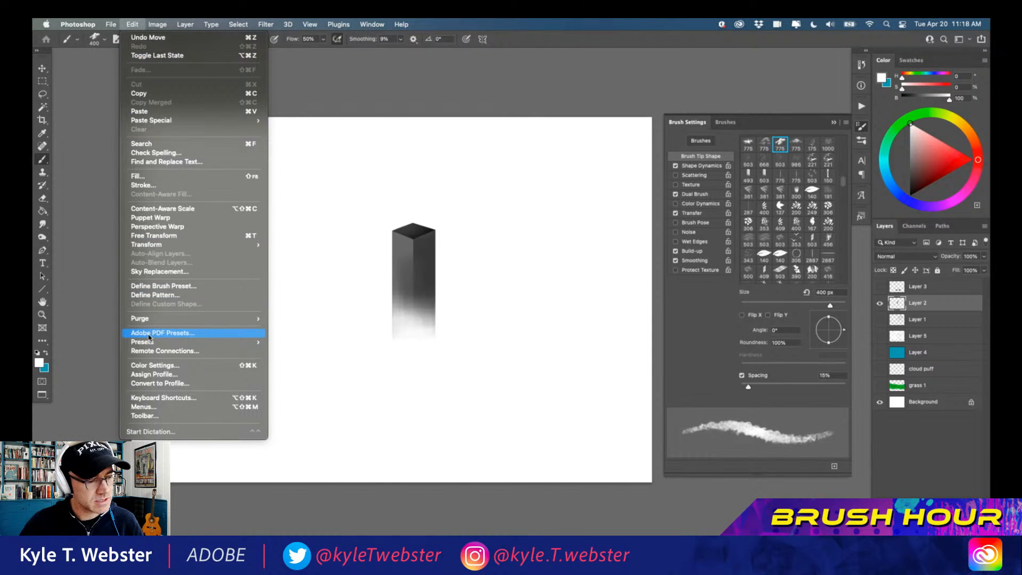
click(145, 286)
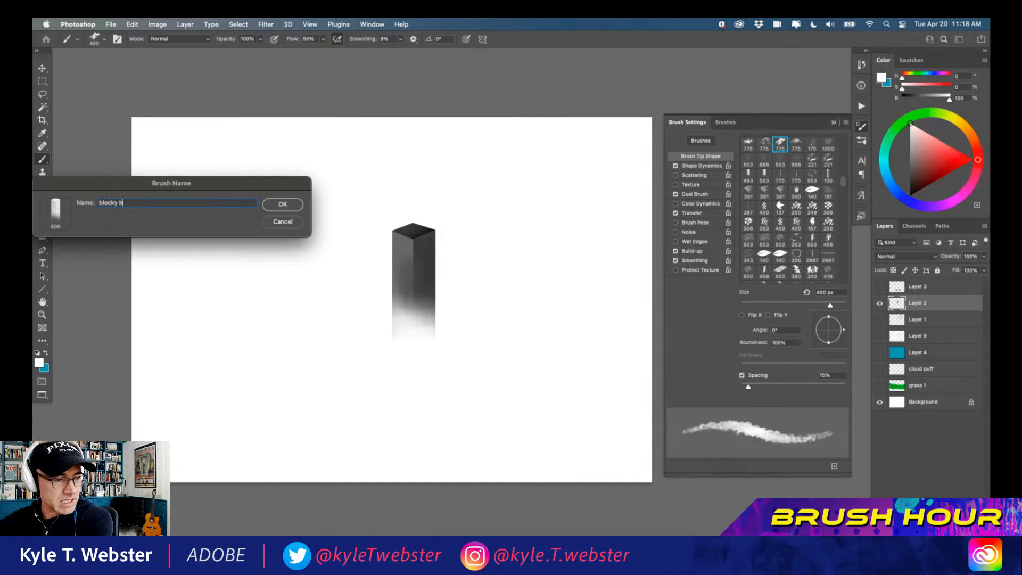
key(Return)
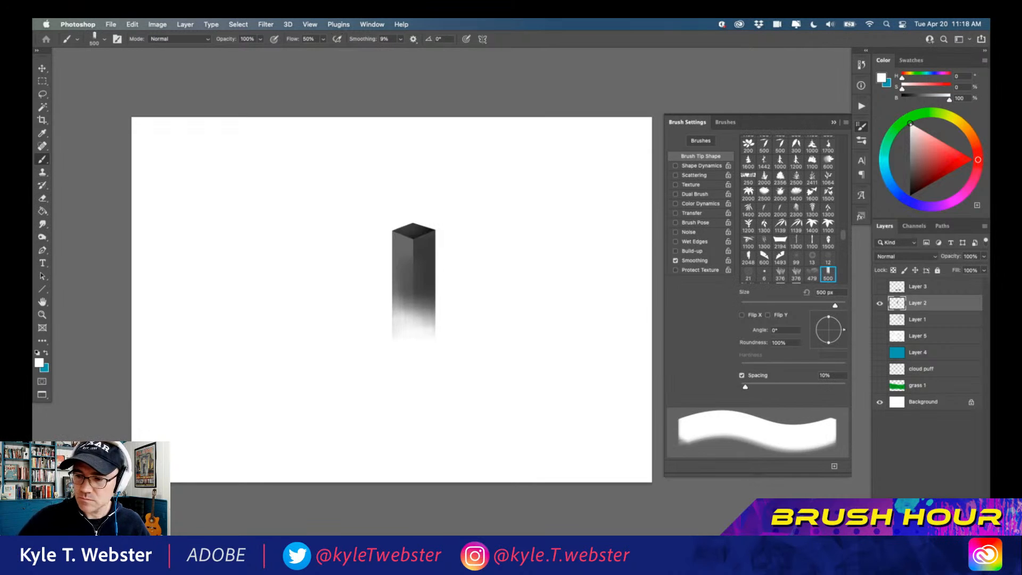
Step: Set the block brush's size jitter to 81%, roundness jitter to 53% and spacing to 110%
click(676, 166)
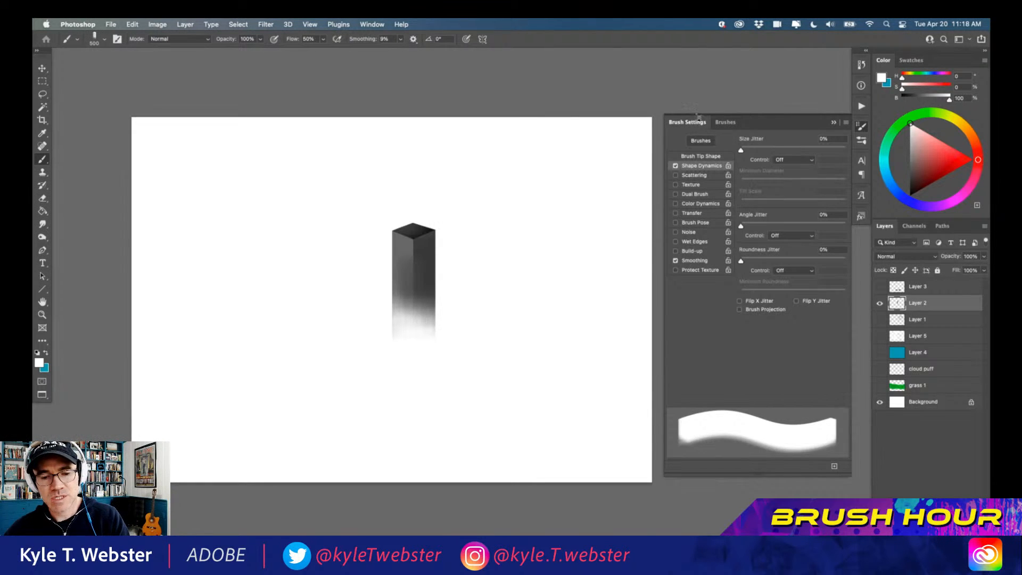
drag(757, 152, 828, 153)
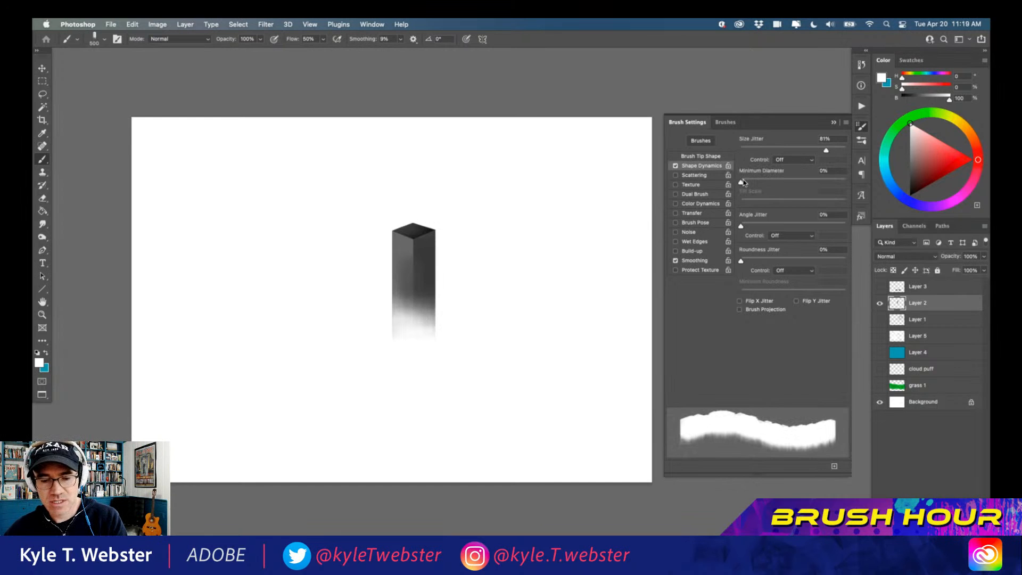
drag(744, 261, 798, 263)
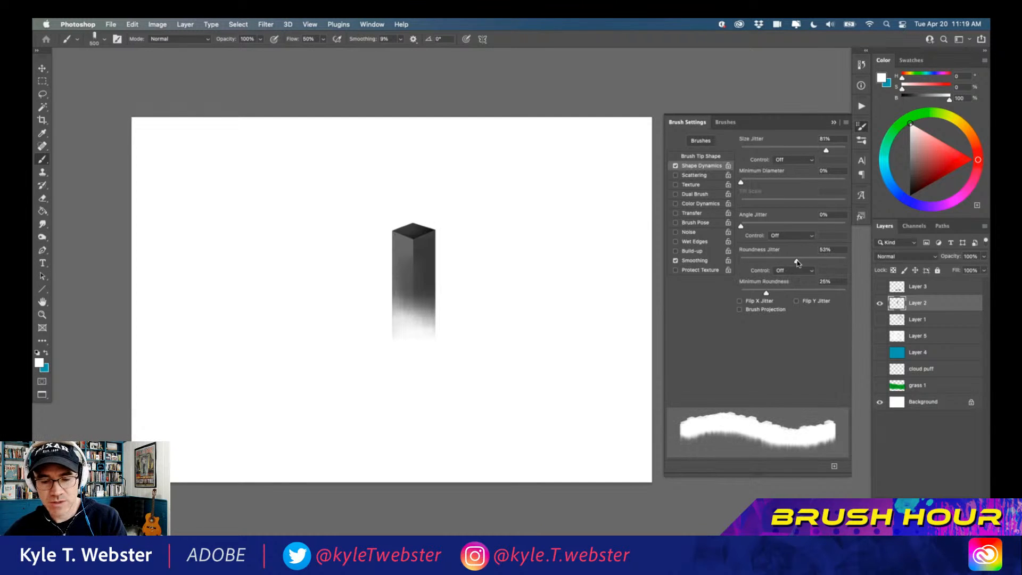
click(685, 156)
drag(748, 384, 797, 387)
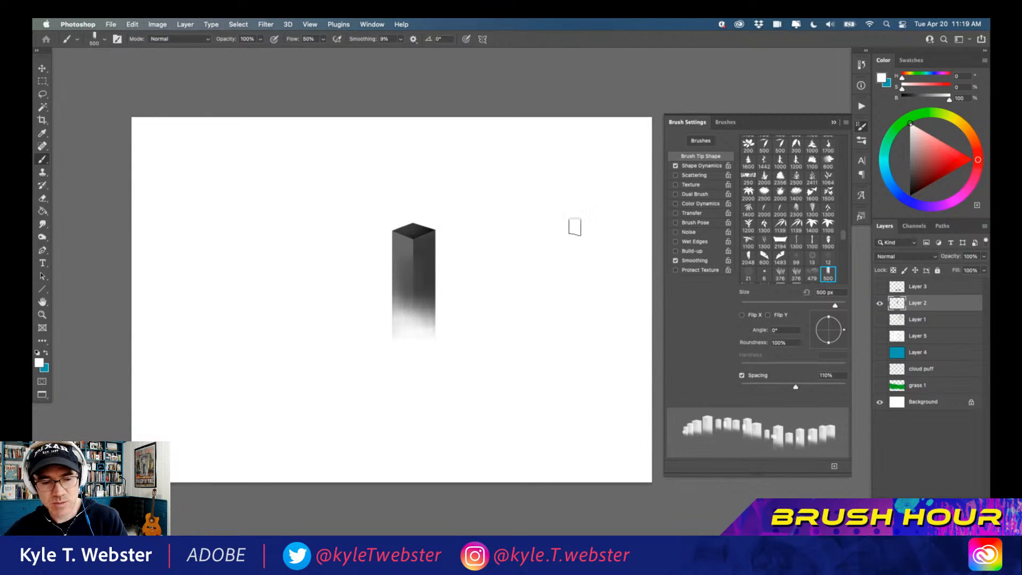
Step: Test the block brush in black with rows and overlapping clusters of blocks around the original block
drag(555, 169, 171, 170)
drag(578, 368, 285, 367)
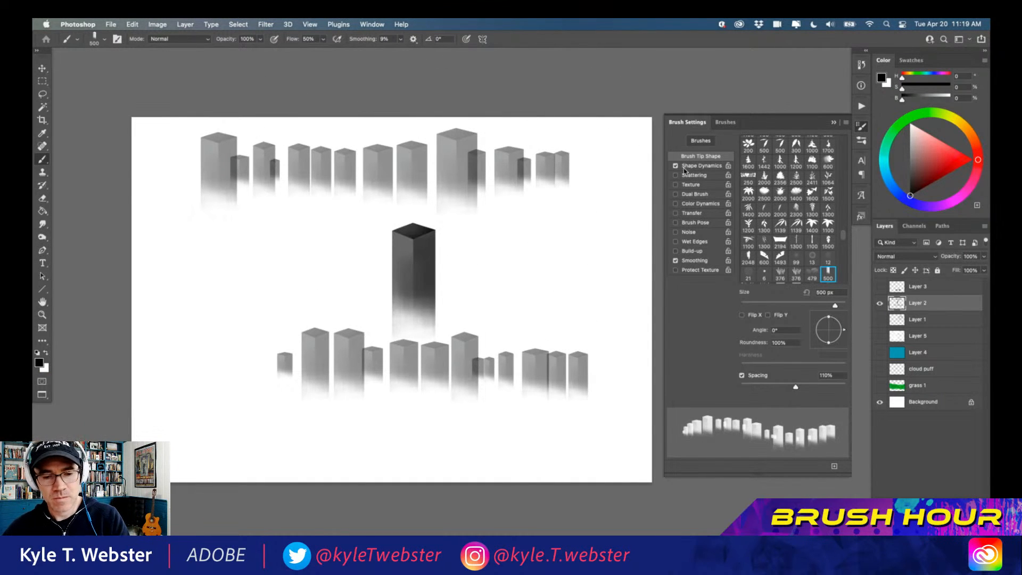
mouse_move(569, 292)
mouse_down()
mouse_move(538, 291)
mouse_move(538, 326)
mouse_move(523, 347)
mouse_move(525, 263)
mouse_up()
mouse_move(515, 242)
mouse_down()
mouse_move(477, 265)
mouse_move(474, 316)
mouse_move(451, 358)
mouse_move(445, 270)
mouse_move(382, 272)
mouse_move(348, 304)
mouse_move(321, 298)
mouse_move(324, 253)
mouse_move(339, 254)
mouse_move(305, 234)
mouse_move(282, 305)
mouse_move(247, 299)
mouse_move(243, 275)
mouse_move(225, 362)
mouse_move(205, 344)
mouse_move(224, 287)
mouse_move(180, 298)
mouse_move(187, 226)
mouse_move(214, 252)
mouse_move(256, 250)
mouse_move(213, 270)
mouse_move(202, 318)
mouse_move(169, 325)
mouse_move(135, 267)
mouse_up()
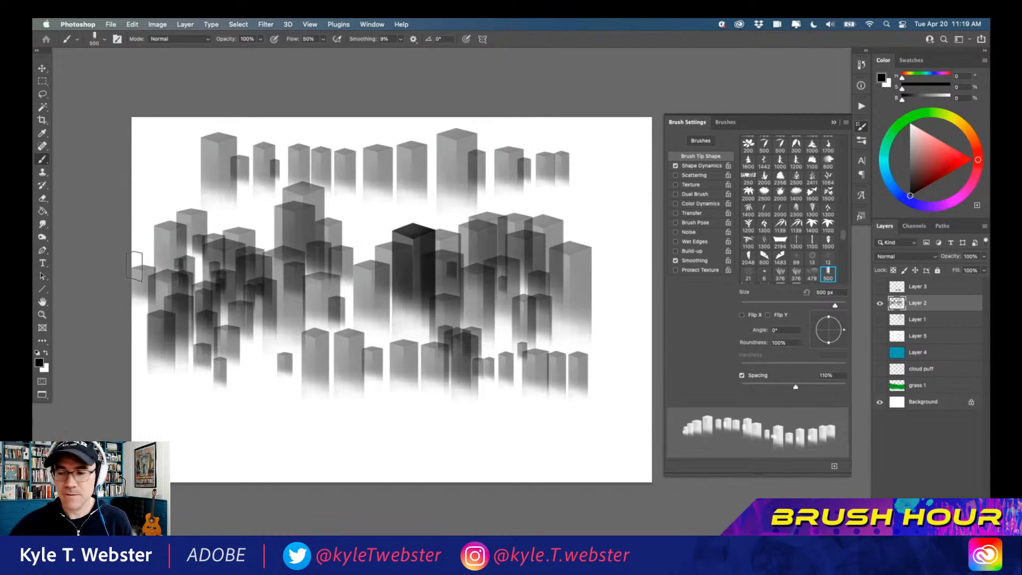
Step: Clear Layer 2, fill it with black, and make white the foreground color
key(Delete)
key(super+d)
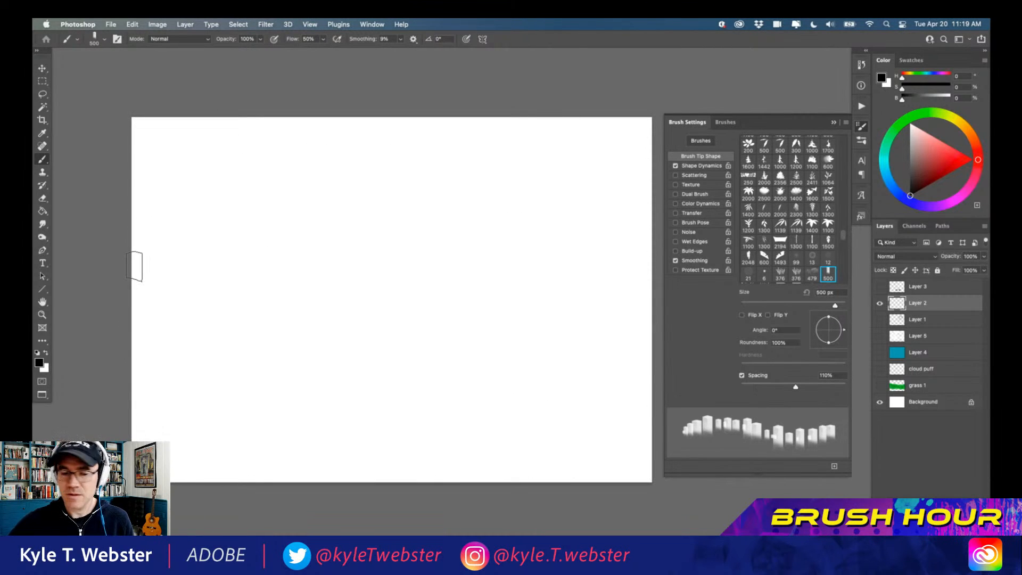
key(alt+BackSpace)
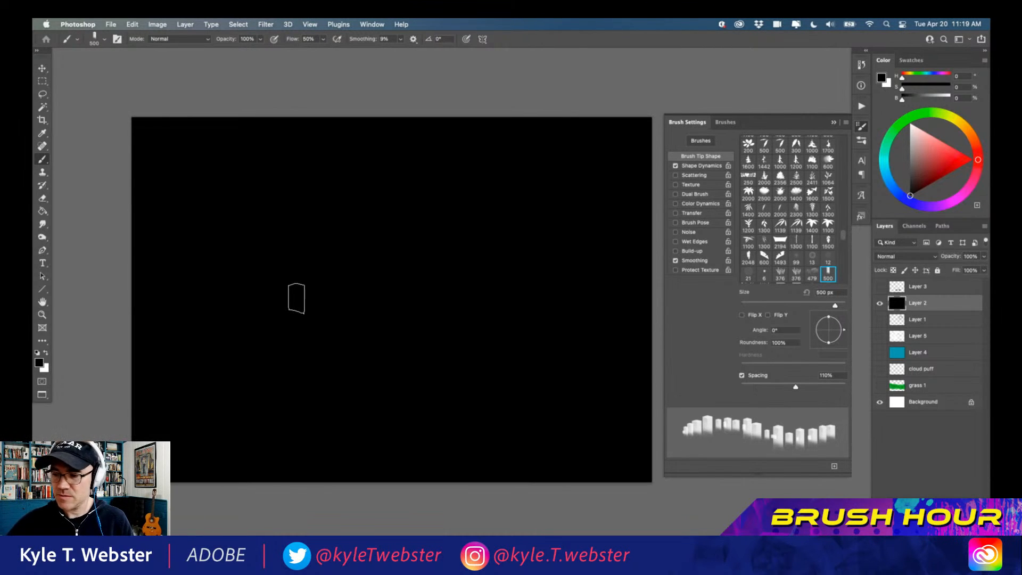
click(45, 353)
Step: Paint overlapping clusters of white blocks across the black canvas
mouse_move(487, 335)
mouse_down()
mouse_move(461, 313)
mouse_move(424, 312)
mouse_move(442, 254)
mouse_move(411, 263)
mouse_move(358, 315)
mouse_move(347, 282)
mouse_move(293, 273)
mouse_move(303, 304)
mouse_move(262, 315)
mouse_move(250, 277)
mouse_move(346, 225)
mouse_move(212, 244)
mouse_move(171, 274)
mouse_move(194, 229)
mouse_move(257, 210)
mouse_move(219, 181)
mouse_move(175, 223)
mouse_move(165, 208)
mouse_up()
mouse_move(447, 376)
mouse_down()
mouse_move(469, 319)
mouse_move(471, 248)
mouse_move(527, 315)
mouse_move(529, 259)
mouse_move(548, 265)
mouse_move(562, 248)
mouse_up()
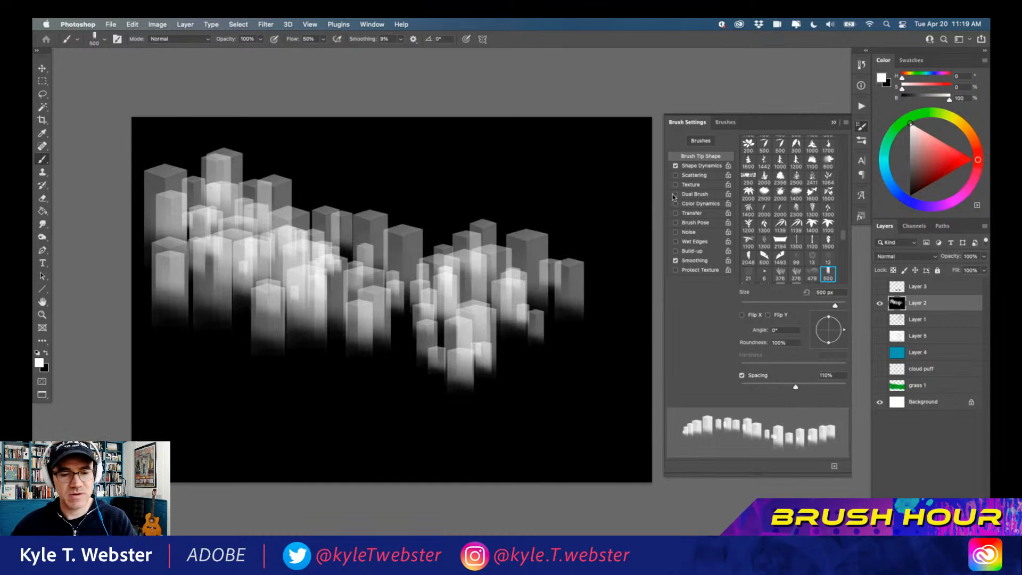
Step: Enable a gray rough texture on the block brush at 8% depth and test it with a row of blocks below the cluster
click(692, 185)
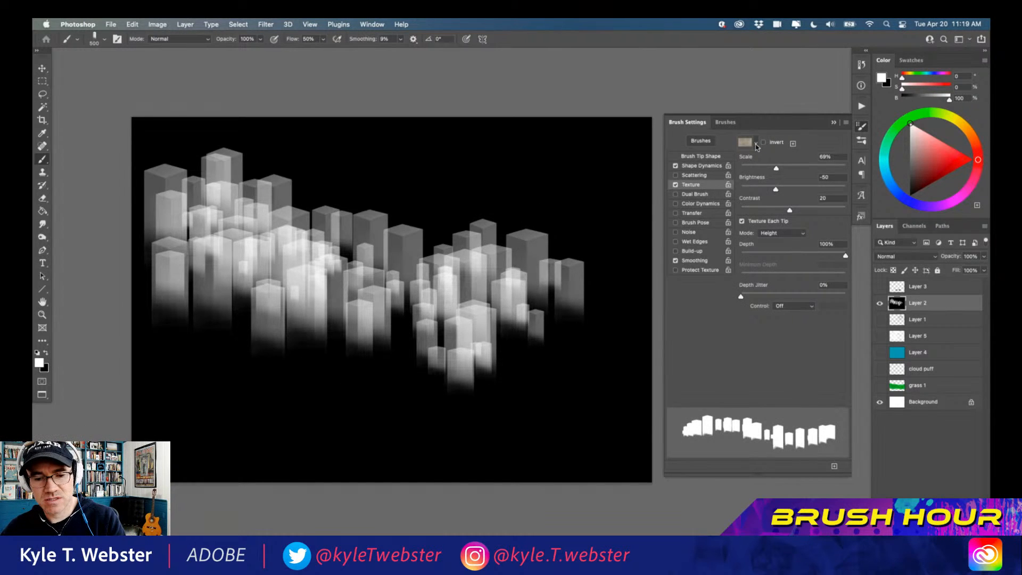
click(755, 143)
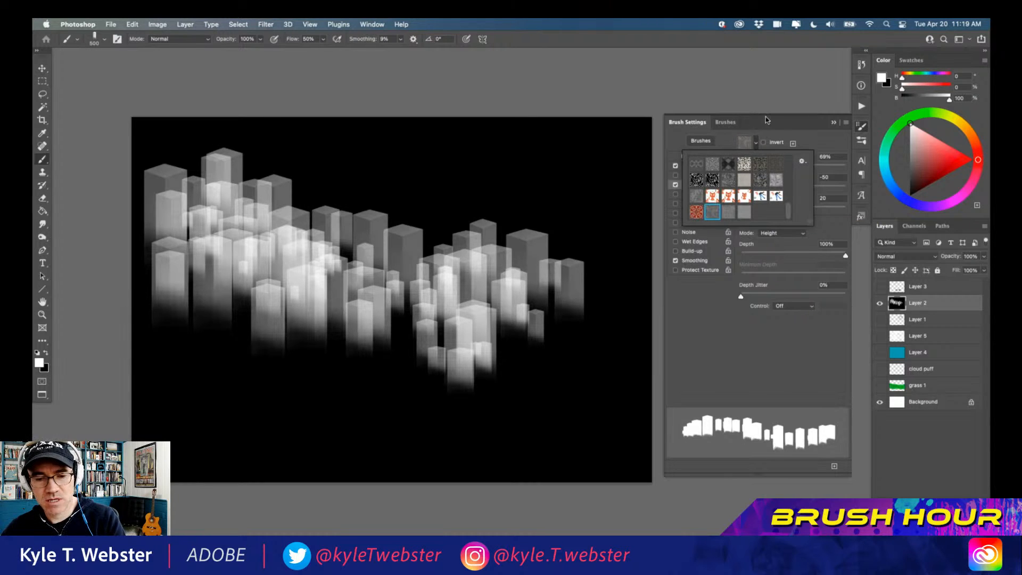
click(766, 123)
click(754, 256)
drag(752, 259, 749, 259)
mouse_move(541, 409)
mouse_down()
mouse_move(271, 420)
mouse_move(253, 405)
mouse_up()
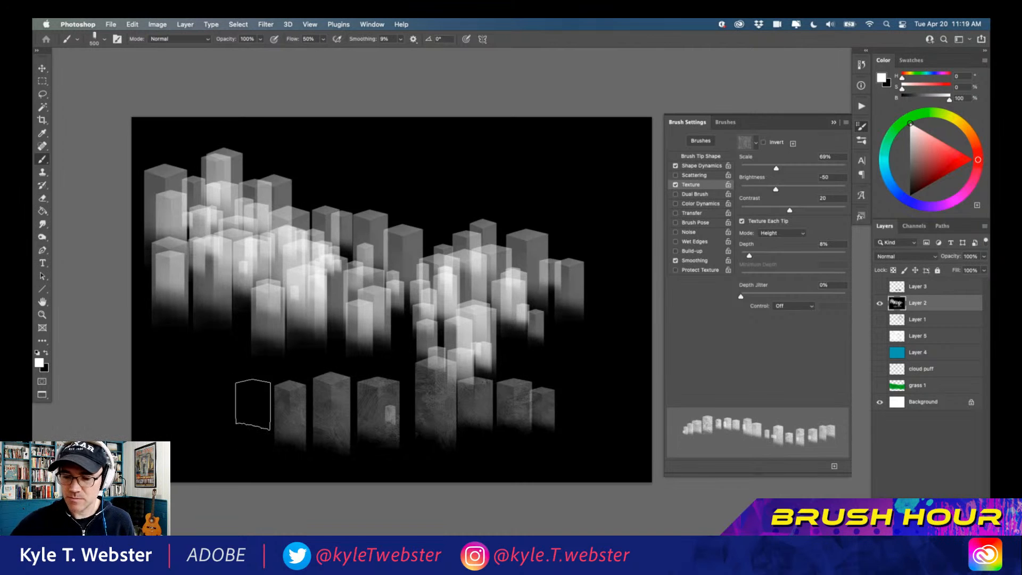
Step: Undo all the white block strokes back to the plain black fill
key(super+z)
key(super+z)
key(super+z)
key(super+z)
key(super+z)
key(super+z)
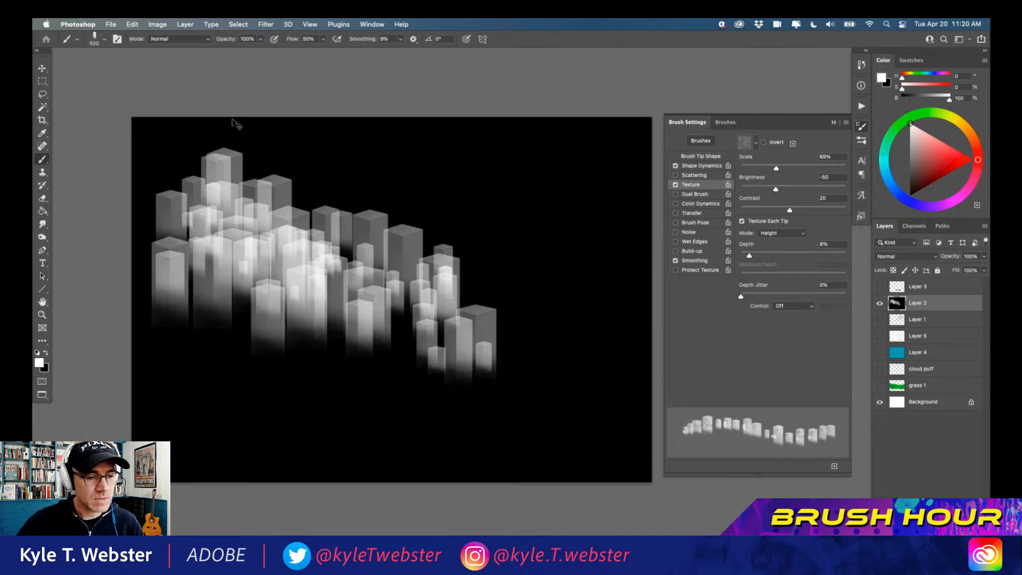
key(super+z)
key(super+z)
key(super+z)
key(super+z)
key(super+z)
key(super+z)
key(super+z)
key(super+z)
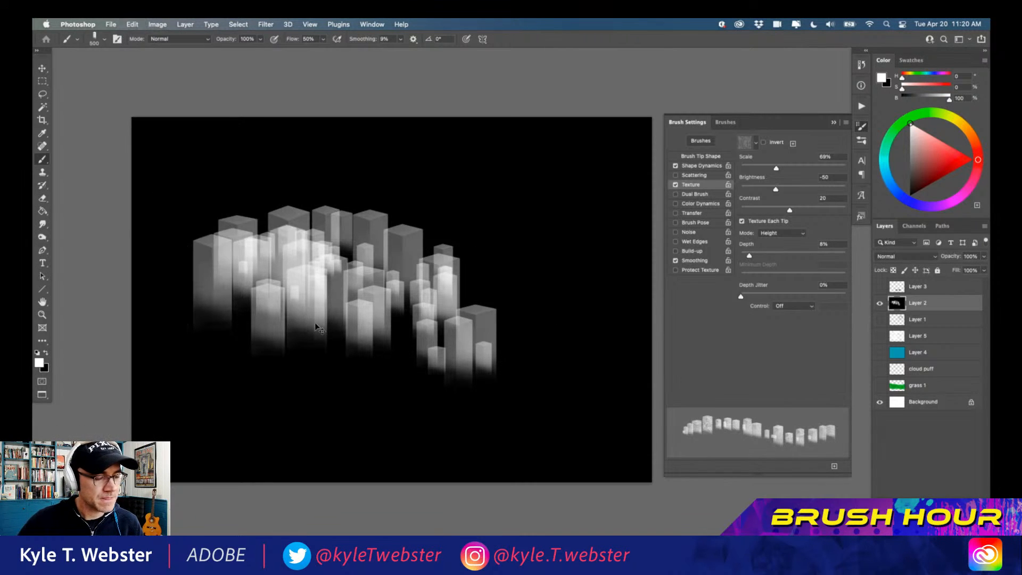
key(super+z)
key(super+z)
key(super+z)
key(super+z)
key(super+z)
key(super+z)
key(super+z)
key(super+z)
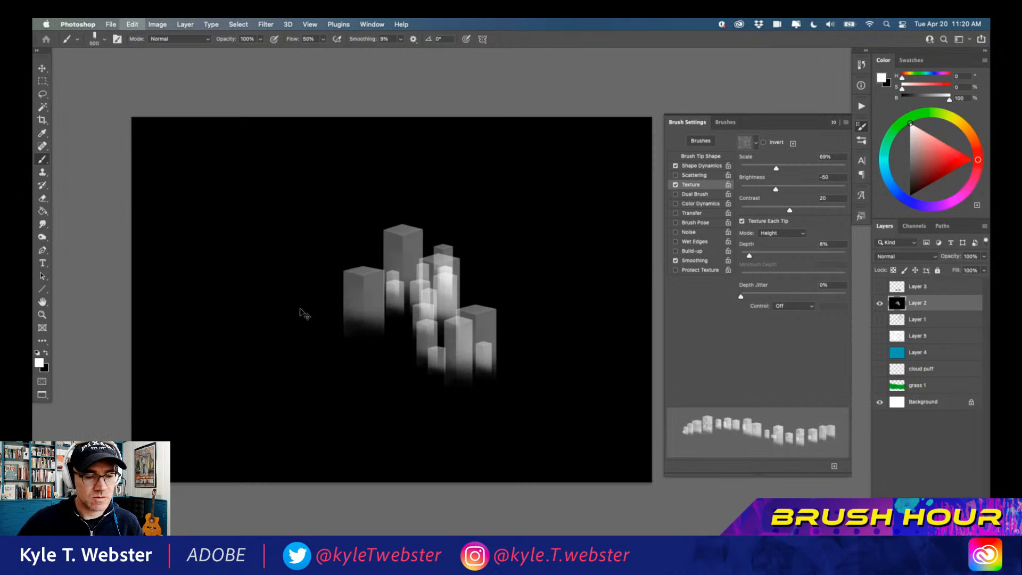
key(super+z)
key(super+z)
key(super+z)
key(super+z)
key(super+z)
key(super+z)
key(super+z)
key(super+z)
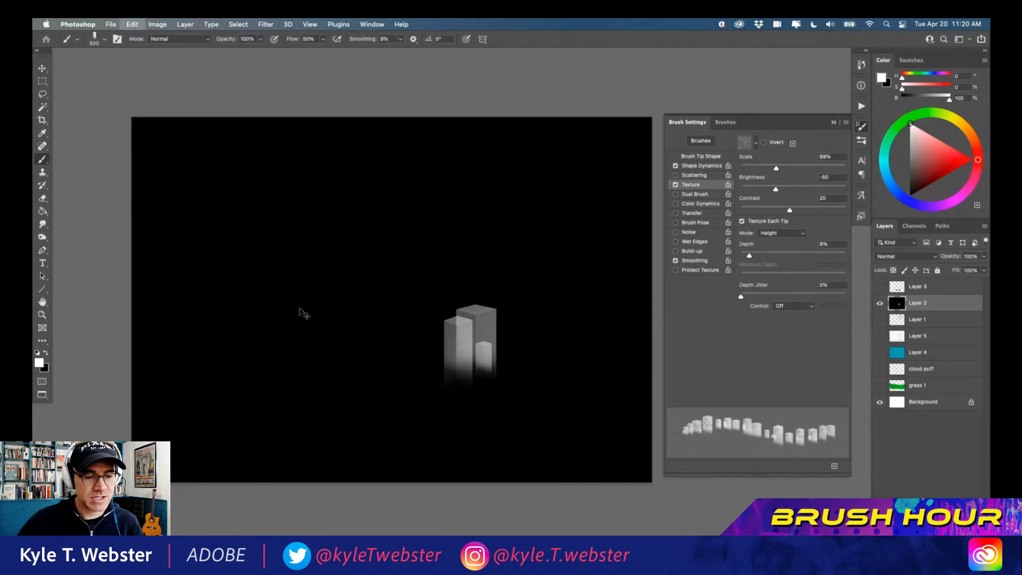
key(super+z)
Step: Paint a city-like cluster of overlapping white blocks with the textured brush on the black layer
click(42, 314)
click(237, 278)
key(b)
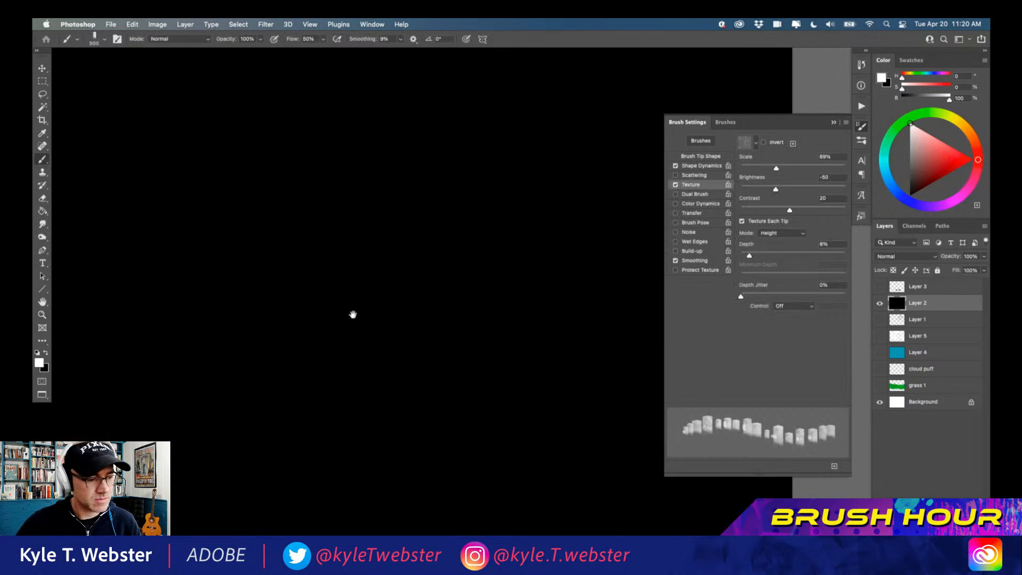
click(571, 258)
click(497, 262)
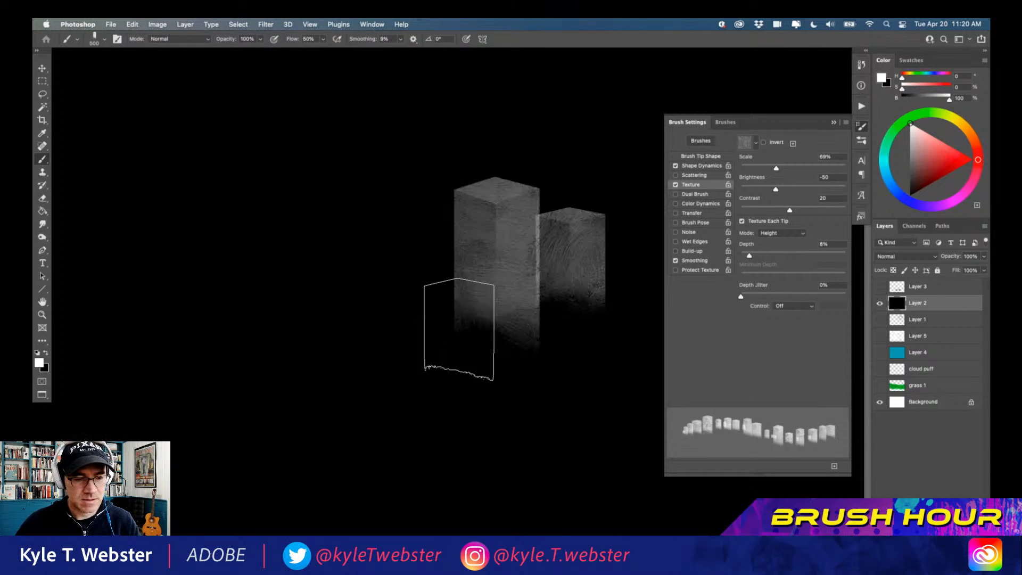
click(438, 338)
click(420, 312)
click(426, 271)
click(330, 234)
click(383, 312)
click(380, 345)
click(370, 229)
click(330, 200)
click(311, 253)
click(286, 315)
click(322, 327)
mouse_move(333, 351)
mouse_down()
mouse_move(292, 292)
mouse_move(177, 189)
mouse_up()
click(338, 344)
mouse_move(233, 376)
mouse_down()
mouse_move(210, 359)
mouse_move(185, 250)
mouse_move(145, 194)
mouse_move(415, 405)
mouse_move(480, 361)
mouse_move(479, 197)
mouse_up()
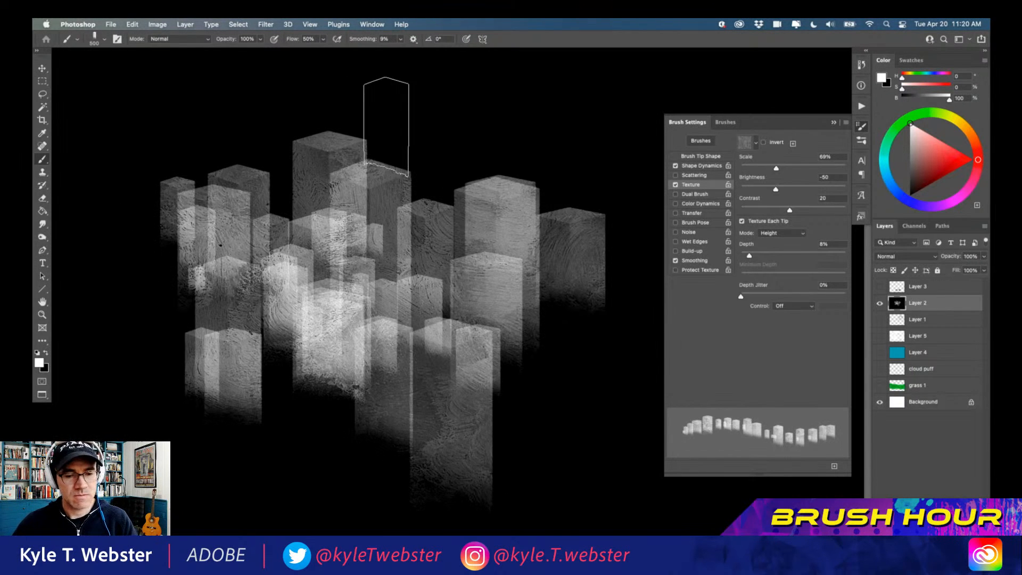
drag(591, 230, 559, 160)
Step: Enable Dual Brush in Color Burn mode with a cloudy 775 px tip and test it with a row of blocks below the cluster
click(692, 194)
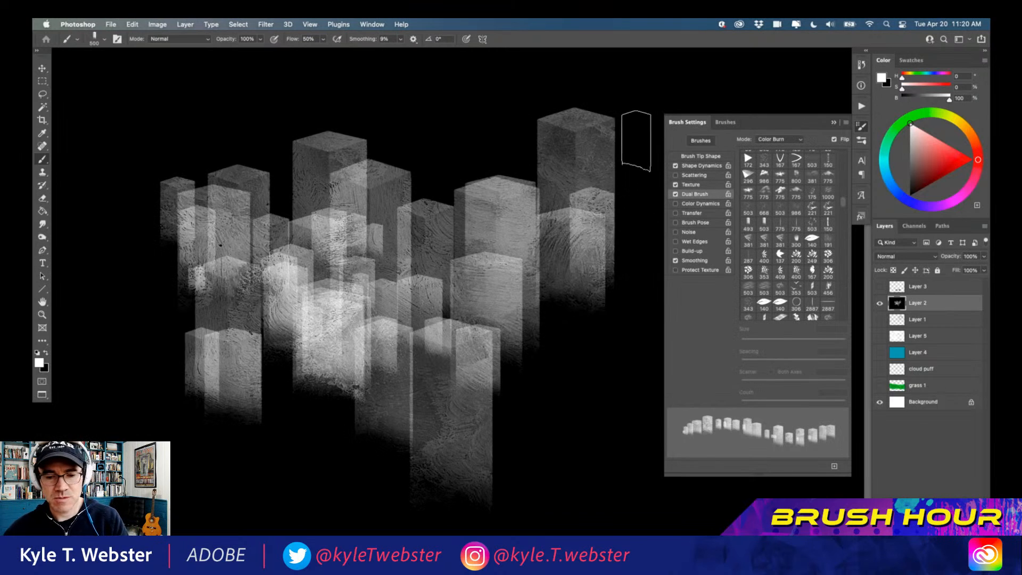
click(796, 194)
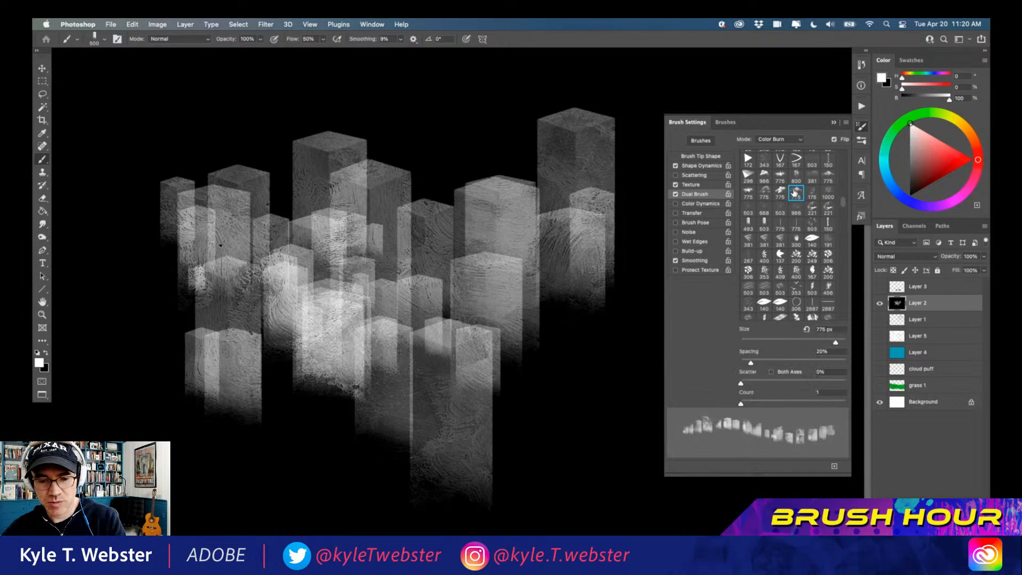
mouse_move(542, 457)
mouse_down()
mouse_move(431, 477)
mouse_move(327, 456)
mouse_move(261, 476)
mouse_move(110, 426)
mouse_up()
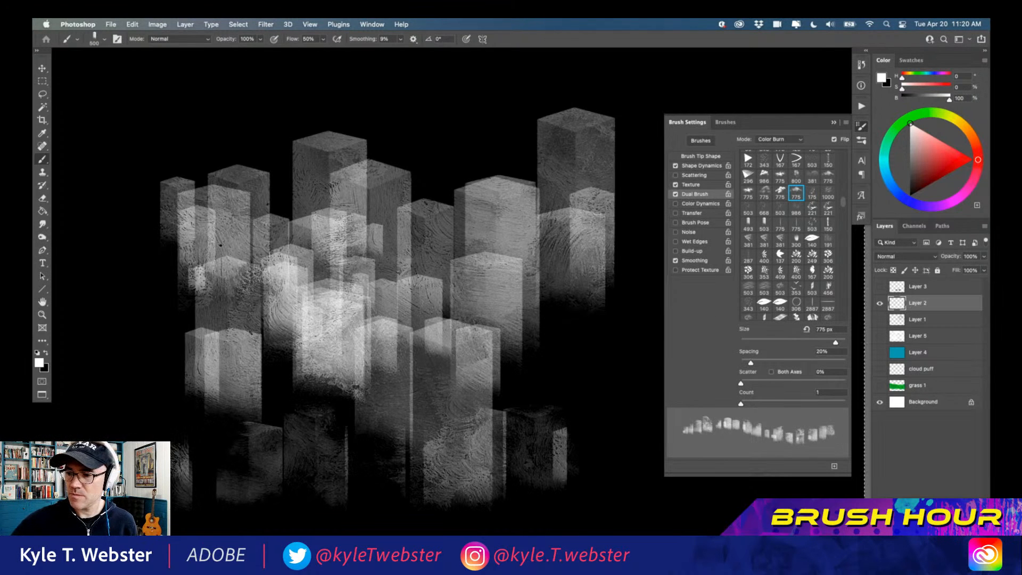
Step: Clear the layer and paint a broad cluster of overlapping black blocks on the white canvas
key(Delete)
key(super+d)
mouse_move(543, 299)
mouse_down()
mouse_move(481, 285)
mouse_move(401, 386)
mouse_move(313, 363)
mouse_move(380, 295)
mouse_move(308, 236)
mouse_move(213, 210)
mouse_move(292, 276)
mouse_move(212, 374)
mouse_up()
mouse_move(460, 393)
mouse_down()
mouse_move(482, 308)
mouse_move(458, 233)
mouse_move(461, 175)
mouse_up()
mouse_move(534, 220)
mouse_down()
mouse_move(440, 177)
mouse_move(425, 238)
mouse_move(362, 239)
mouse_move(422, 284)
mouse_move(460, 280)
mouse_move(511, 368)
mouse_move(567, 340)
mouse_move(501, 365)
mouse_move(442, 405)
mouse_move(318, 425)
mouse_move(318, 401)
mouse_move(234, 356)
mouse_move(289, 346)
mouse_move(175, 290)
mouse_move(202, 271)
mouse_move(233, 208)
mouse_move(124, 163)
mouse_up()
Step: Sample a color from the canvas and add darker blocks to extend the cluster toward both sides
alt+click(308, 352)
mouse_move(248, 362)
mouse_down()
mouse_move(280, 320)
mouse_move(230, 378)
mouse_move(200, 308)
mouse_move(217, 306)
mouse_move(152, 279)
mouse_move(180, 261)
mouse_move(197, 227)
mouse_move(147, 236)
mouse_move(249, 230)
mouse_move(156, 249)
mouse_move(139, 292)
mouse_move(95, 275)
mouse_move(110, 230)
mouse_move(133, 215)
mouse_move(107, 249)
mouse_move(96, 223)
mouse_move(250, 184)
mouse_move(304, 196)
mouse_move(330, 187)
mouse_move(341, 224)
mouse_move(410, 196)
mouse_move(473, 259)
mouse_move(557, 255)
mouse_move(508, 232)
mouse_move(425, 229)
mouse_move(530, 262)
mouse_move(600, 243)
mouse_move(459, 195)
mouse_up()
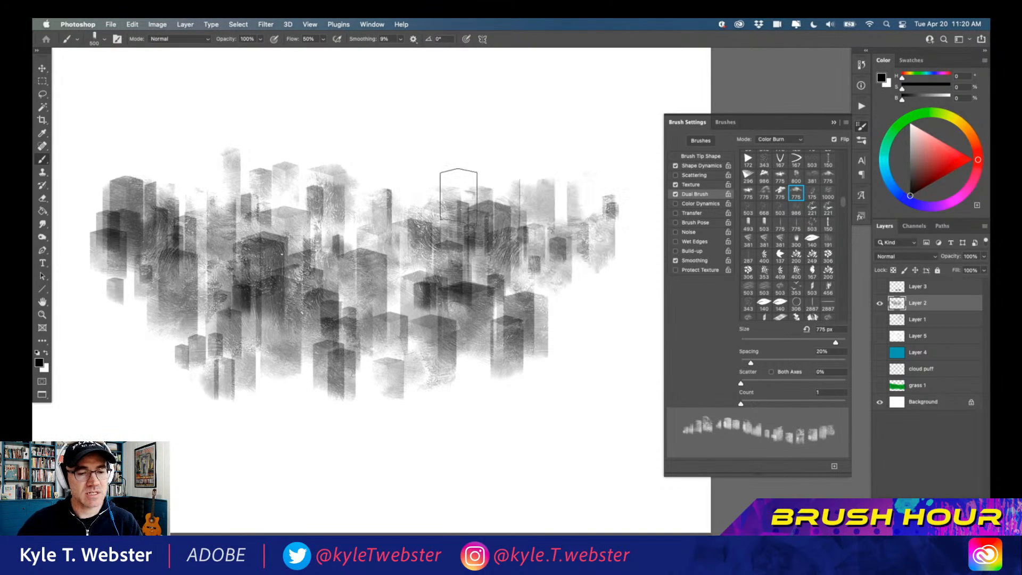
mouse_move(242, 277)
mouse_down()
mouse_move(188, 242)
mouse_move(145, 246)
mouse_up()
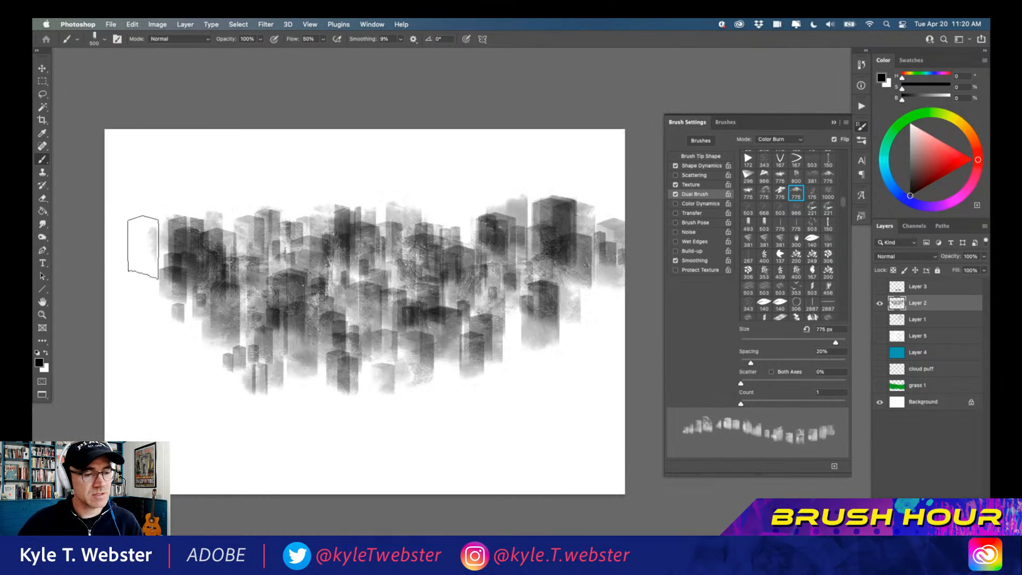
Step: Sample white from the canvas and paint lighter blocks over the dark cluster, adding a few more at its outer edges
alt+click(475, 407)
mouse_move(452, 363)
mouse_down()
mouse_move(493, 255)
mouse_move(511, 340)
mouse_move(522, 264)
mouse_move(559, 286)
mouse_move(567, 331)
mouse_move(592, 229)
mouse_move(606, 259)
mouse_move(474, 231)
mouse_move(422, 351)
mouse_move(388, 360)
mouse_move(414, 268)
mouse_move(374, 246)
mouse_move(297, 276)
mouse_move(329, 343)
mouse_move(282, 304)
mouse_move(316, 266)
mouse_move(264, 262)
mouse_move(296, 364)
mouse_move(325, 373)
mouse_move(244, 372)
mouse_move(219, 309)
mouse_move(152, 258)
mouse_move(182, 234)
mouse_move(301, 230)
mouse_move(112, 233)
mouse_up()
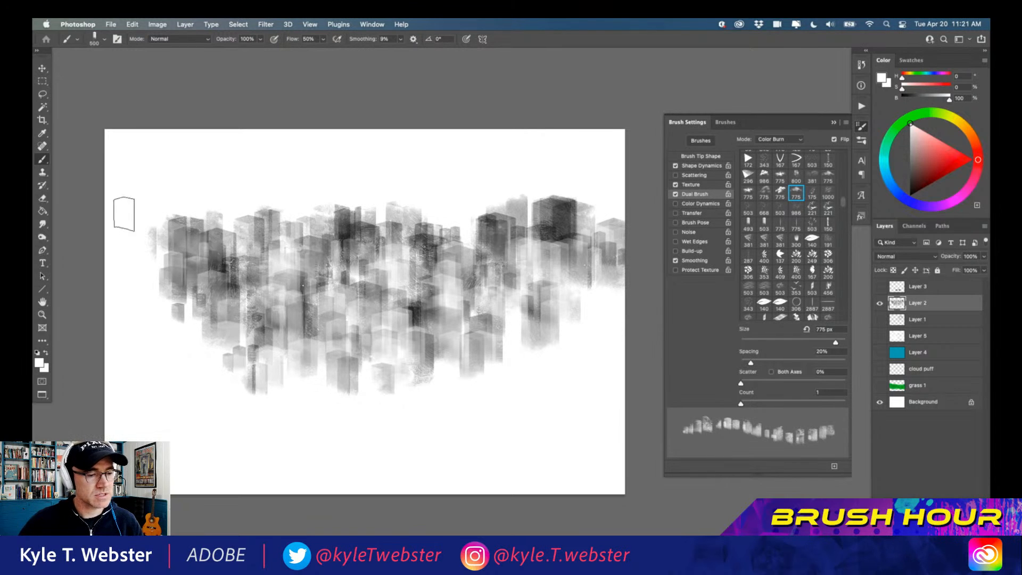
mouse_move(487, 264)
mouse_down()
mouse_move(390, 261)
mouse_move(370, 325)
mouse_move(330, 291)
mouse_move(302, 318)
mouse_move(255, 280)
mouse_move(226, 297)
mouse_move(169, 232)
mouse_move(131, 253)
mouse_move(87, 255)
mouse_up()
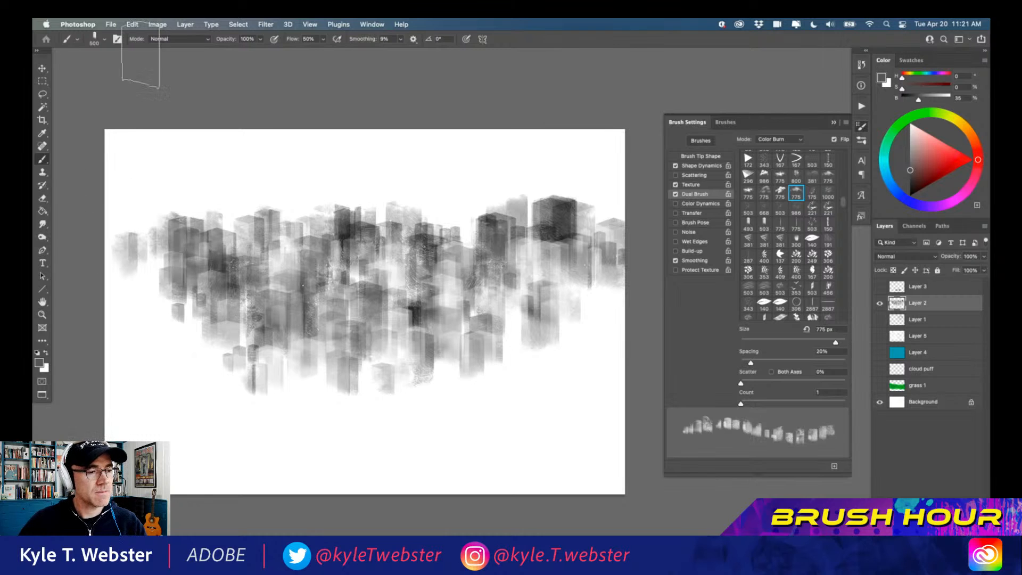
Step: Paint more gray blocks over the cluster's upper part and along its lower-right edge
mouse_move(272, 221)
mouse_down()
mouse_move(295, 297)
mouse_move(316, 289)
mouse_move(337, 370)
mouse_move(347, 341)
mouse_move(343, 255)
mouse_move(285, 384)
mouse_move(250, 361)
mouse_move(240, 307)
mouse_move(270, 286)
mouse_move(247, 285)
mouse_move(200, 238)
mouse_up()
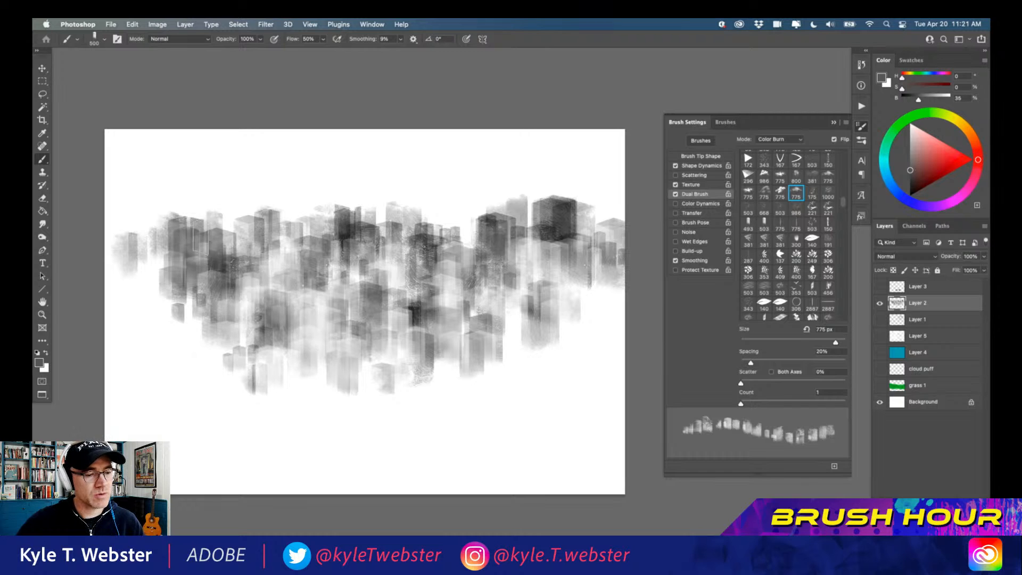
click(163, 41)
click(159, 39)
mouse_move(497, 334)
mouse_down()
mouse_move(536, 230)
mouse_move(561, 238)
mouse_move(574, 336)
mouse_move(574, 229)
mouse_move(603, 290)
mouse_move(577, 342)
mouse_up()
Step: Set the brush blend mode to Clear and erase block shapes through the lower middle of the cluster
click(165, 39)
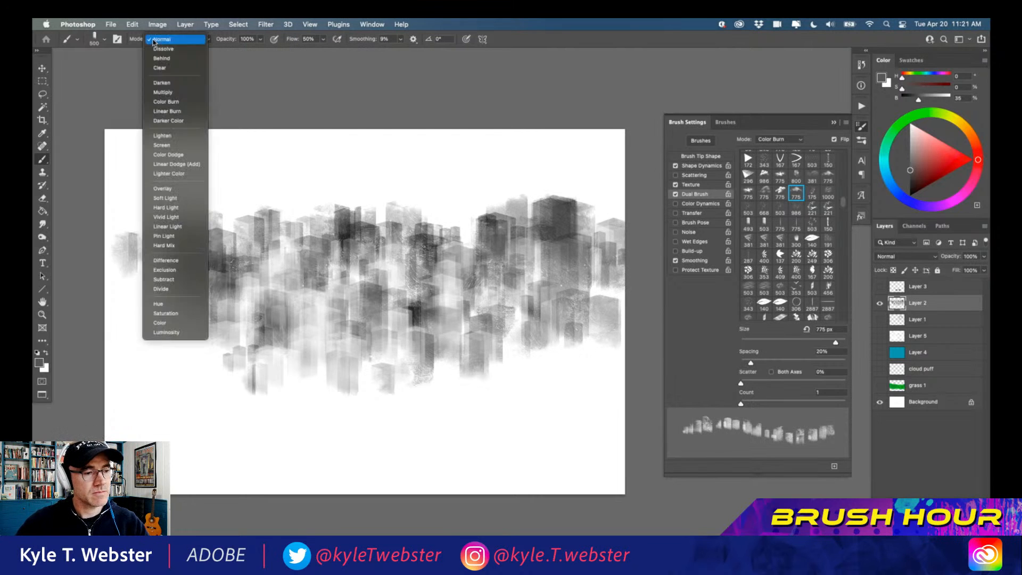
click(166, 65)
mouse_move(342, 366)
mouse_down()
mouse_move(432, 372)
mouse_move(537, 282)
mouse_move(551, 314)
mouse_up()
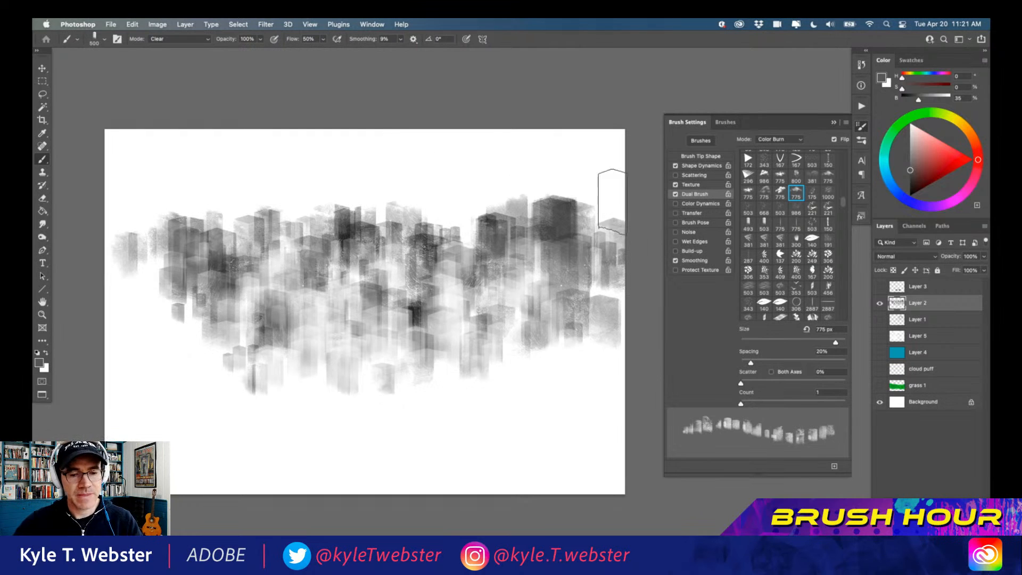
Step: Set the brush texture mode to Hard Mix with 22% depth and make the foreground color black
click(688, 185)
click(767, 235)
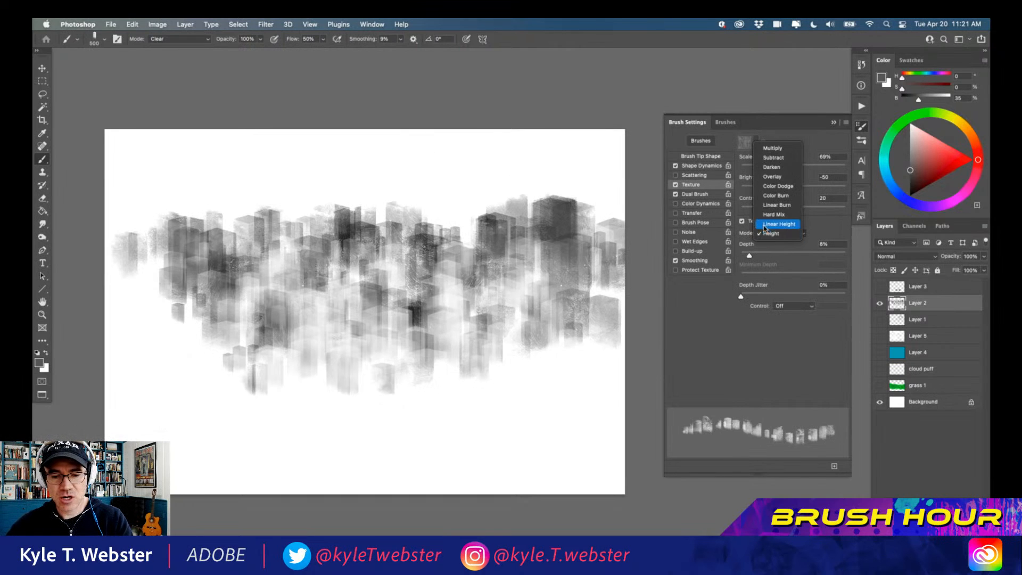
click(763, 221)
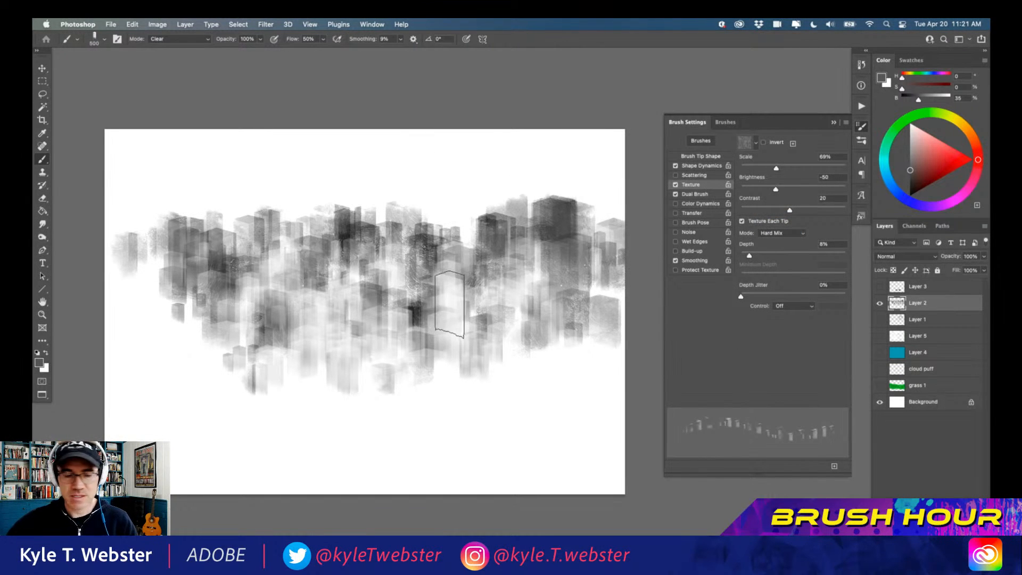
click(45, 354)
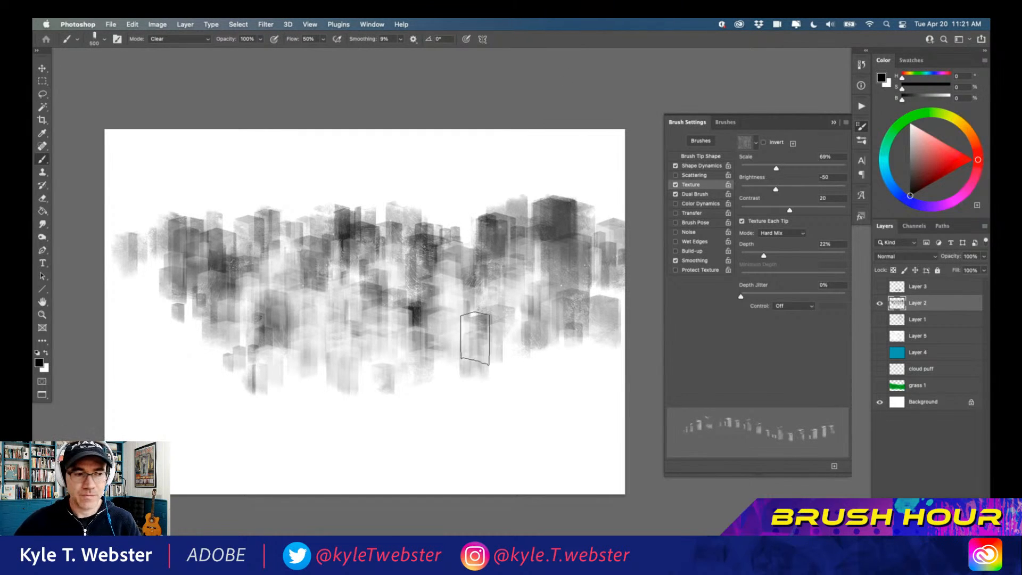
Step: Return the brush blend mode to Normal and paint scattered black blocks above, below and beside the cluster
click(169, 42)
click(166, 27)
mouse_move(552, 402)
mouse_down()
mouse_move(506, 405)
mouse_move(464, 440)
mouse_move(468, 374)
mouse_move(413, 367)
mouse_move(402, 429)
mouse_move(310, 401)
mouse_move(239, 437)
mouse_move(238, 358)
mouse_move(167, 347)
mouse_move(164, 403)
mouse_move(220, 357)
mouse_move(105, 329)
mouse_move(146, 309)
mouse_move(120, 252)
mouse_move(296, 200)
mouse_move(400, 193)
mouse_move(144, 181)
mouse_move(266, 203)
mouse_move(155, 214)
mouse_move(144, 212)
mouse_move(495, 194)
mouse_move(278, 202)
mouse_move(424, 205)
mouse_move(476, 174)
mouse_move(453, 180)
mouse_move(576, 191)
mouse_move(583, 202)
mouse_move(418, 203)
mouse_up()
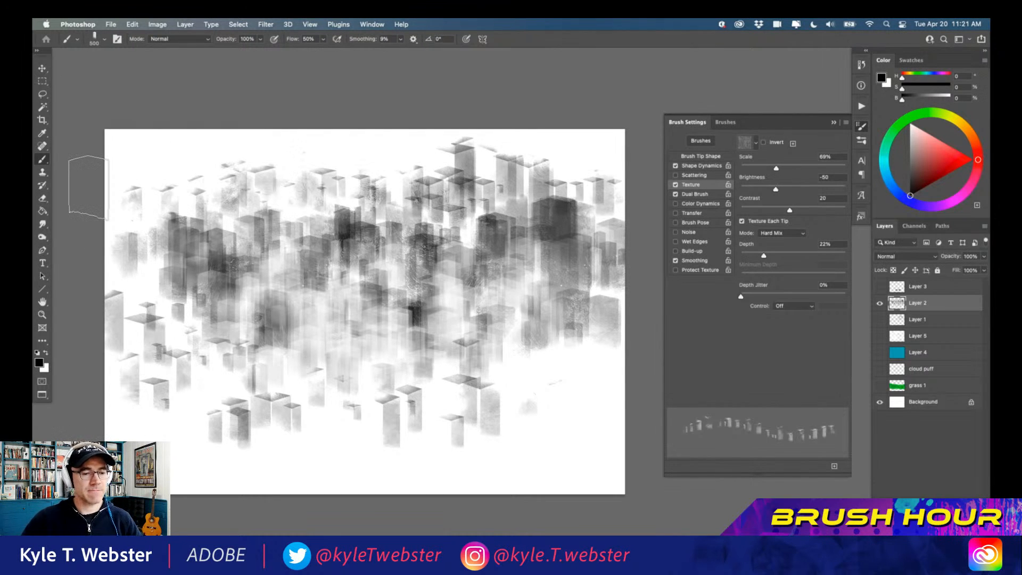
Step: Clear all the blocks from Layer 2, hide that layer and show Layer 3 with the leaf and hatch marks
key(super+z)
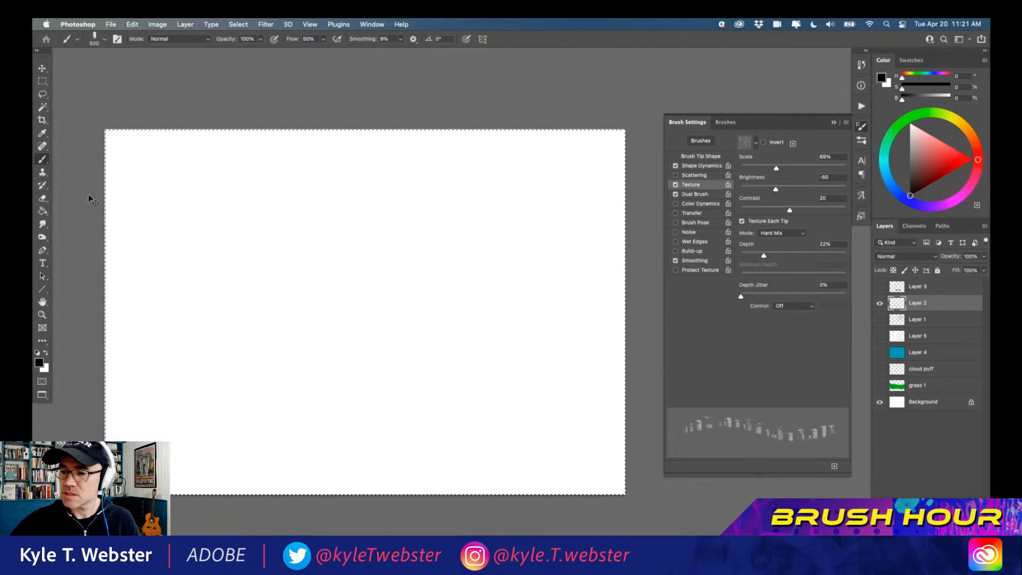
click(880, 321)
click(879, 321)
click(880, 288)
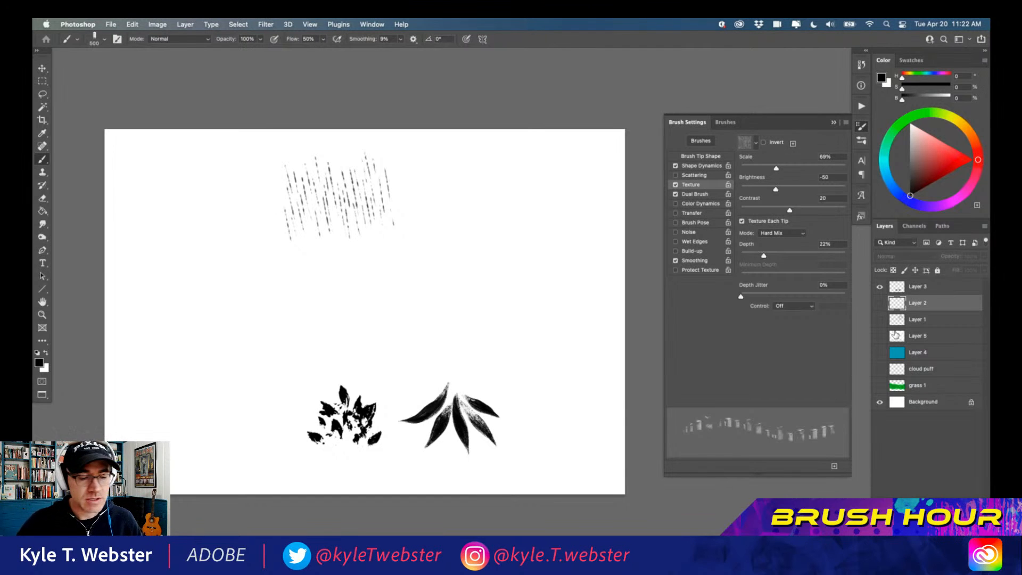
drag(307, 338, 319, 325)
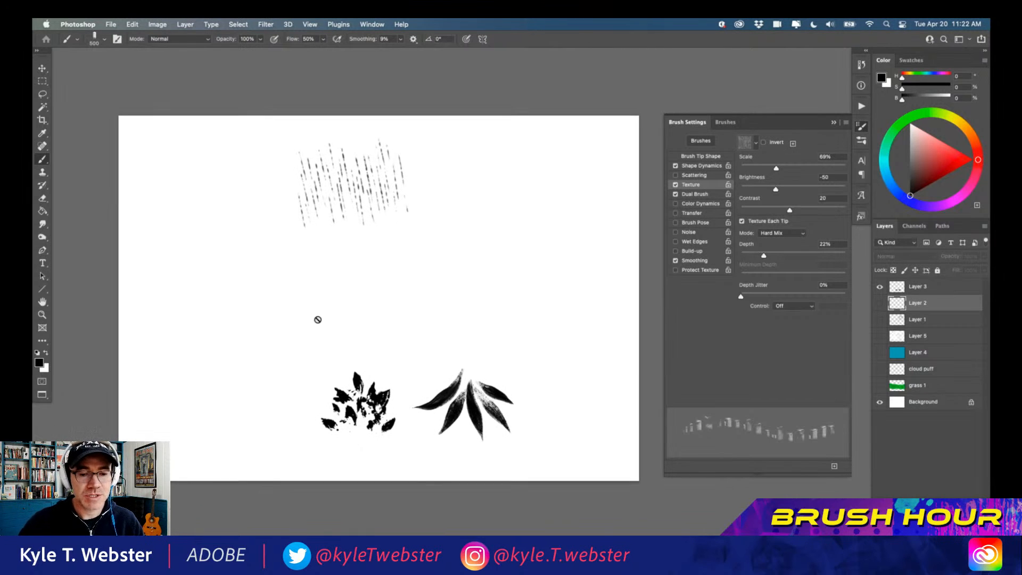
Step: Browse the saved brush presets and brush groups, from the blocky block brush up to Zen Line 2
click(724, 123)
click(679, 123)
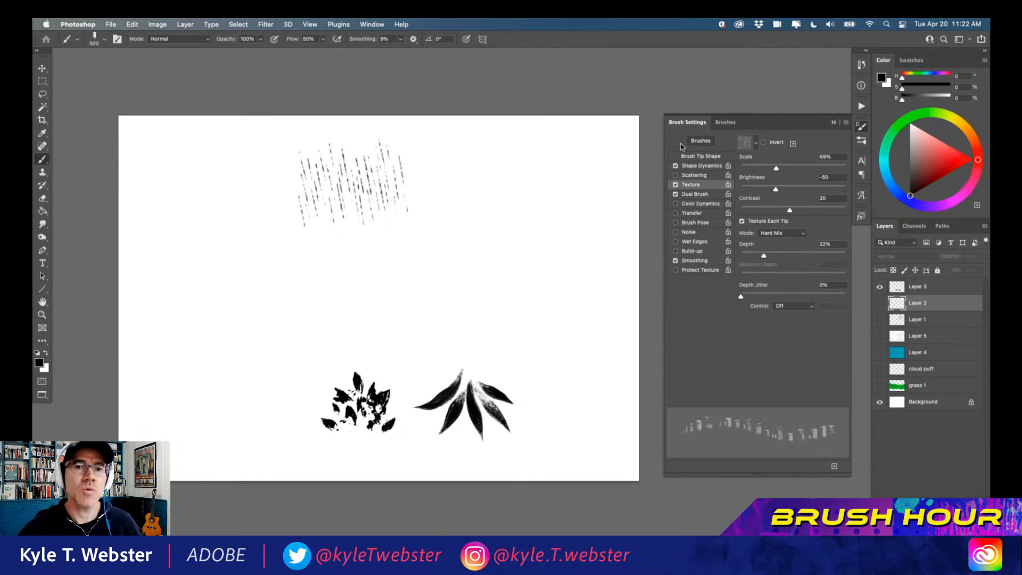
click(725, 122)
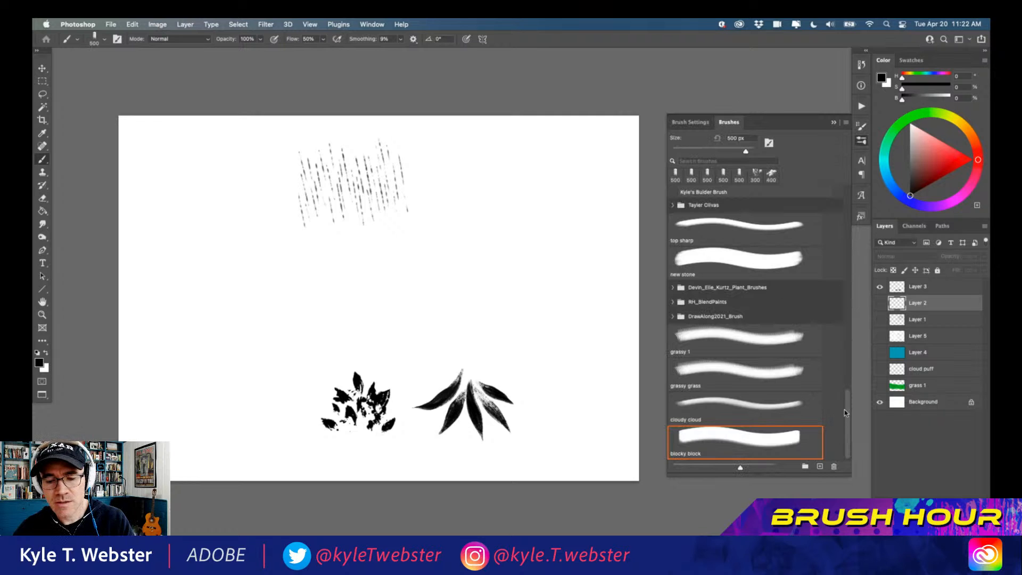
scroll(847, 402, up, 10)
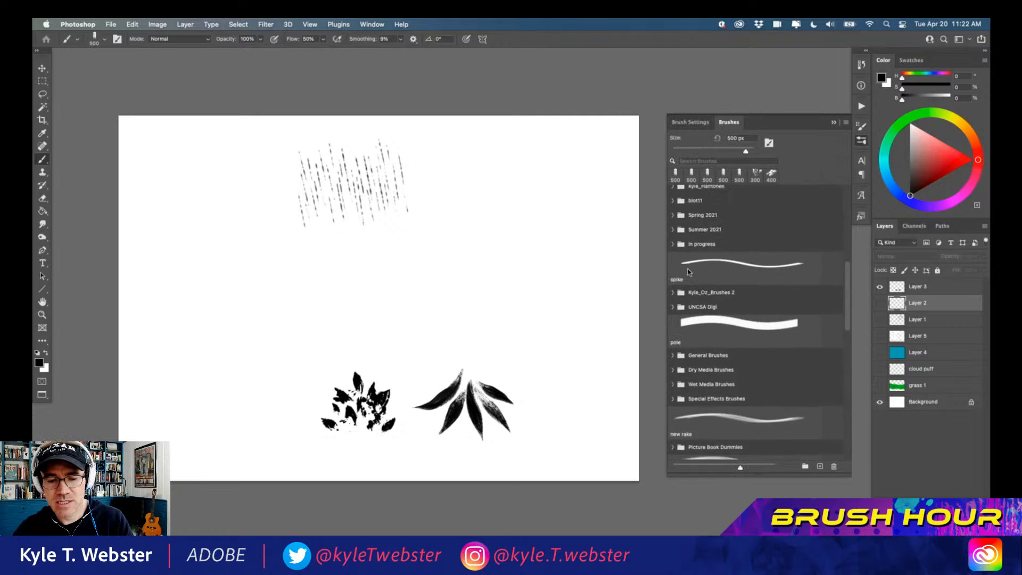
scroll(675, 228, up, 2)
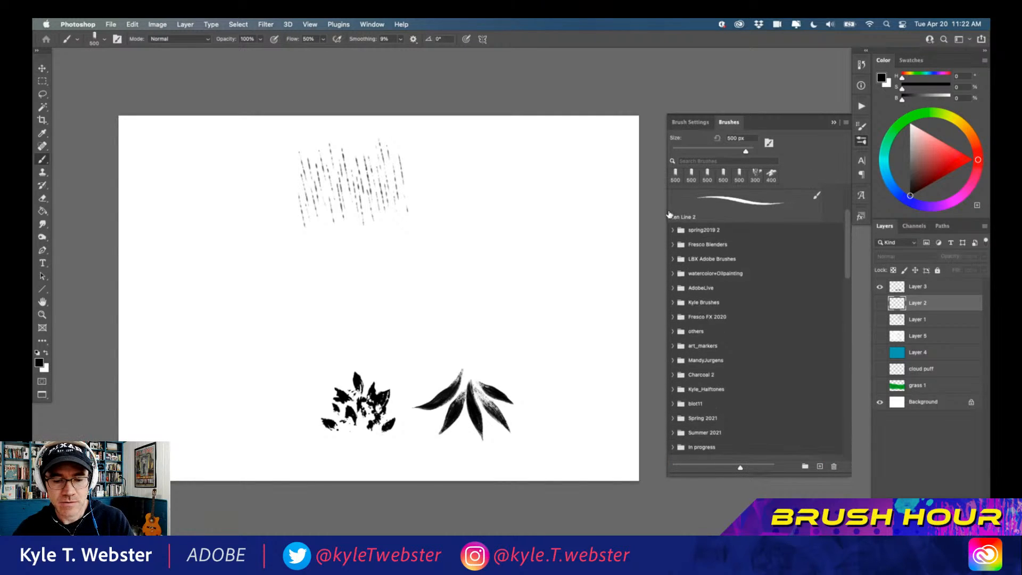
click(672, 218)
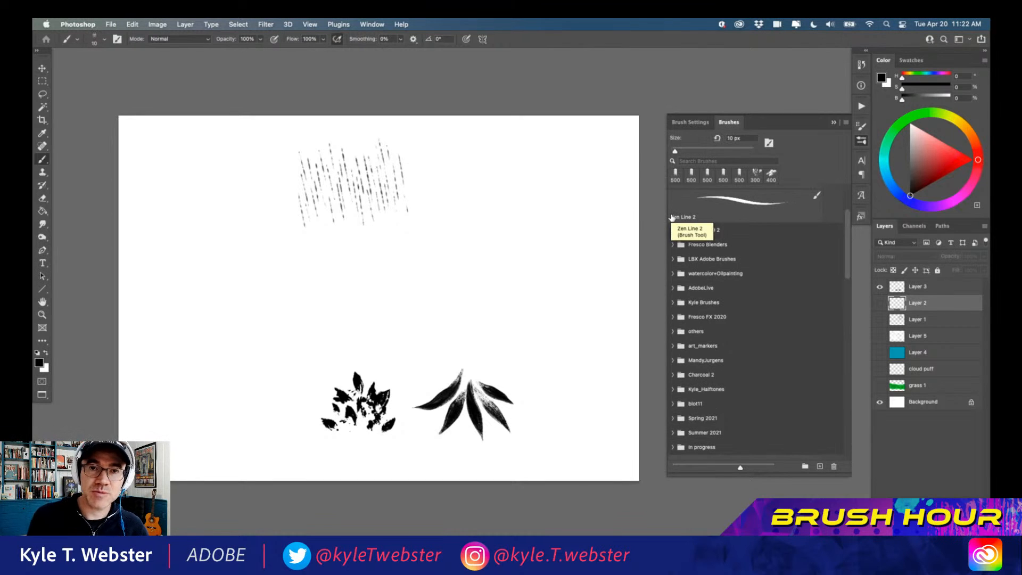
Step: Open the Get More Brushes web page, look over the brush download offer and return to Photoshop
click(846, 124)
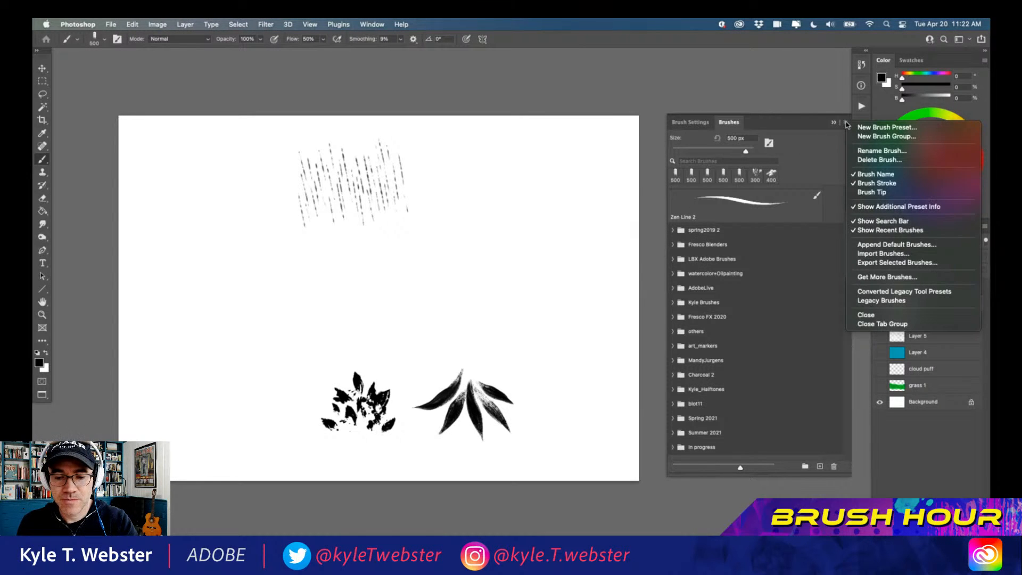
click(864, 276)
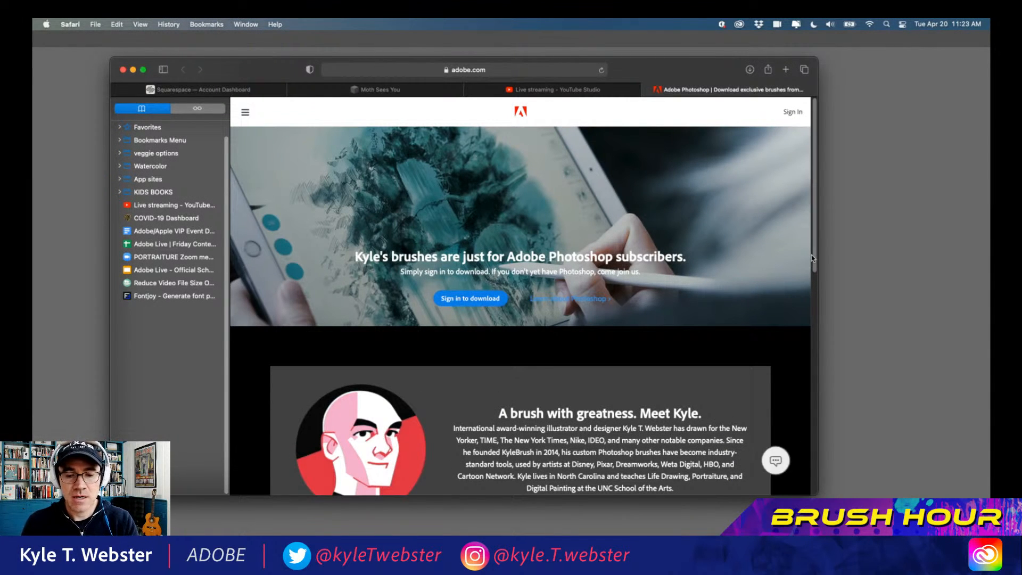
scroll(799, 391, down, 5)
scroll(800, 391, up, 5)
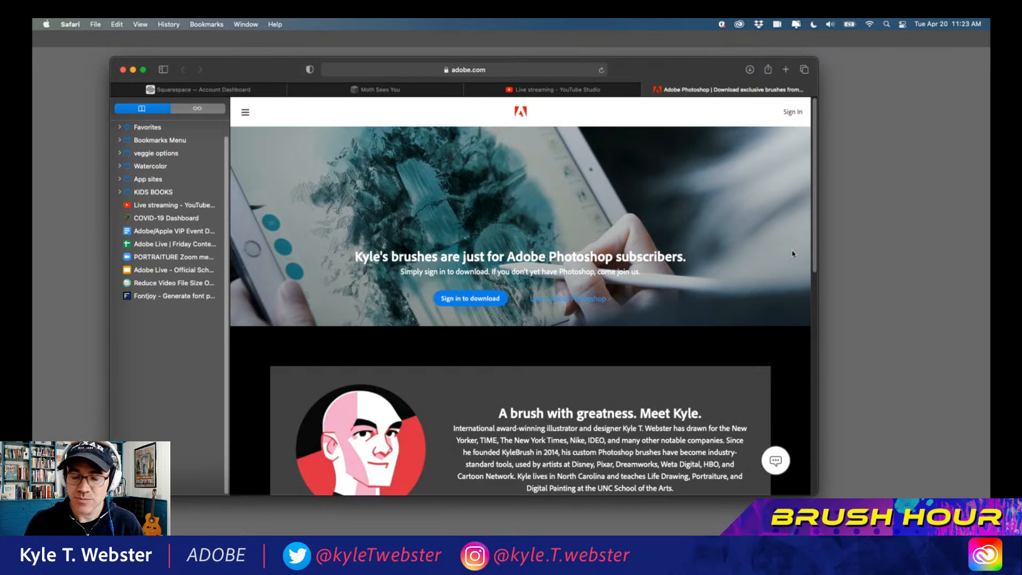
click(92, 264)
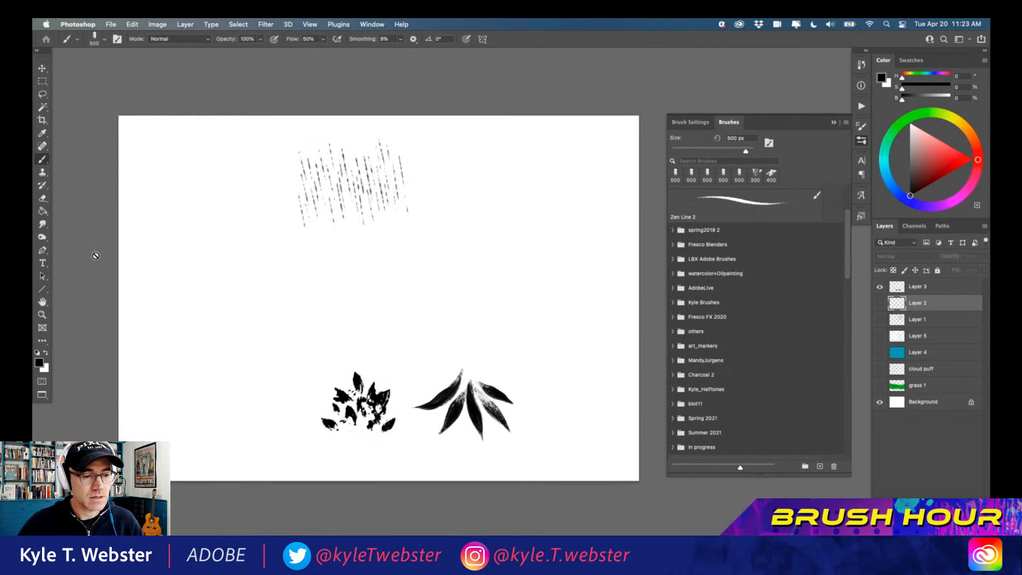
Step: Expand the Kyle Brushes group and its KYLE_Concept subgroup and browse down to the cloud brushes
drag(285, 340, 307, 338)
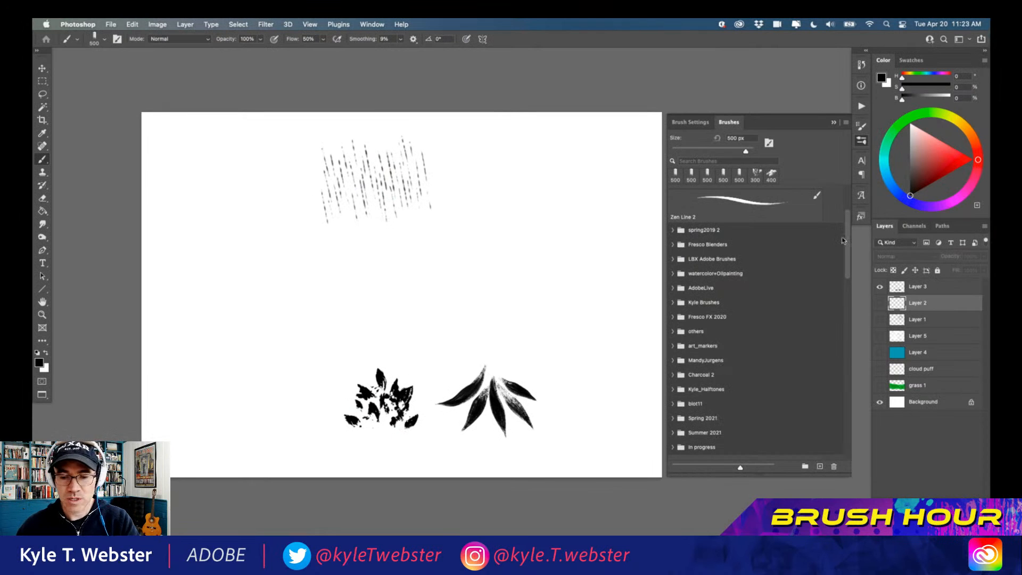
drag(847, 235, 845, 217)
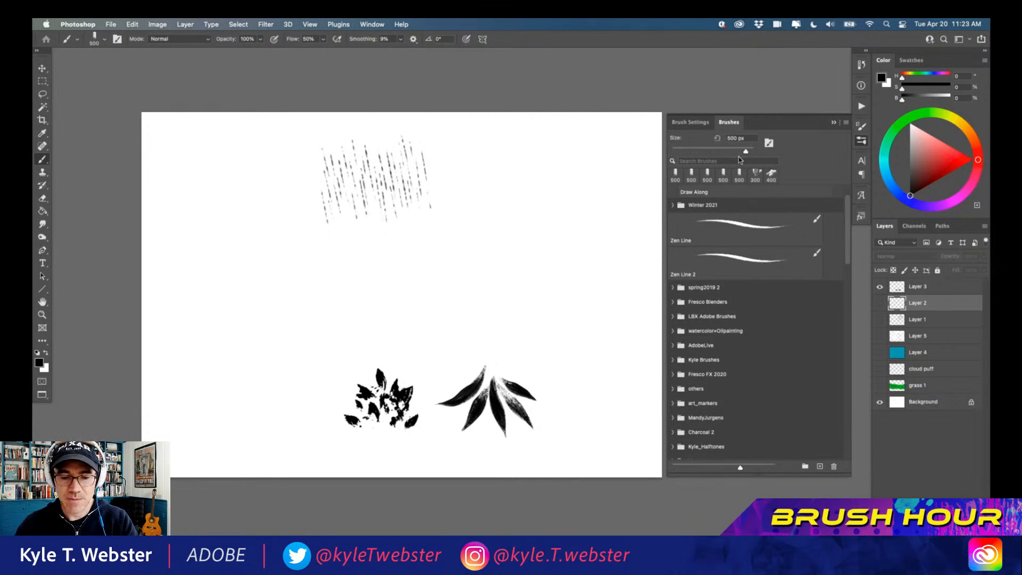
scroll(846, 217, down, 2)
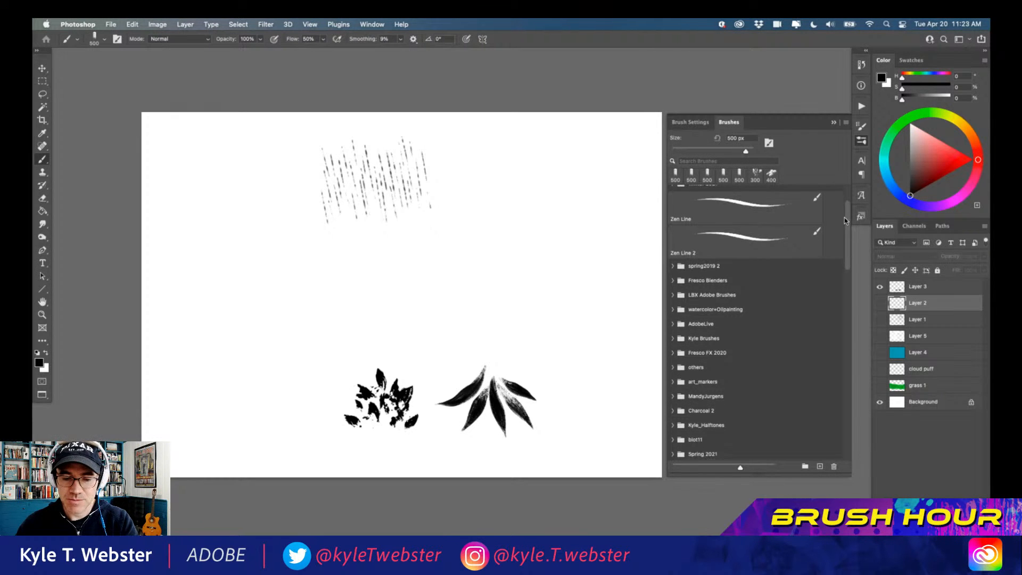
click(673, 339)
scroll(847, 224, down, 5)
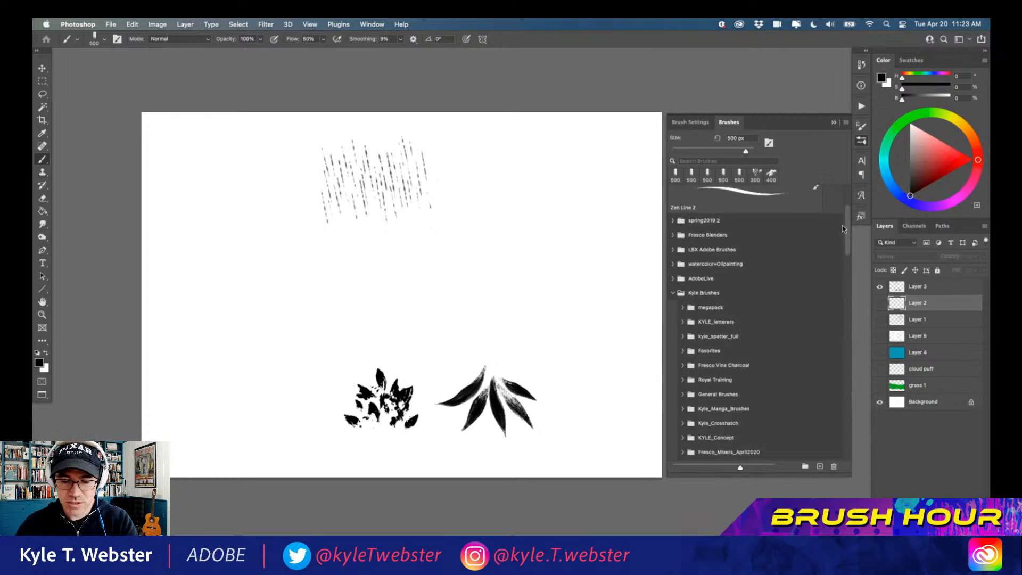
click(684, 336)
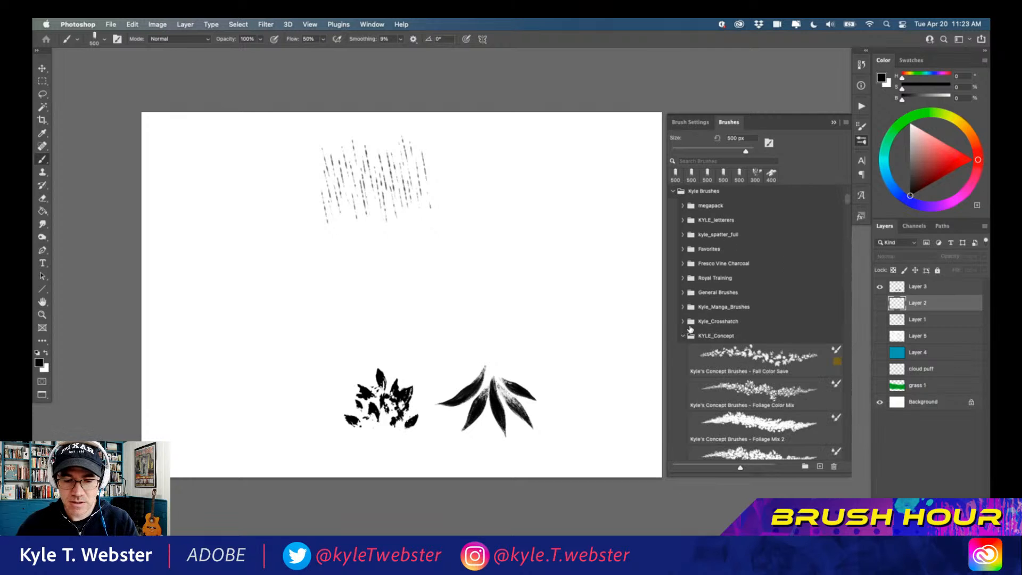
scroll(846, 211, down, 8)
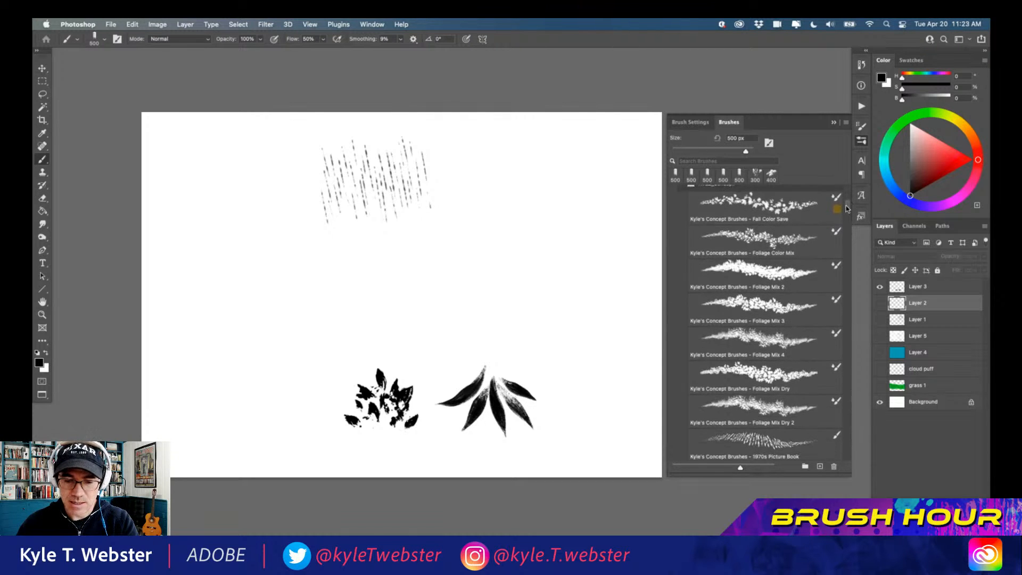
scroll(846, 210, down, 10)
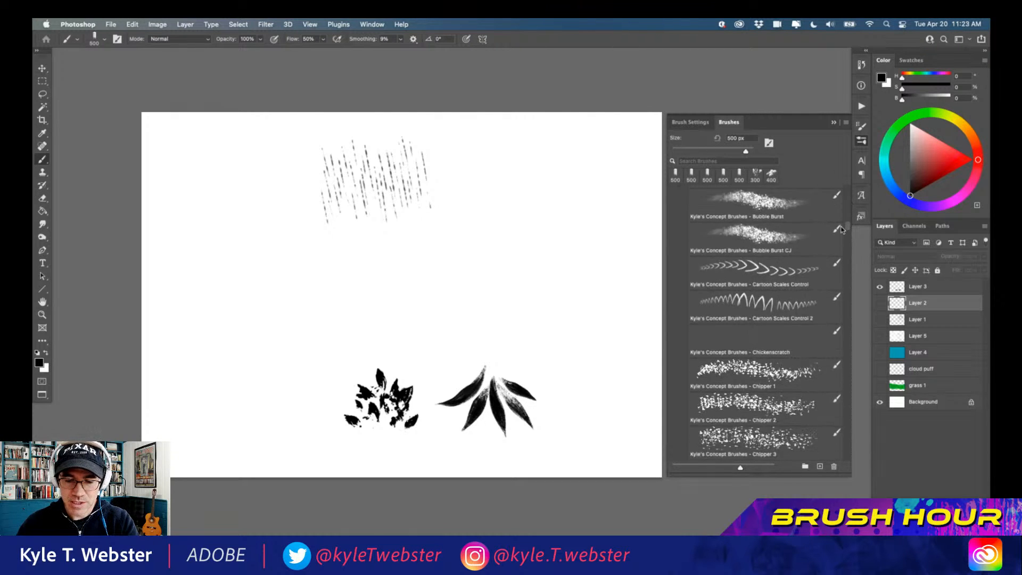
scroll(841, 235, down, 7)
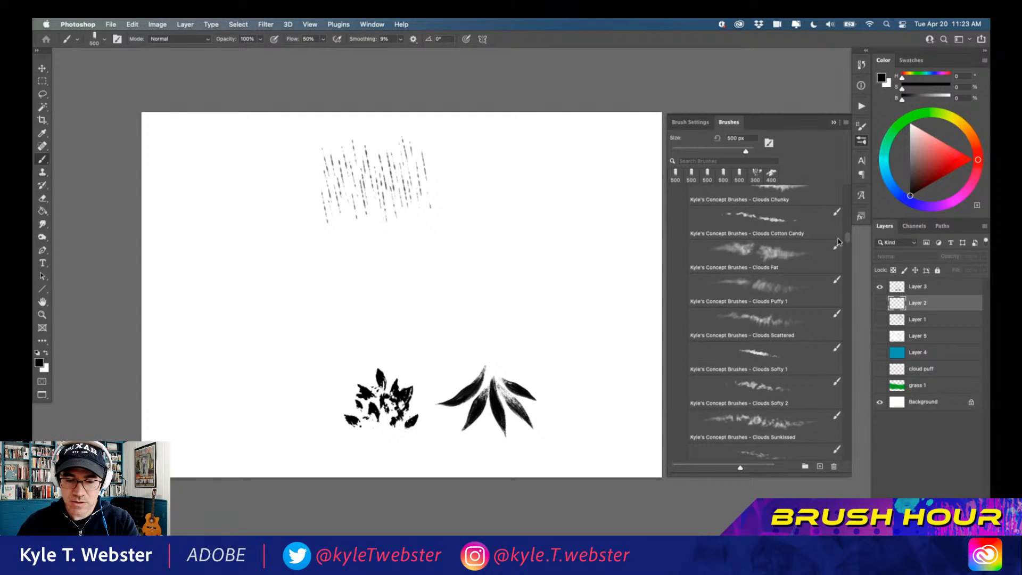
Step: Select the Clouds Chunky concept brush, add a new layer and paint dark clouds across the upper canvas
scroll(838, 240, up, 3)
click(743, 287)
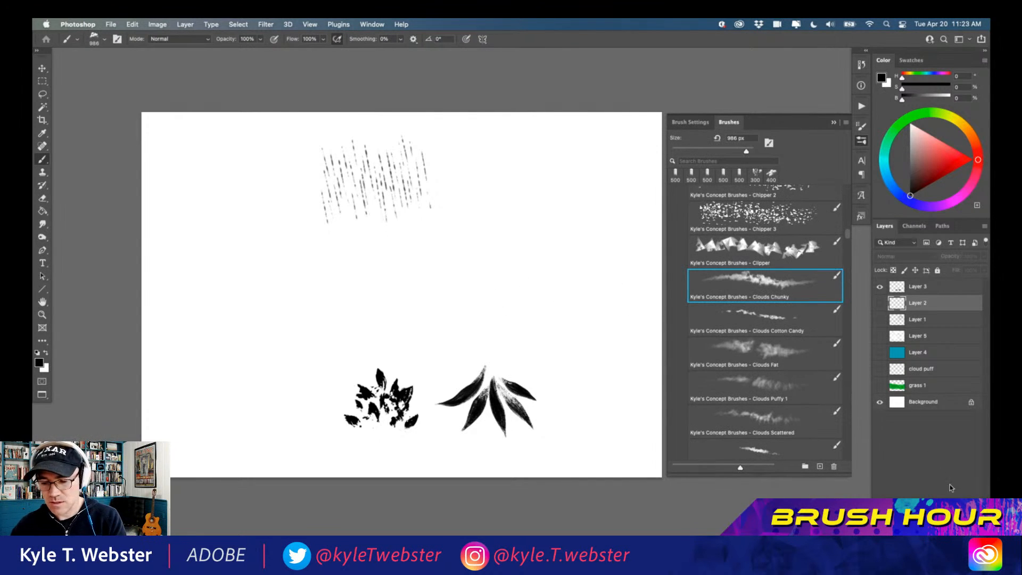
key(alt+shift+super+n)
mouse_move(523, 277)
mouse_down()
mouse_move(462, 308)
mouse_move(264, 247)
mouse_move(367, 203)
mouse_move(262, 178)
mouse_move(217, 285)
mouse_move(59, 325)
mouse_move(536, 176)
mouse_move(474, 176)
mouse_move(366, 102)
mouse_move(352, 185)
mouse_move(69, 171)
mouse_up()
Step: Undo all the cloud strokes on the new layer
key(super+z)
key(super+z)
key(super+z)
key(super+z)
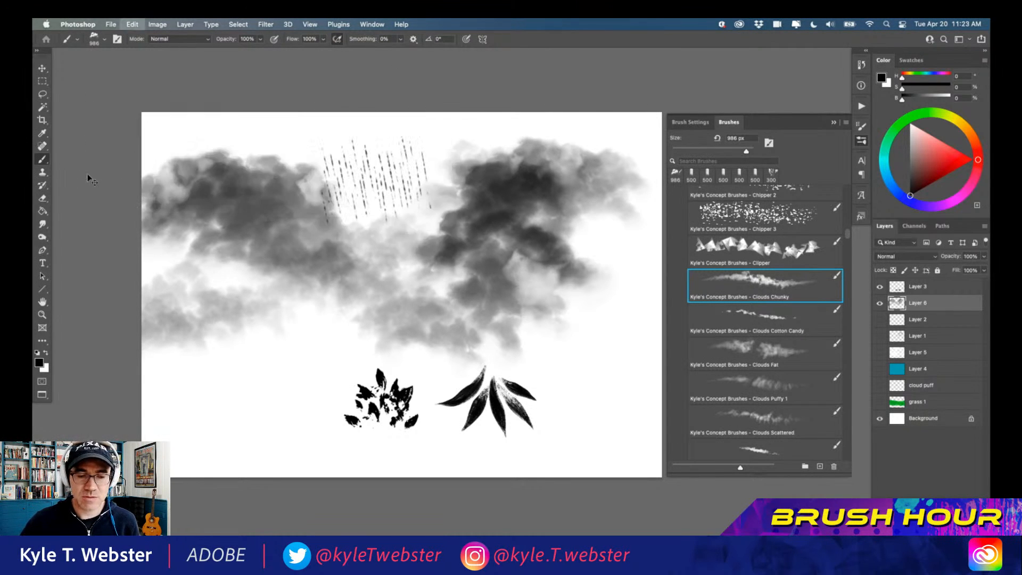
key(super+z)
key(super+z)
key(super+z)
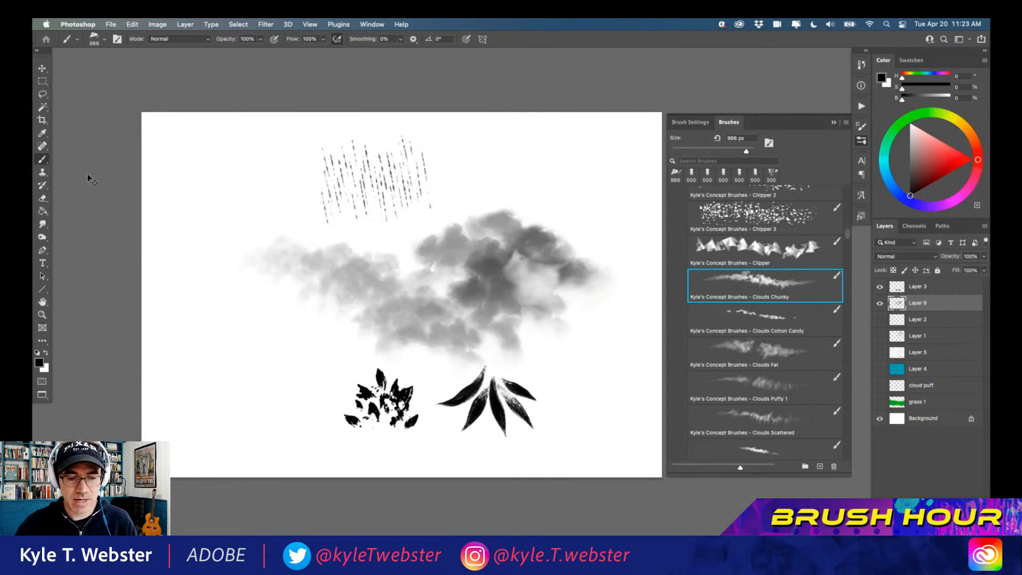
Step: Find and select the Foliage Pro 1 brush in the KYLE_Concept group
scroll(846, 236, up, 1)
drag(847, 236, 830, 283)
scroll(830, 283, down, 3)
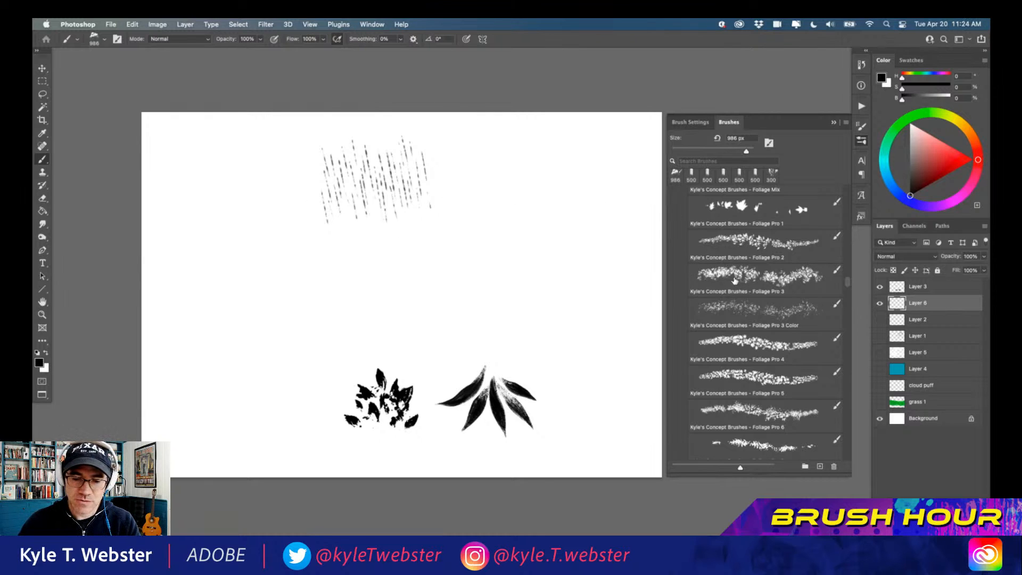
scroll(798, 271, up, 1)
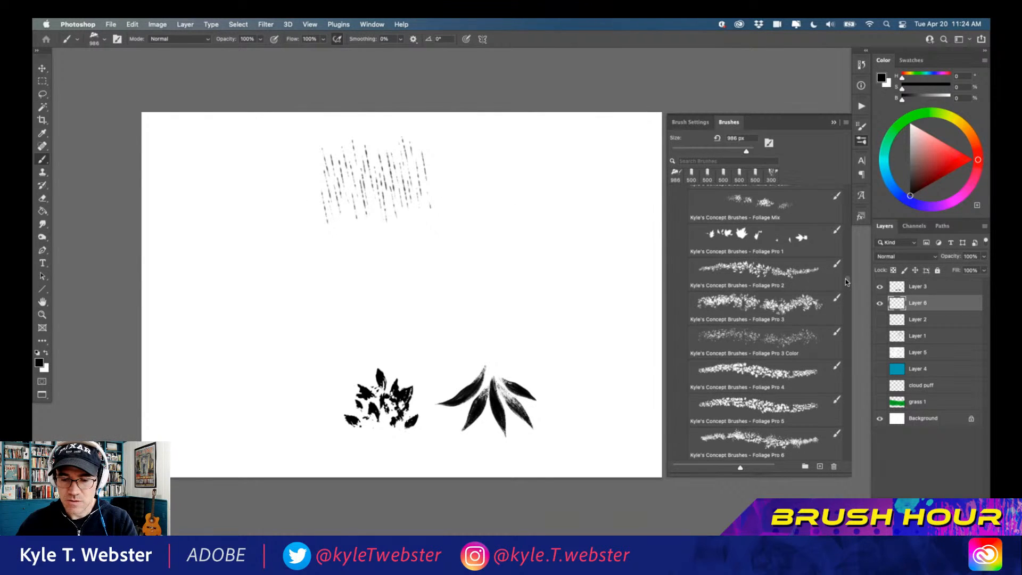
click(741, 238)
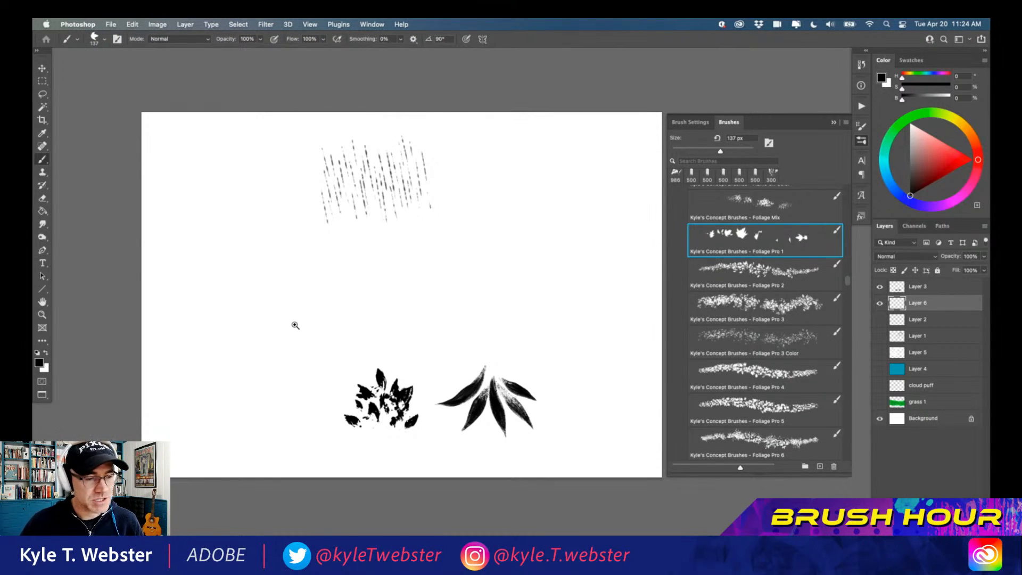
Step: Paint a loose cluster of black leaves below and left of the hatch marks, and open the brush's settings
scroll(294, 324, up, 1)
mouse_move(286, 274)
mouse_down()
mouse_move(301, 296)
mouse_move(301, 341)
mouse_move(281, 304)
mouse_move(287, 285)
mouse_move(316, 337)
mouse_move(306, 351)
mouse_move(320, 326)
mouse_move(313, 282)
mouse_move(288, 270)
mouse_move(339, 278)
mouse_move(297, 249)
mouse_move(280, 260)
mouse_move(279, 289)
mouse_move(278, 263)
mouse_move(252, 254)
mouse_move(307, 247)
mouse_move(341, 303)
mouse_move(327, 253)
mouse_move(355, 312)
mouse_move(338, 255)
mouse_up()
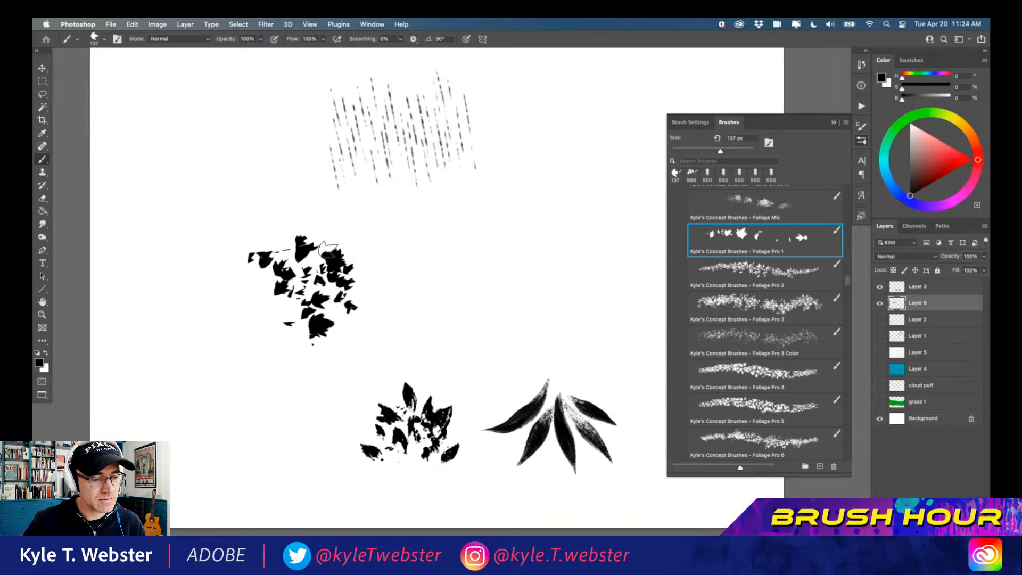
mouse_move(271, 236)
mouse_down()
mouse_move(216, 234)
mouse_move(250, 216)
mouse_move(327, 242)
mouse_move(352, 314)
mouse_move(301, 362)
mouse_move(312, 352)
mouse_move(285, 354)
mouse_move(264, 307)
mouse_up()
click(687, 122)
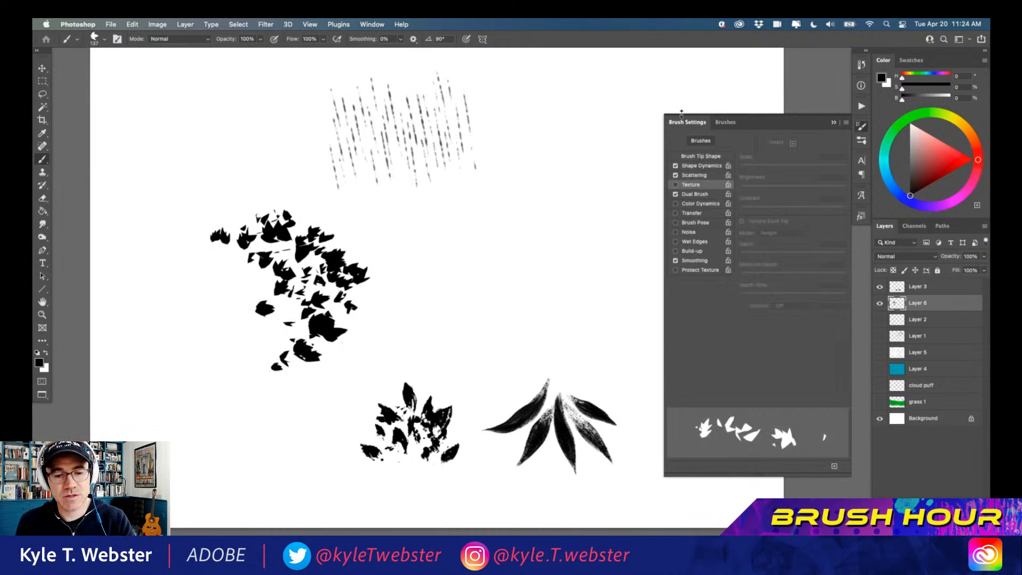
Step: Display the brush's Dual Brush settings and paint more black leaves along the edges of the existing leaf cluster
click(691, 195)
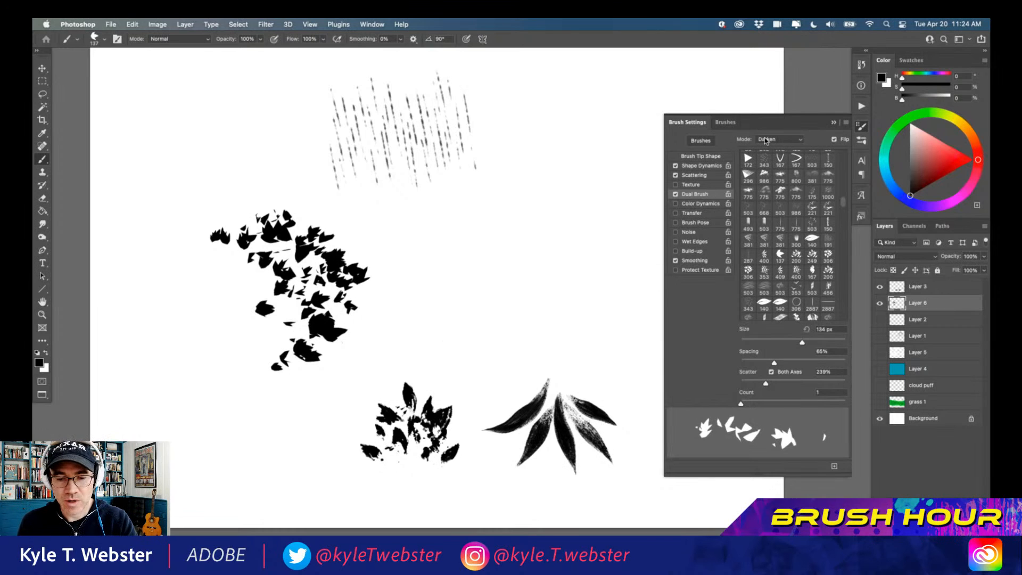
mouse_move(343, 347)
mouse_down()
mouse_move(377, 279)
mouse_move(348, 316)
mouse_move(368, 276)
mouse_move(365, 238)
mouse_up()
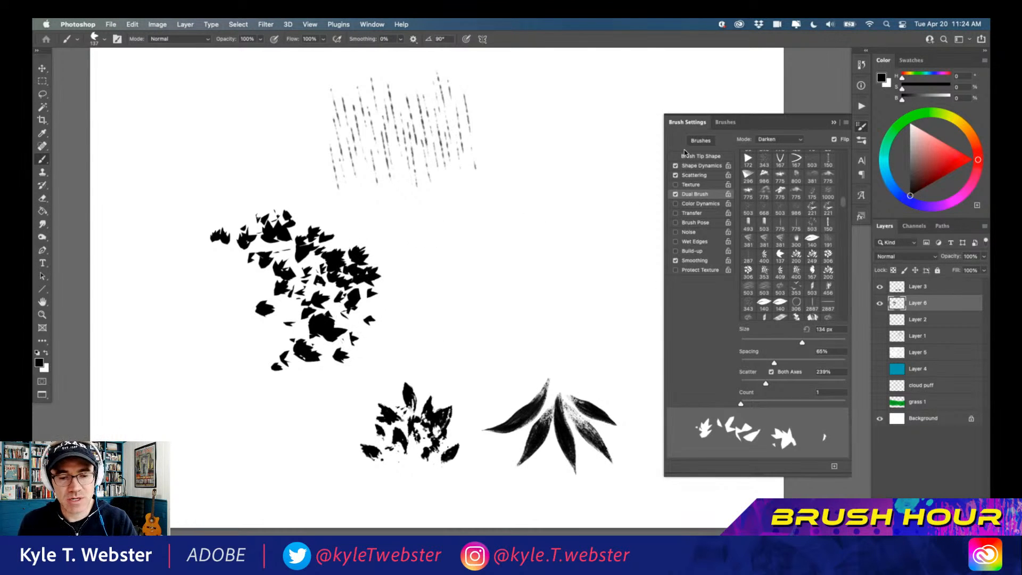
mouse_move(365, 311)
mouse_down()
mouse_move(337, 360)
mouse_move(282, 402)
mouse_move(307, 389)
mouse_move(303, 375)
mouse_move(234, 381)
mouse_move(256, 353)
mouse_move(254, 320)
mouse_move(274, 345)
mouse_move(232, 298)
mouse_move(261, 289)
mouse_move(218, 265)
mouse_move(201, 240)
mouse_move(212, 199)
mouse_move(239, 230)
mouse_move(204, 227)
mouse_move(191, 262)
mouse_move(176, 234)
mouse_move(154, 238)
mouse_up()
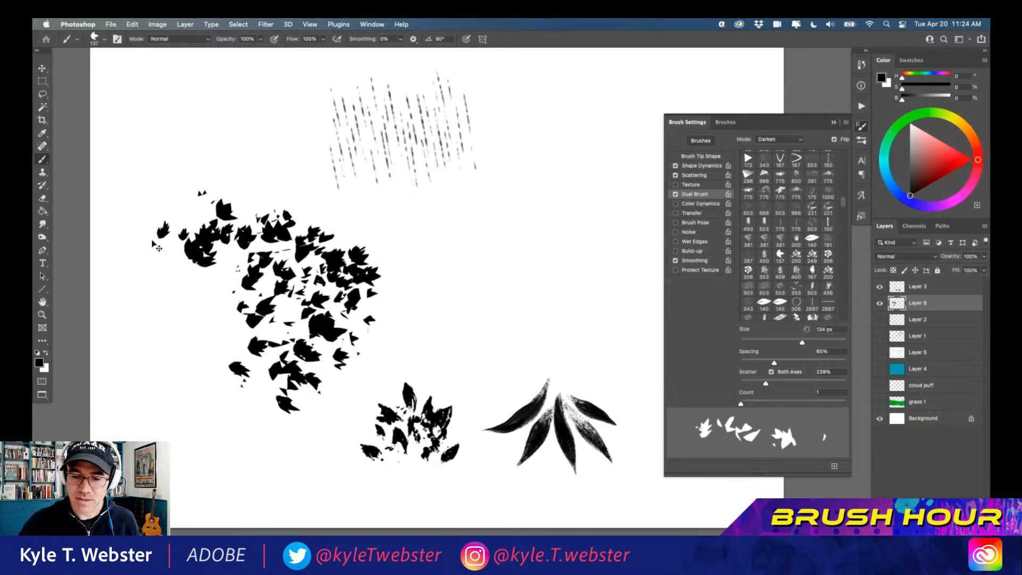
Step: Undo the most recent leaf strokes around the cluster
key(super+z)
key(super+z)
key(super+z)
key(super+z)
key(super+z)
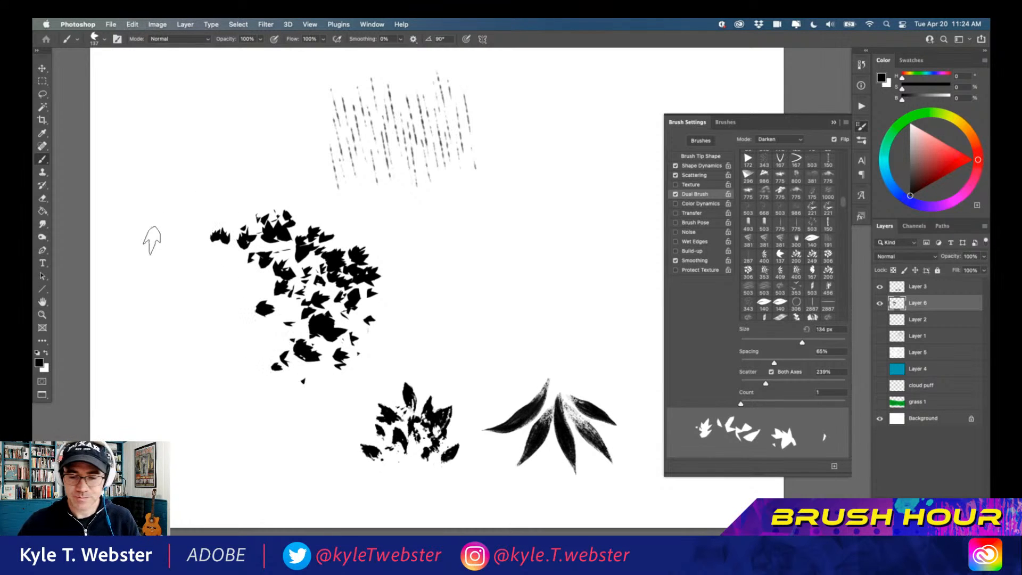
Step: Hide Layer 6 and Layer 3, and add a new empty layer for a tree
click(880, 303)
click(880, 286)
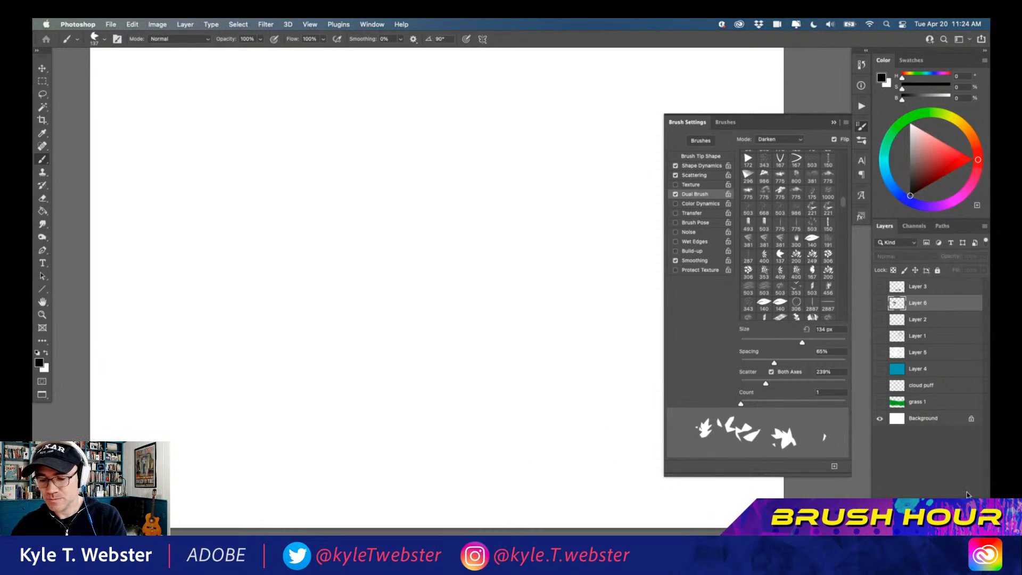
click(968, 495)
Step: Outline a tall, slightly curved tree trunk with the Lasso tool, tapering from a wide base to a thin tip
key(l)
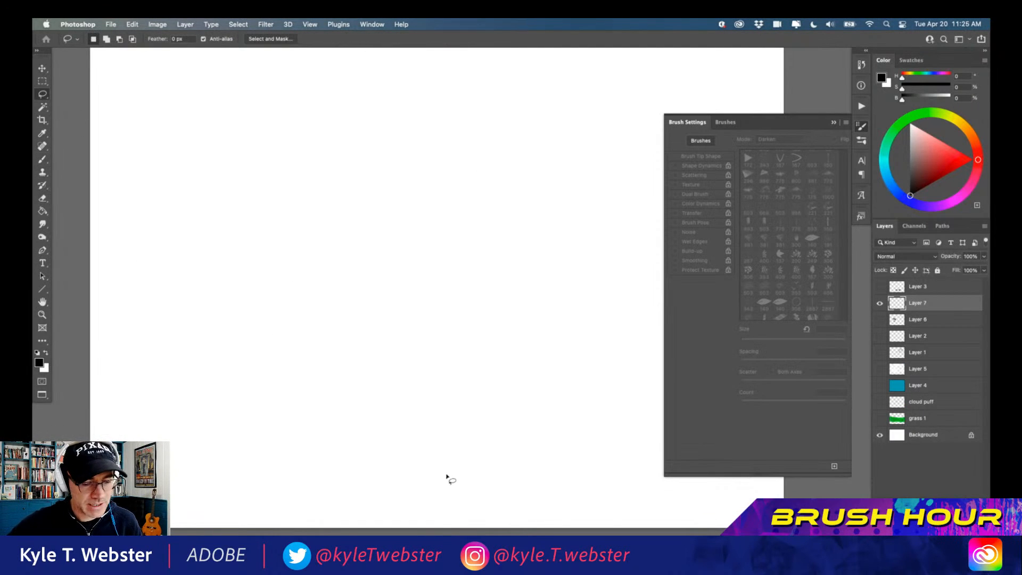
mouse_move(450, 484)
mouse_down()
mouse_move(418, 429)
mouse_move(389, 337)
mouse_up()
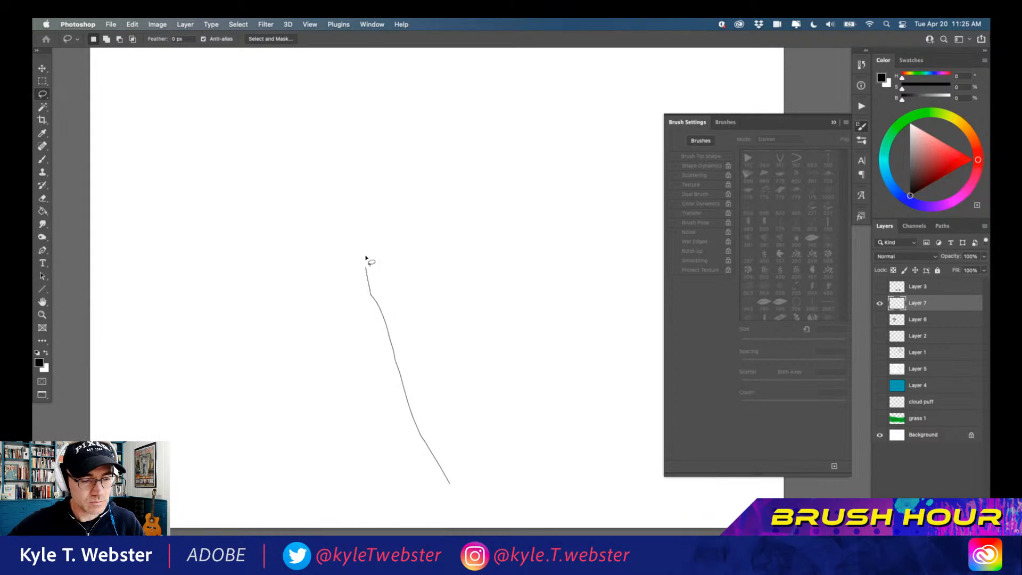
drag(379, 176, 370, 103)
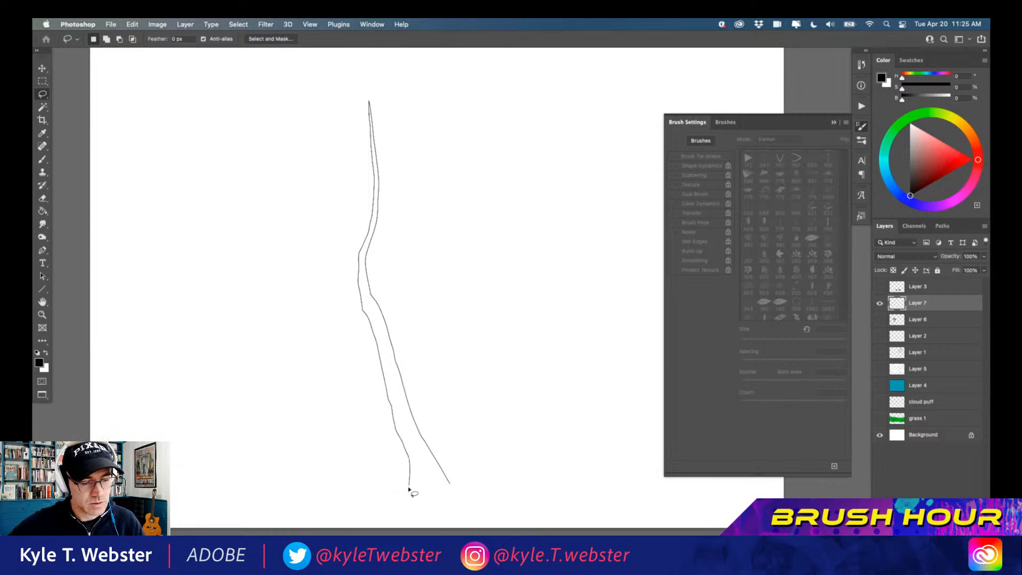
drag(440, 490, 445, 492)
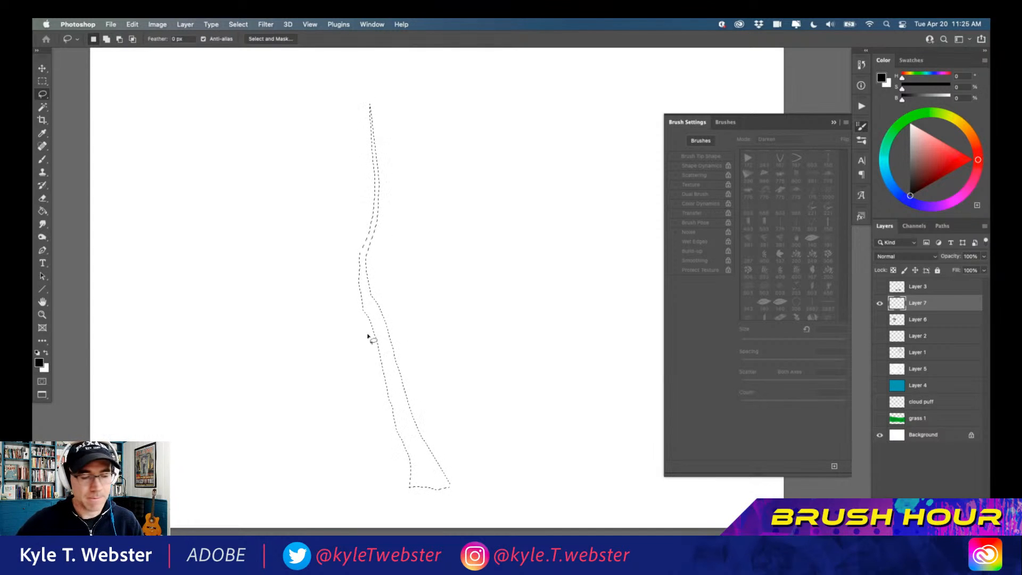
Step: Add a long left branch with two thin offshoots, one rising and one horizontal, to the trunk selection
drag(386, 365, 360, 337)
drag(313, 286, 262, 238)
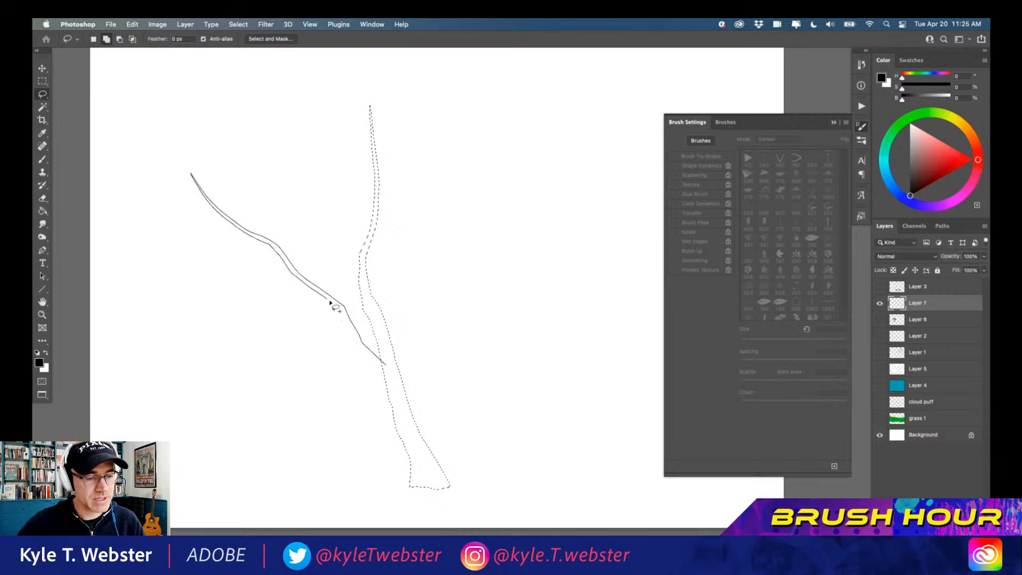
drag(386, 378, 384, 373)
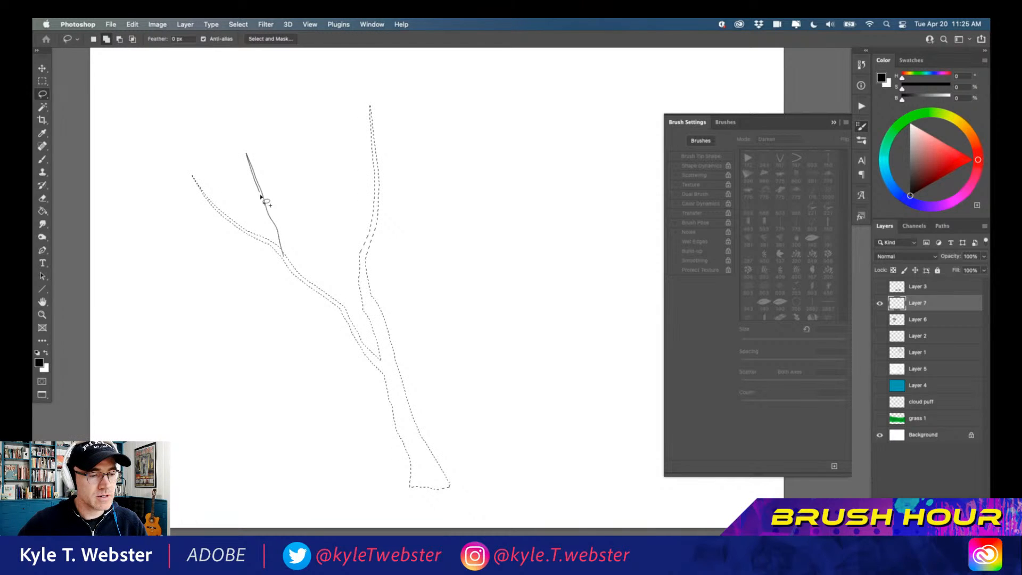
drag(277, 247, 252, 281)
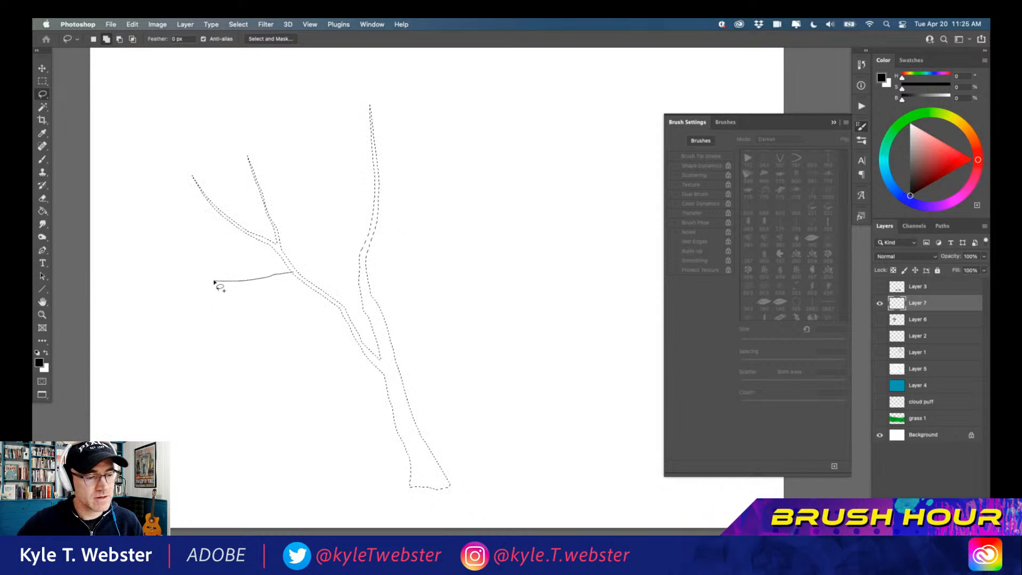
drag(296, 274, 295, 274)
Step: Add a forked right branch, a forked upper-left twig and a thin twig near the trunk's tip to the selection
drag(376, 228, 426, 183)
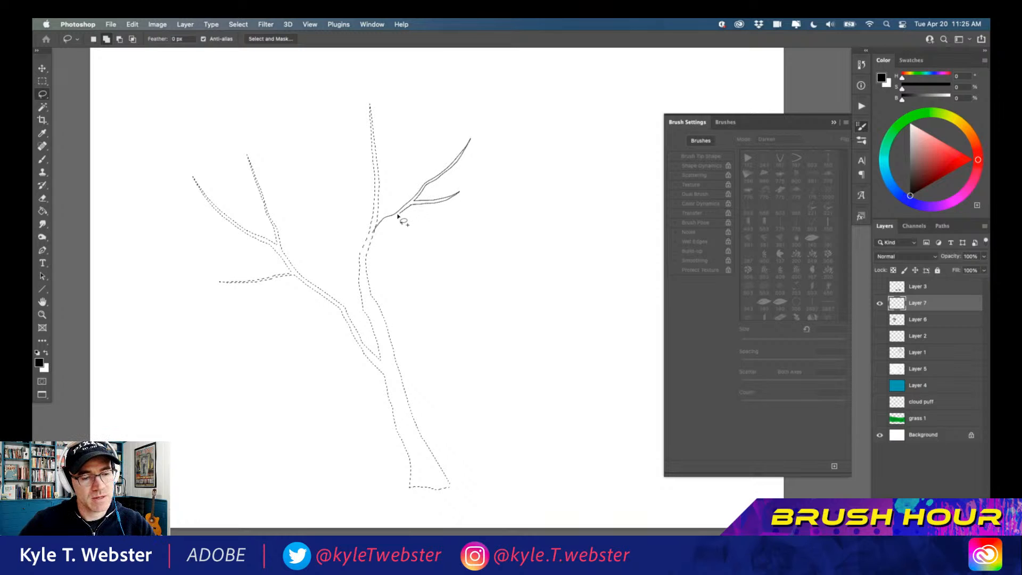
drag(369, 257, 370, 254)
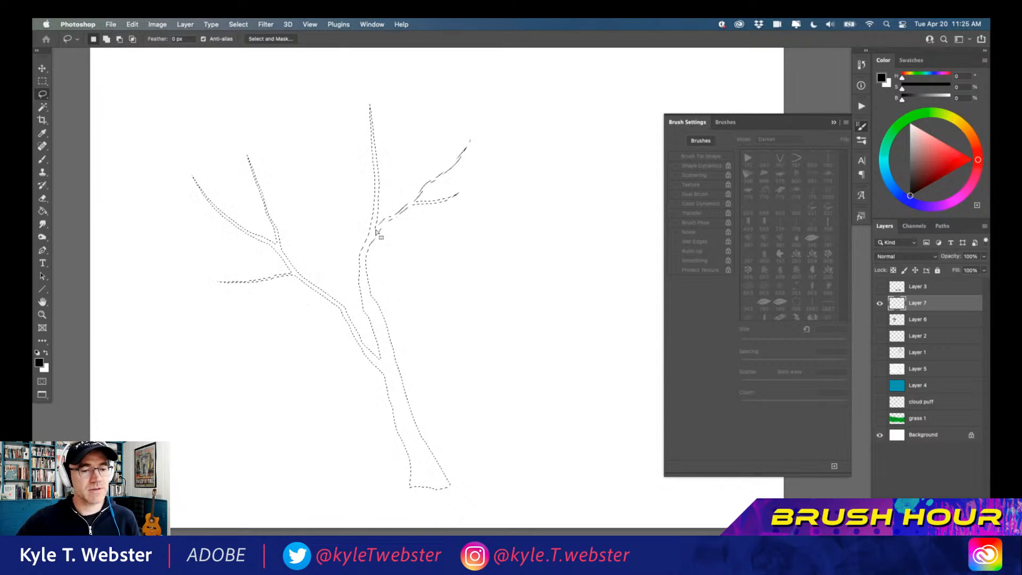
drag(376, 202, 358, 159)
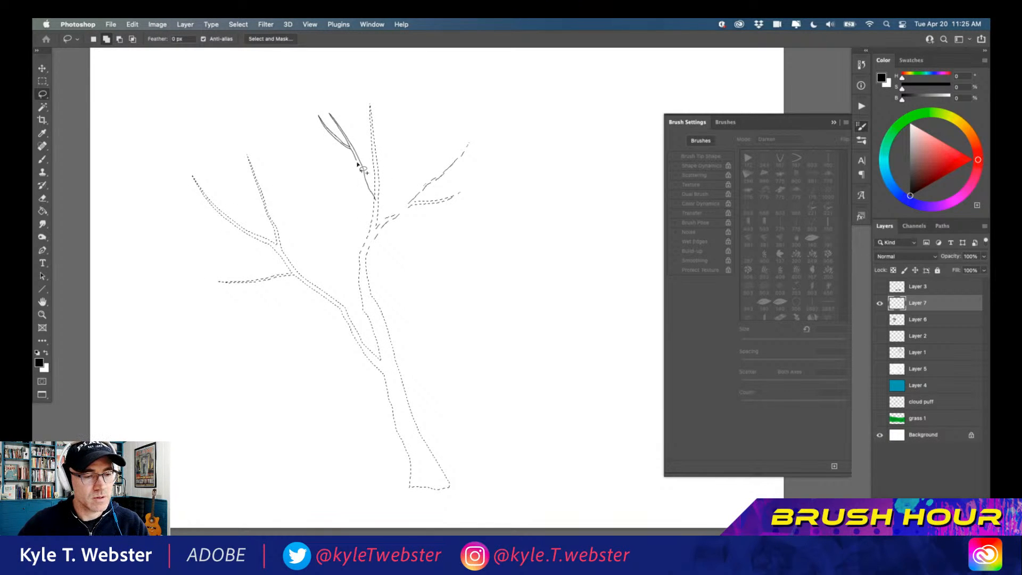
drag(376, 213, 376, 212)
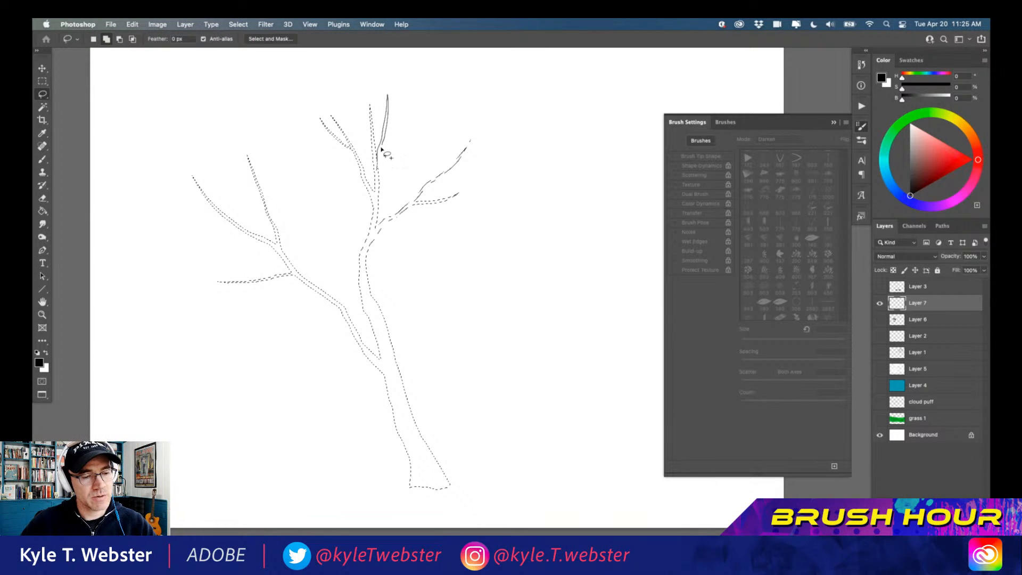
drag(379, 175, 378, 173)
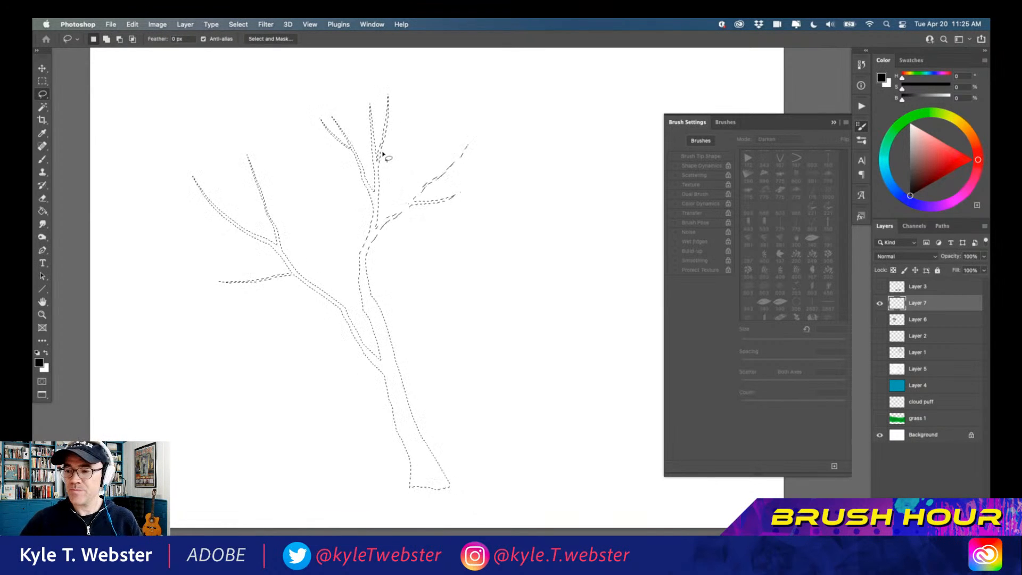
Step: Fill the tree selection with black and deselect it
key(alt+BackSpace)
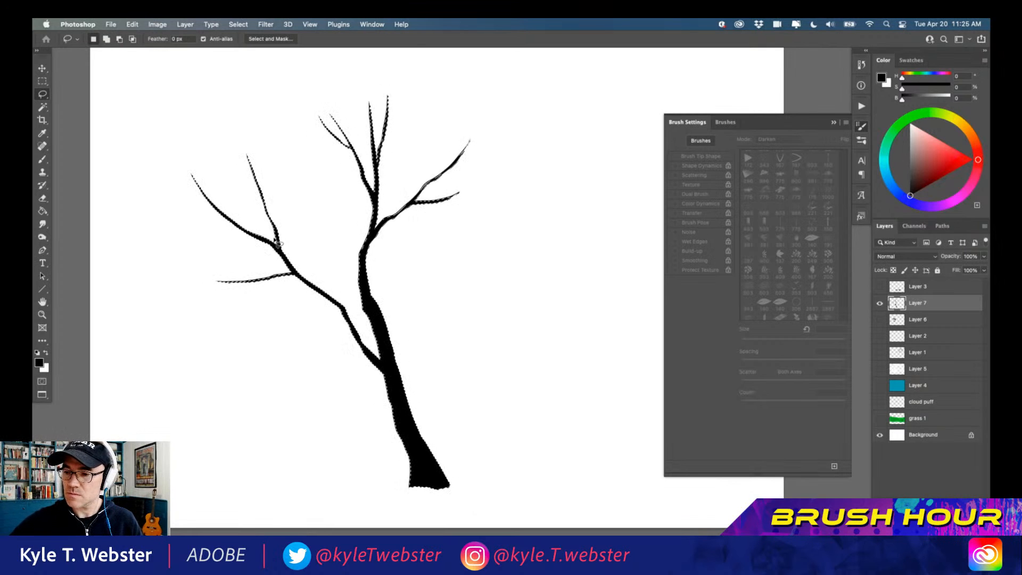
key(super+d)
Step: Paint clusters of black leaves over the tips of the tree's topmost branches with the Foliage Pro 1 brush
key(b)
click(389, 100)
mouse_move(378, 77)
mouse_down()
mouse_move(413, 107)
mouse_move(402, 88)
mouse_up()
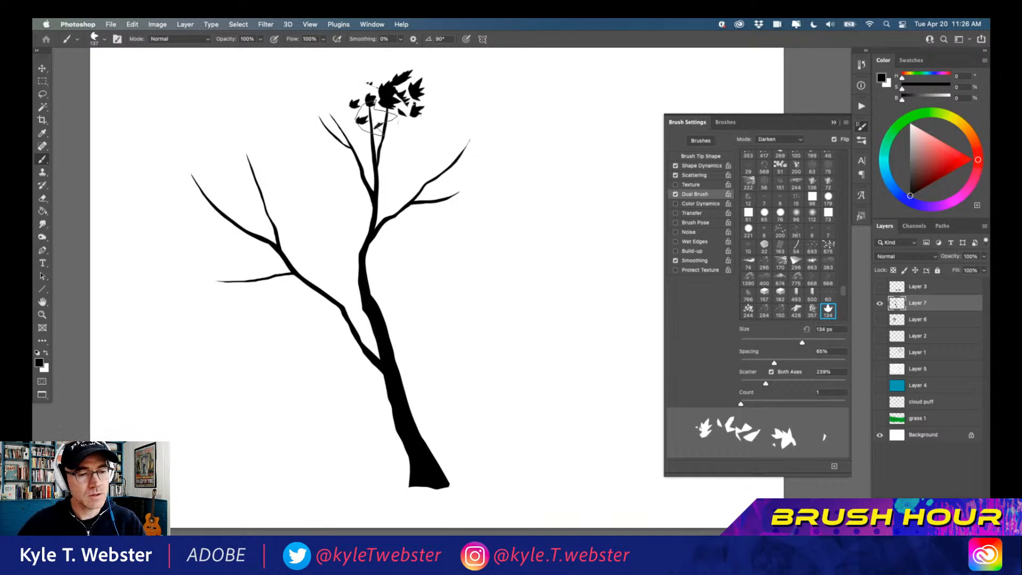
mouse_move(339, 91)
mouse_down()
mouse_move(334, 136)
mouse_move(321, 110)
mouse_move(345, 82)
mouse_move(309, 96)
mouse_move(303, 125)
mouse_move(314, 88)
mouse_move(355, 79)
mouse_move(324, 76)
mouse_up()
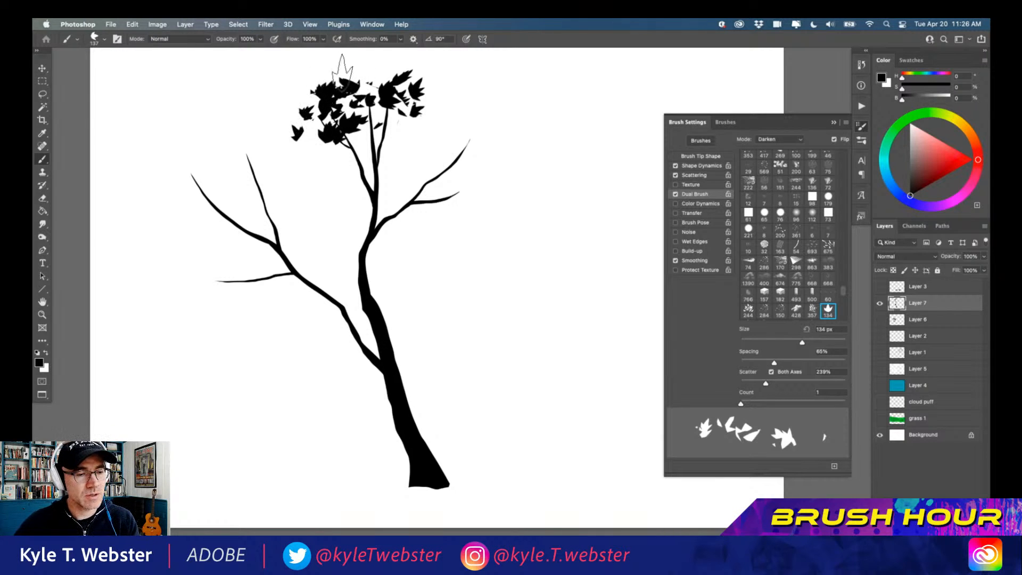
mouse_move(323, 119)
mouse_down()
mouse_move(343, 146)
mouse_move(311, 141)
mouse_move(318, 128)
mouse_move(303, 109)
mouse_move(298, 125)
mouse_move(347, 149)
mouse_move(385, 104)
mouse_move(380, 141)
mouse_move(395, 128)
mouse_move(375, 134)
mouse_up()
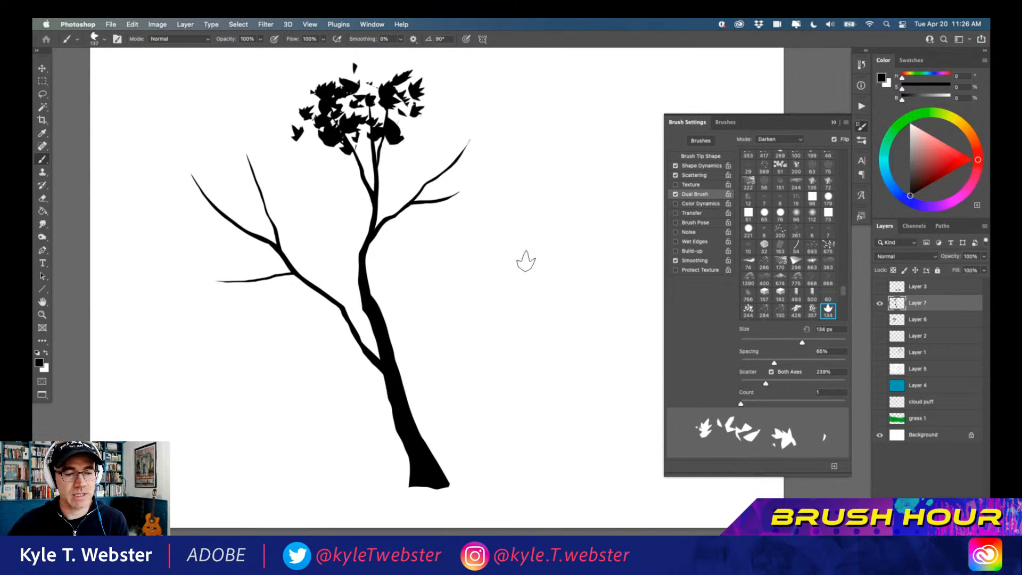
Step: Cover the right branches with dense leaves and extend the top foliage to join them and reach further left
mouse_move(445, 219)
mouse_down()
mouse_move(477, 194)
mouse_move(461, 188)
mouse_move(487, 179)
mouse_move(458, 176)
mouse_move(490, 197)
mouse_move(474, 219)
mouse_move(490, 208)
mouse_move(455, 224)
mouse_move(473, 217)
mouse_move(470, 228)
mouse_move(436, 235)
mouse_move(437, 197)
mouse_move(466, 205)
mouse_move(501, 178)
mouse_move(472, 189)
mouse_move(464, 179)
mouse_move(475, 133)
mouse_move(445, 152)
mouse_move(464, 133)
mouse_move(469, 159)
mouse_move(493, 128)
mouse_move(498, 172)
mouse_move(494, 146)
mouse_move(486, 179)
mouse_move(492, 161)
mouse_move(511, 163)
mouse_move(498, 190)
mouse_move(477, 149)
mouse_move(479, 117)
mouse_move(457, 122)
mouse_move(447, 148)
mouse_move(425, 130)
mouse_move(474, 121)
mouse_move(442, 175)
mouse_up()
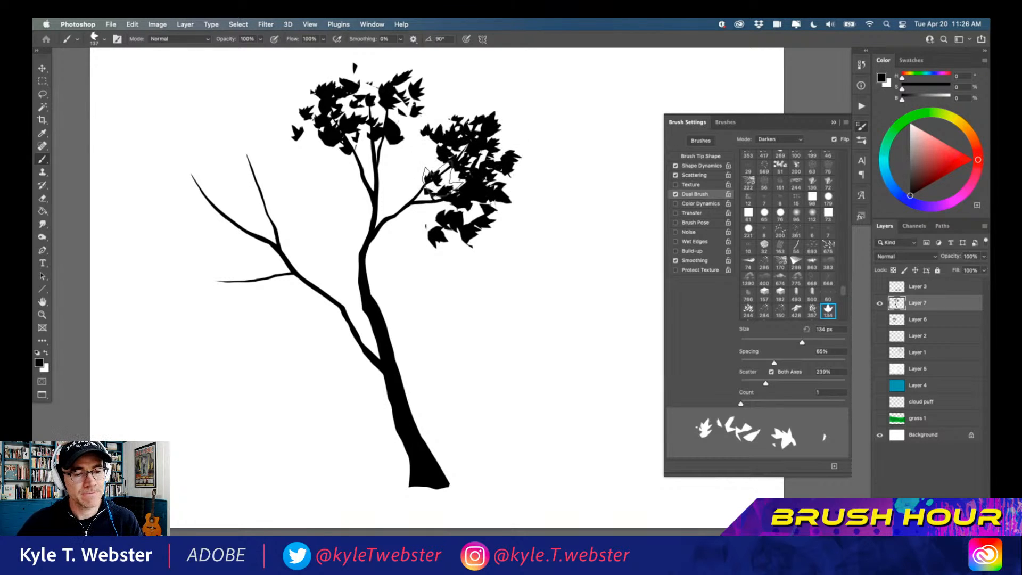
mouse_move(370, 147)
mouse_down()
mouse_move(420, 104)
mouse_move(440, 122)
mouse_move(366, 100)
mouse_up()
mouse_move(373, 138)
mouse_down()
mouse_move(397, 88)
mouse_move(434, 119)
mouse_move(423, 102)
mouse_up()
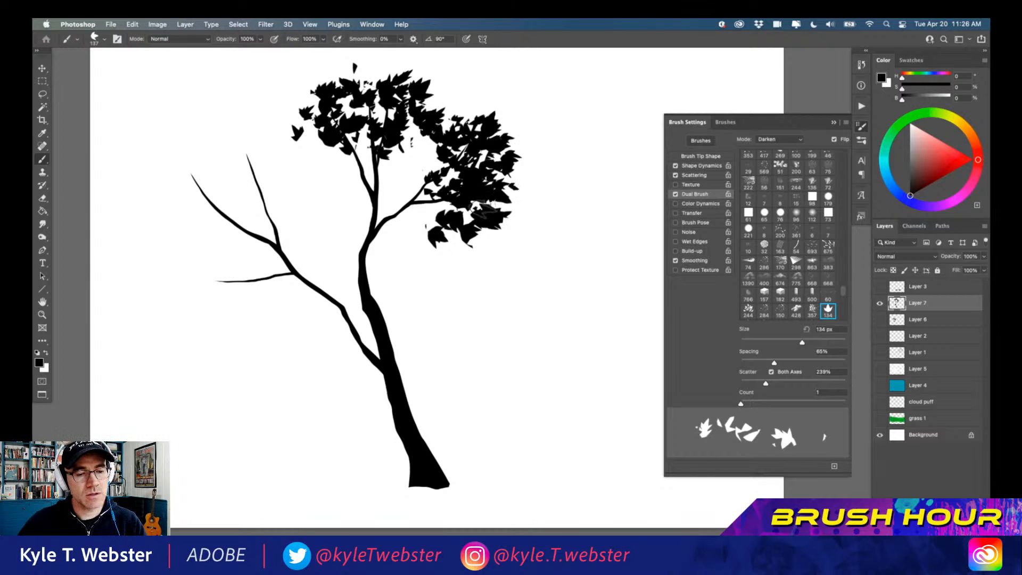
drag(373, 163, 353, 162)
drag(299, 93, 306, 114)
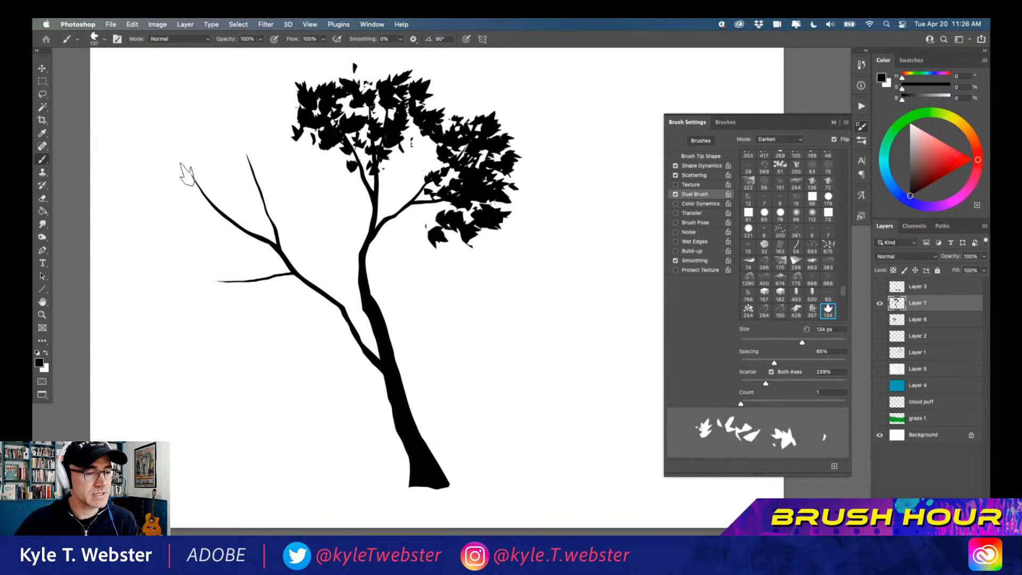
Step: Set the brush tip angle to 148° and paint a leaf cluster on the tip of the outermost left branch
click(175, 189)
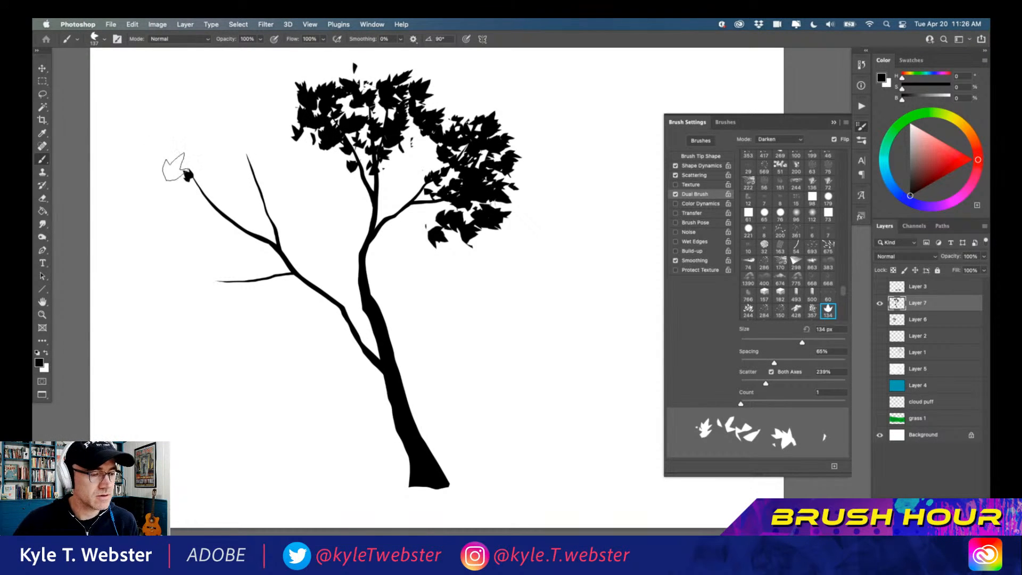
click(692, 157)
drag(829, 318, 819, 324)
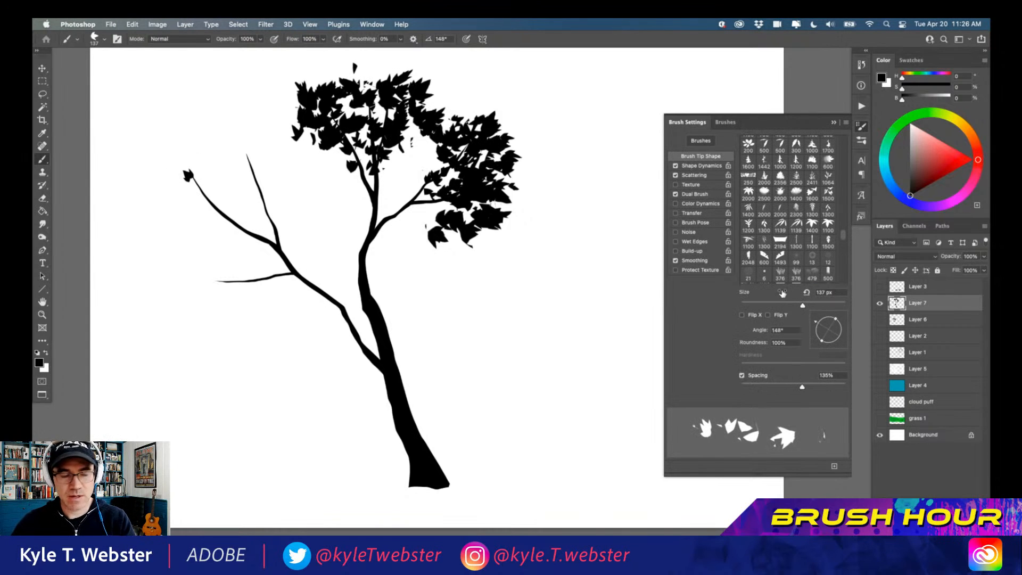
click(204, 176)
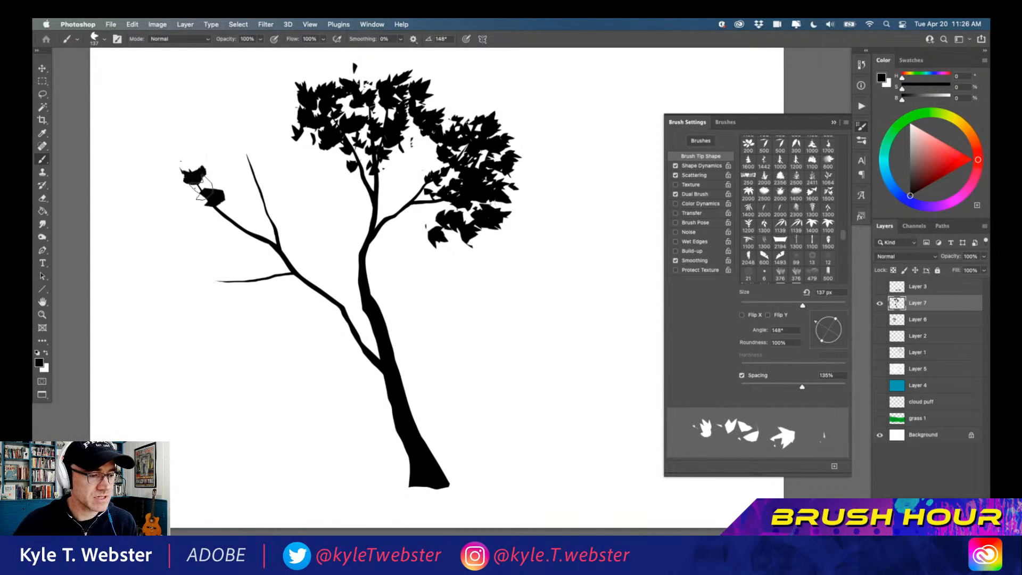
mouse_move(189, 172)
mouse_down()
mouse_move(192, 196)
mouse_move(175, 183)
mouse_move(206, 167)
mouse_move(176, 159)
mouse_move(168, 171)
mouse_move(211, 168)
mouse_move(215, 188)
mouse_move(207, 150)
mouse_move(165, 160)
mouse_move(173, 192)
mouse_move(149, 191)
mouse_up()
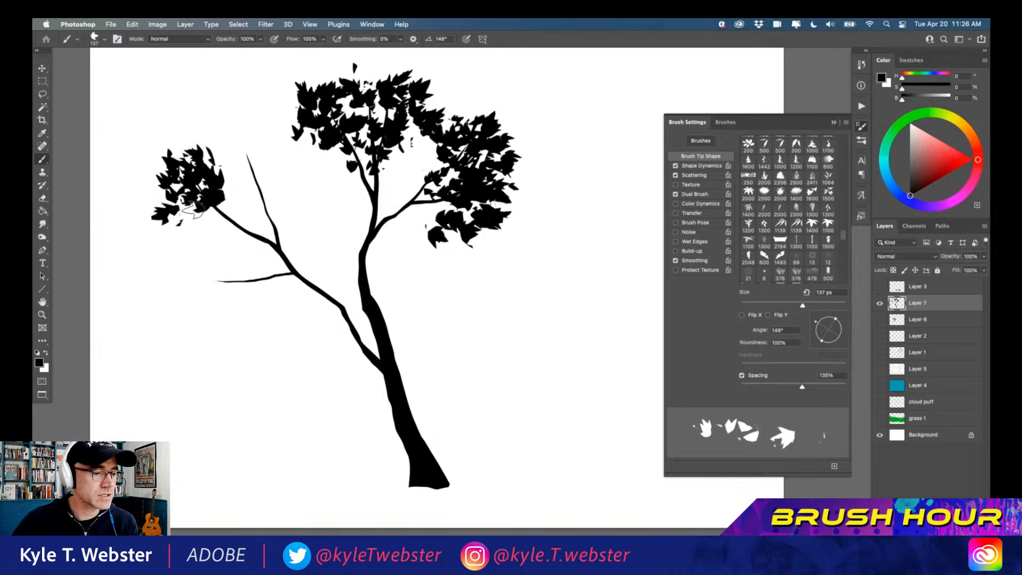
drag(218, 210, 197, 213)
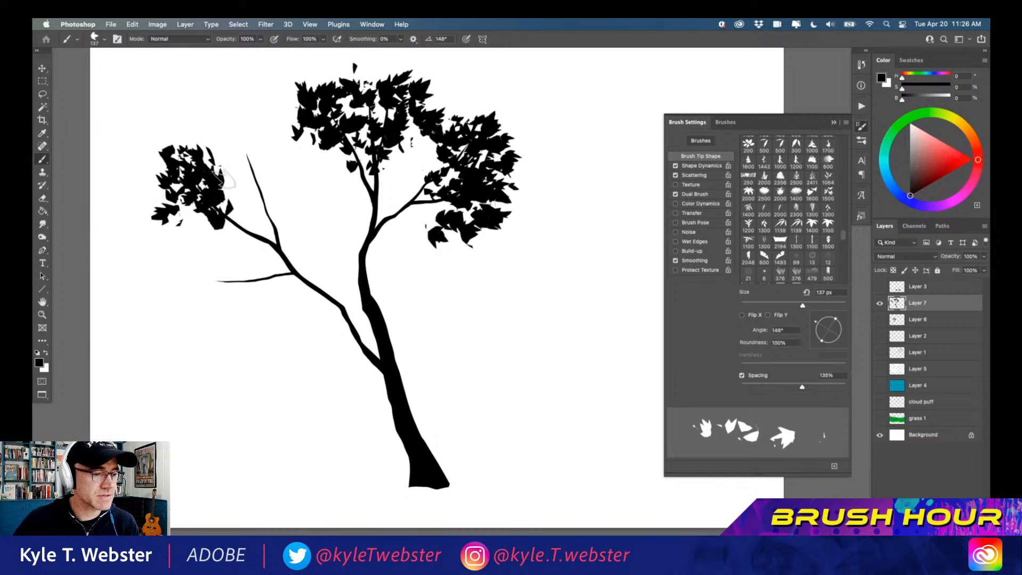
Step: Paint leaves over the rising left offshoot and around the tip of the horizontal left branch
mouse_move(235, 180)
mouse_down()
mouse_move(252, 152)
mouse_move(254, 189)
mouse_move(251, 149)
mouse_move(234, 146)
mouse_move(218, 157)
mouse_move(247, 144)
mouse_move(265, 199)
mouse_move(276, 163)
mouse_move(257, 138)
mouse_move(284, 159)
mouse_move(295, 152)
mouse_move(273, 171)
mouse_move(272, 205)
mouse_move(218, 197)
mouse_move(276, 144)
mouse_move(249, 168)
mouse_move(280, 210)
mouse_move(239, 233)
mouse_move(222, 225)
mouse_move(236, 215)
mouse_move(211, 240)
mouse_move(247, 273)
mouse_move(208, 284)
mouse_up()
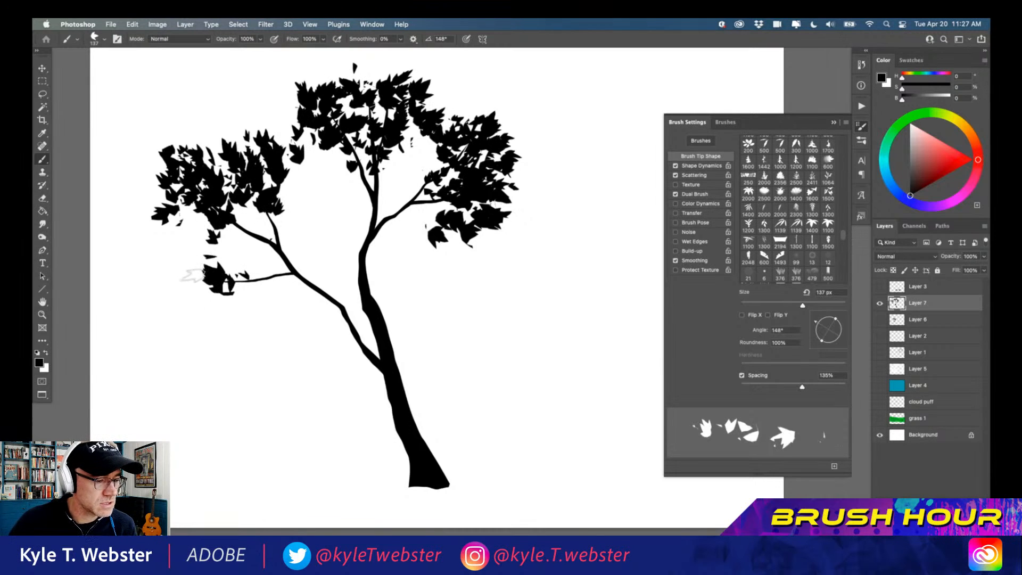
mouse_move(210, 291)
mouse_down()
mouse_move(187, 290)
mouse_move(181, 282)
mouse_move(213, 266)
mouse_move(244, 269)
mouse_move(218, 257)
mouse_move(227, 255)
mouse_move(178, 267)
mouse_move(222, 274)
mouse_up()
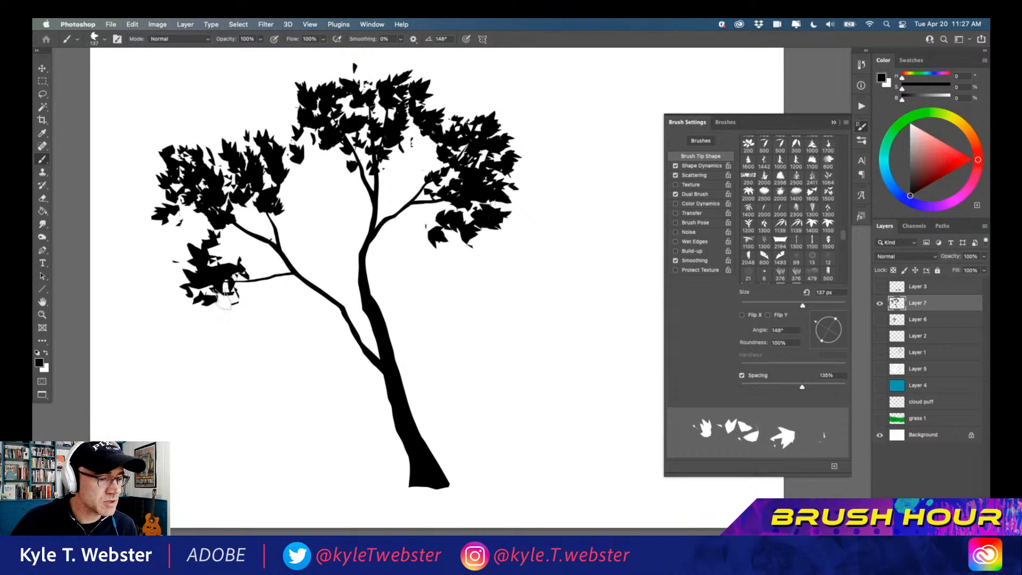
drag(221, 227, 234, 236)
Step: Fill the gaps in the crown with leaves inside the right foliage, around the central branches and between the left and top clusters
drag(434, 159, 411, 178)
mouse_move(362, 184)
mouse_down()
mouse_move(306, 135)
mouse_move(285, 141)
mouse_up()
drag(380, 213, 355, 184)
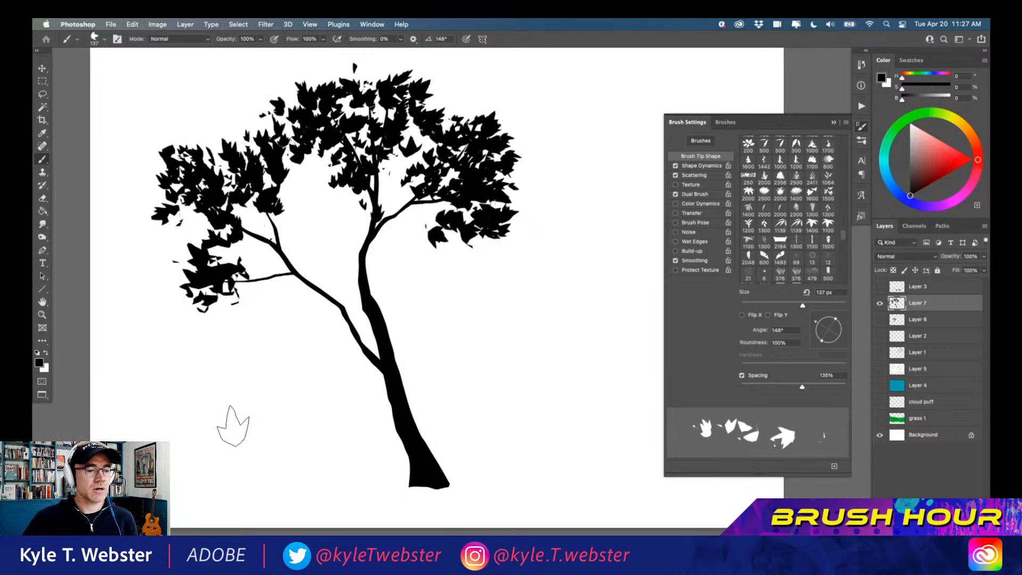
Step: Select the Foliage Pro 2 concept brush and paint a dense arched mass of small leaves to the right of the trunk
key(space)
mouse_move(336, 349)
mouse_down()
mouse_move(260, 368)
mouse_move(292, 359)
mouse_move(280, 345)
mouse_up()
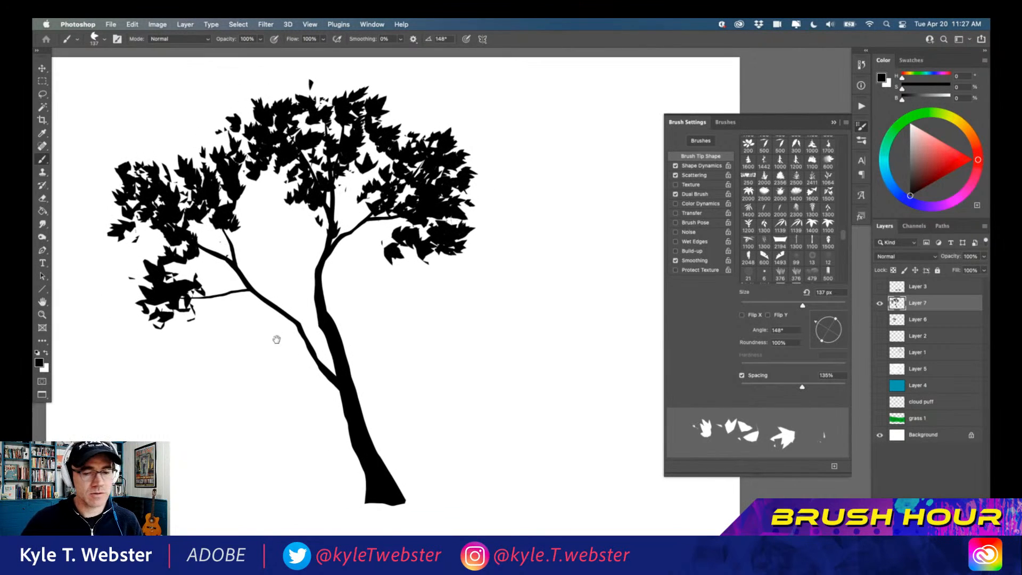
click(726, 123)
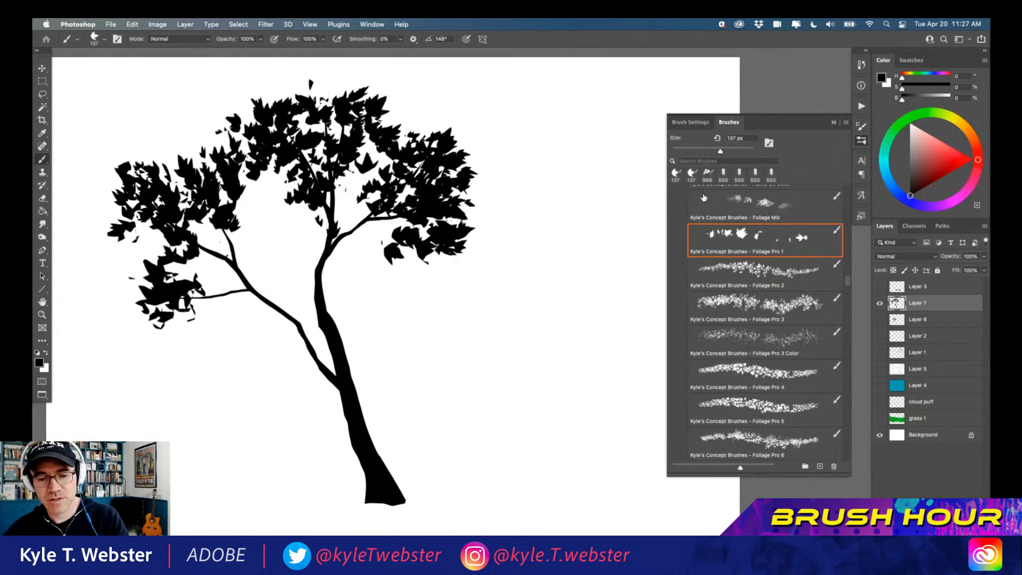
click(740, 270)
mouse_move(581, 376)
mouse_down()
mouse_move(506, 372)
mouse_move(532, 351)
mouse_move(585, 377)
mouse_move(532, 335)
mouse_move(591, 344)
mouse_move(567, 309)
mouse_move(577, 298)
mouse_move(623, 383)
mouse_move(618, 410)
mouse_up()
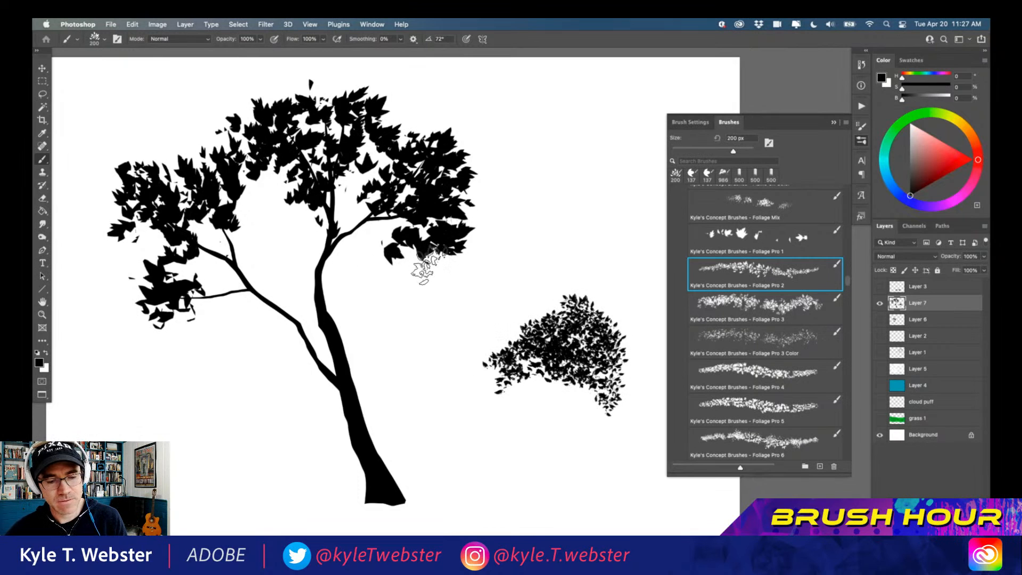
Step: Paint small leaf clusters above the arched leaf mass, and fill lassoed trunk and branch shapes among them with black to form a small tree
mouse_move(626, 213)
mouse_down()
mouse_move(617, 186)
mouse_move(617, 213)
mouse_move(582, 185)
mouse_move(628, 213)
mouse_move(620, 226)
mouse_move(561, 226)
mouse_move(575, 245)
mouse_move(550, 238)
mouse_move(554, 218)
mouse_move(542, 249)
mouse_move(570, 240)
mouse_move(528, 237)
mouse_move(559, 207)
mouse_move(543, 205)
mouse_move(551, 175)
mouse_move(540, 178)
mouse_move(539, 190)
mouse_move(567, 203)
mouse_move(556, 157)
mouse_move(575, 173)
mouse_move(541, 160)
mouse_move(527, 208)
mouse_move(610, 232)
mouse_move(588, 218)
mouse_move(596, 207)
mouse_move(583, 203)
mouse_move(613, 254)
mouse_up()
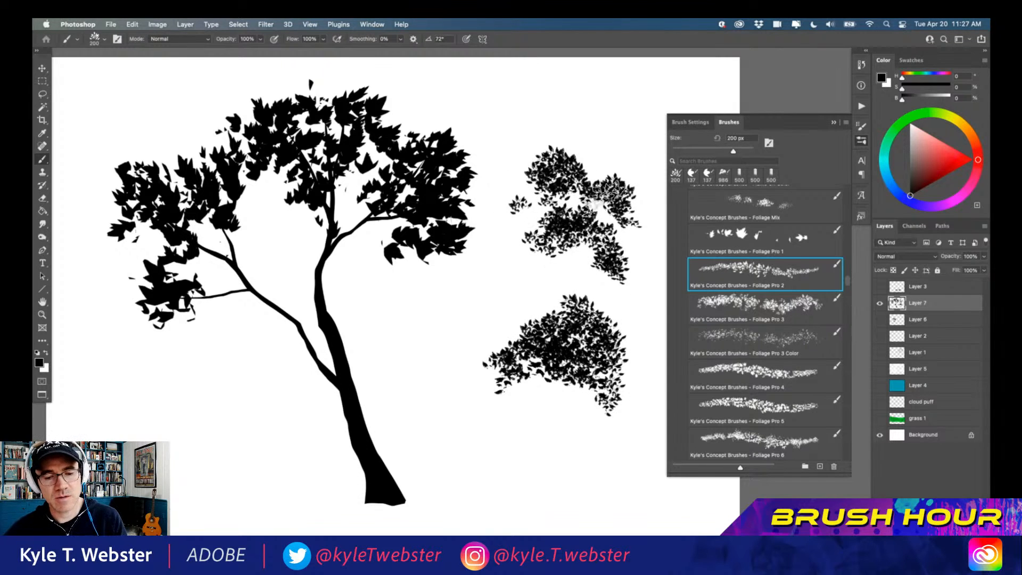
drag(525, 209, 532, 213)
key(l)
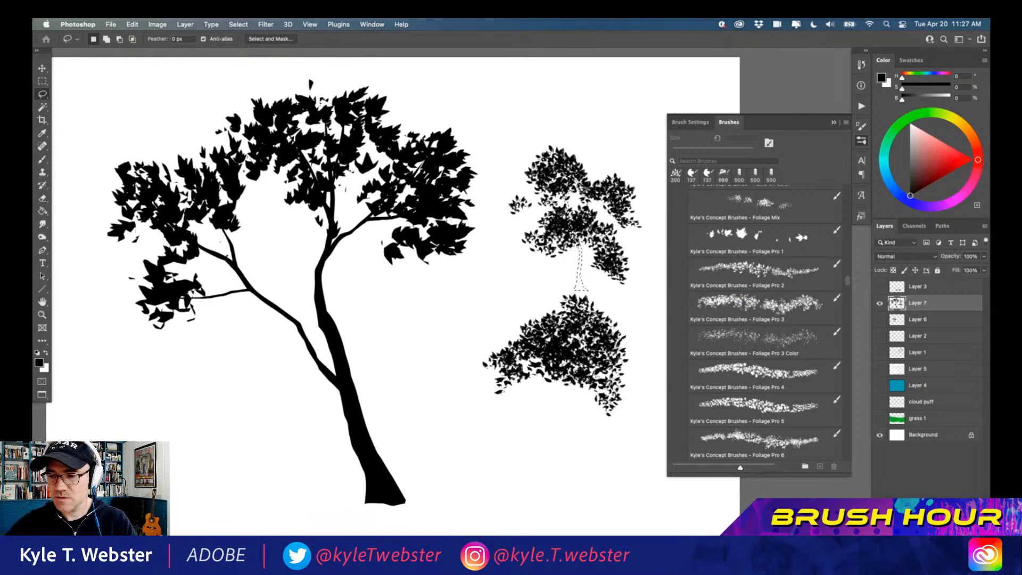
key(shift)
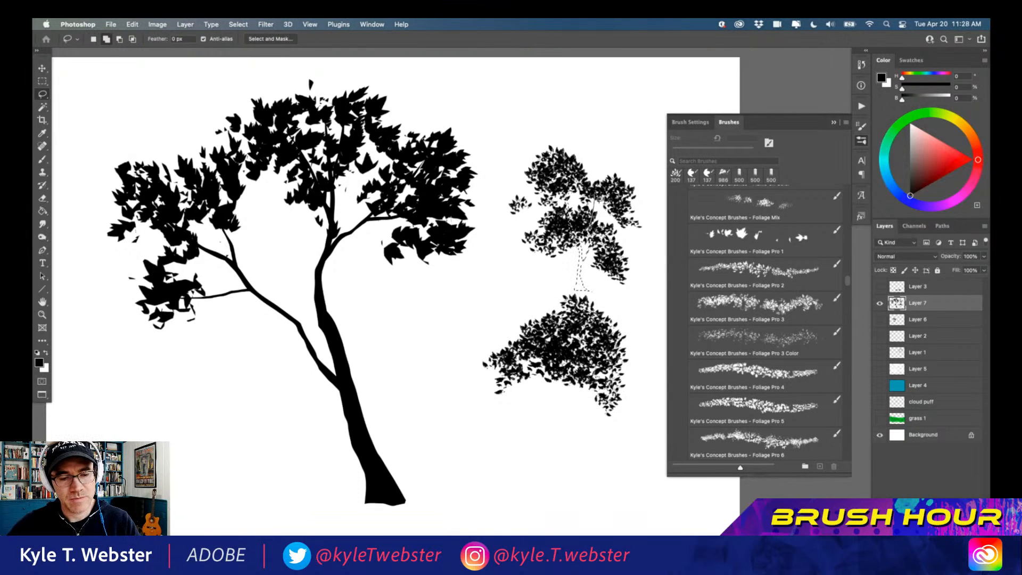
key(shift)
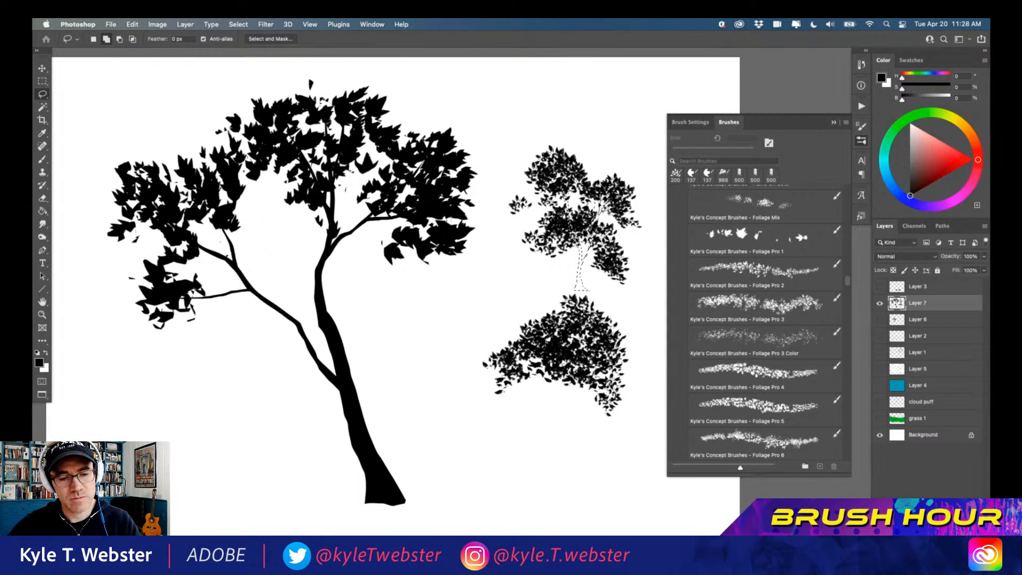
mouse_move(598, 228)
mouse_down()
mouse_move(611, 217)
mouse_move(580, 234)
mouse_move(529, 213)
mouse_move(576, 239)
mouse_up()
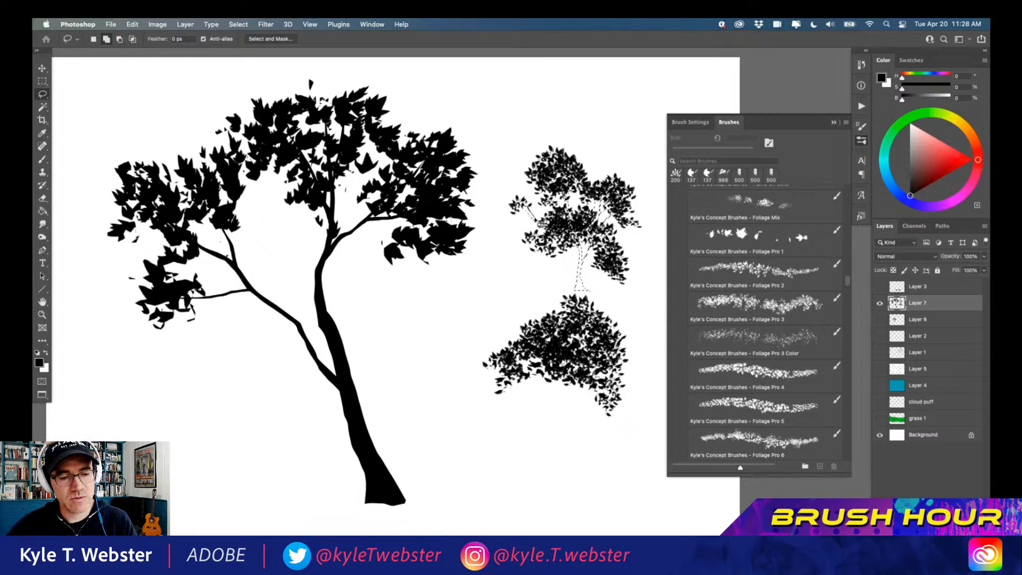
key(alt+BackSpace)
key(super+d)
Step: Select the Foliage Pro 3 concept brush and paint a horizontal strip of leaves along the base of the small tree
drag(510, 263, 448, 274)
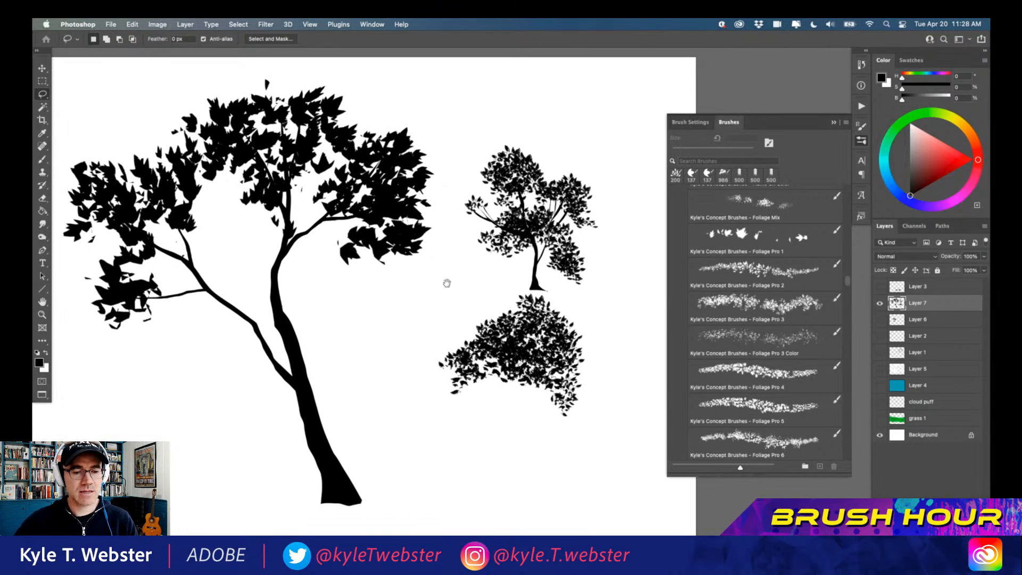
key(b)
drag(554, 291, 471, 291)
click(727, 305)
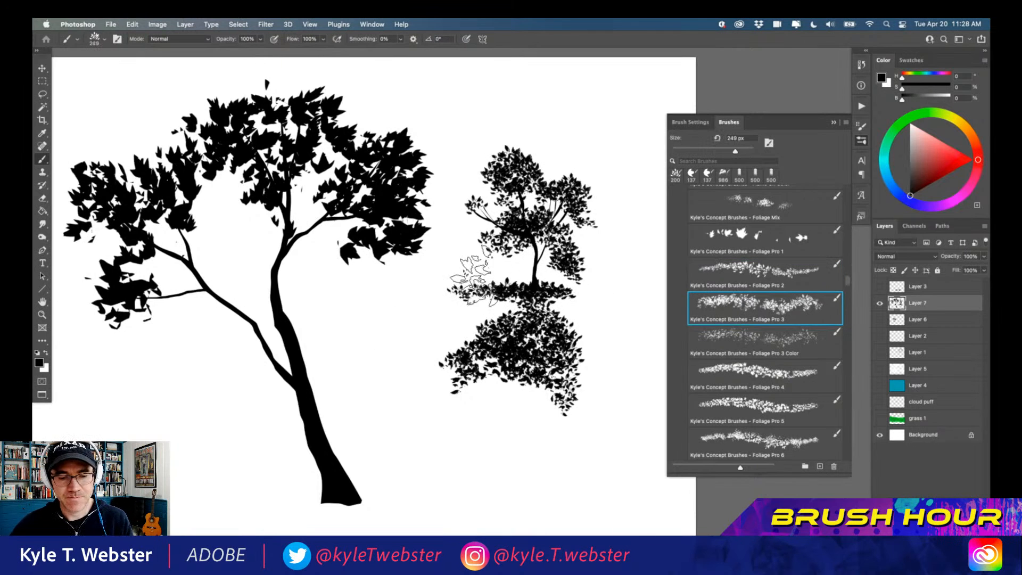
drag(549, 295, 399, 297)
drag(384, 383, 352, 384)
drag(352, 383, 395, 356)
Step: Clear all the painted trees and foliage from Layer 7 and remove the selection
key(super+a)
key(BackSpace)
key(super+d)
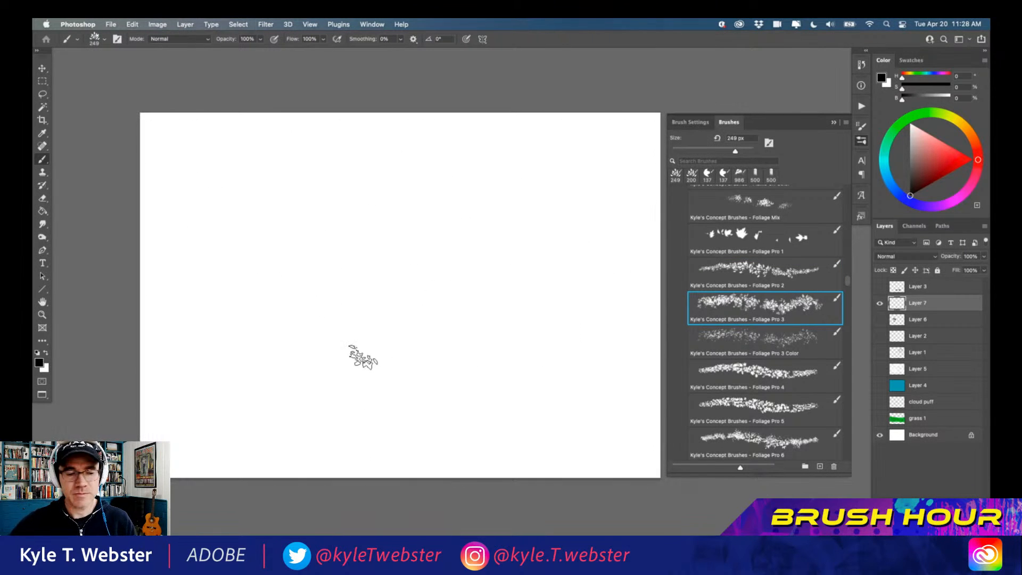
Step: Paint leaf masses across the canvas with Foliage Pro 3 while checking its Dual Brush settings and blend mode, and clear the layer
mouse_move(453, 257)
mouse_down()
mouse_move(453, 222)
mouse_move(386, 255)
mouse_move(397, 235)
mouse_move(293, 227)
mouse_move(388, 300)
mouse_move(277, 312)
mouse_move(317, 264)
mouse_move(227, 243)
mouse_move(338, 227)
mouse_move(309, 174)
mouse_move(453, 190)
mouse_move(490, 259)
mouse_move(509, 209)
mouse_move(563, 225)
mouse_move(535, 268)
mouse_move(466, 244)
mouse_move(559, 254)
mouse_move(573, 201)
mouse_move(484, 164)
mouse_move(288, 177)
mouse_move(576, 159)
mouse_up()
key(super+plus)
key(F5)
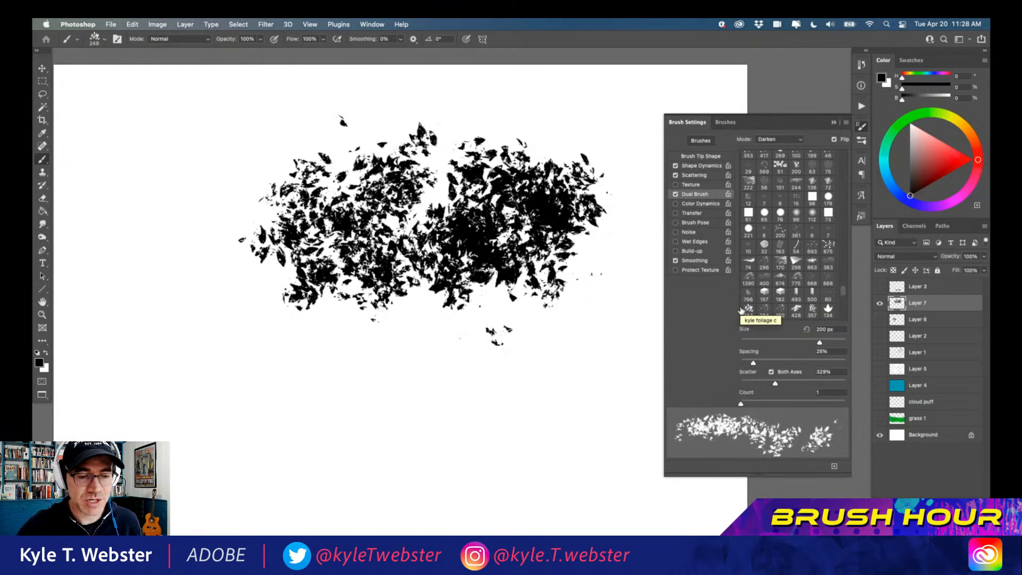
mouse_move(394, 367)
mouse_down()
mouse_move(265, 406)
mouse_move(368, 430)
mouse_move(256, 438)
mouse_move(295, 382)
mouse_move(425, 429)
mouse_move(425, 402)
mouse_move(451, 391)
mouse_move(159, 368)
mouse_up()
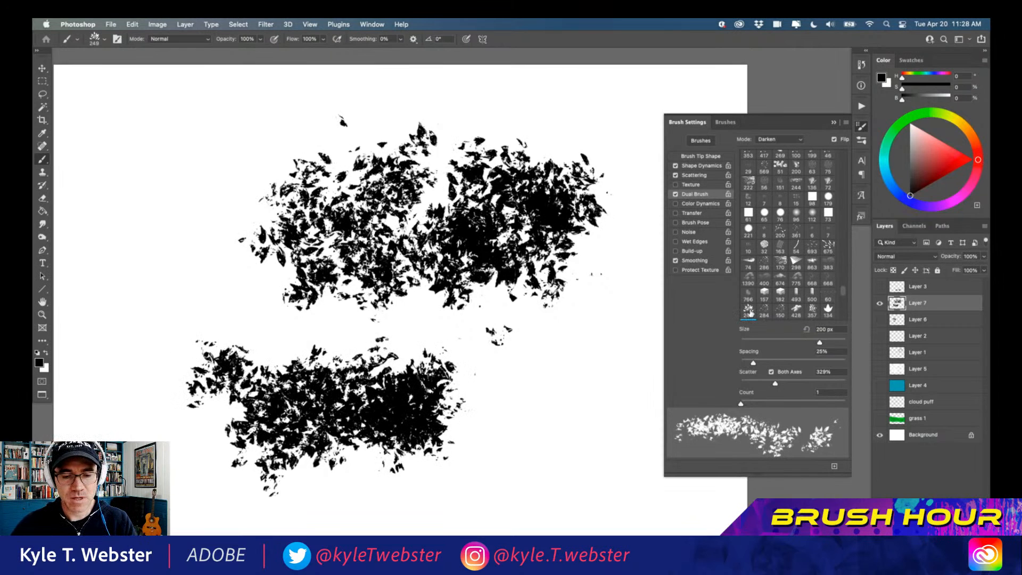
mouse_move(480, 421)
mouse_down()
mouse_move(512, 418)
mouse_move(448, 380)
mouse_move(468, 327)
mouse_up()
click(762, 140)
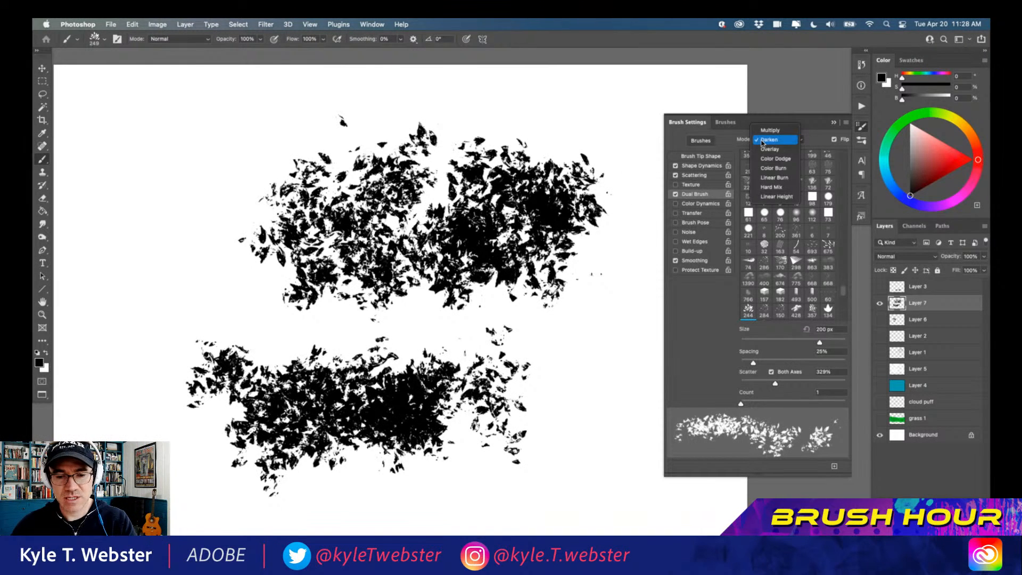
drag(537, 365, 607, 327)
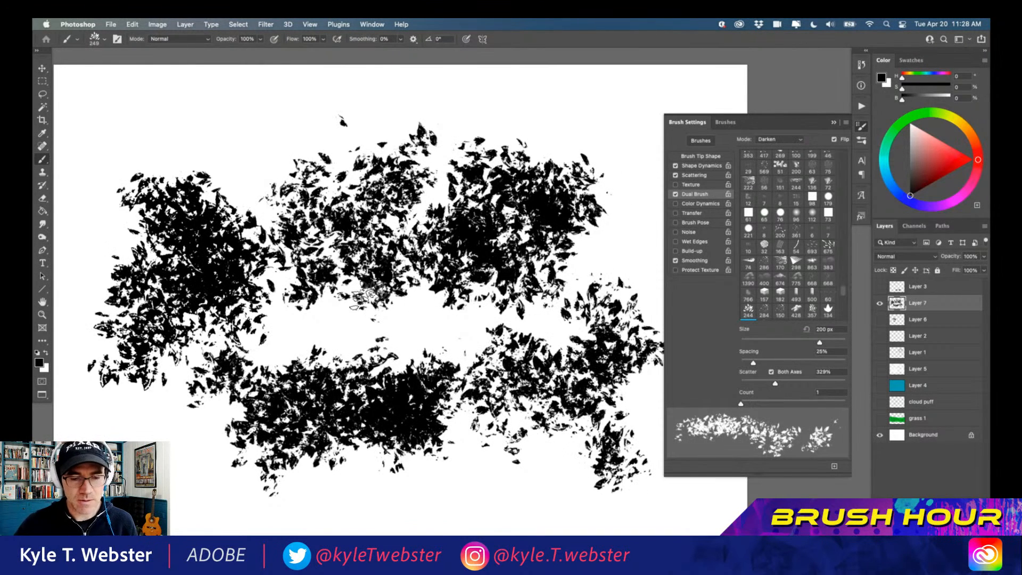
key(super+a)
key(Delete)
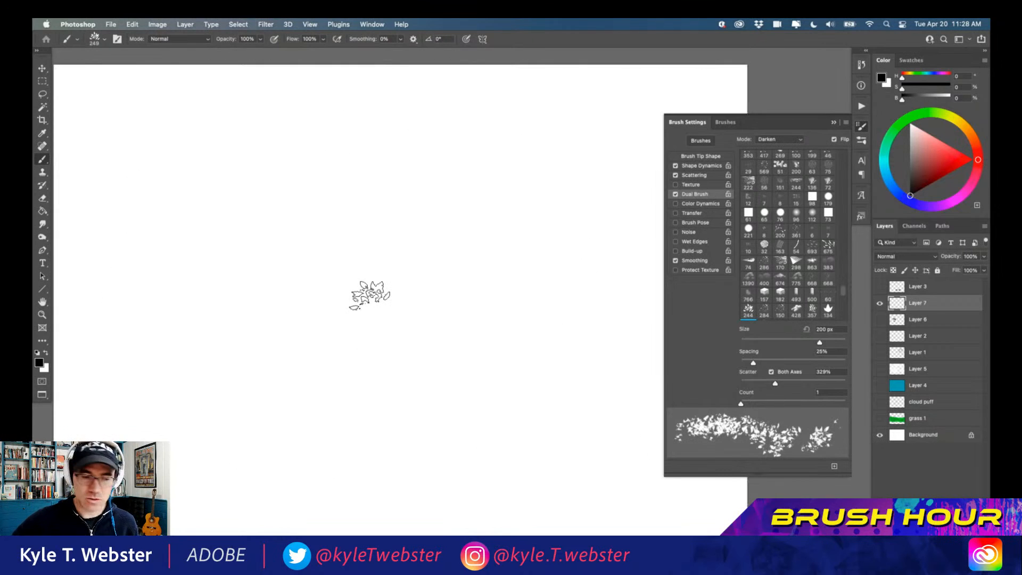
Step: Set the Size Jitter control in Shape Dynamics to Pen Pressure and paint two leaf masses to test it
click(687, 176)
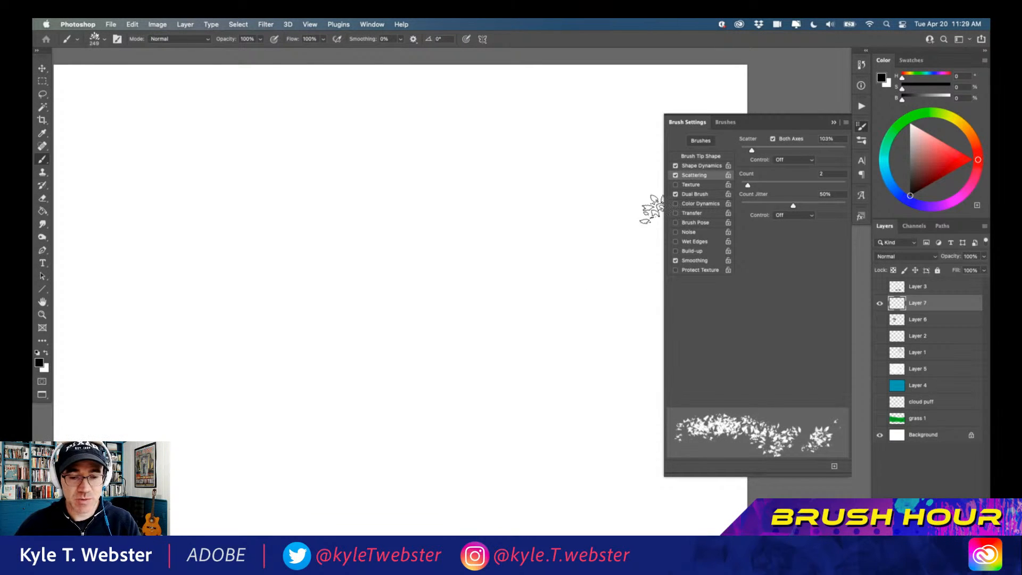
click(686, 166)
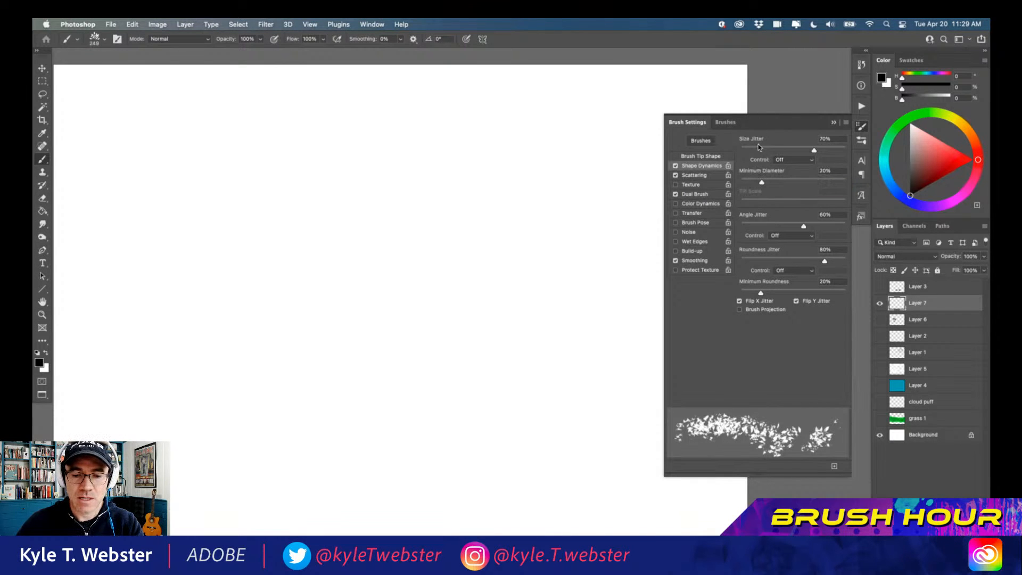
click(780, 160)
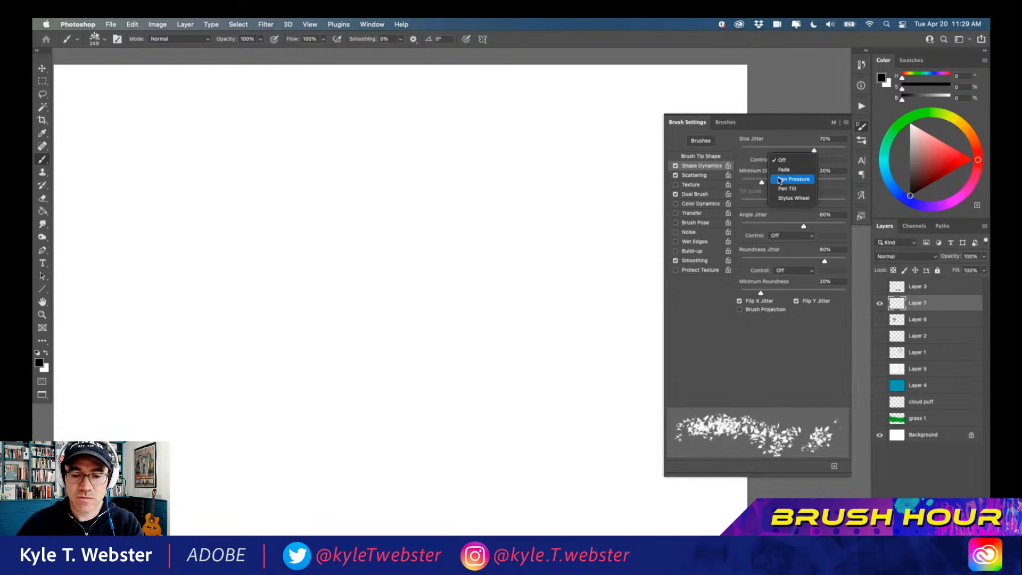
click(781, 176)
mouse_move(536, 297)
mouse_down()
mouse_move(420, 293)
mouse_move(519, 289)
mouse_move(468, 260)
mouse_move(445, 278)
mouse_move(435, 320)
mouse_move(381, 286)
mouse_move(410, 272)
mouse_move(364, 268)
mouse_move(392, 299)
mouse_move(362, 323)
mouse_move(373, 280)
mouse_move(329, 295)
mouse_move(343, 295)
mouse_move(327, 309)
mouse_move(330, 275)
mouse_move(336, 305)
mouse_move(296, 303)
mouse_move(373, 280)
mouse_move(316, 281)
mouse_move(354, 316)
mouse_move(442, 270)
mouse_move(468, 302)
mouse_move(431, 307)
mouse_move(346, 290)
mouse_up()
mouse_move(377, 172)
mouse_down()
mouse_move(341, 192)
mouse_move(314, 160)
mouse_move(91, 192)
mouse_up()
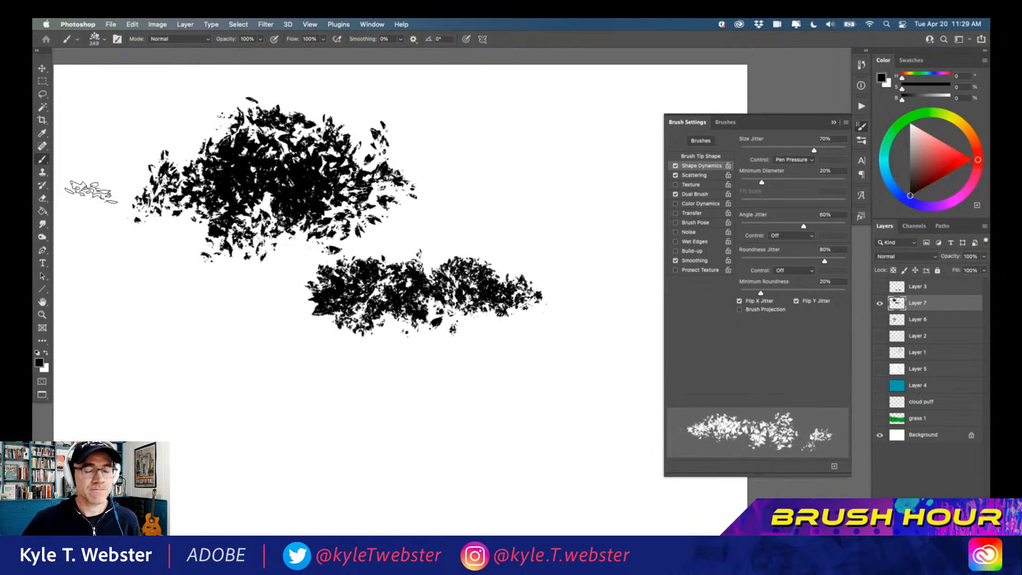
Step: Clear the test foliage from the layer and select the Foliage Pro 3 Color concept brush
key(super+a)
key(BackSpace)
key(super+d)
click(725, 123)
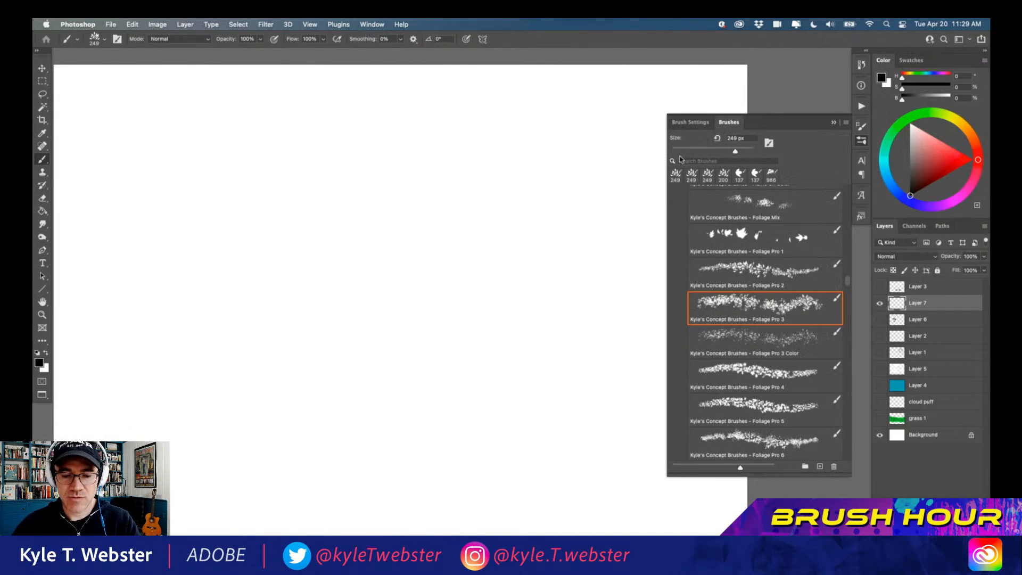
click(725, 337)
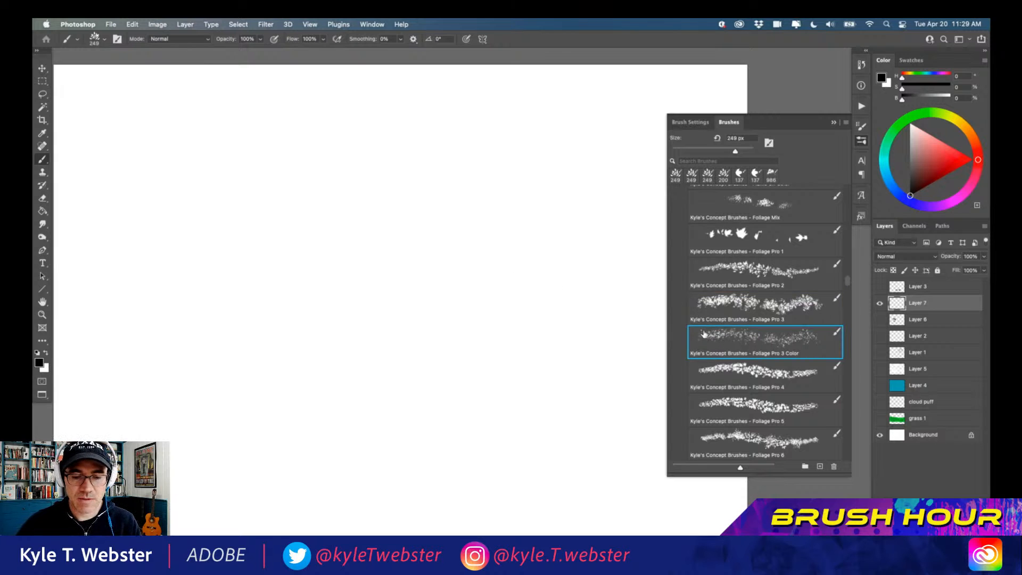
Step: Open the brush settings and set the foreground color to an olive green with H 68, S 74 and B 59
click(680, 123)
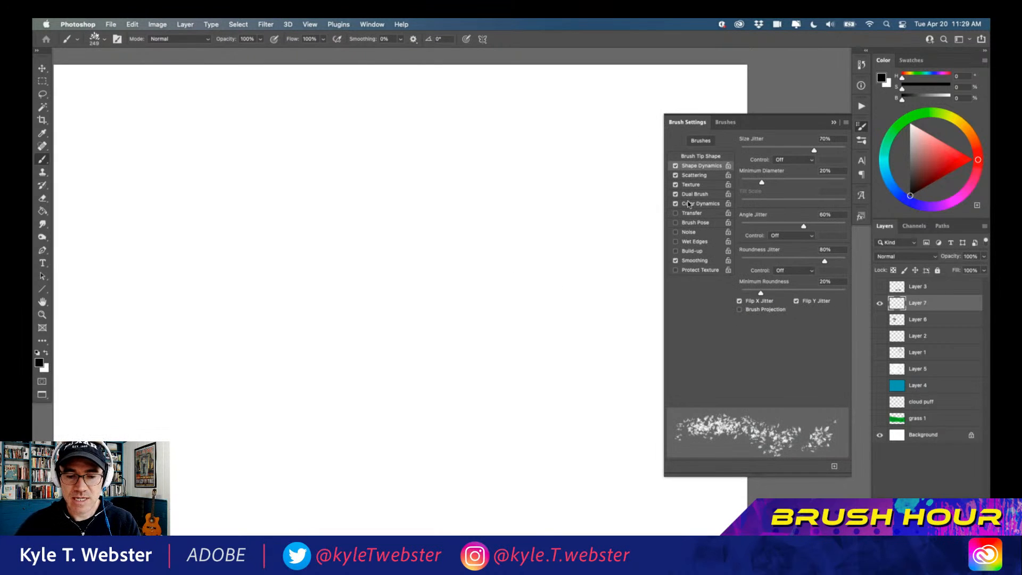
click(925, 115)
click(943, 162)
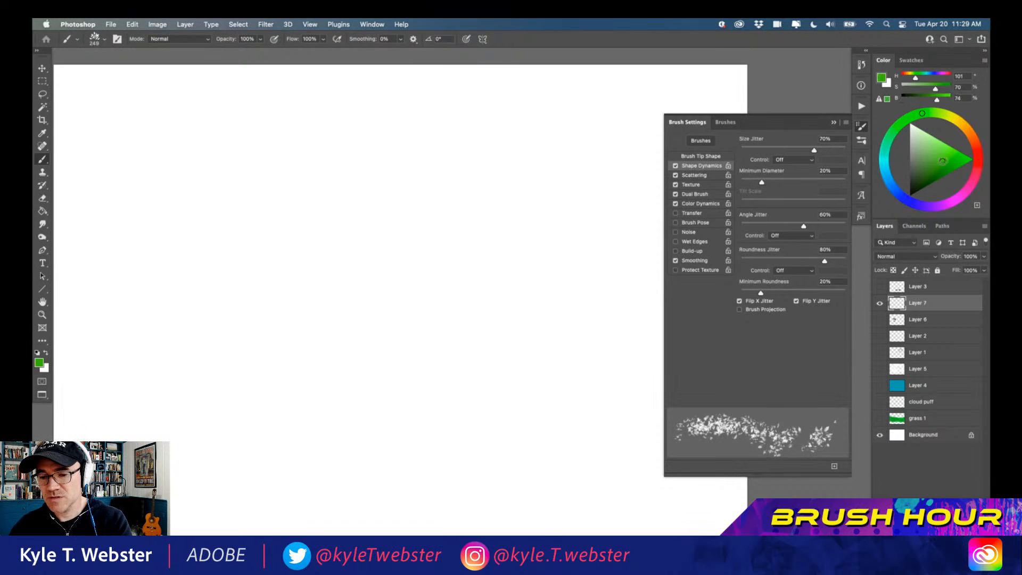
click(949, 117)
click(939, 169)
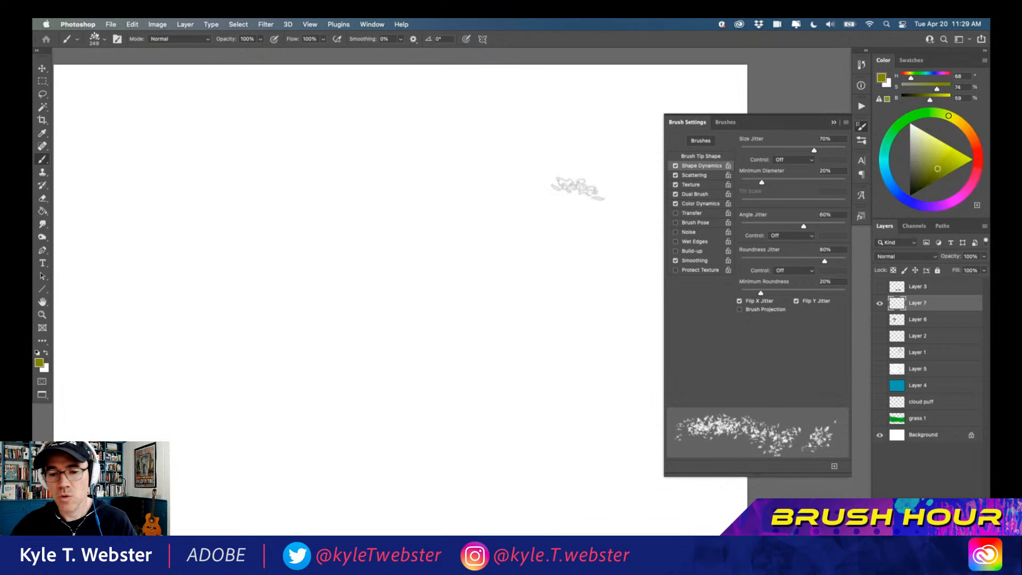
Step: Paint a broad spread of multicolored leaves with Foliage Pro 3 Color and clear the layer
mouse_move(429, 251)
mouse_down()
mouse_move(424, 332)
mouse_move(341, 264)
mouse_move(399, 268)
mouse_move(291, 282)
mouse_move(359, 335)
mouse_move(229, 341)
mouse_move(300, 337)
mouse_move(419, 362)
mouse_move(462, 346)
mouse_move(483, 263)
mouse_move(508, 294)
mouse_move(478, 329)
mouse_move(546, 269)
mouse_move(415, 203)
mouse_move(345, 206)
mouse_move(256, 233)
mouse_move(150, 319)
mouse_move(124, 355)
mouse_up()
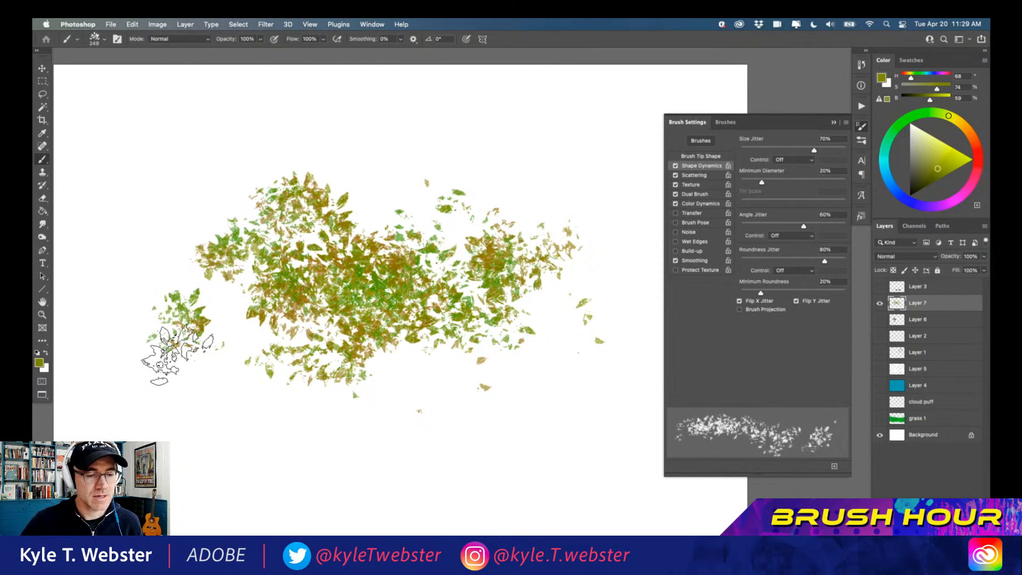
key(super+a)
key(BackSpace)
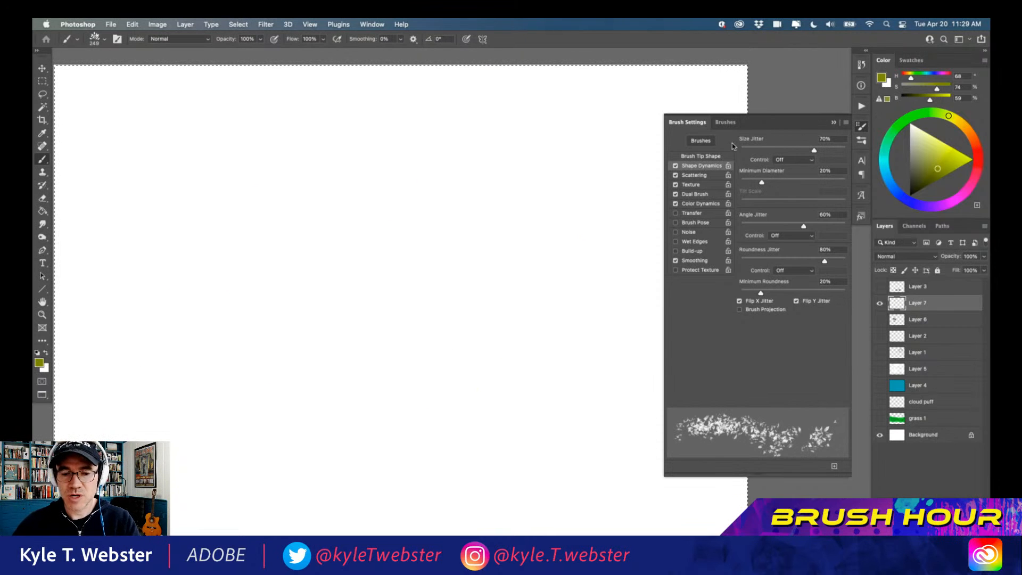
Step: Select the Foliage Pro 6 concept brush, paint several olive foliage clusters across the canvas, and clear them
click(726, 122)
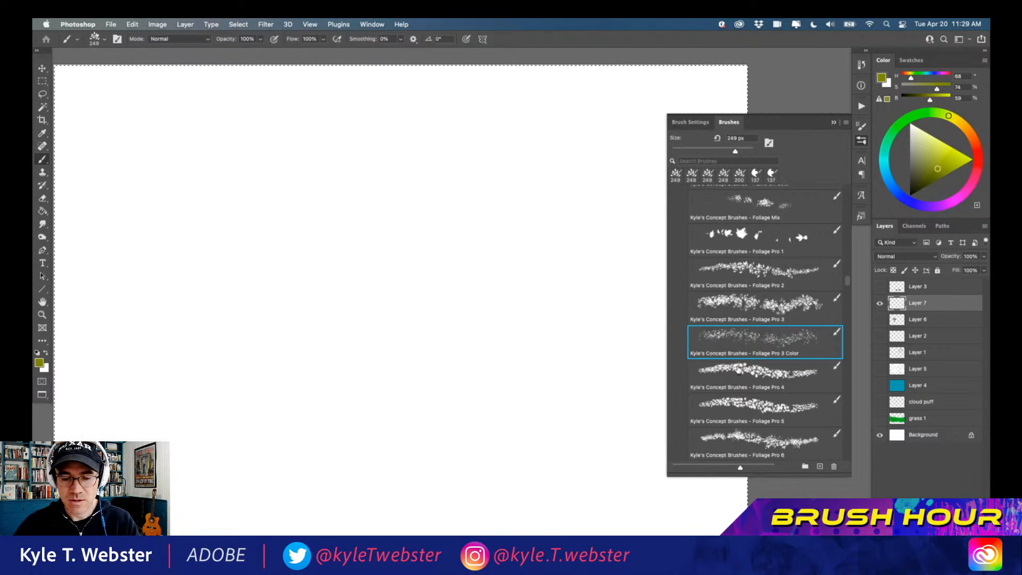
scroll(848, 282, down, 3)
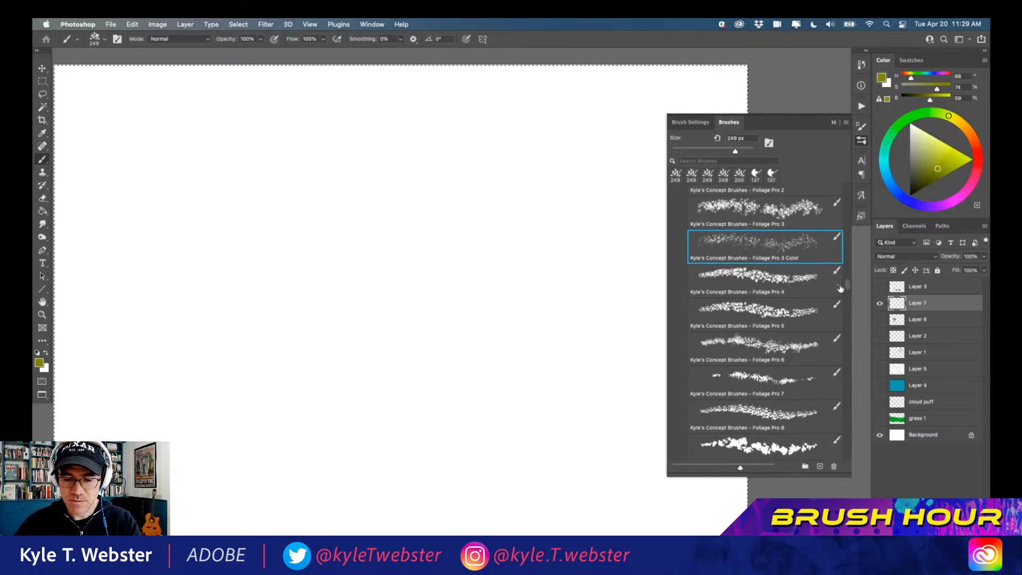
click(768, 349)
mouse_move(479, 272)
mouse_down()
mouse_move(326, 238)
mouse_move(395, 284)
mouse_move(367, 322)
mouse_move(294, 296)
mouse_move(348, 275)
mouse_move(262, 295)
mouse_move(343, 231)
mouse_move(237, 237)
mouse_move(331, 203)
mouse_move(241, 192)
mouse_move(267, 243)
mouse_move(202, 264)
mouse_move(252, 224)
mouse_move(171, 238)
mouse_move(142, 273)
mouse_up()
mouse_move(554, 306)
mouse_down()
mouse_move(587, 301)
mouse_move(526, 306)
mouse_move(565, 281)
mouse_move(522, 264)
mouse_move(497, 303)
mouse_move(517, 283)
mouse_move(597, 267)
mouse_move(508, 215)
mouse_move(579, 238)
mouse_move(600, 223)
mouse_up()
mouse_move(600, 224)
mouse_down()
mouse_move(507, 231)
mouse_move(486, 259)
mouse_move(521, 264)
mouse_move(444, 235)
mouse_move(433, 272)
mouse_up()
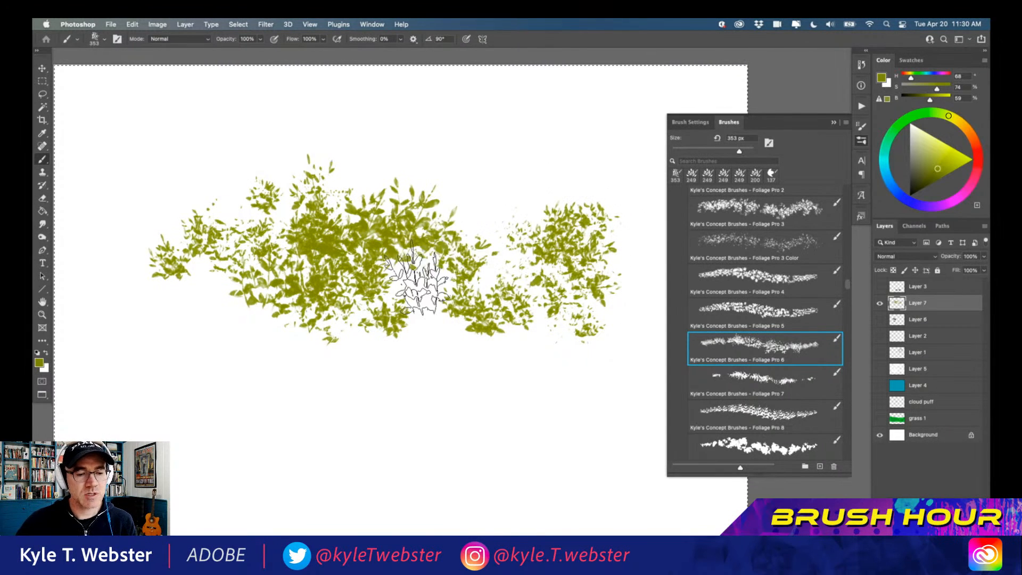
mouse_move(250, 325)
mouse_down()
mouse_move(194, 351)
mouse_move(160, 332)
mouse_move(142, 384)
mouse_move(189, 398)
mouse_up()
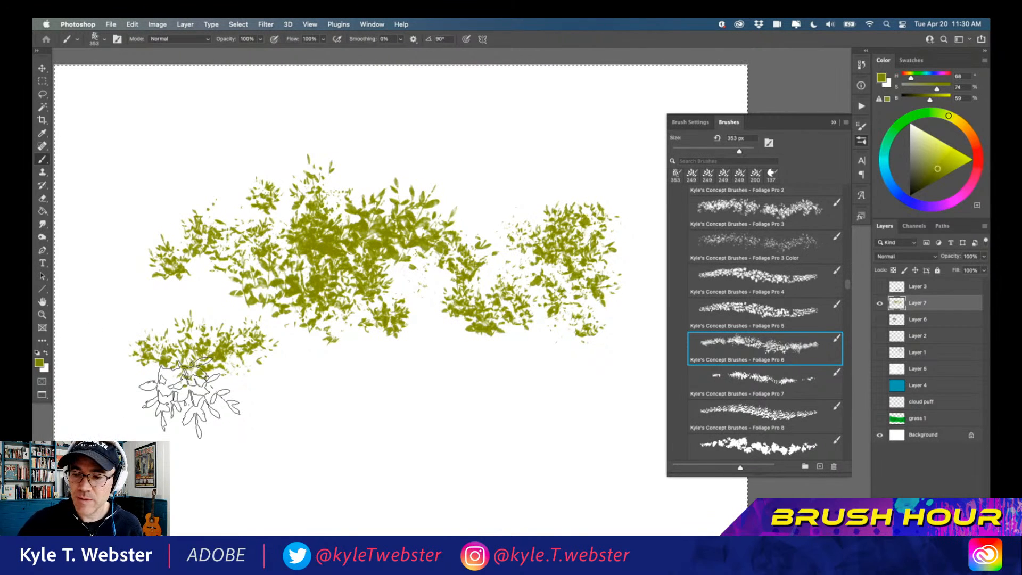
key(Delete)
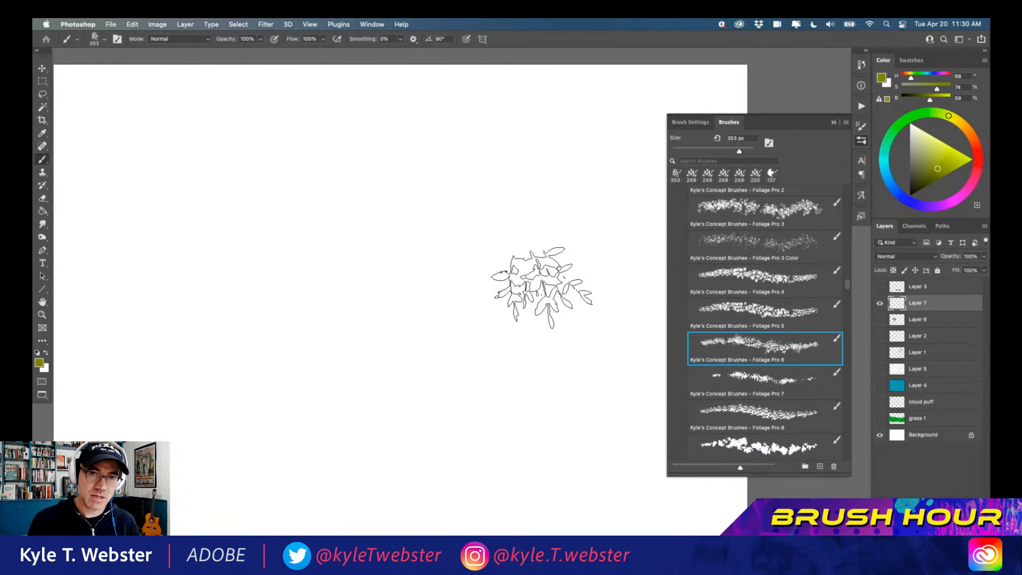
Step: Select the Fast Grass 1 concept brush and paint a wide patch of grass across the lower half of the canvas
scroll(676, 255, up, 15)
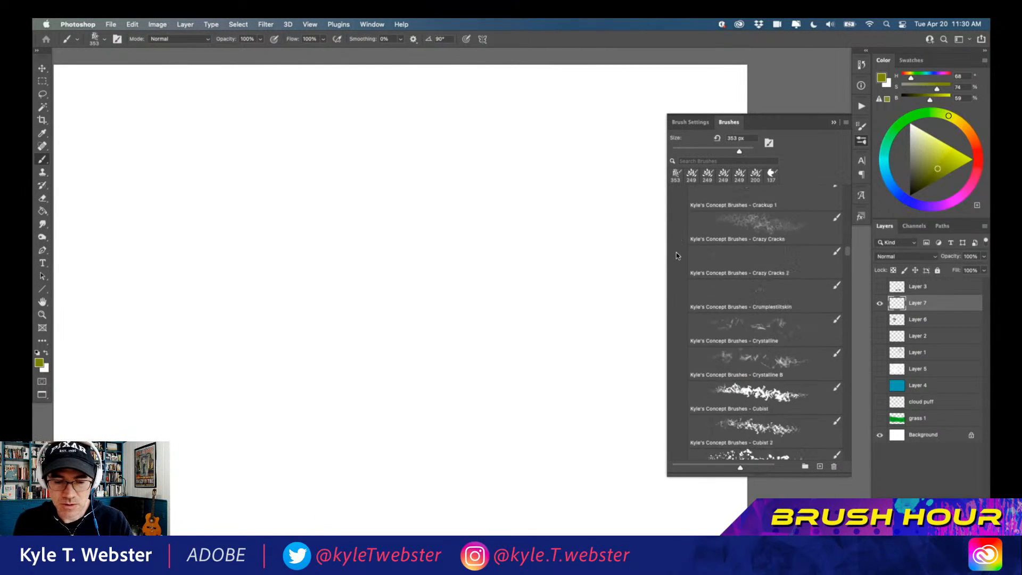
scroll(675, 257, down, 10)
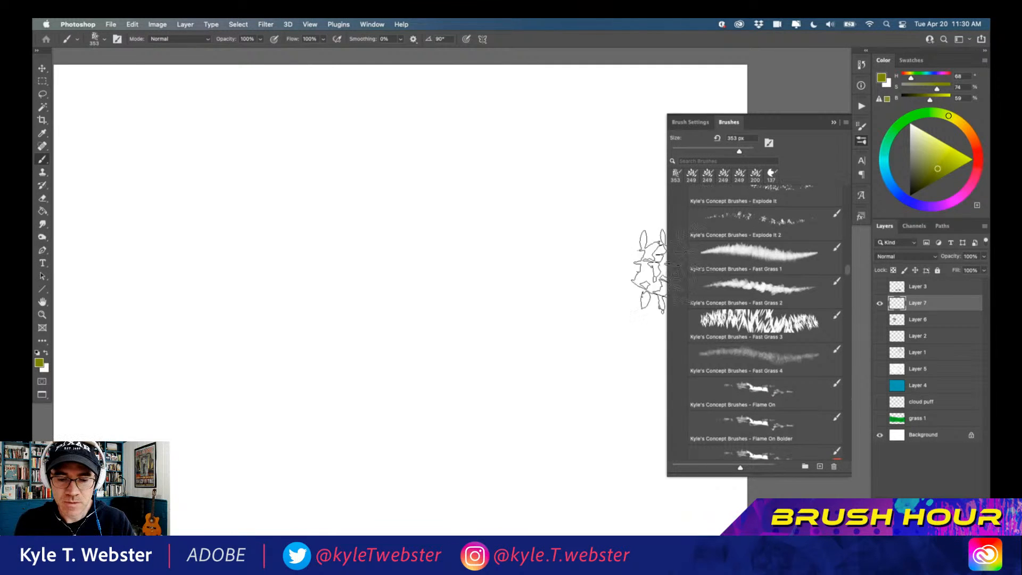
click(748, 256)
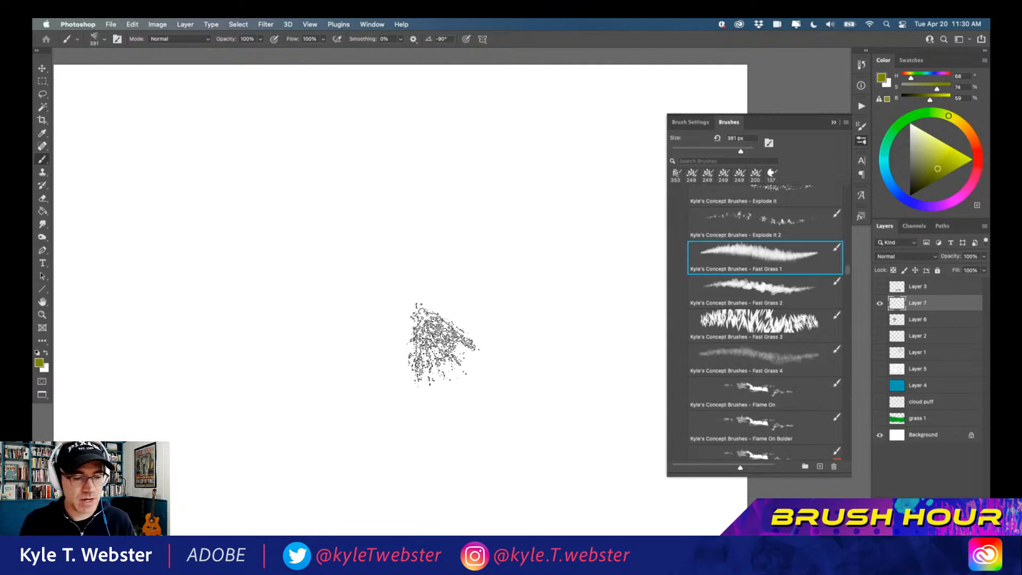
mouse_move(557, 386)
mouse_down()
mouse_move(216, 366)
mouse_move(533, 353)
mouse_move(317, 336)
mouse_move(180, 351)
mouse_move(569, 395)
mouse_move(324, 364)
mouse_move(365, 360)
mouse_move(596, 400)
mouse_move(449, 355)
mouse_move(554, 348)
mouse_move(441, 353)
mouse_move(462, 386)
mouse_move(142, 388)
mouse_move(361, 340)
mouse_move(97, 359)
mouse_move(287, 313)
mouse_move(71, 328)
mouse_move(240, 310)
mouse_move(632, 363)
mouse_move(603, 344)
mouse_move(413, 289)
mouse_move(244, 287)
mouse_move(514, 306)
mouse_move(552, 319)
mouse_move(253, 300)
mouse_move(561, 300)
mouse_move(308, 278)
mouse_move(159, 298)
mouse_move(524, 347)
mouse_move(219, 333)
mouse_move(232, 348)
mouse_move(562, 415)
mouse_move(427, 399)
mouse_move(119, 403)
mouse_move(410, 392)
mouse_move(425, 351)
mouse_move(260, 363)
mouse_move(350, 417)
mouse_move(155, 393)
mouse_move(66, 407)
mouse_move(639, 408)
mouse_move(553, 353)
mouse_move(600, 333)
mouse_move(433, 306)
mouse_move(276, 298)
mouse_move(423, 282)
mouse_move(583, 377)
mouse_move(439, 370)
mouse_up()
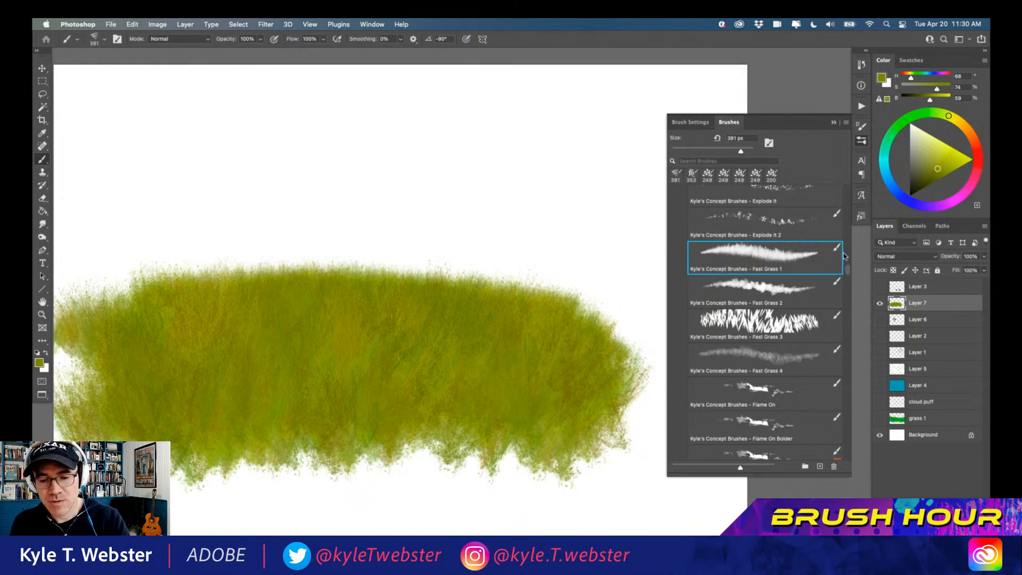
Step: Select the Foliage Pro 6 concept brush and brighten the foreground color to H 68, S 73 and B 73
scroll(706, 290, down, 5)
scroll(708, 282, down, 1)
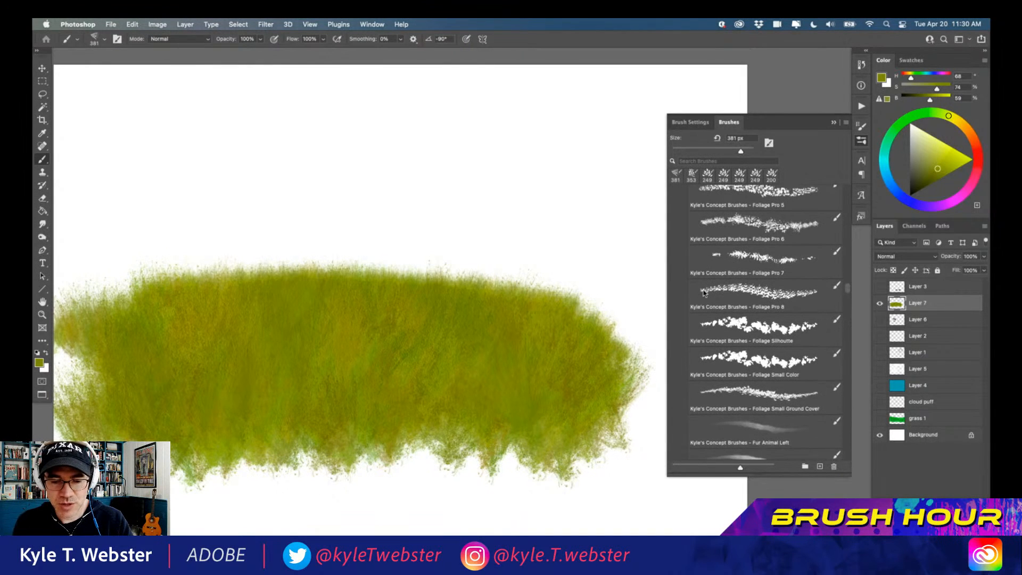
click(711, 270)
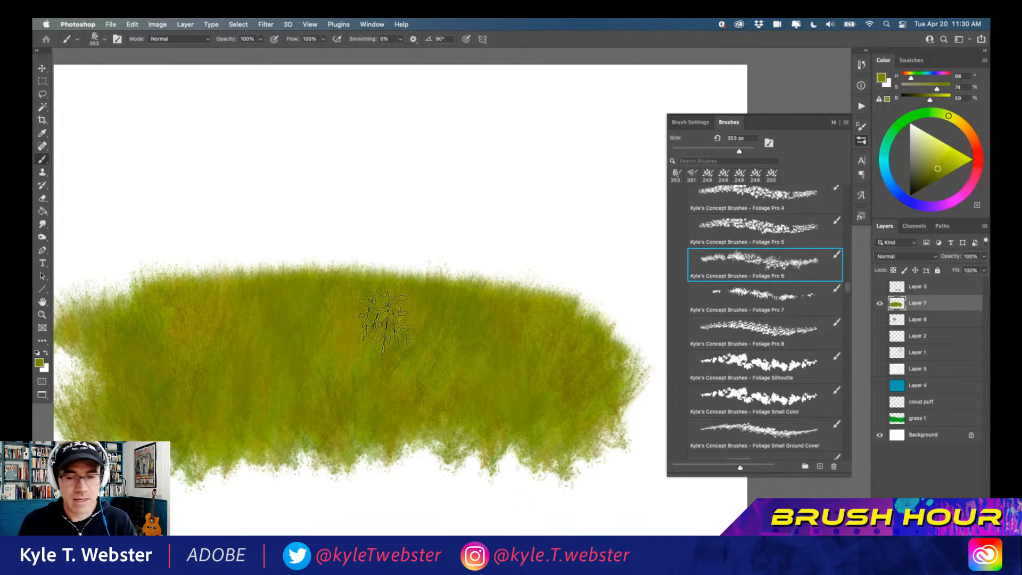
drag(938, 166, 943, 162)
Step: Paint light yellow-green leaf clusters over the middle and both sides of the grass patch and along its upper right edge
mouse_move(396, 353)
mouse_down()
mouse_move(363, 322)
mouse_move(322, 325)
mouse_move(346, 373)
mouse_move(296, 380)
mouse_up()
drag(203, 309, 180, 326)
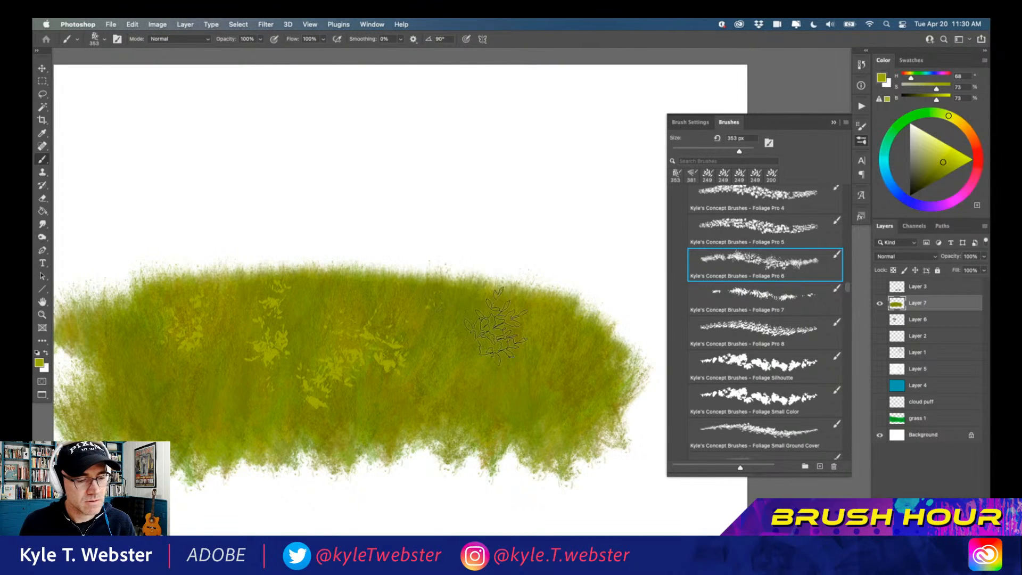
mouse_move(481, 278)
mouse_down()
mouse_move(554, 287)
mouse_move(575, 309)
mouse_up()
drag(588, 352, 595, 364)
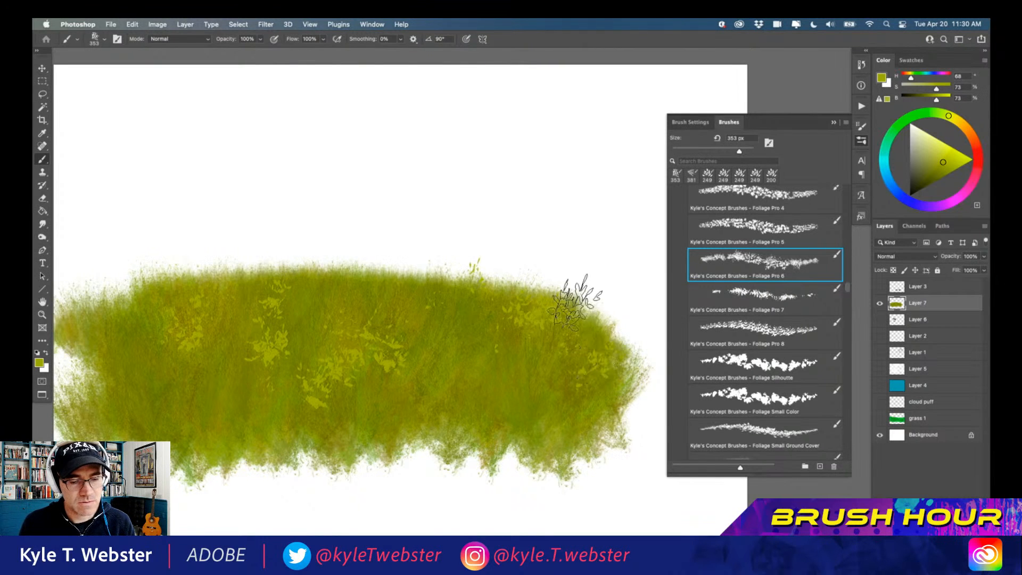
mouse_move(482, 298)
mouse_down()
mouse_move(494, 306)
mouse_move(489, 326)
mouse_up()
drag(592, 367, 589, 379)
drag(495, 331, 505, 349)
Step: Sample olive tones from the painting and add foliage clusters across the left half and upper left edge of the grass
alt+click(391, 379)
drag(357, 366, 331, 367)
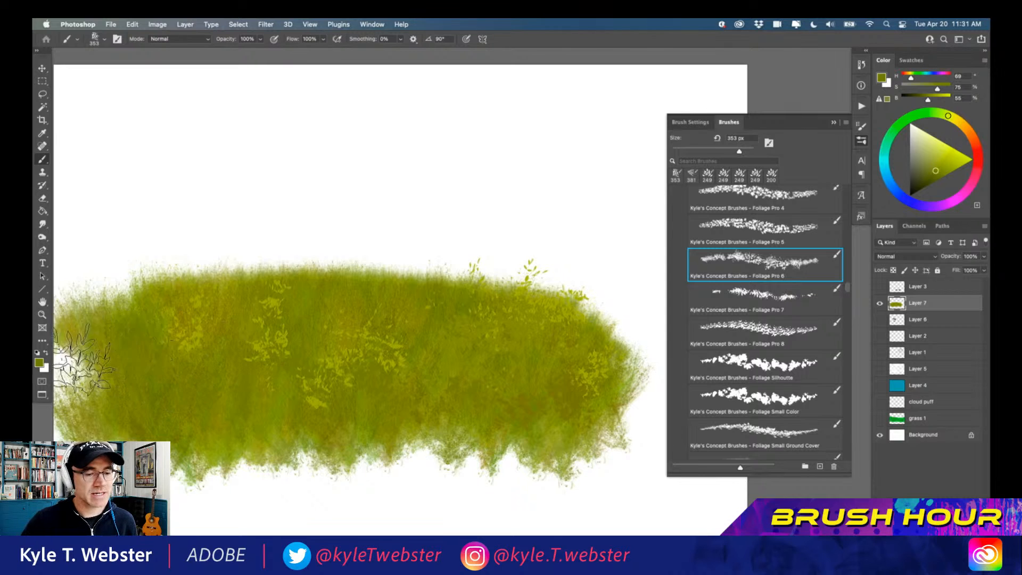
alt+click(282, 384)
super+click(209, 347)
alt+click(299, 310)
drag(215, 276, 226, 299)
mouse_move(209, 345)
mouse_down()
mouse_move(142, 303)
mouse_move(179, 373)
mouse_move(222, 410)
mouse_move(245, 369)
mouse_up()
alt+click(245, 388)
mouse_move(214, 406)
mouse_down()
mouse_move(239, 337)
mouse_move(132, 353)
mouse_move(177, 324)
mouse_move(273, 329)
mouse_move(223, 385)
mouse_move(281, 398)
mouse_up()
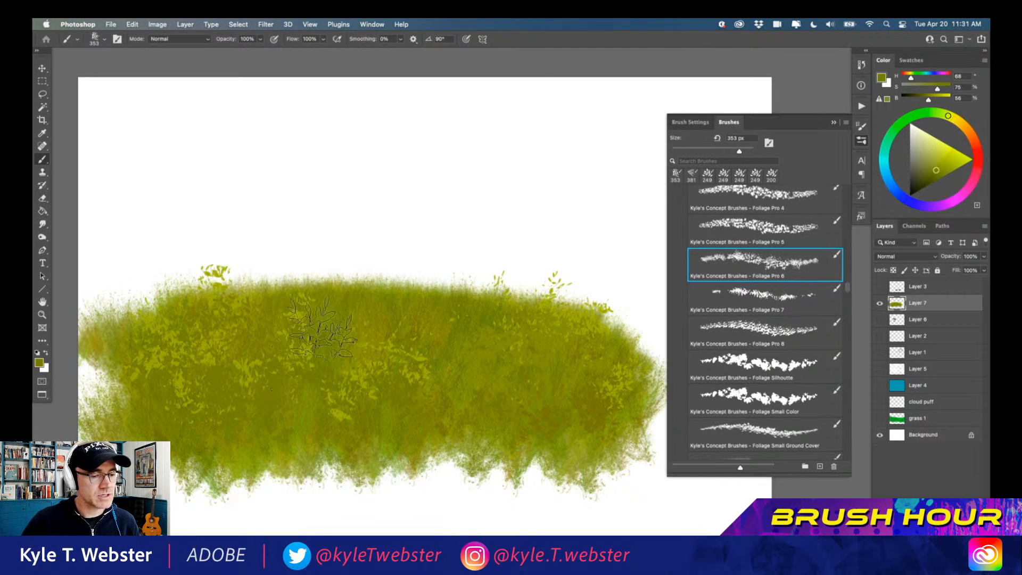
Step: Select the Fast Grass 3 concept brush and paint individual grass blades near the patch's upper middle and along its lower left part
click(730, 296)
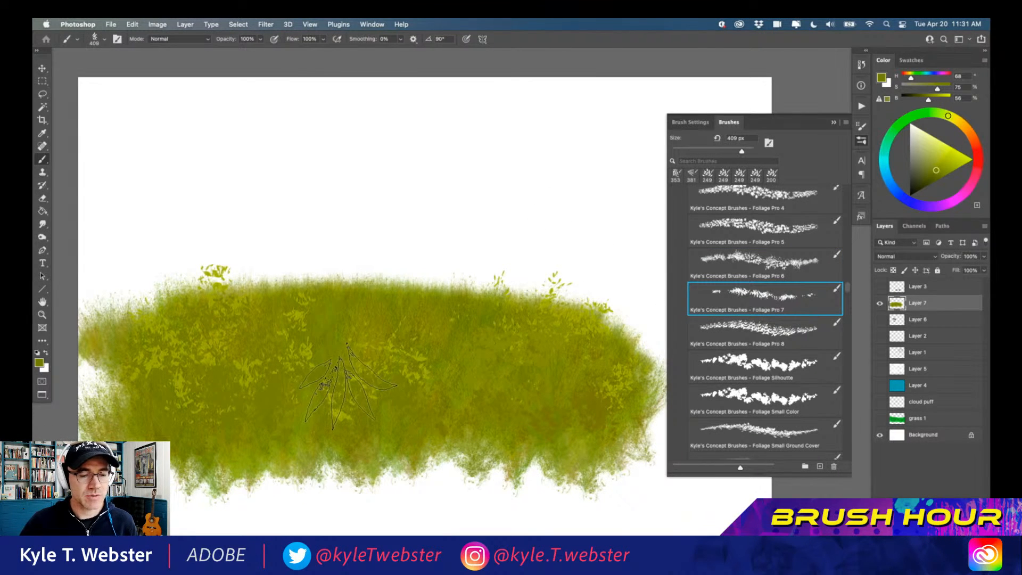
scroll(698, 268, up, 10)
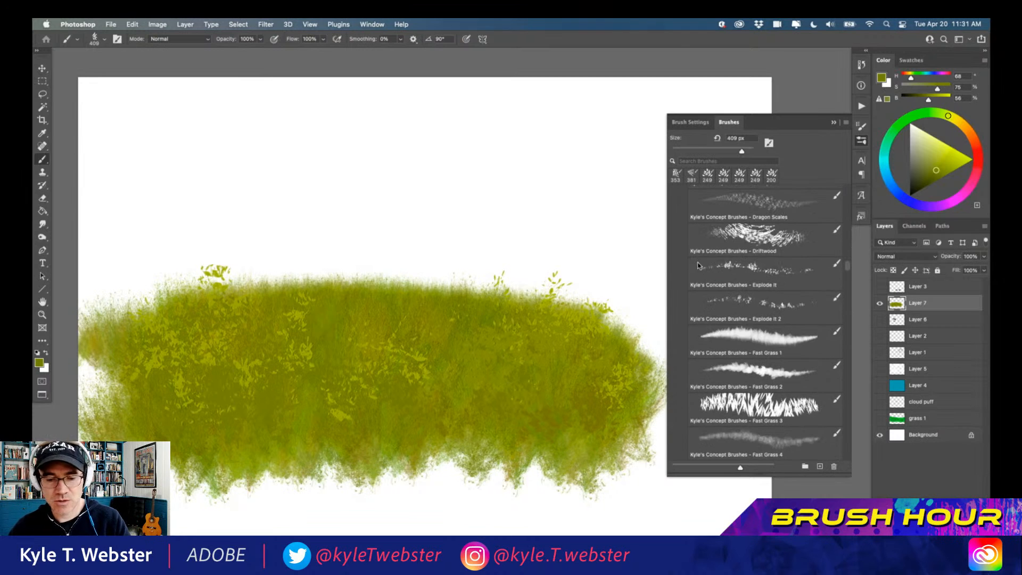
click(733, 353)
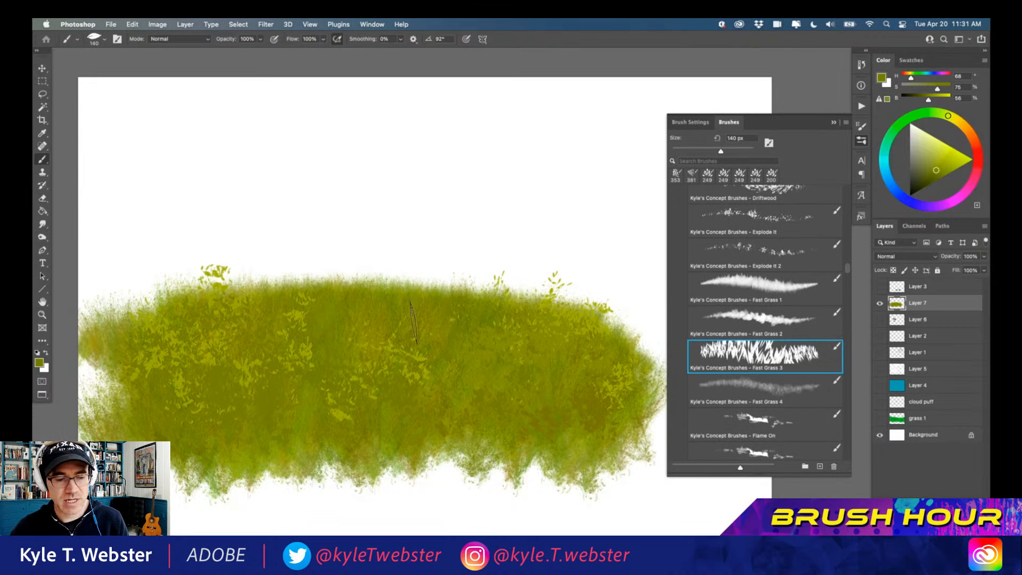
drag(351, 309, 349, 301)
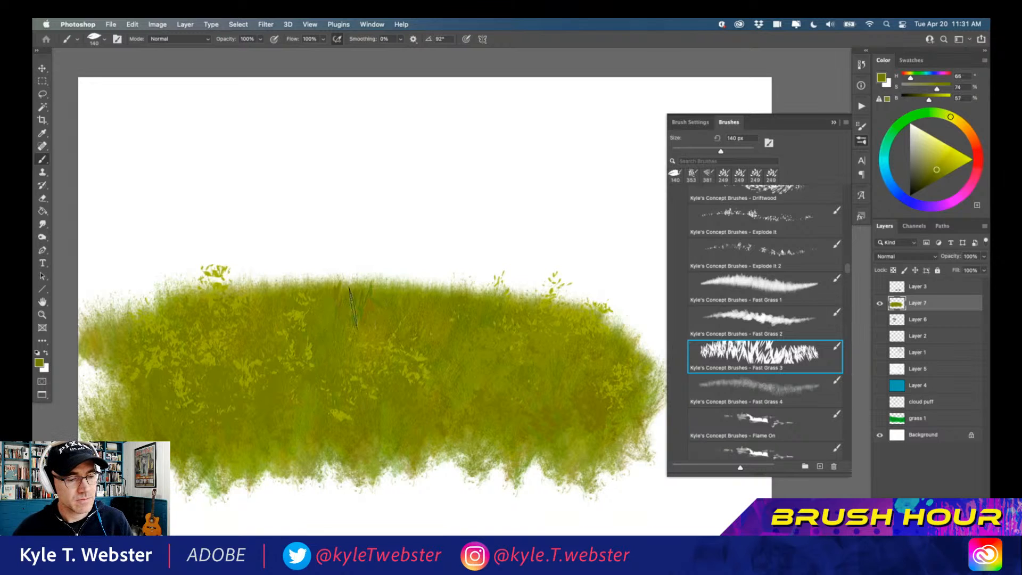
mouse_move(417, 434)
mouse_down()
mouse_move(366, 434)
mouse_move(354, 397)
mouse_move(340, 419)
mouse_move(286, 436)
mouse_up()
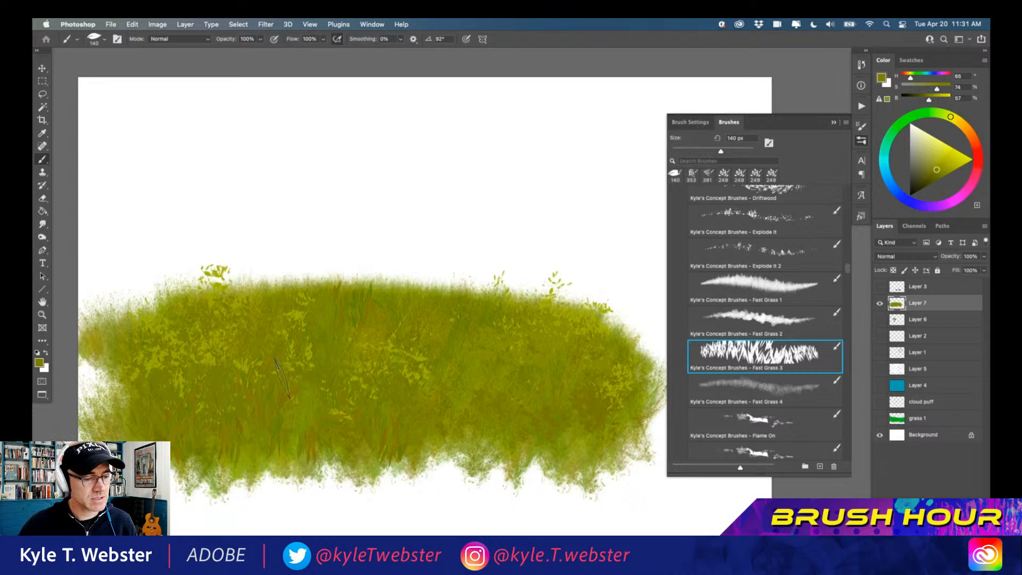
Step: Paint soft grass over the lower part of the green patch with the Fast Grass 2 brush at 600 px, using a sampled olive green
alt+click(424, 420)
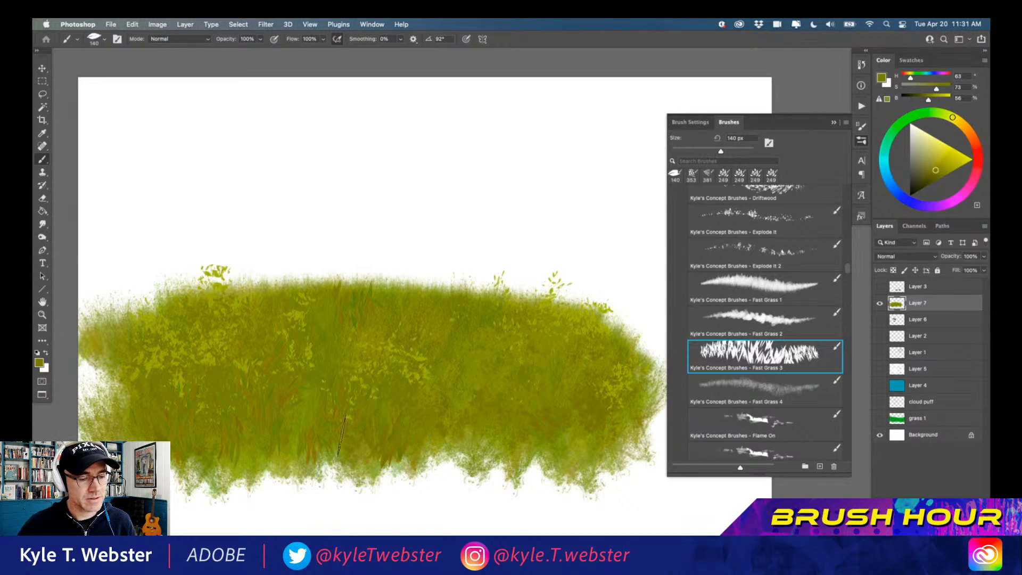
click(748, 316)
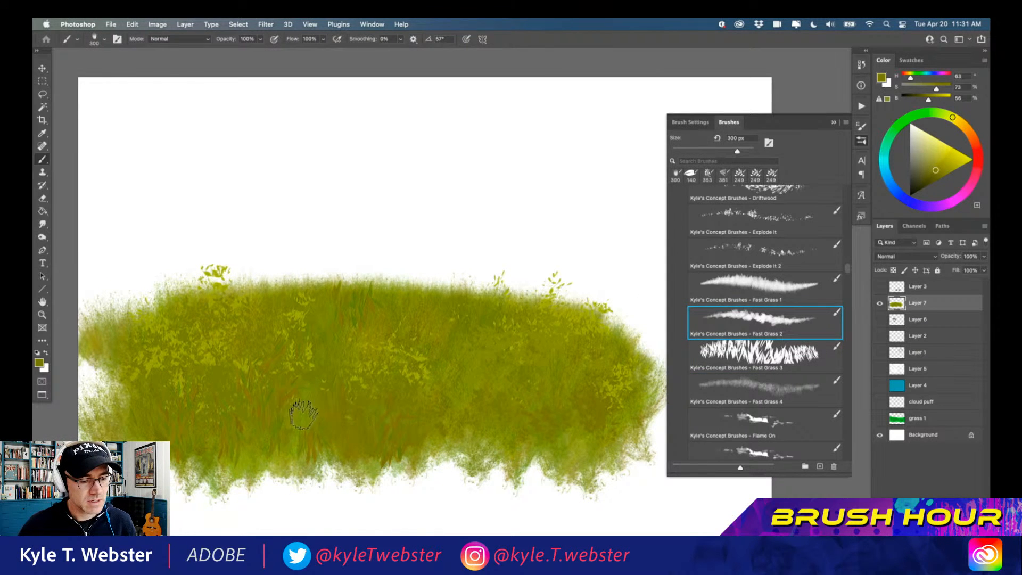
key(bracketright)
key(bracketright)
key(bracketright)
key(bracketright)
key(bracketright)
mouse_move(397, 456)
mouse_down()
mouse_move(214, 444)
mouse_move(365, 428)
mouse_move(223, 389)
mouse_move(204, 444)
mouse_move(185, 420)
mouse_move(185, 347)
mouse_move(226, 350)
mouse_move(279, 377)
mouse_move(310, 337)
mouse_move(330, 397)
mouse_move(372, 364)
mouse_move(437, 412)
mouse_move(460, 378)
mouse_move(484, 444)
mouse_move(547, 446)
mouse_move(595, 398)
mouse_move(613, 440)
mouse_move(558, 400)
mouse_move(503, 389)
mouse_move(530, 464)
mouse_move(449, 443)
mouse_move(460, 392)
mouse_move(407, 377)
mouse_move(406, 365)
mouse_move(463, 399)
mouse_move(454, 462)
mouse_move(377, 460)
mouse_move(413, 454)
mouse_move(347, 423)
mouse_up()
mouse_move(271, 381)
mouse_down()
mouse_move(242, 368)
mouse_move(216, 410)
mouse_move(130, 412)
mouse_up()
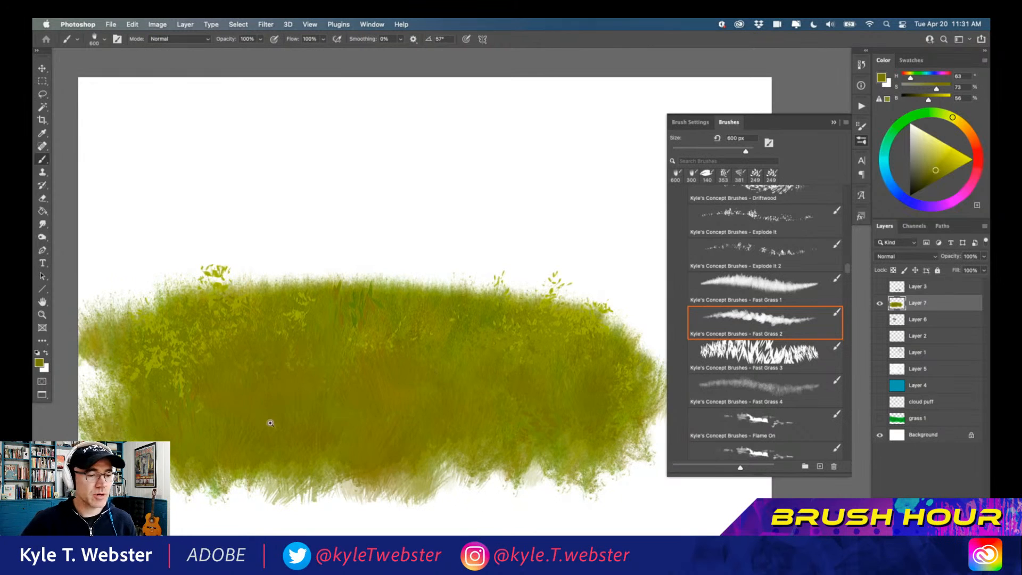
drag(271, 422, 228, 408)
Step: Brush more grass over the middle and left part of the patch, resampling lighter, brownish and greener tones from the painting
alt+click(226, 305)
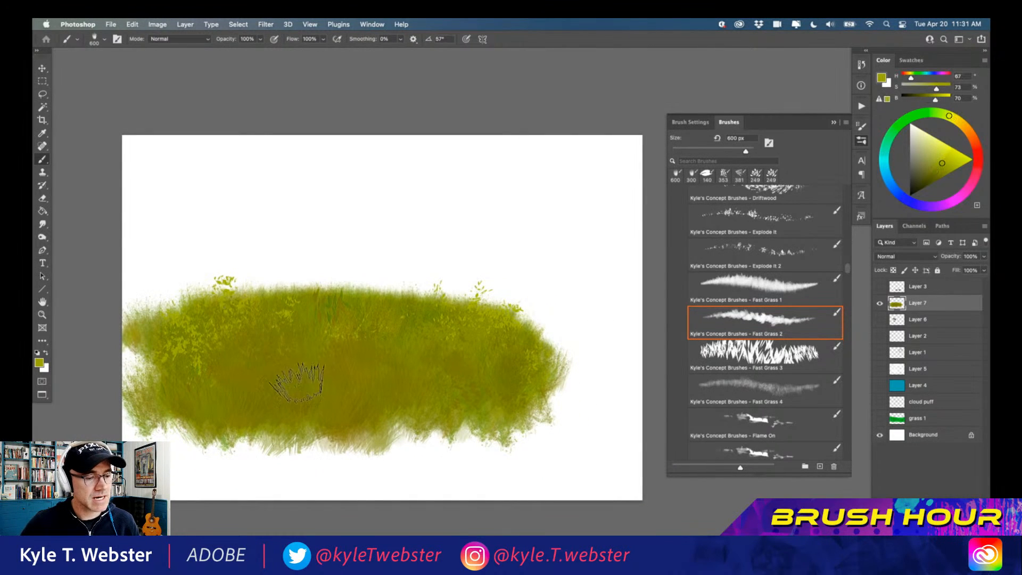
mouse_move(286, 358)
mouse_down()
mouse_move(370, 384)
mouse_move(253, 359)
mouse_move(305, 406)
mouse_move(252, 380)
mouse_move(252, 350)
mouse_move(235, 393)
mouse_move(184, 362)
mouse_move(123, 358)
mouse_move(103, 345)
mouse_move(208, 322)
mouse_move(119, 333)
mouse_move(192, 316)
mouse_up()
alt+click(354, 371)
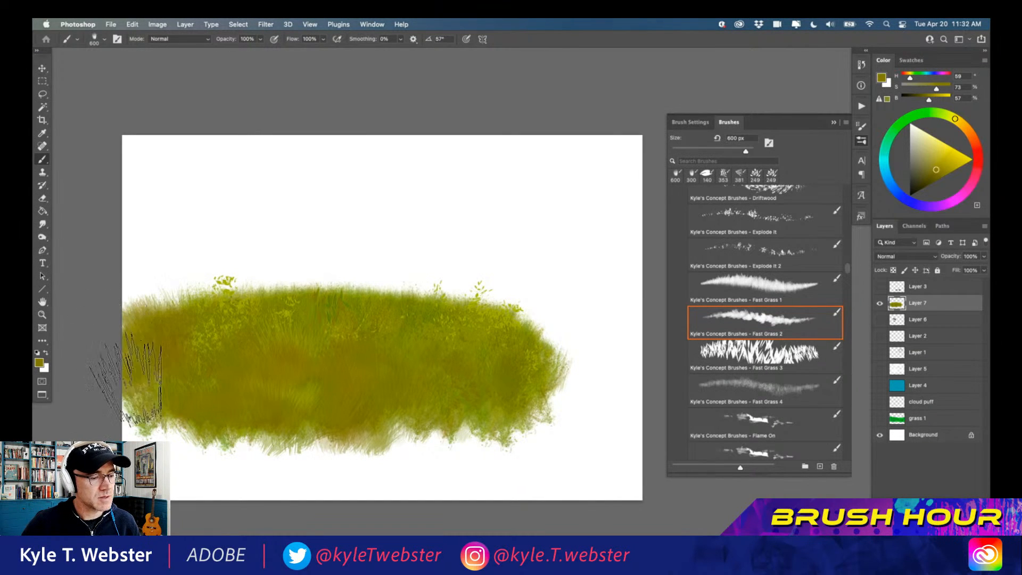
alt+click(339, 326)
drag(282, 367, 205, 391)
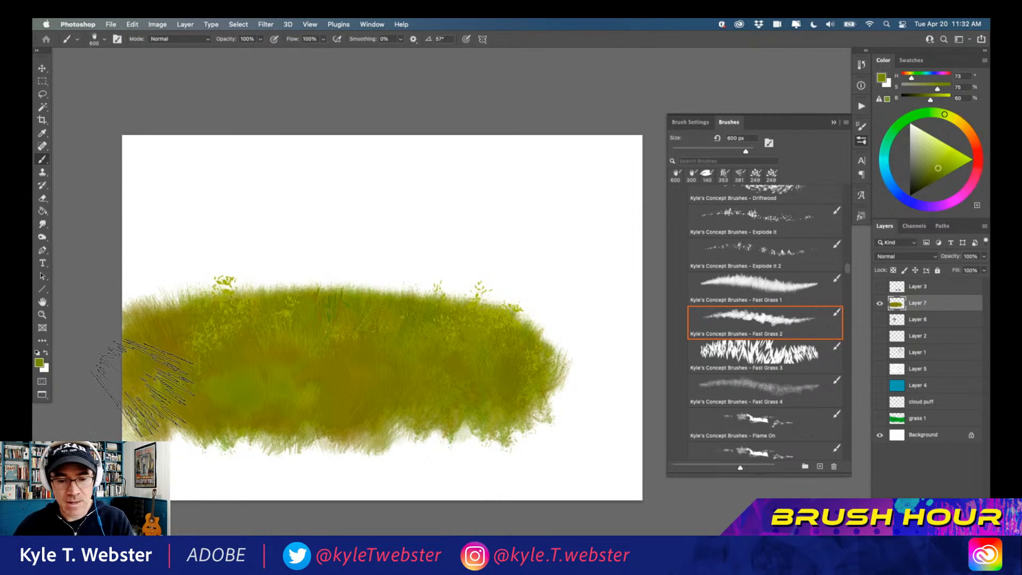
Step: Paint leaf clusters across the grass with the Foliage Pro 6 brush in a lighter yellow-green sampled from the painting
scroll(846, 274, down, 3)
scroll(846, 275, down, 10)
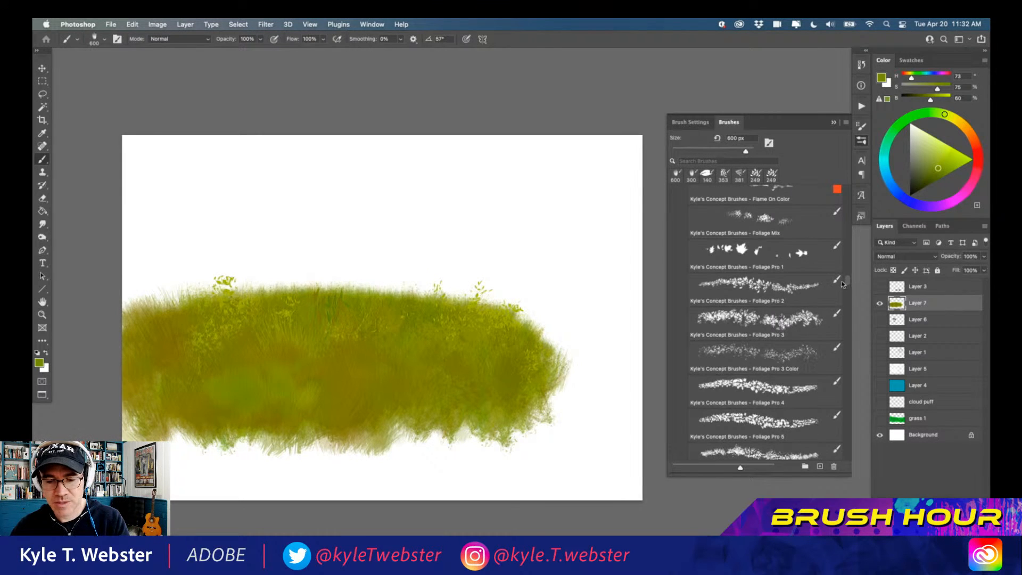
scroll(840, 296, down, 4)
click(763, 363)
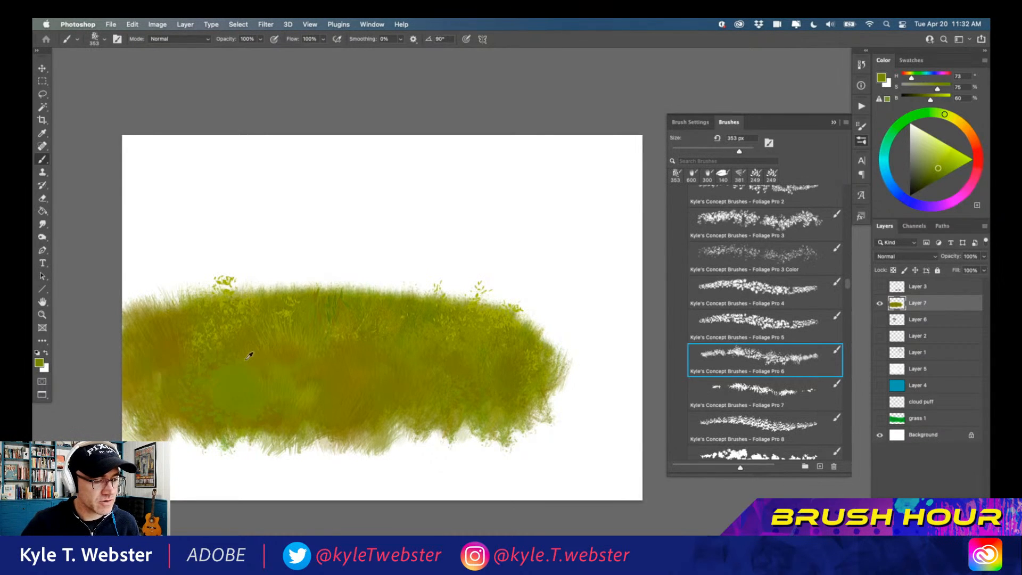
alt+click(287, 312)
drag(226, 373, 199, 397)
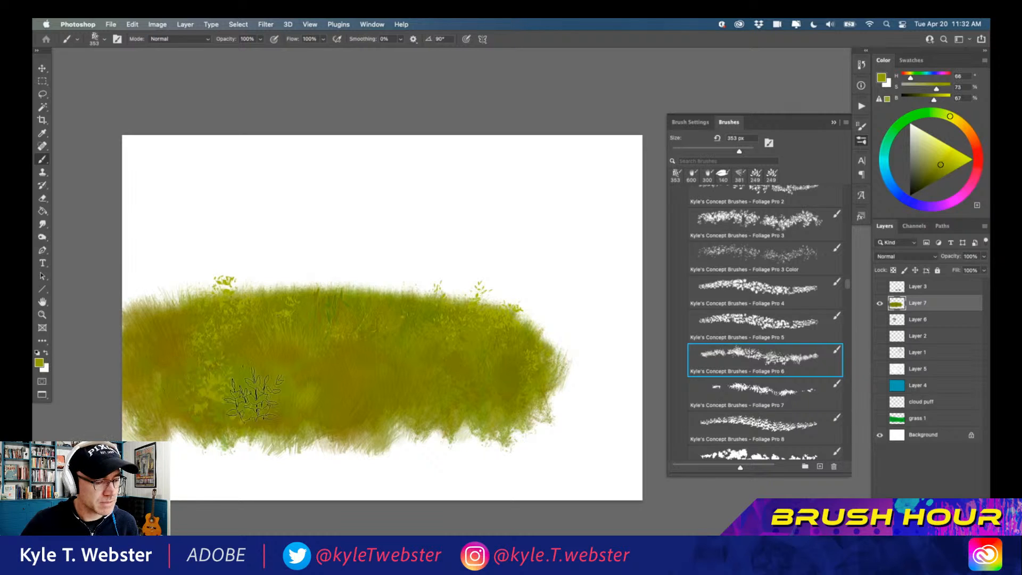
mouse_move(140, 367)
mouse_down()
mouse_move(187, 349)
mouse_move(124, 333)
mouse_move(176, 331)
mouse_move(210, 367)
mouse_move(267, 373)
mouse_move(270, 384)
mouse_move(240, 382)
mouse_move(297, 395)
mouse_up()
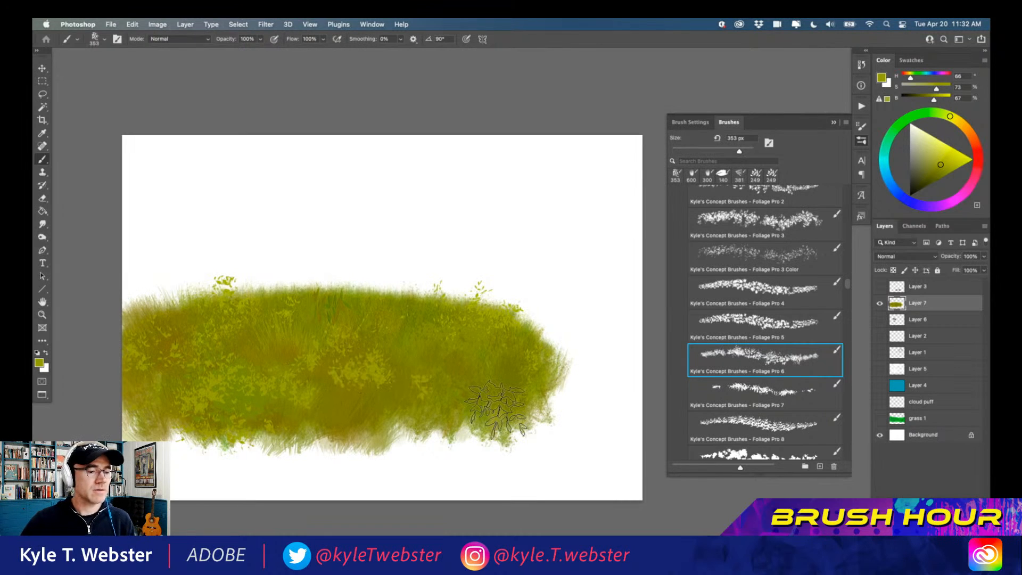
Step: Clear the entire grass painting from Layer 7
key(BackSpace)
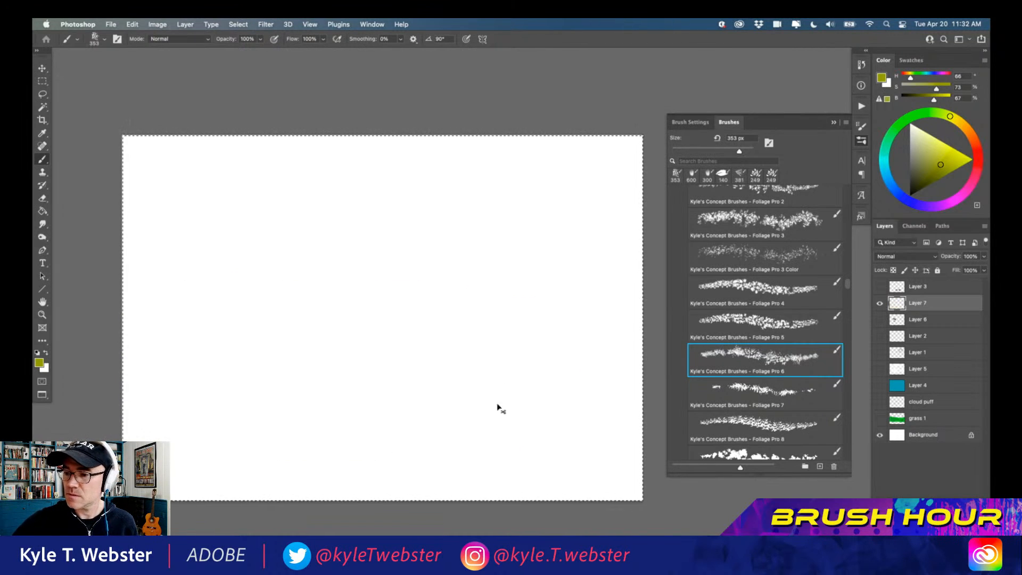
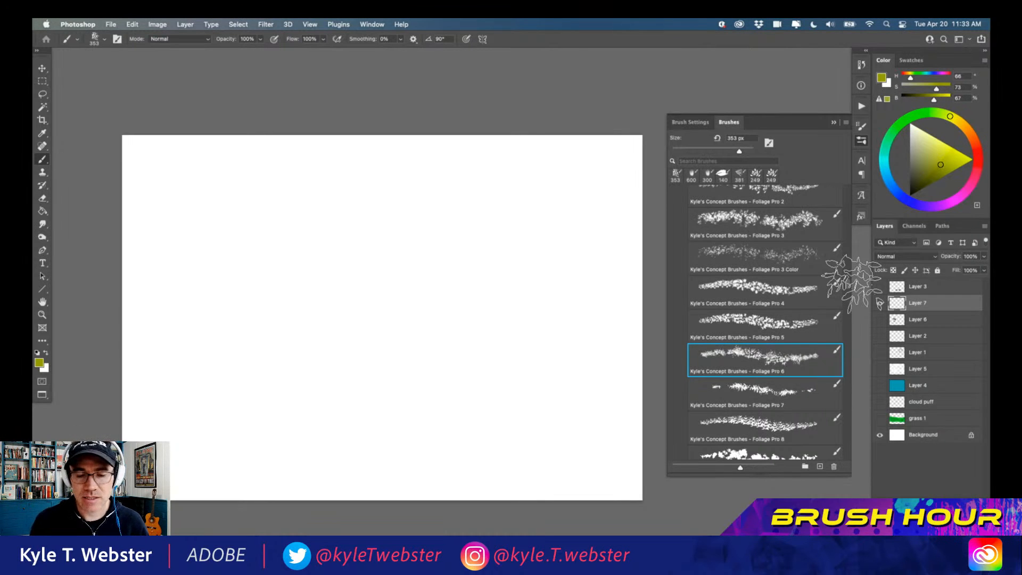
Step: Outline a large and a small flying-bird silhouette with the Lasso in one selection, fill them with default black and deselect
key(l)
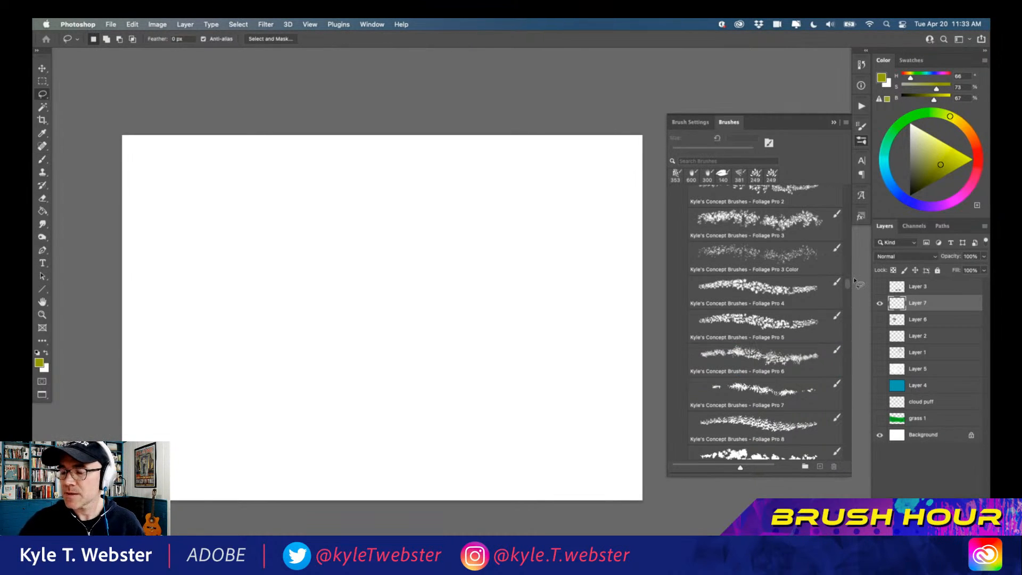
key(d)
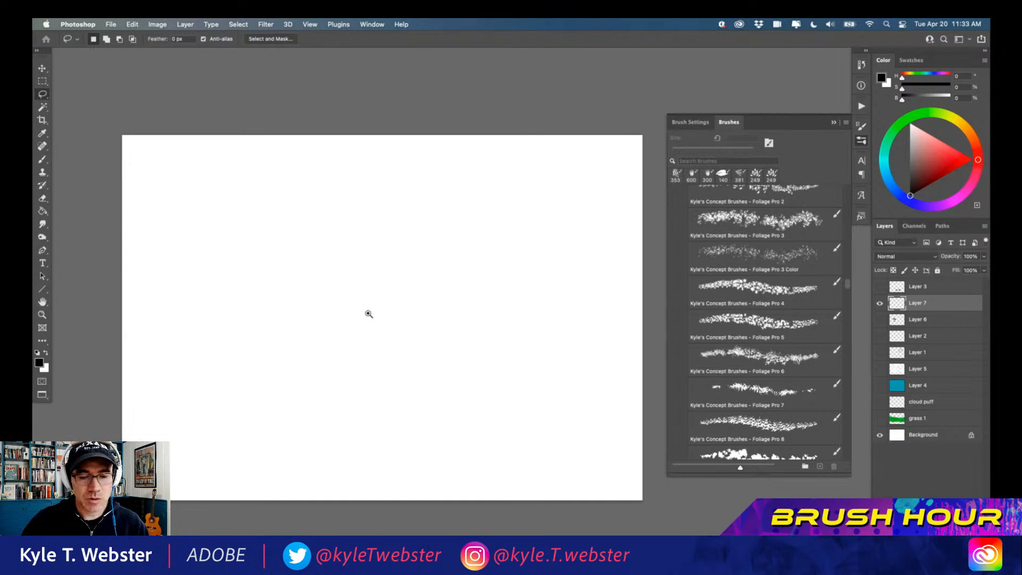
scroll(367, 313, up, 1)
mouse_move(424, 229)
mouse_down()
mouse_move(394, 263)
mouse_move(365, 254)
mouse_move(397, 276)
mouse_move(422, 230)
mouse_up()
key(shift)
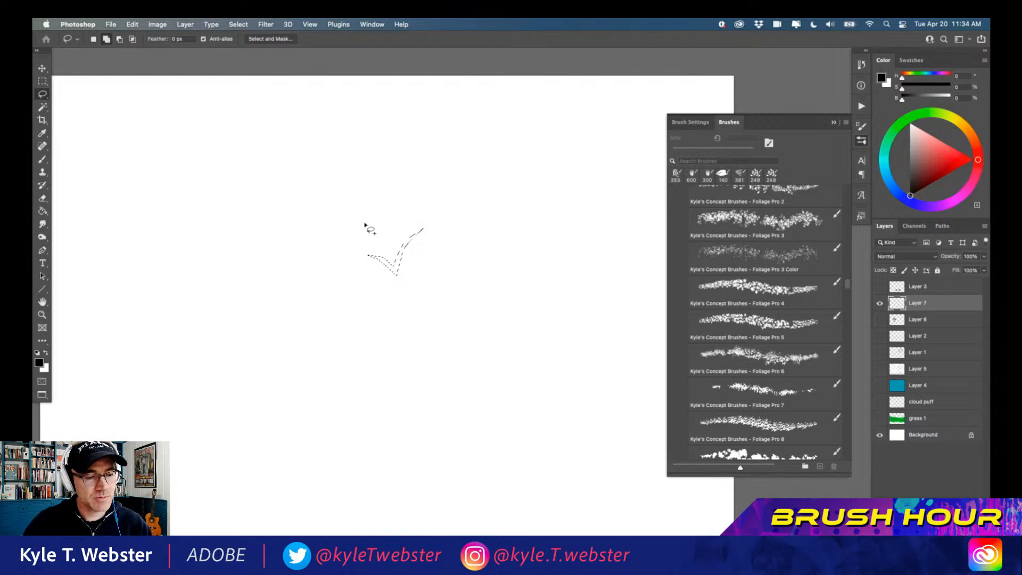
mouse_move(364, 216)
mouse_down()
mouse_move(336, 212)
mouse_move(343, 224)
mouse_move(365, 219)
mouse_up()
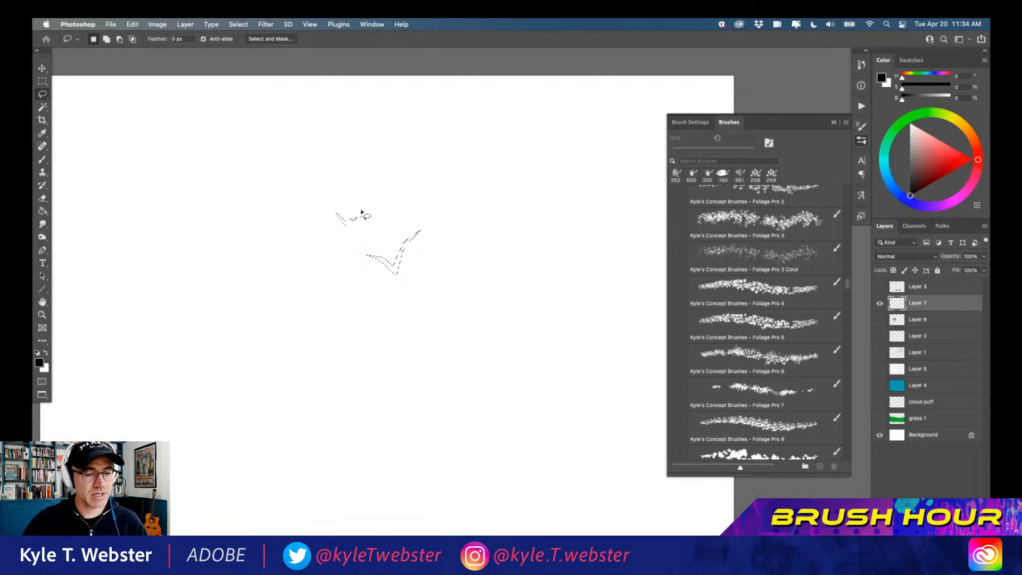
scroll(340, 358, down, 2)
key(alt+BackSpace)
key(super+d)
super+click(359, 289)
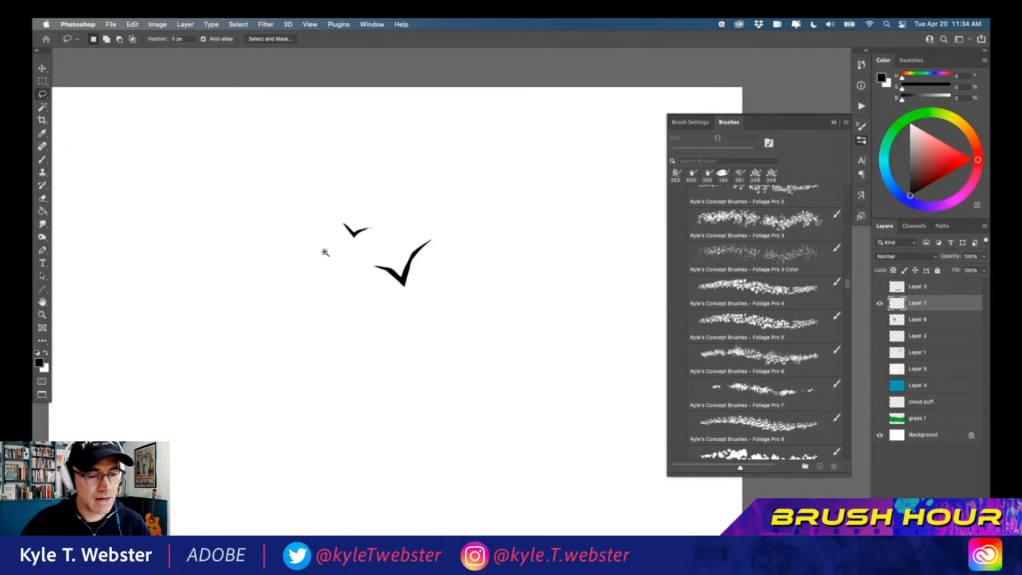
drag(342, 361, 365, 326)
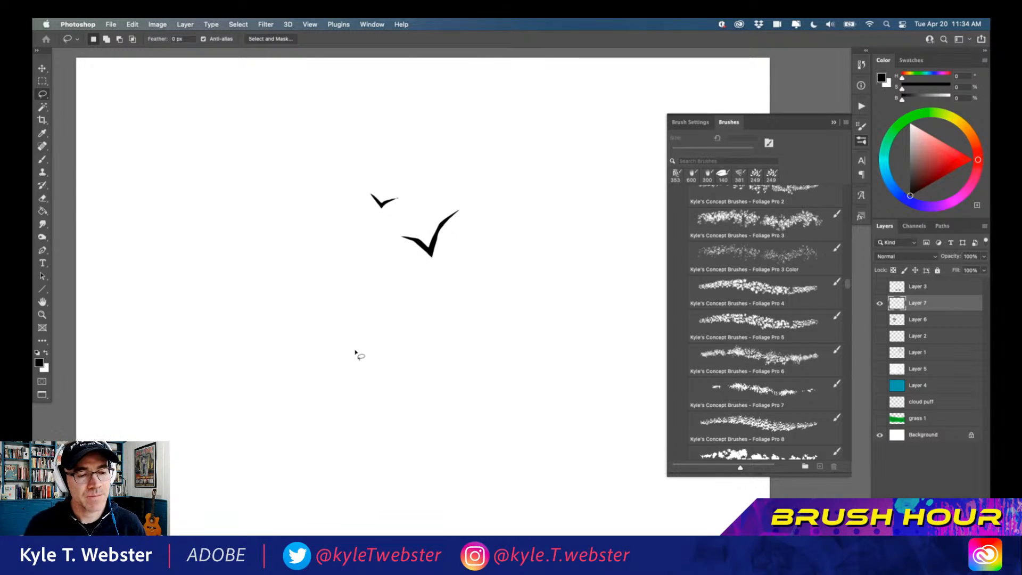
Step: Define a new brush preset from the two bird silhouettes and name it "birdy birds"
click(133, 24)
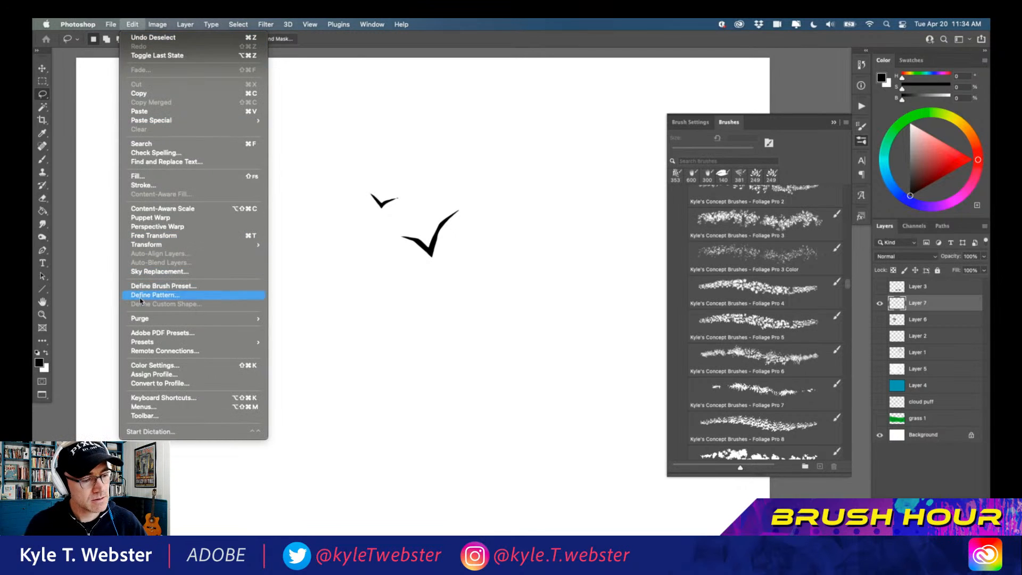
click(154, 286)
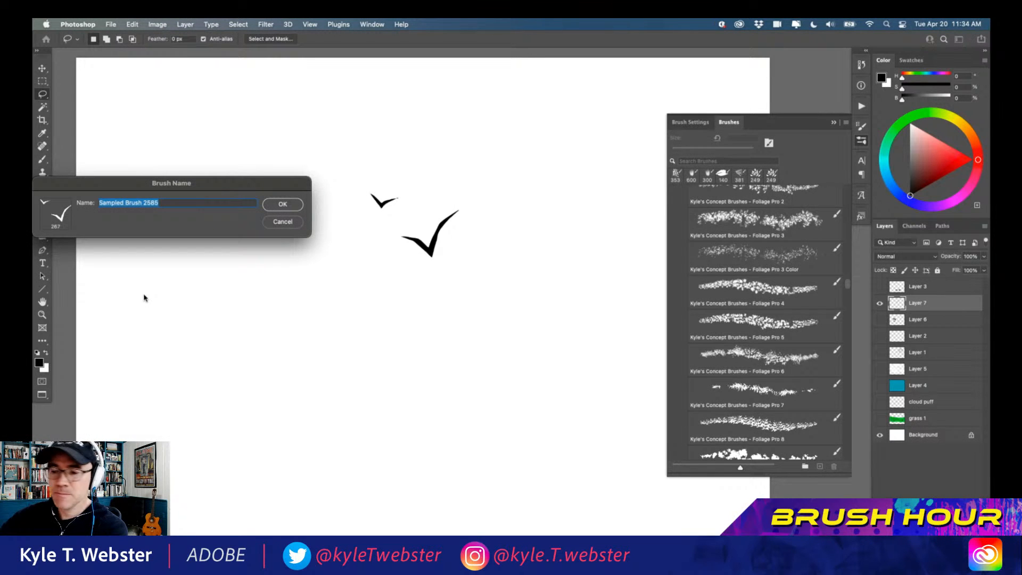
text(birdy birds)
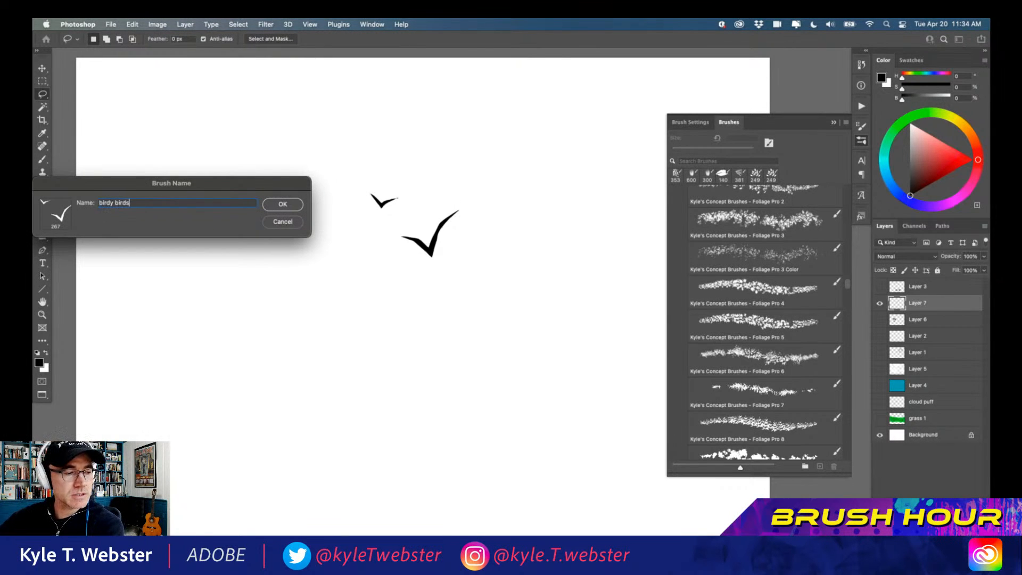
key(Return)
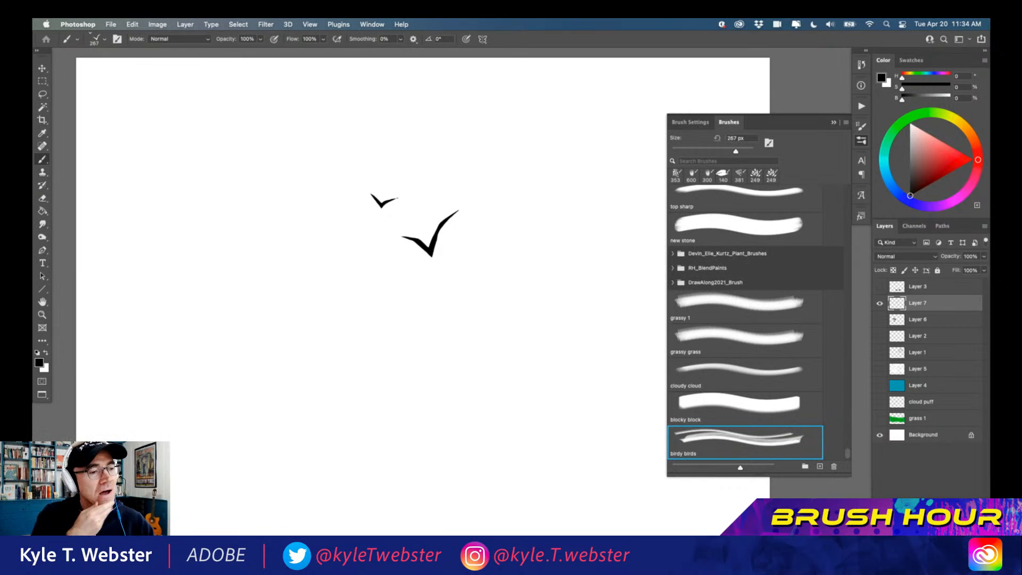
click(134, 25)
click(134, 25)
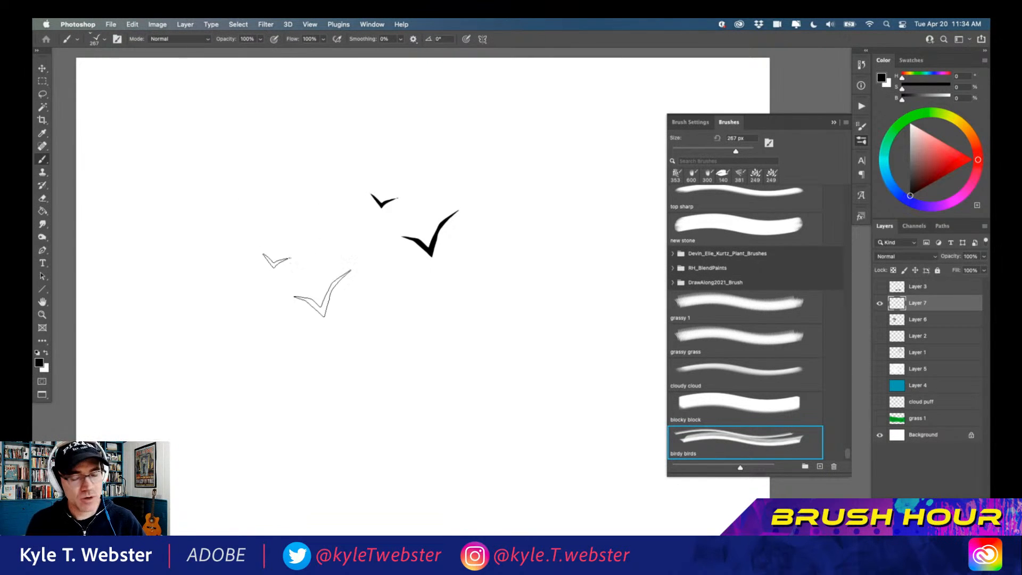
Step: Set the bird brush's tip spacing to 94% and enable Scattering with a scatter of 138%
click(691, 122)
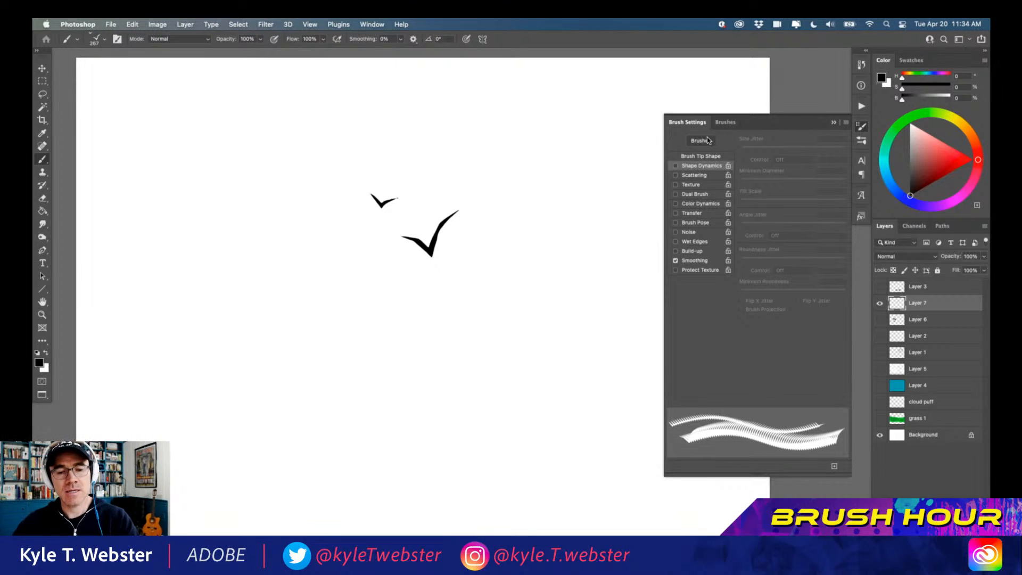
click(687, 156)
drag(747, 384, 790, 385)
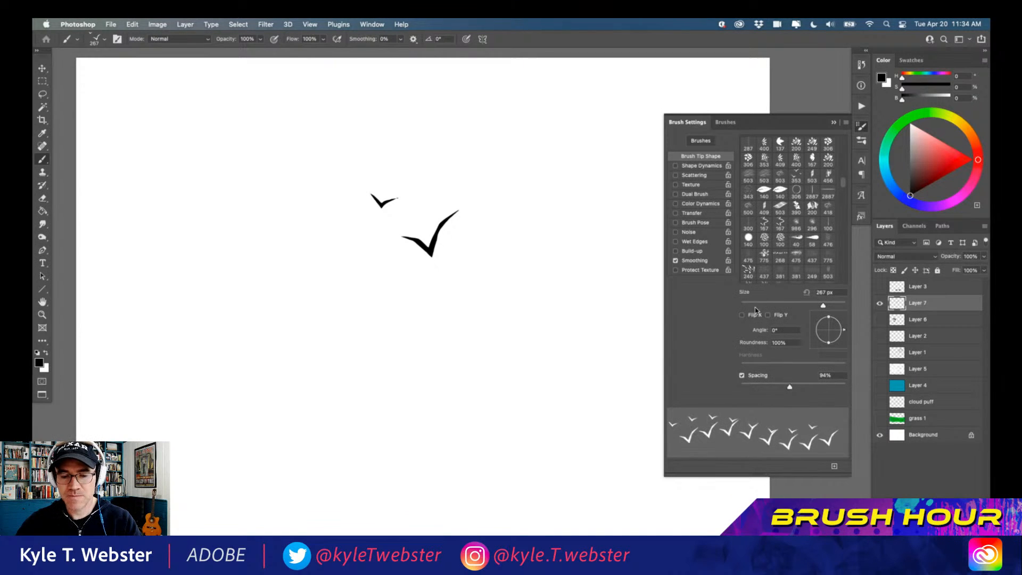
click(690, 174)
drag(741, 152, 757, 154)
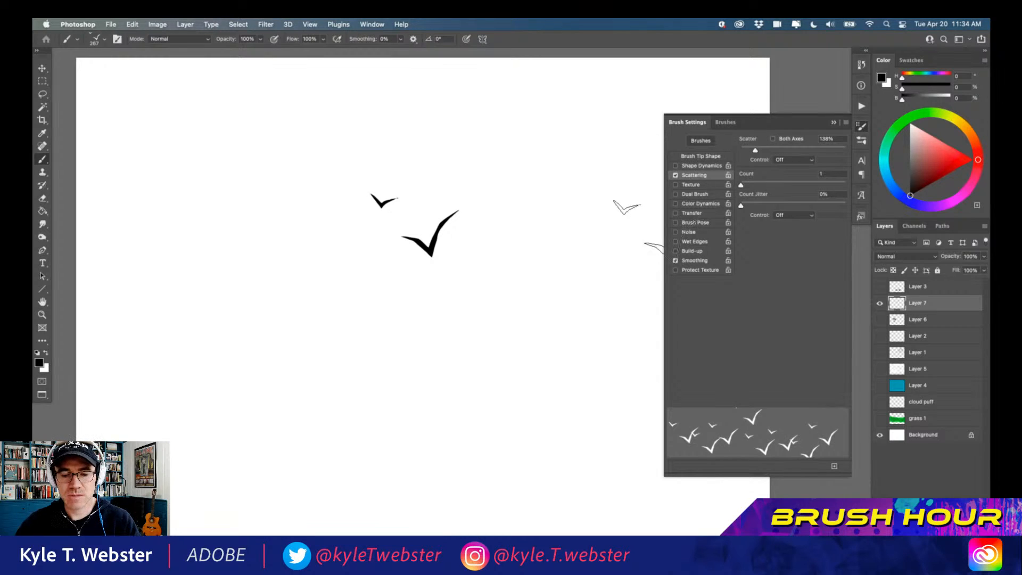
Step: Enable Shape Dynamics for the bird brush with 8% angle jitter, 50% roundness jitter, Flip X Jitter and 50% size jitter
click(692, 166)
drag(741, 228, 750, 225)
drag(741, 260, 794, 261)
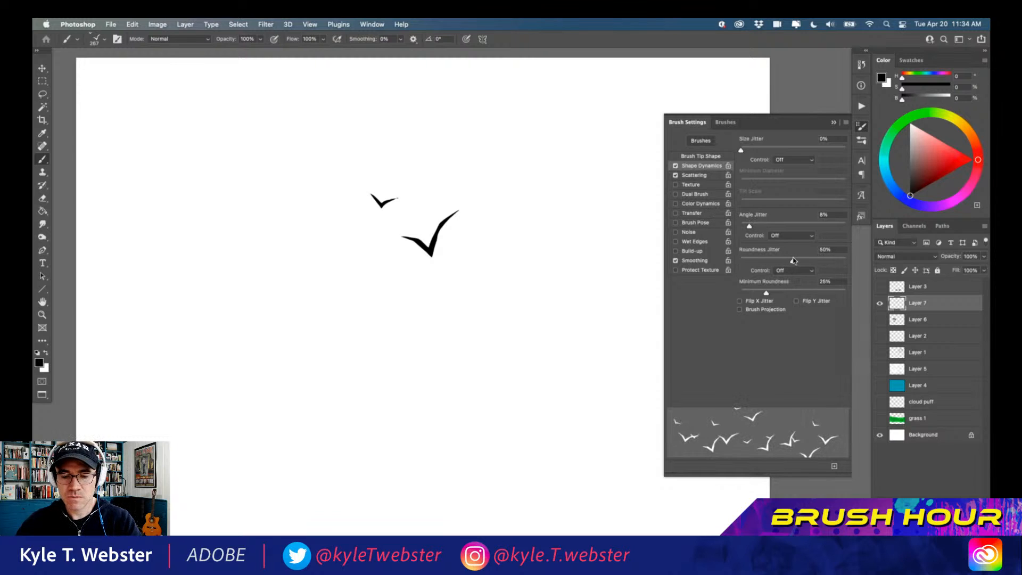
click(739, 301)
drag(741, 150, 794, 150)
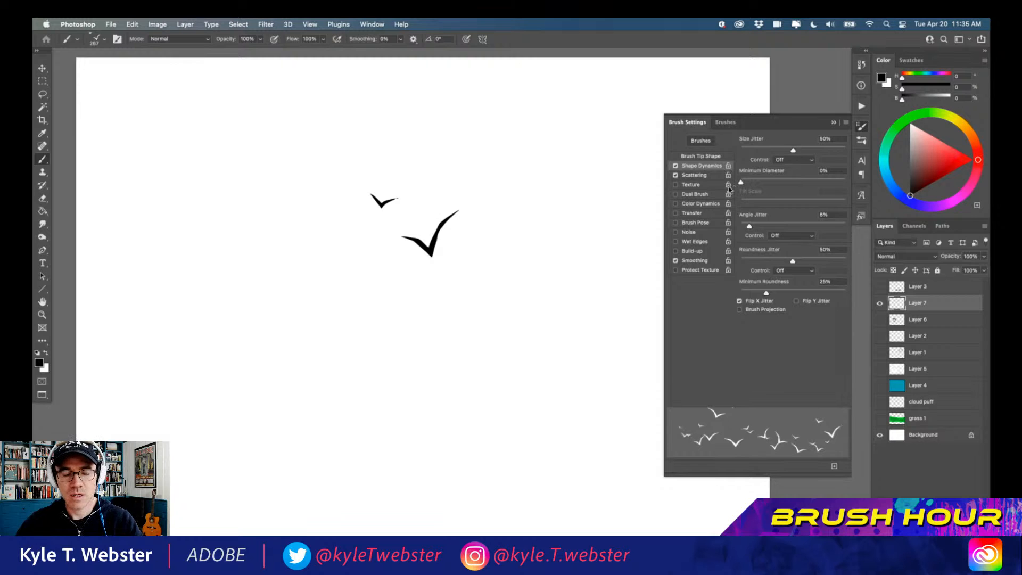
Step: Paint a test flock across the canvas with the bird brush, and clear everything on the layer
mouse_move(419, 386)
mouse_down()
mouse_move(381, 357)
mouse_move(323, 396)
mouse_move(258, 344)
mouse_move(218, 399)
mouse_move(229, 311)
mouse_move(183, 367)
mouse_move(204, 258)
mouse_move(426, 348)
mouse_up()
alt+super+click(324, 377)
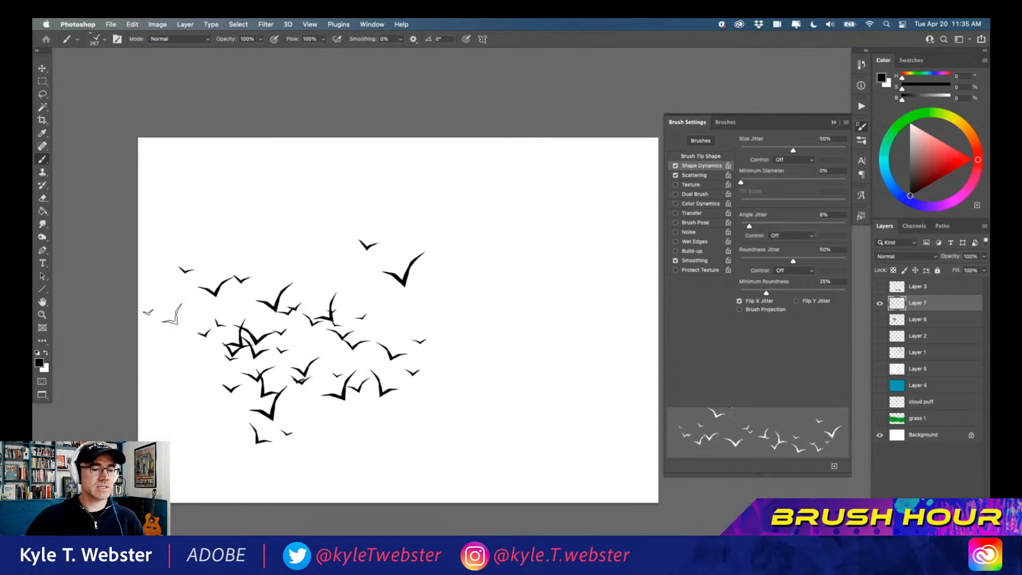
key(super+a)
key(BackSpace)
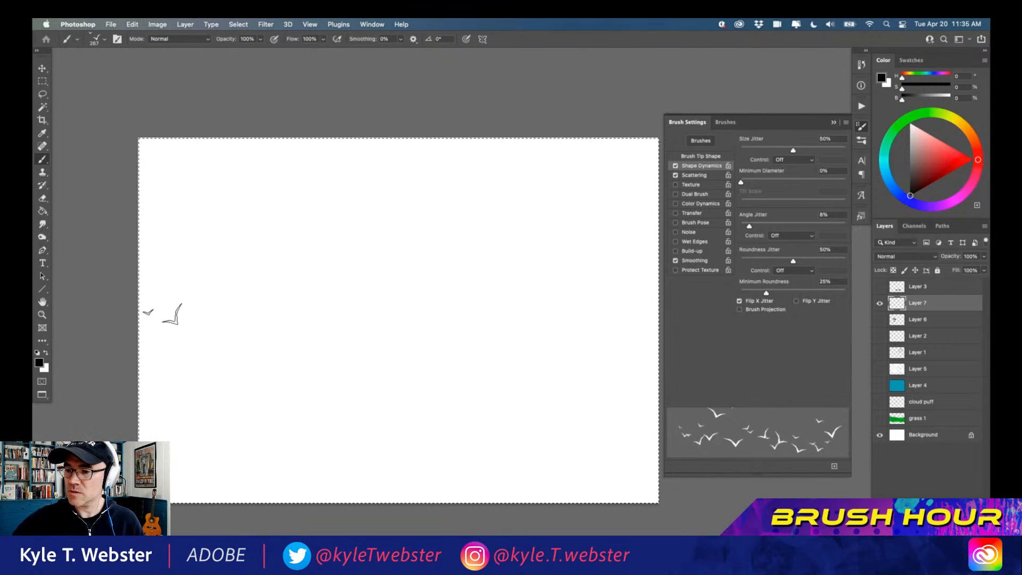
Step: Set the size control to Pen Pressure with a 10% minimum diameter, and paint one flock of small birds and one of larger birds
click(794, 159)
click(788, 182)
drag(743, 183, 751, 183)
drag(549, 256, 426, 258)
mouse_move(362, 287)
mouse_down()
mouse_move(277, 372)
mouse_move(261, 341)
mouse_move(426, 335)
mouse_move(250, 331)
mouse_move(210, 309)
mouse_move(117, 341)
mouse_move(320, 301)
mouse_move(352, 216)
mouse_up()
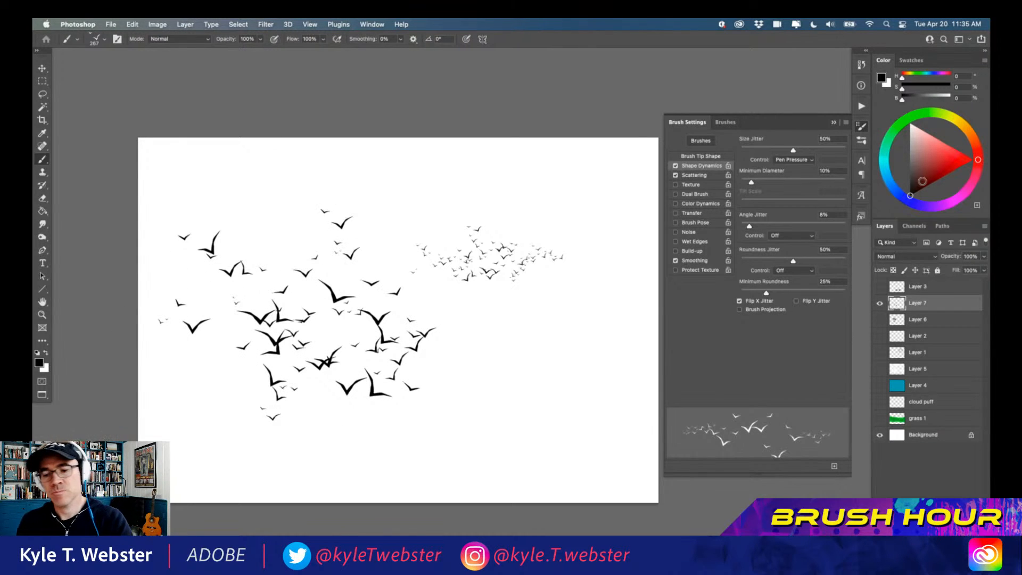
Step: Outline three small petal shapes among the upper birds with the Lasso, fill them with bright red (H 0, S 84, B 92) and deselect
key(l)
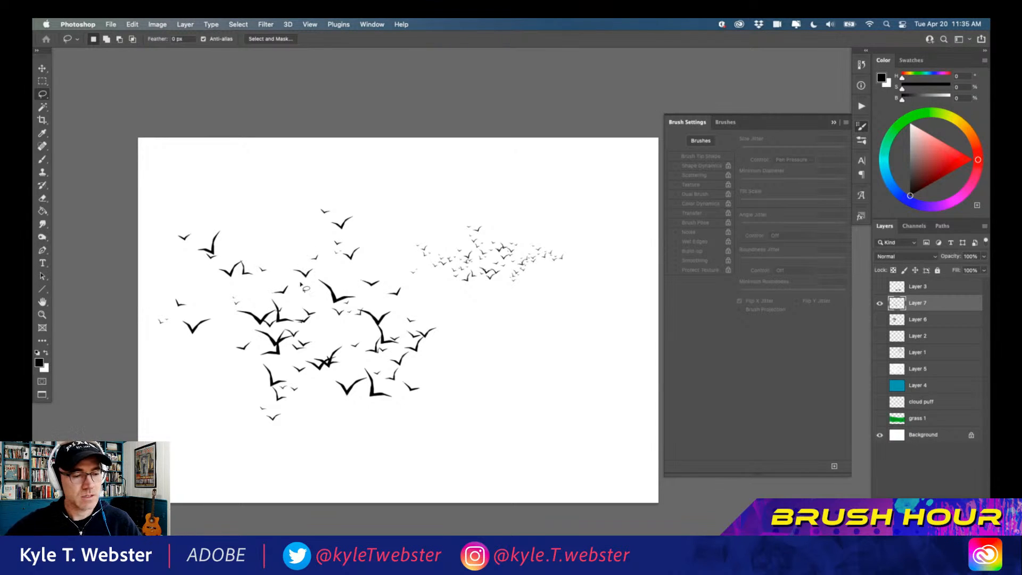
key(shift)
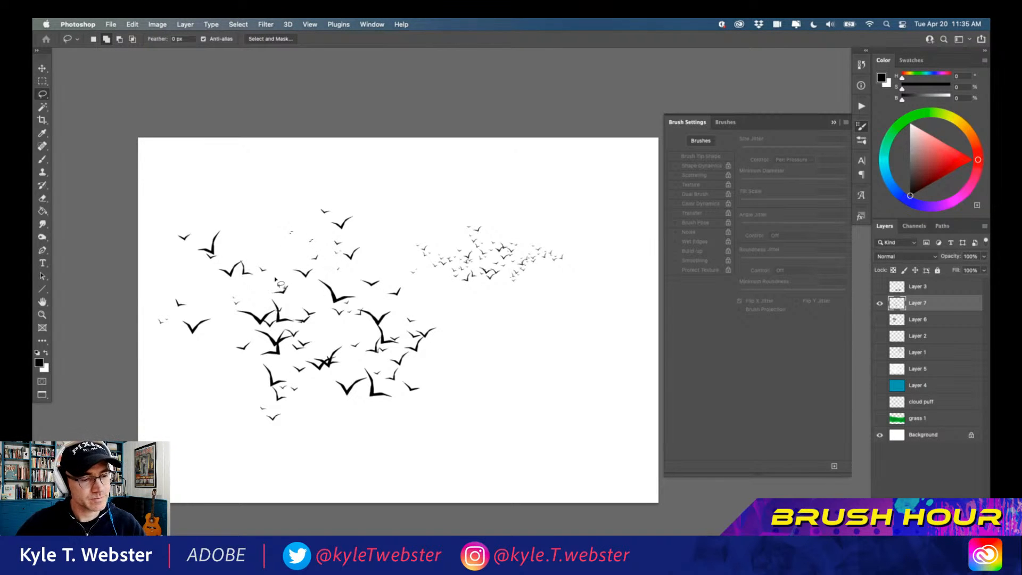
click(958, 157)
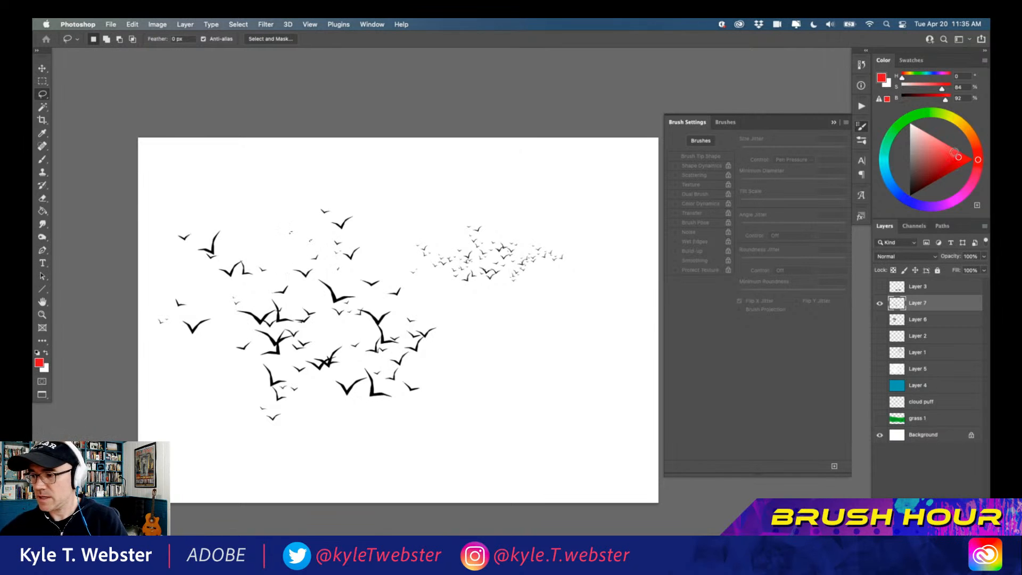
key(alt+BackSpace)
key(super+d)
super+click(295, 346)
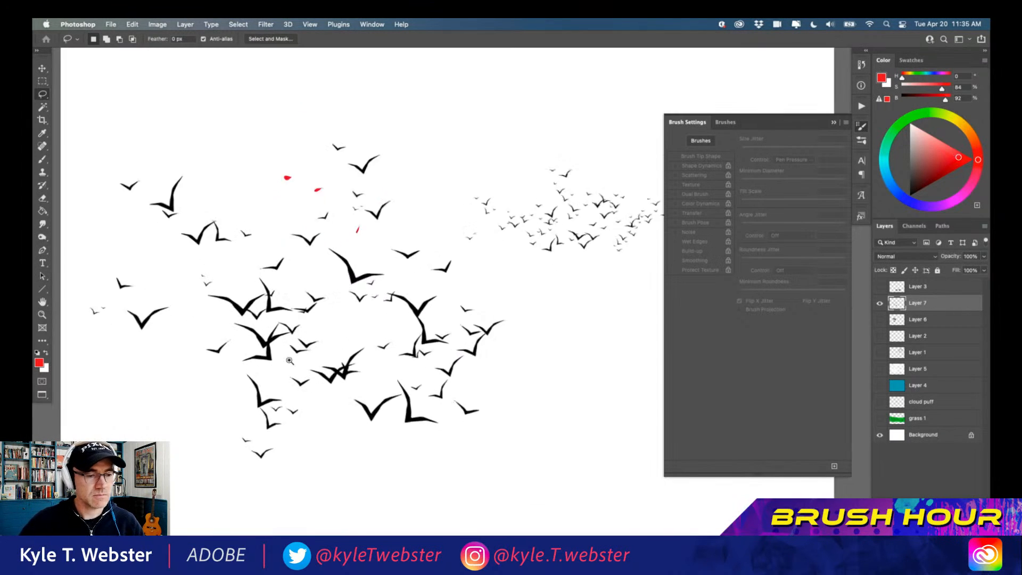
Step: Paint a dense flock of small birds in default black at the canvas's lower right, and clear everything on the layer
alt+super+click(307, 385)
alt+super+click(288, 343)
alt+super+click(287, 343)
super+click(294, 365)
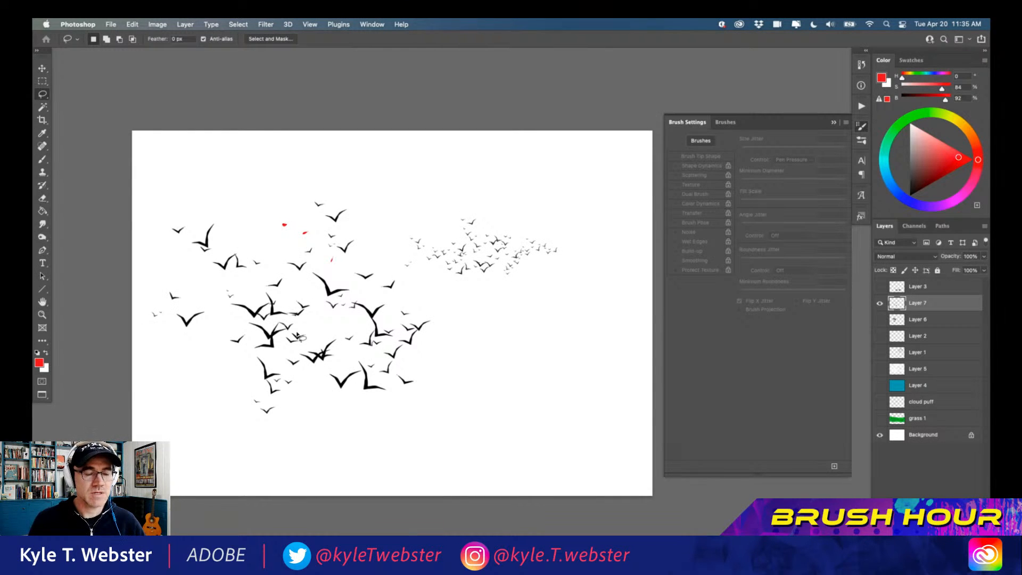
key(b)
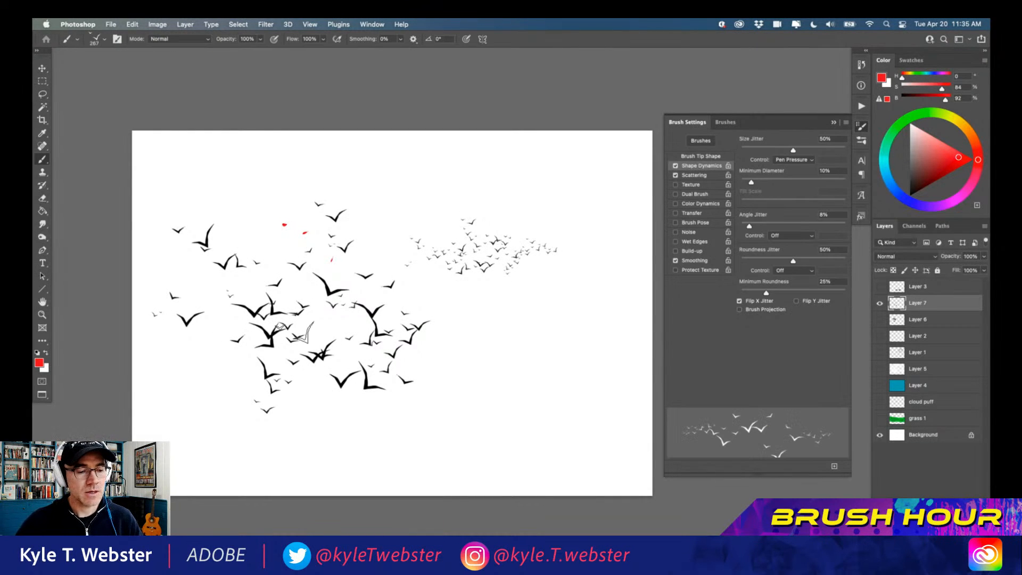
key(d)
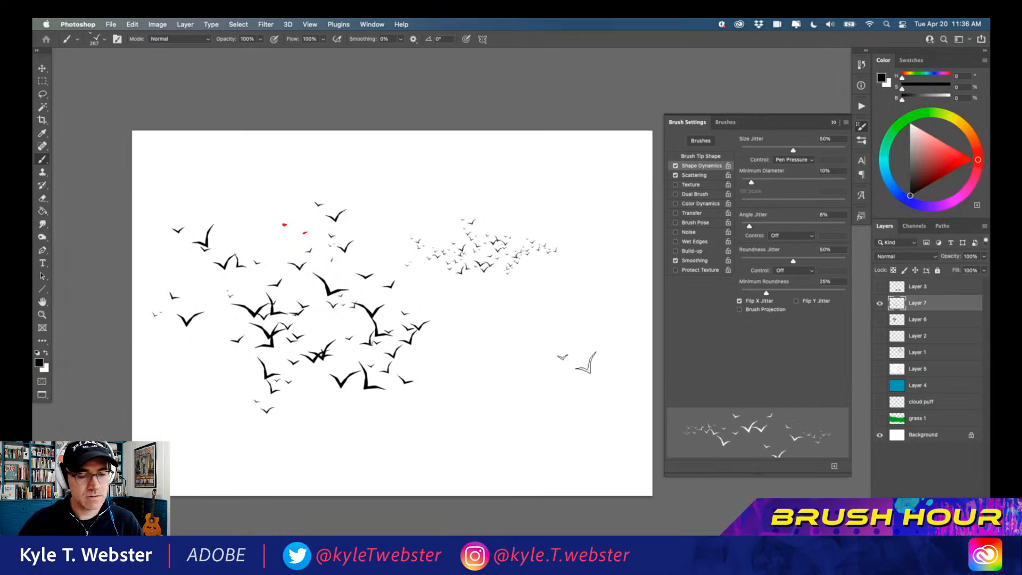
mouse_move(526, 373)
mouse_down()
mouse_move(543, 353)
mouse_move(510, 342)
mouse_move(567, 336)
mouse_move(491, 348)
mouse_move(538, 343)
mouse_move(536, 325)
mouse_move(541, 349)
mouse_move(490, 370)
mouse_move(506, 347)
mouse_move(467, 376)
mouse_move(482, 333)
mouse_move(490, 339)
mouse_move(444, 312)
mouse_move(469, 348)
mouse_move(488, 306)
mouse_move(511, 328)
mouse_move(469, 316)
mouse_move(506, 308)
mouse_move(557, 365)
mouse_move(427, 277)
mouse_move(462, 306)
mouse_move(430, 318)
mouse_move(449, 327)
mouse_move(550, 309)
mouse_move(560, 298)
mouse_move(519, 301)
mouse_move(606, 285)
mouse_up()
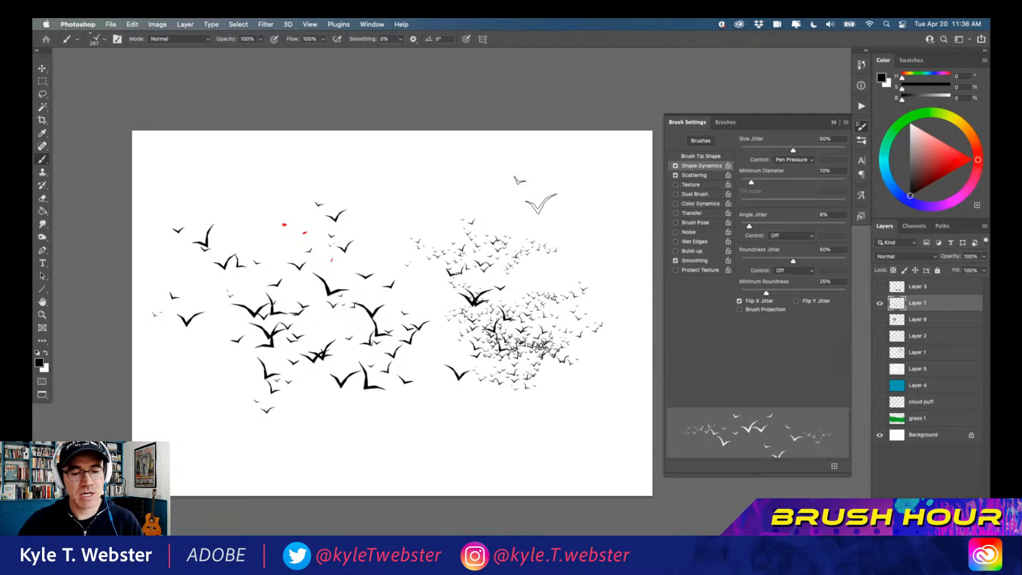
key(super+a)
key(BackSpace)
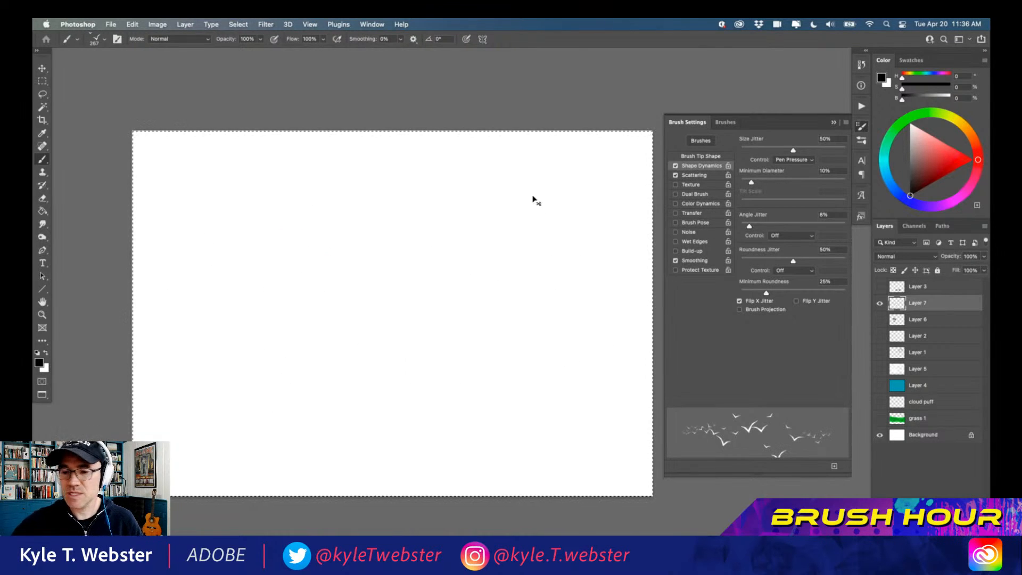
Step: Enable Texture for the bird brush with a different pattern, Texture Each Tip off, Hard Mix mode, 15% depth and 43 contrast
click(675, 183)
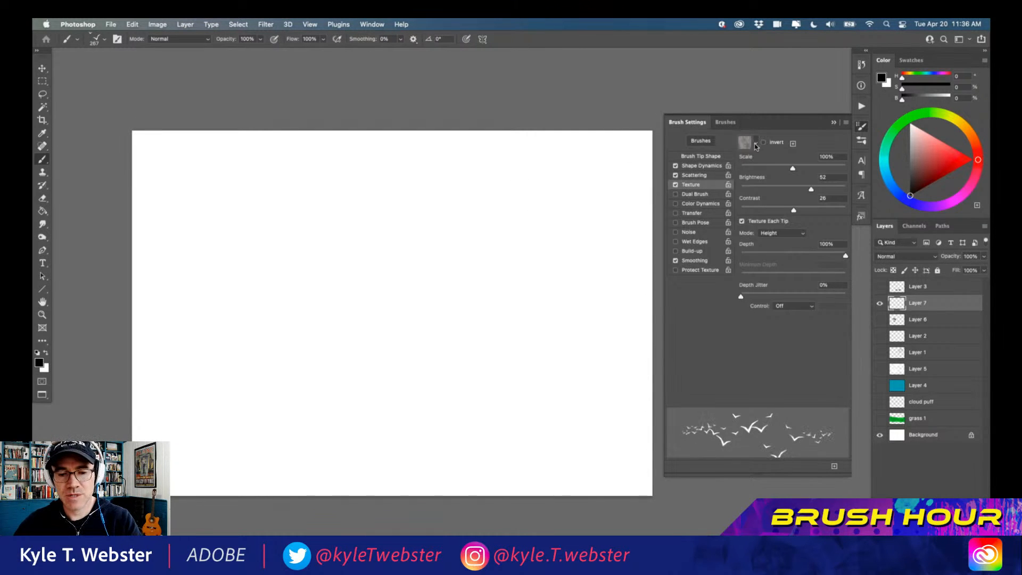
click(756, 142)
click(716, 212)
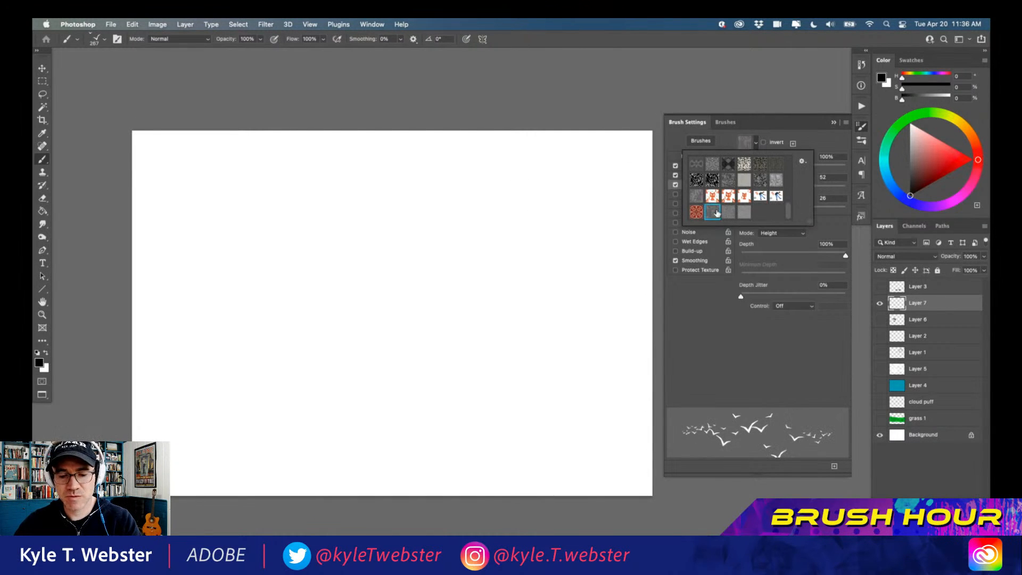
click(781, 124)
click(754, 254)
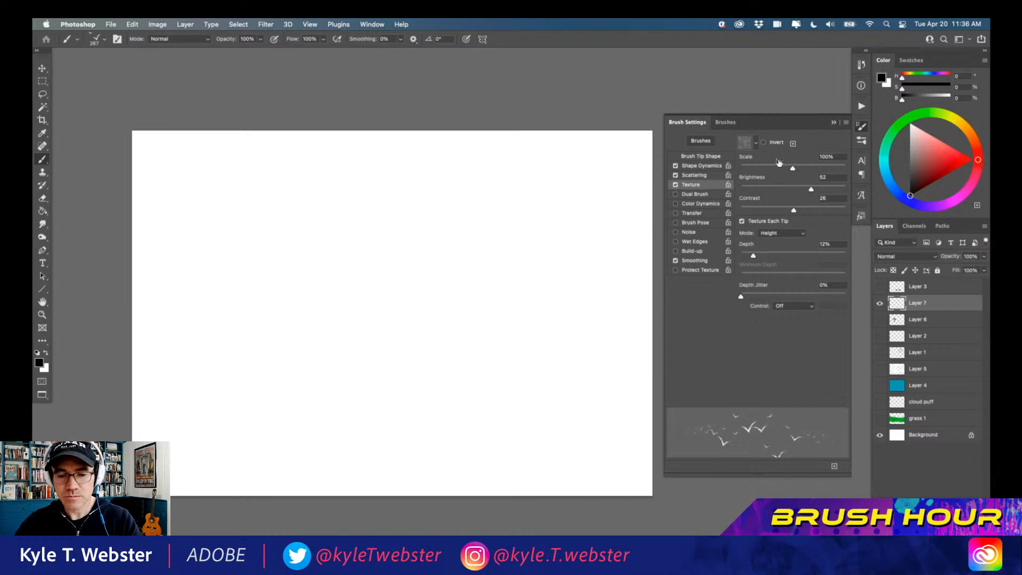
click(742, 221)
drag(753, 256, 755, 256)
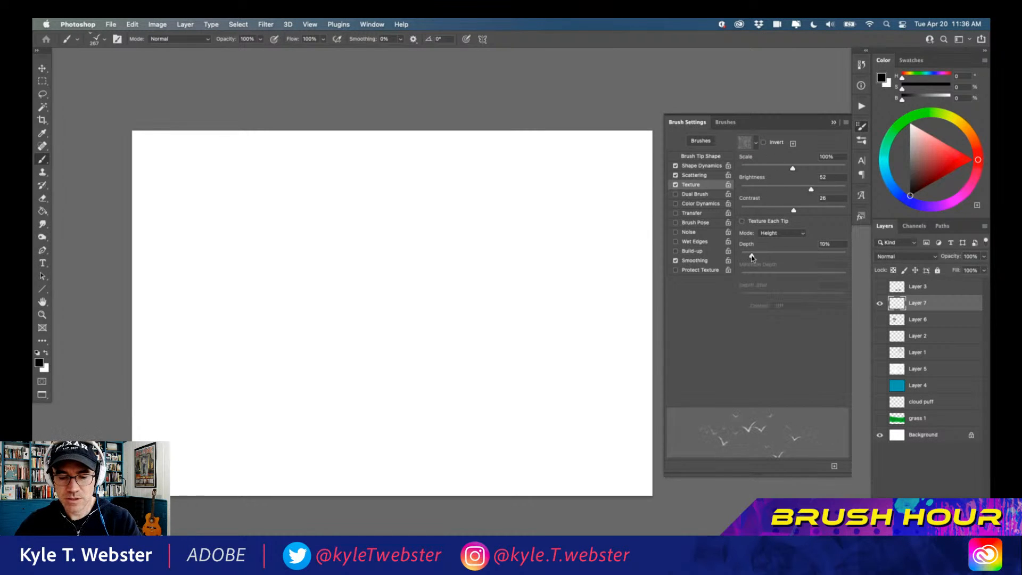
click(760, 231)
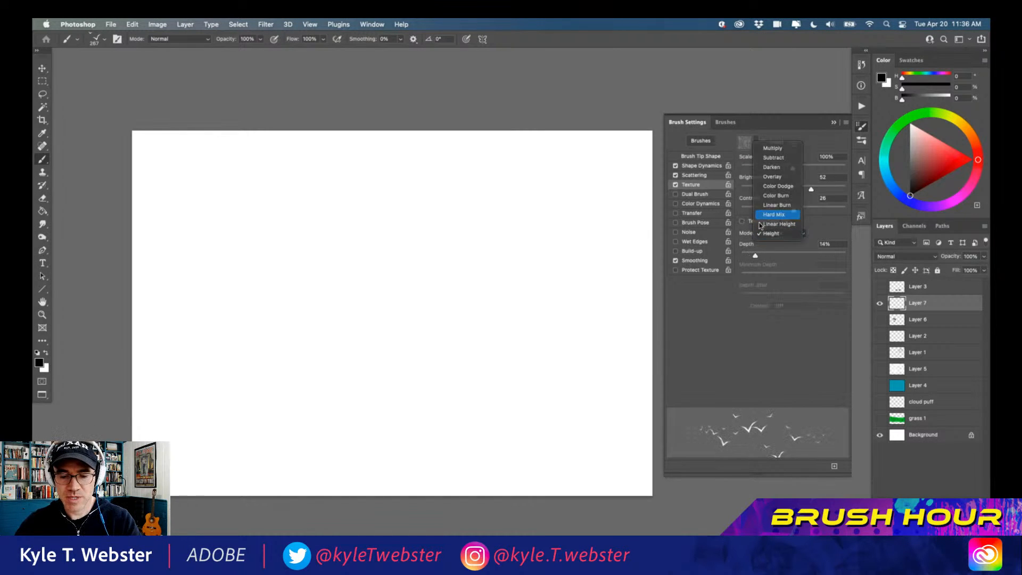
click(761, 214)
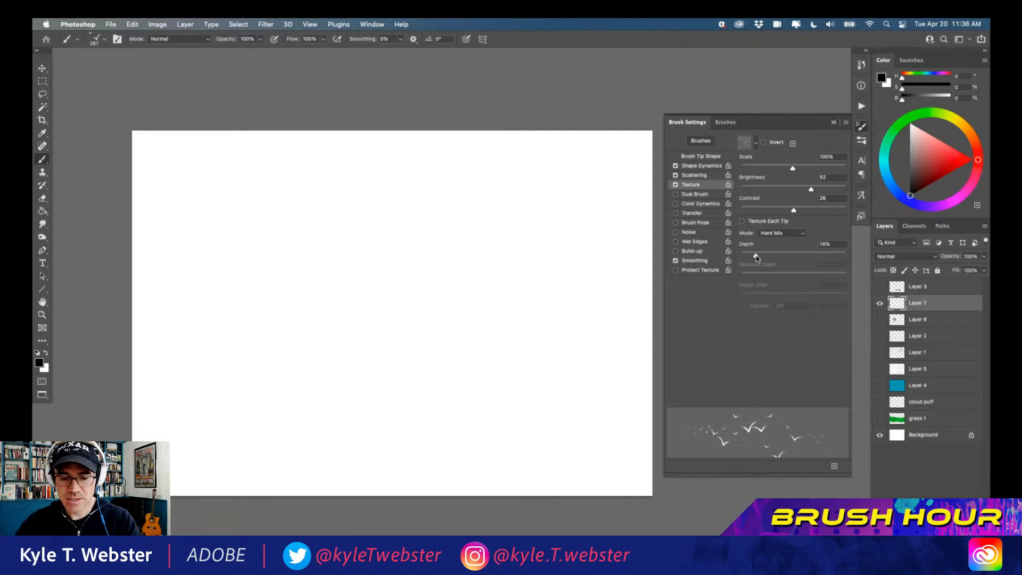
Step: Paint a small test flock with the textured bird brush in the middle of the canvas and inspect it up close
mouse_move(463, 258)
mouse_down()
mouse_move(481, 275)
mouse_move(431, 337)
mouse_move(372, 329)
mouse_move(321, 291)
mouse_up()
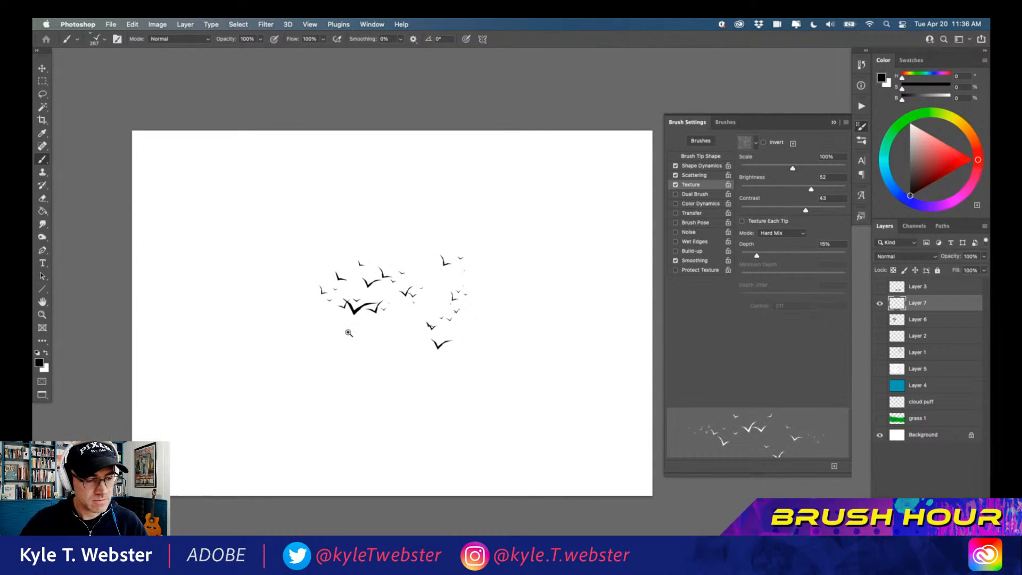
super+click(347, 334)
super+click(346, 335)
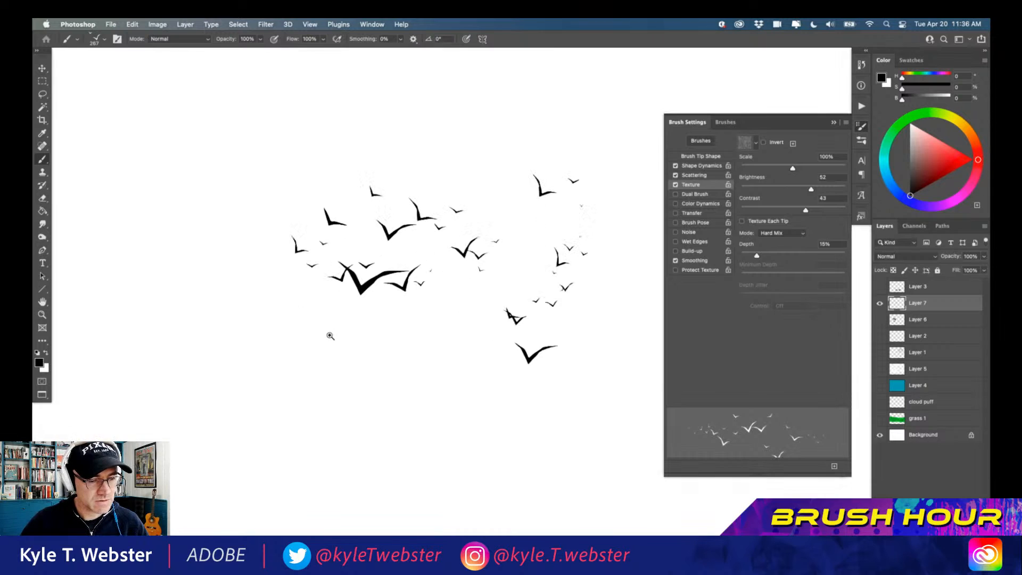
Step: Turn on Texture Each Tip, set Depth Jitter to 49% and change the texture mode to Height
click(743, 221)
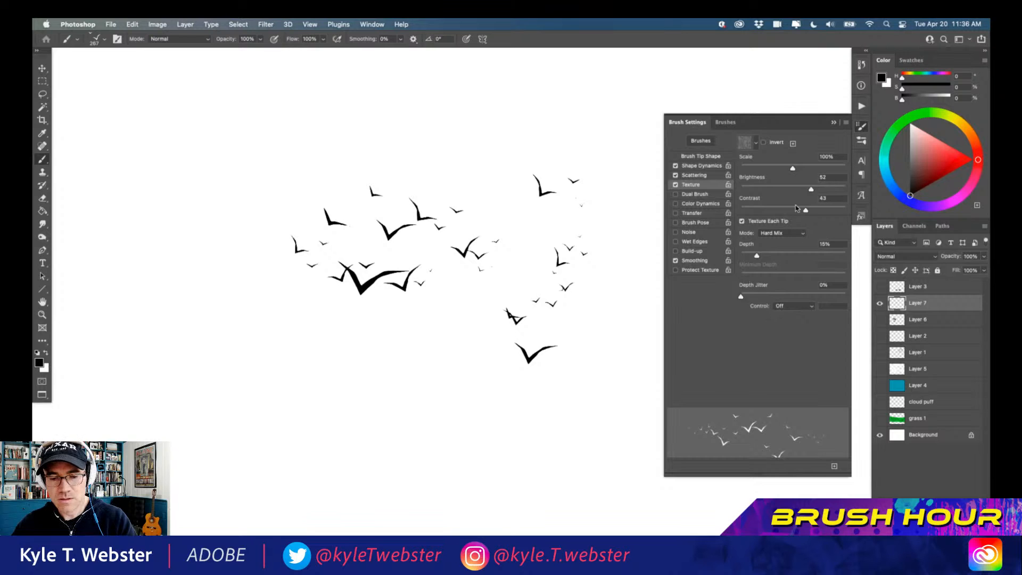
drag(745, 288, 773, 290)
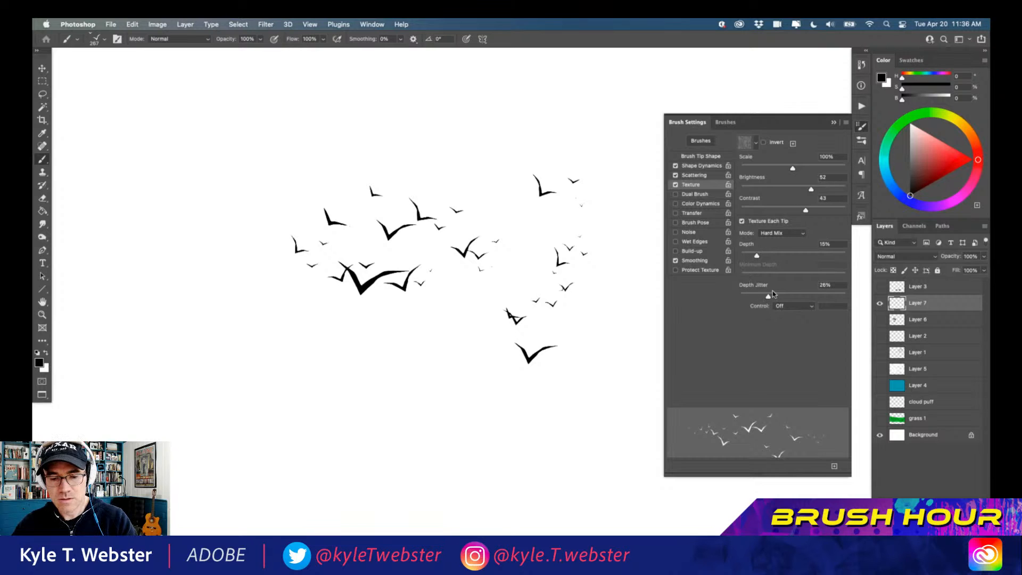
click(762, 235)
click(770, 256)
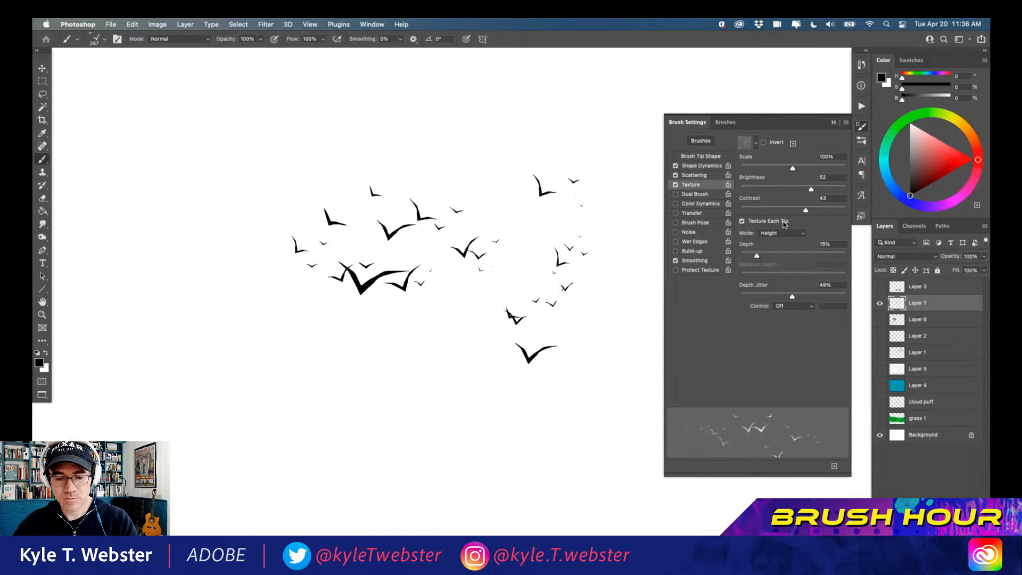
Step: Paint textured flocks around the existing birds, clear everything on the layer and deselect
mouse_move(501, 402)
mouse_down()
mouse_move(420, 400)
mouse_move(360, 438)
mouse_move(294, 349)
mouse_move(246, 386)
mouse_move(213, 319)
mouse_move(251, 294)
mouse_move(178, 365)
mouse_move(205, 218)
mouse_up()
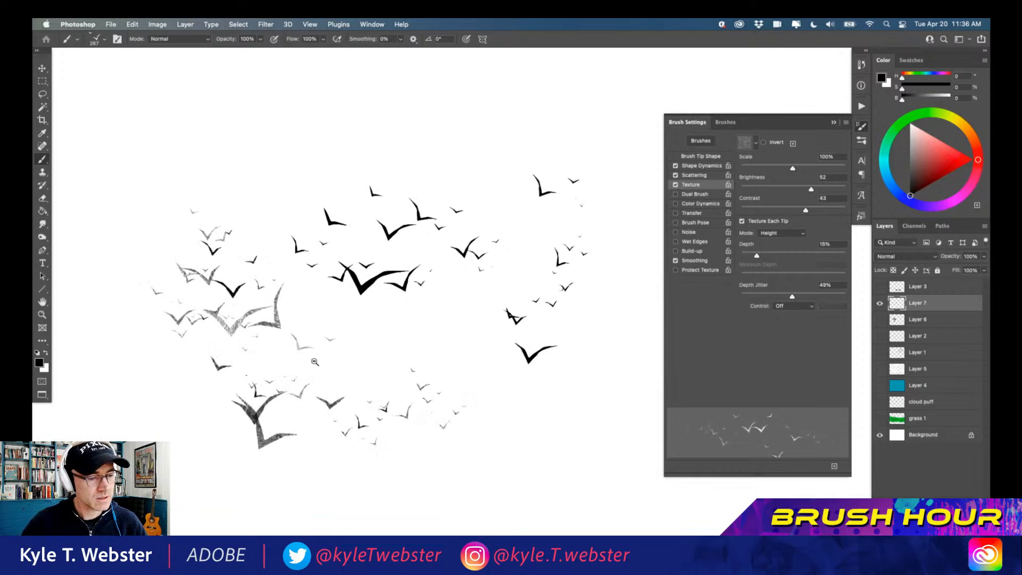
alt+click(245, 345)
mouse_move(487, 420)
mouse_down()
mouse_move(460, 379)
mouse_move(384, 367)
mouse_move(463, 350)
mouse_move(534, 304)
mouse_move(533, 269)
mouse_move(500, 237)
mouse_move(428, 292)
mouse_move(393, 291)
mouse_move(408, 243)
mouse_move(360, 240)
mouse_up()
key(super+a)
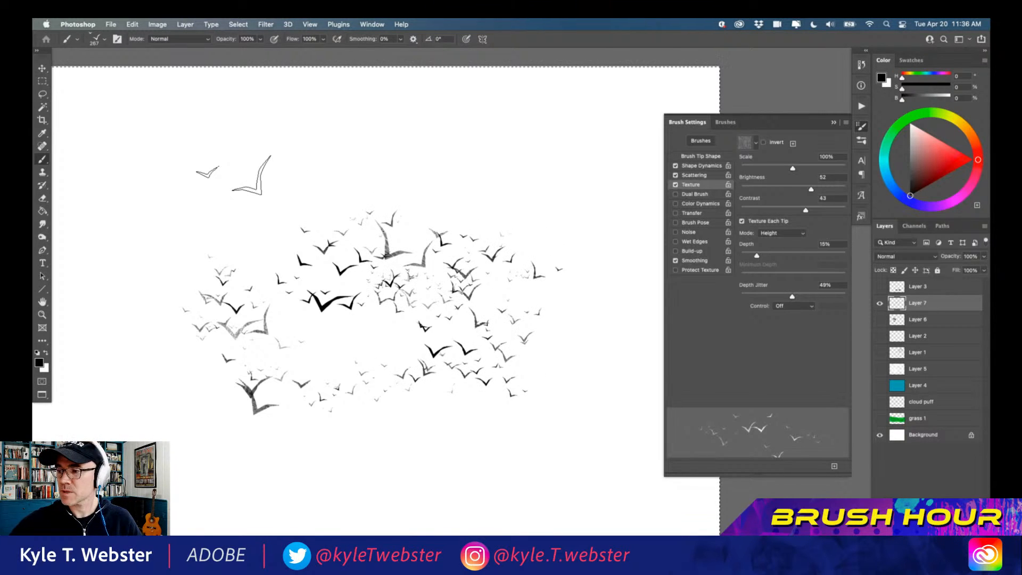
key(BackSpace)
key(super+d)
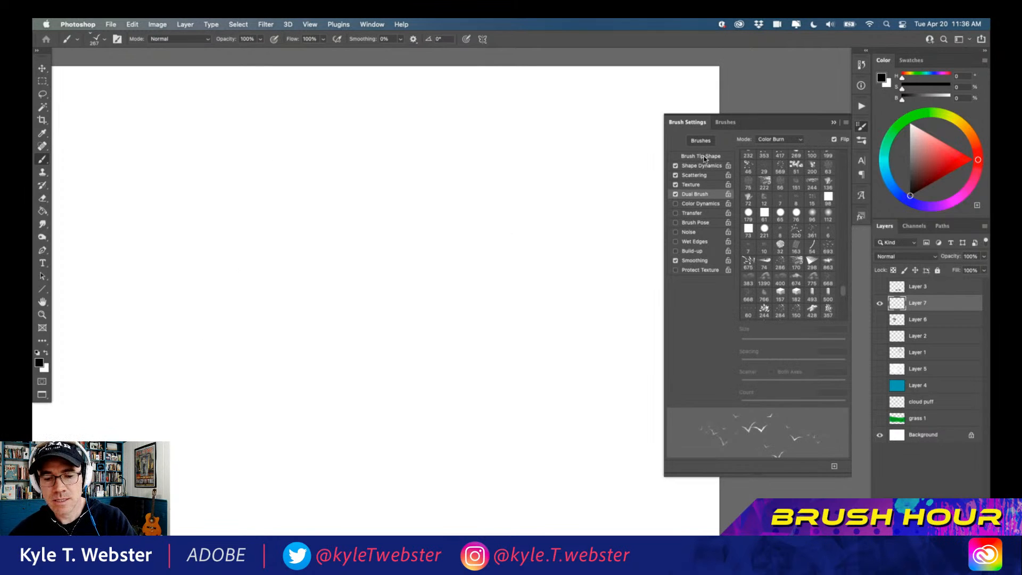
Step: Enable Dual Brush with the 675 px kyle glass break tip, and paint test flocks first with Texture on and then off
click(748, 260)
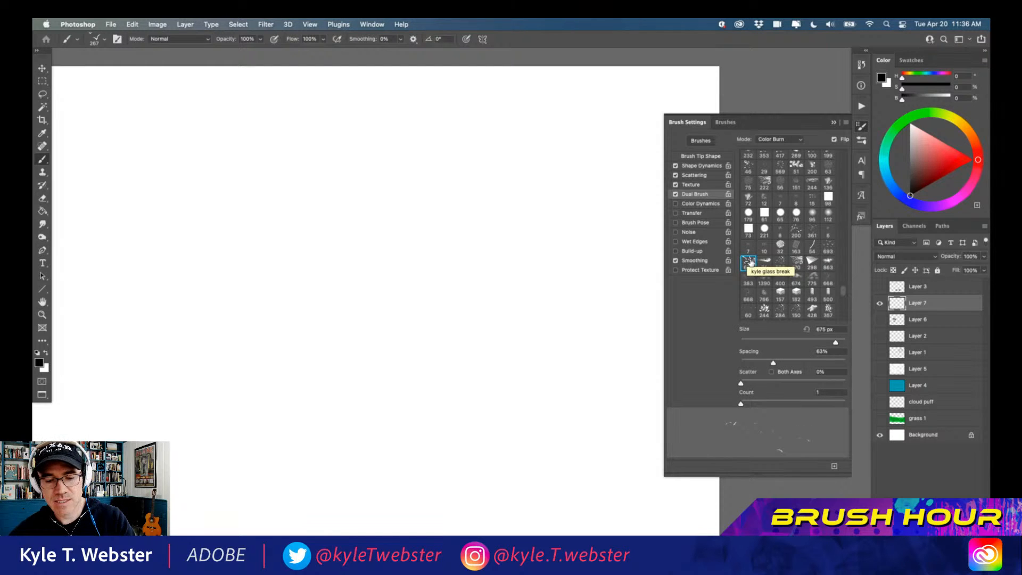
mouse_move(471, 255)
mouse_down()
mouse_move(391, 343)
mouse_move(335, 282)
mouse_move(258, 315)
mouse_up()
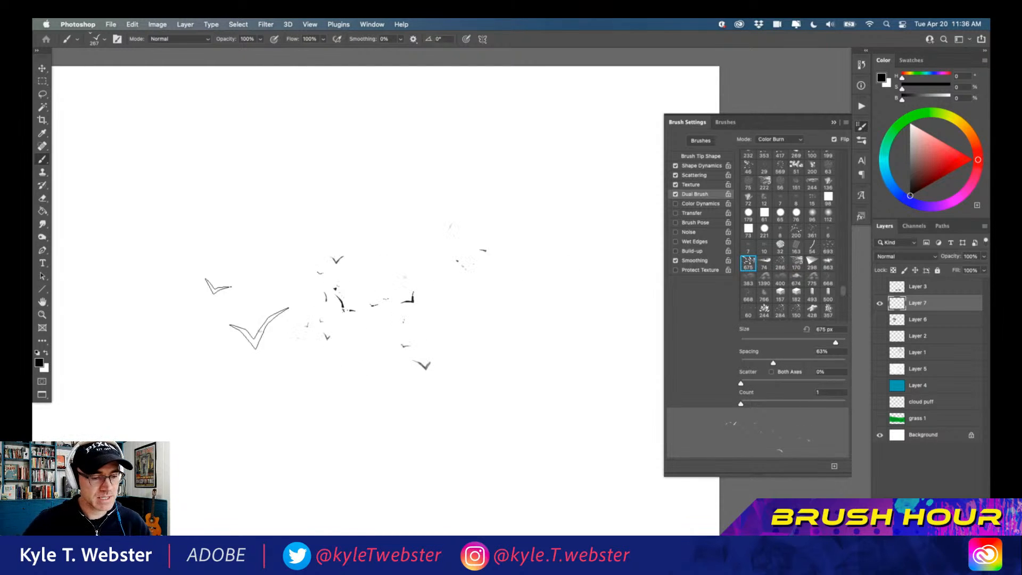
mouse_move(160, 289)
mouse_down()
mouse_move(318, 272)
mouse_move(344, 340)
mouse_move(496, 322)
mouse_move(467, 281)
mouse_move(416, 379)
mouse_move(310, 399)
mouse_move(383, 354)
mouse_move(352, 341)
mouse_move(315, 373)
mouse_move(160, 296)
mouse_up()
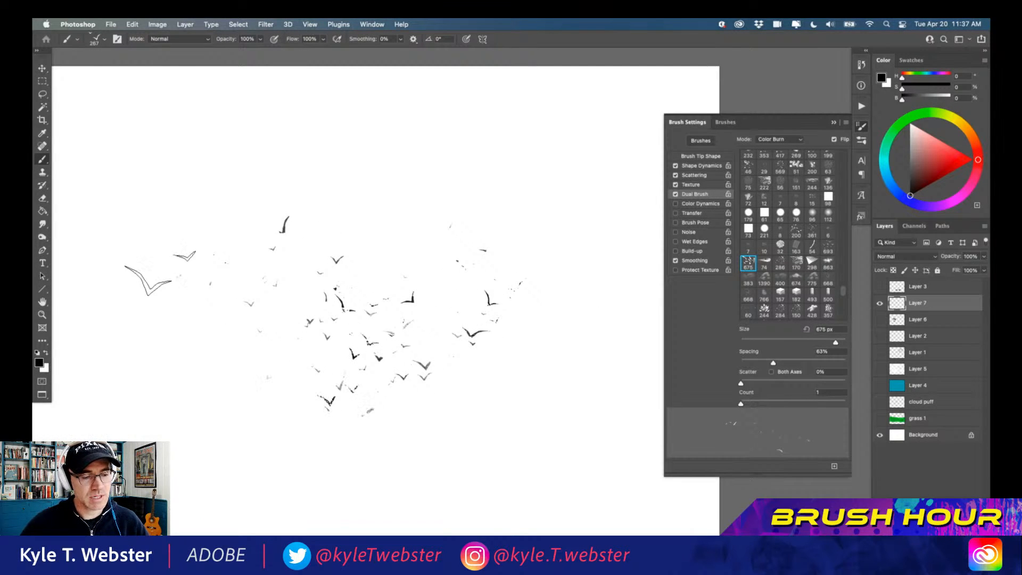
mouse_move(492, 382)
mouse_down()
mouse_move(484, 409)
mouse_move(473, 414)
mouse_move(524, 370)
mouse_move(477, 379)
mouse_move(524, 379)
mouse_move(498, 359)
mouse_move(543, 318)
mouse_move(570, 332)
mouse_move(530, 353)
mouse_move(565, 343)
mouse_move(548, 329)
mouse_move(524, 353)
mouse_move(614, 374)
mouse_move(531, 363)
mouse_up()
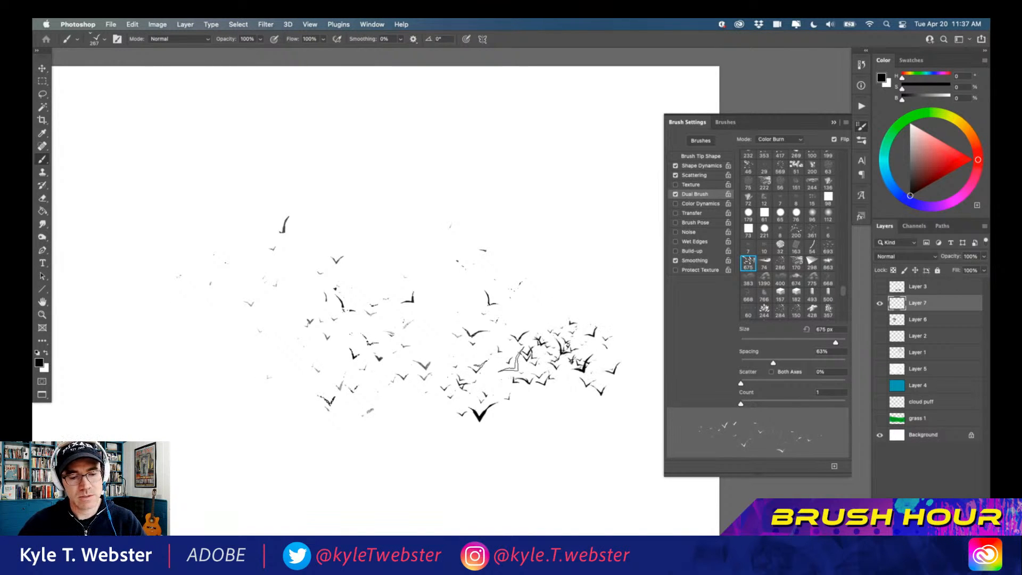
mouse_move(404, 211)
mouse_down()
mouse_move(362, 179)
mouse_move(266, 155)
mouse_move(416, 187)
mouse_move(133, 167)
mouse_move(247, 174)
mouse_up()
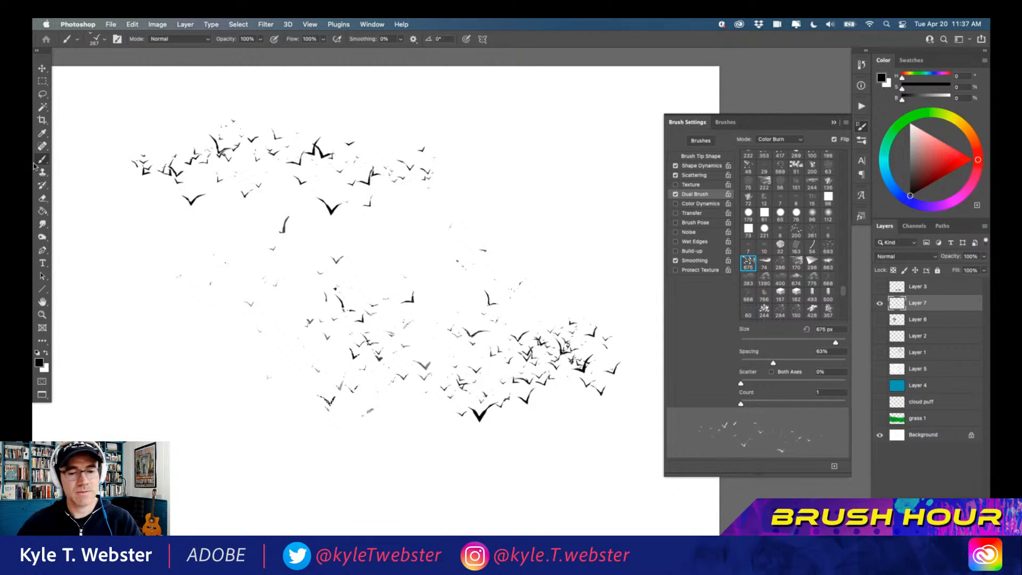
Step: Set Roundness Jitter to 70% and Minimum Roundness to 10%, and paint more flocks across the lower canvas
click(695, 166)
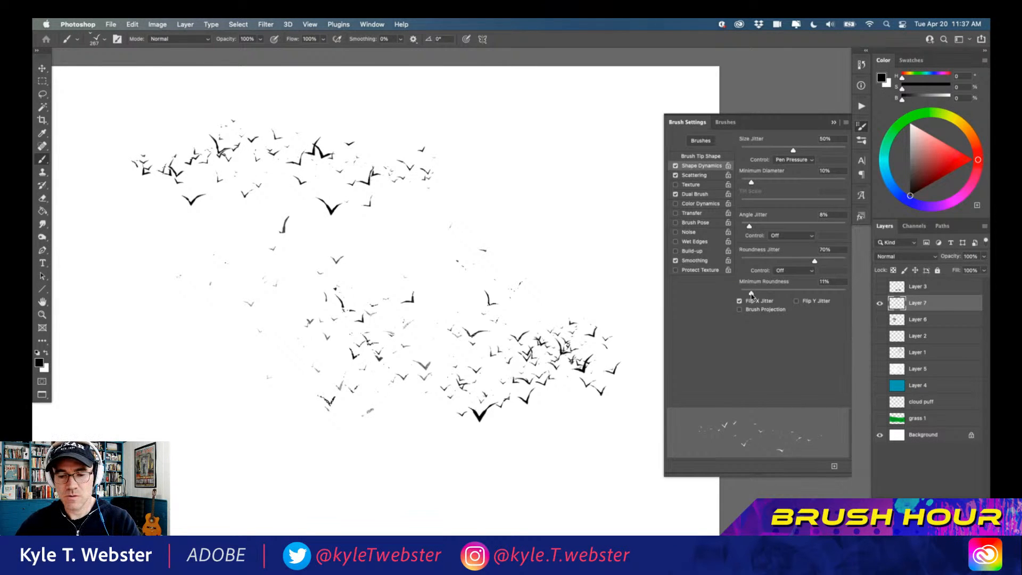
mouse_move(559, 467)
mouse_down()
mouse_move(506, 470)
mouse_move(480, 454)
mouse_move(274, 463)
mouse_move(221, 455)
mouse_move(227, 427)
mouse_move(212, 458)
mouse_move(146, 446)
mouse_move(215, 439)
mouse_move(171, 423)
mouse_move(277, 392)
mouse_up()
drag(147, 368, 309, 362)
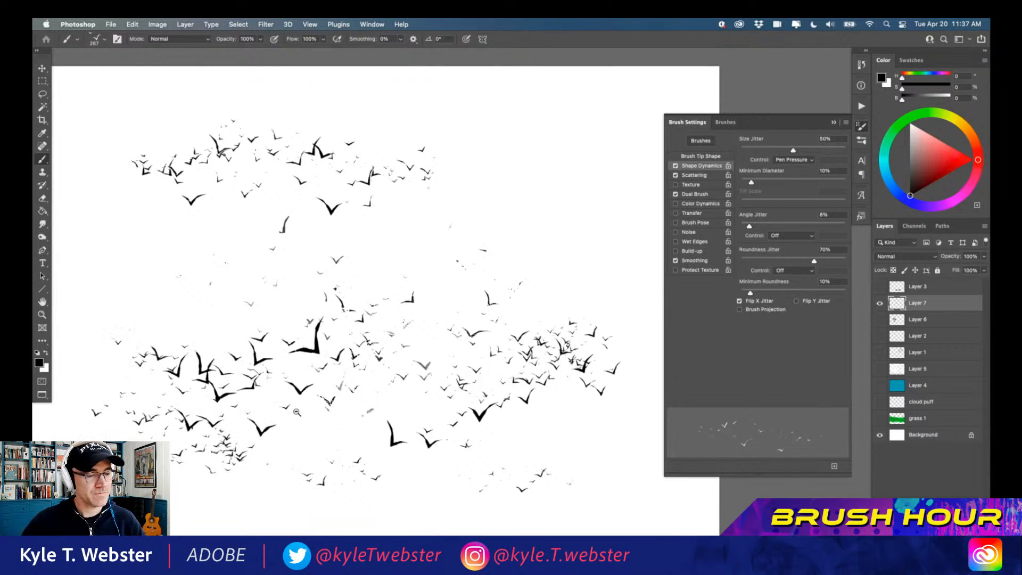
Step: Clear the layer and paint one flock stretching from small birds right of centre to larger birds at the canvas's upper-left corner
key(super+minus)
drag(230, 407, 240, 399)
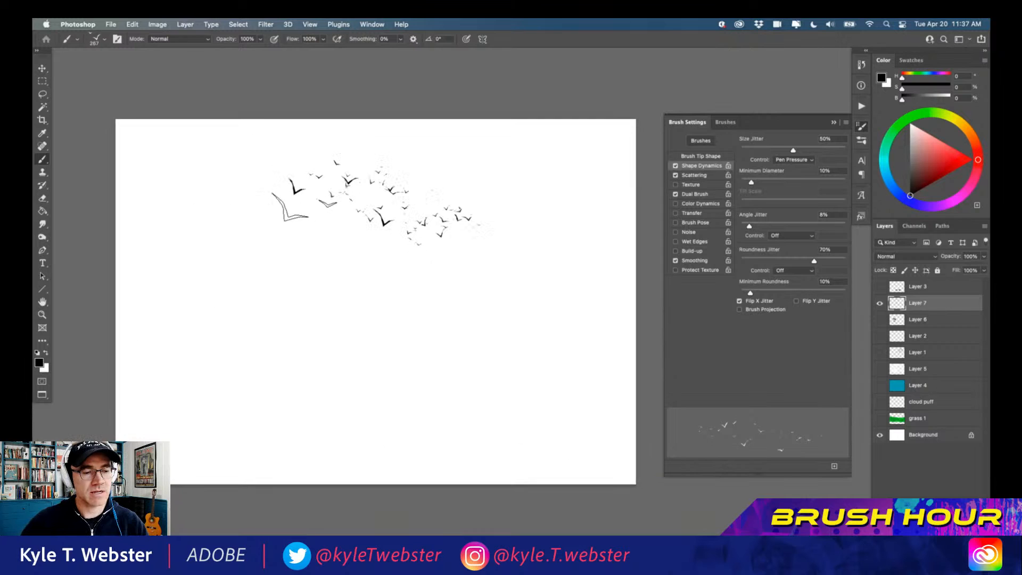
mouse_move(291, 207)
mouse_down()
mouse_move(282, 155)
mouse_move(231, 165)
mouse_move(242, 168)
mouse_move(202, 131)
mouse_move(168, 157)
mouse_move(72, 114)
mouse_move(200, 237)
mouse_move(165, 151)
mouse_move(101, 133)
mouse_move(93, 169)
mouse_up()
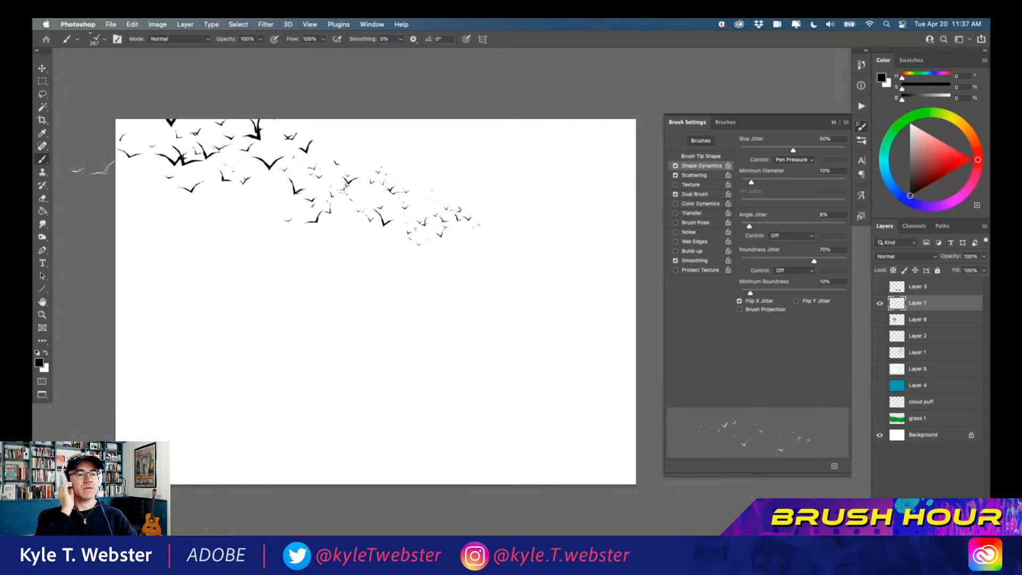
mouse_move(452, 243)
mouse_down()
mouse_move(497, 227)
mouse_move(506, 235)
mouse_move(503, 222)
mouse_up()
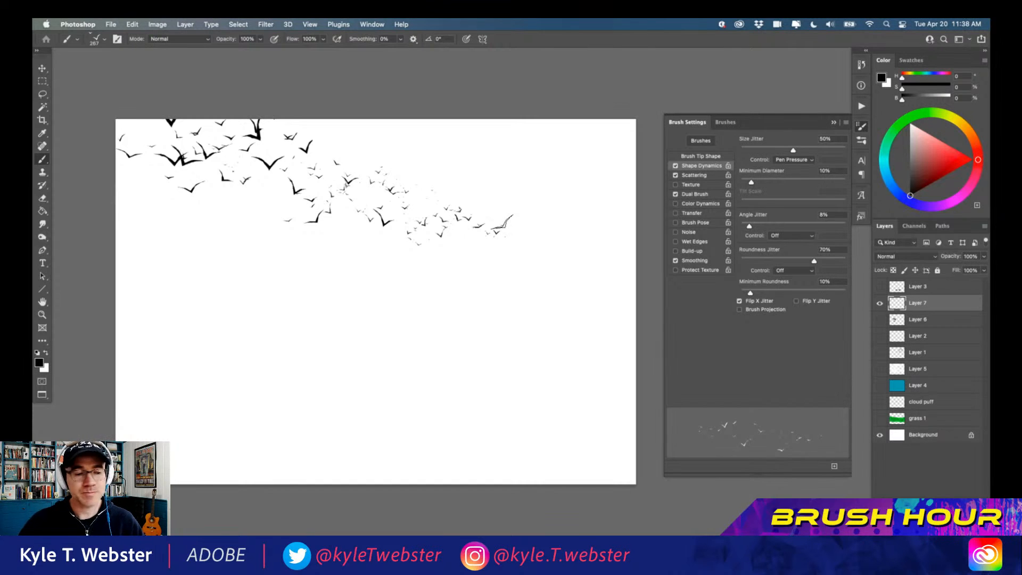
Step: Delete all the birds on the layer and deselect
super+click(328, 315)
drag(328, 318, 333, 336)
key(super+a)
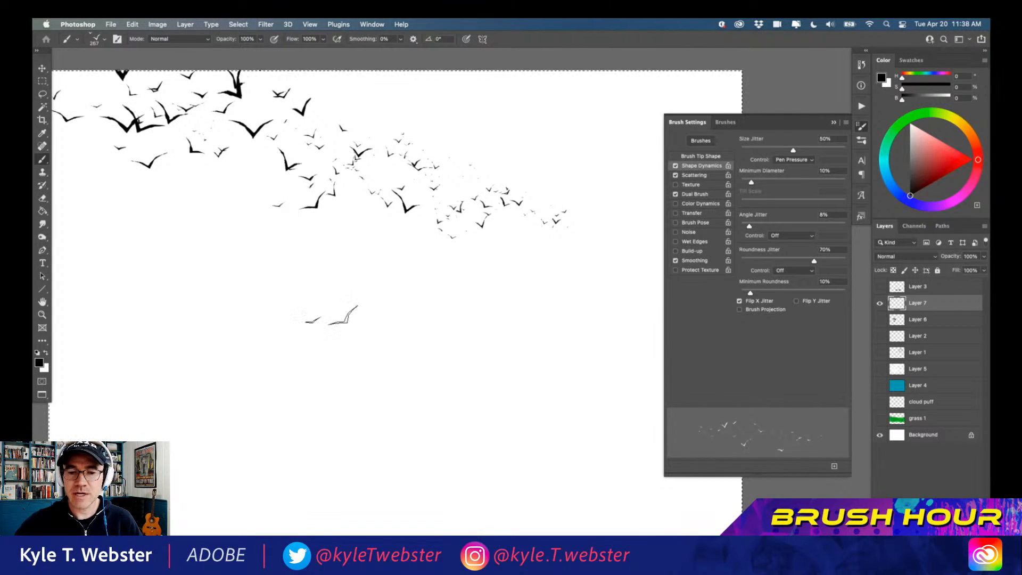
key(Delete)
key(super+d)
drag(294, 336, 312, 317)
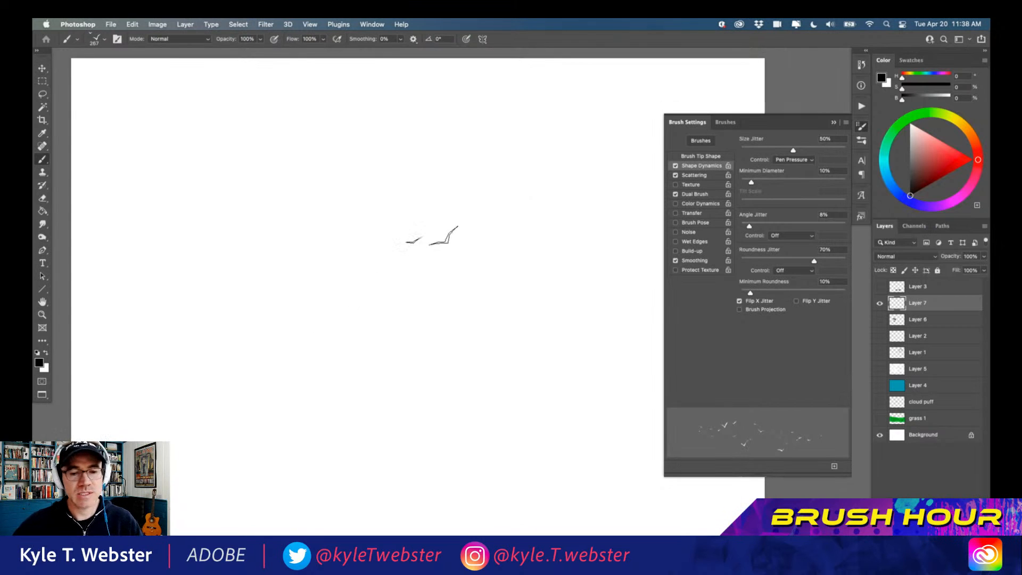
Step: Browse the saved brushes from the birdy birds preset up to the KYLE_Concept folder, and collapse that folder
click(723, 123)
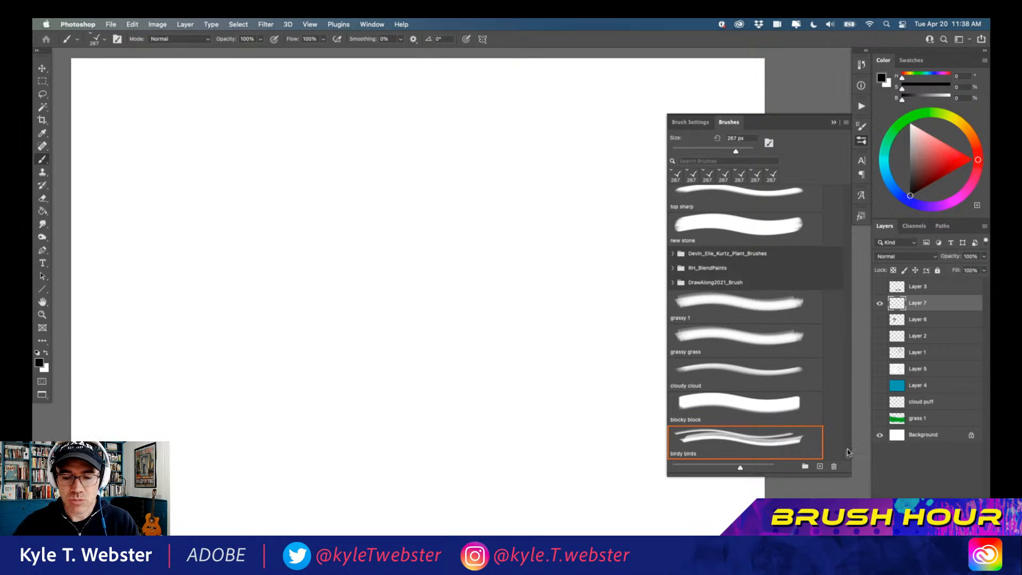
drag(848, 453, 654, 275)
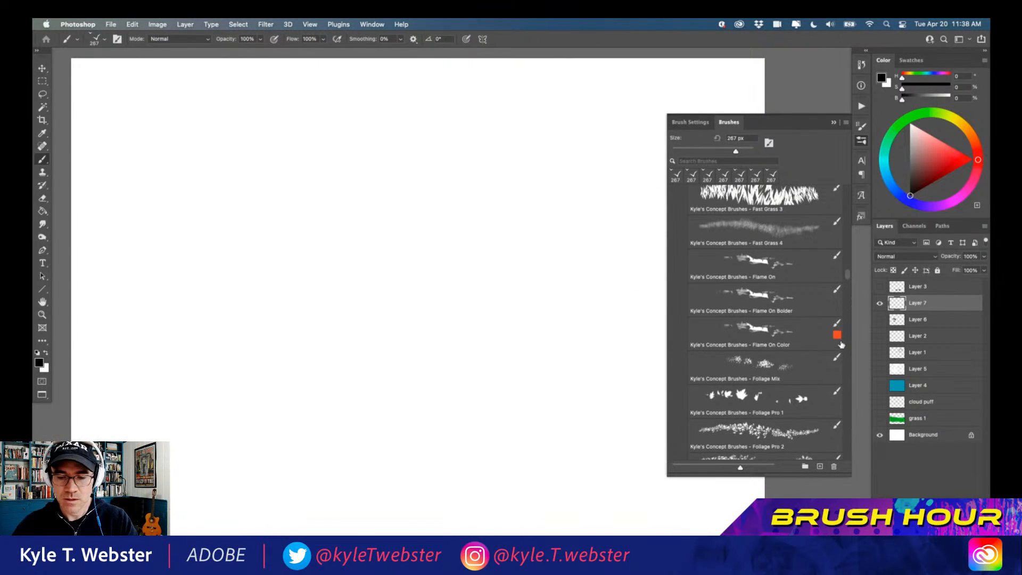
drag(847, 275, 704, 211)
scroll(704, 213, up, 10)
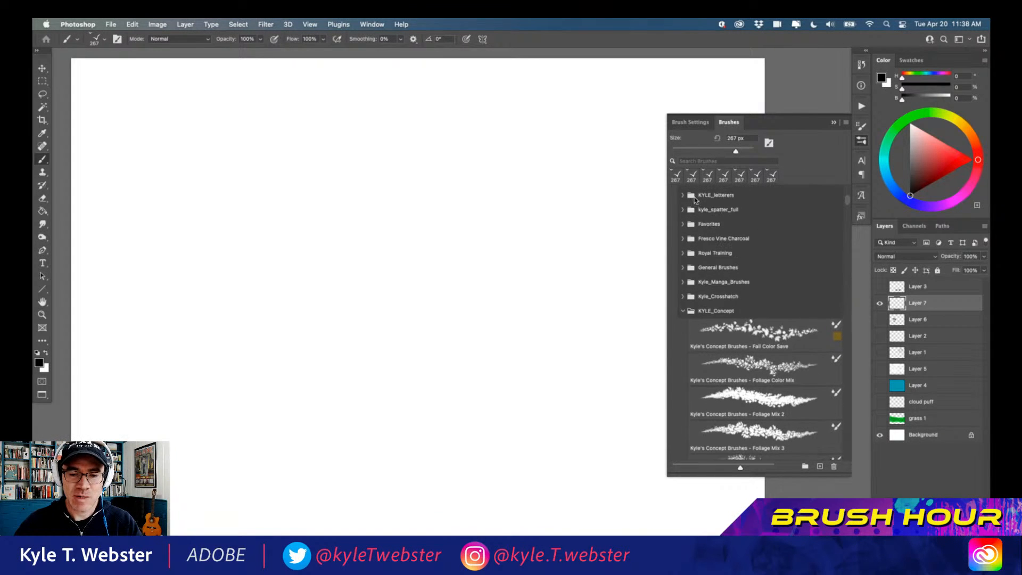
click(684, 305)
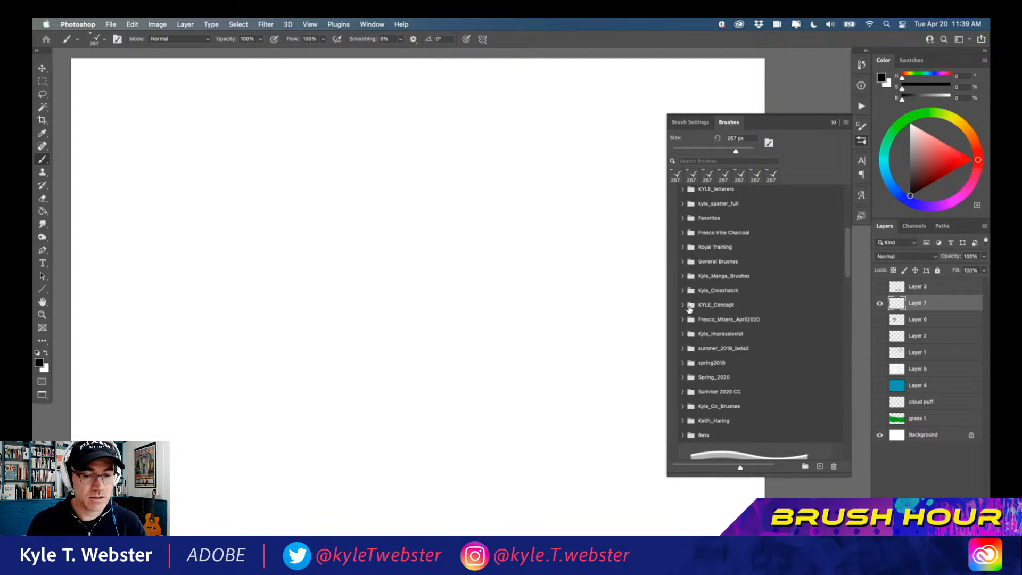
Step: Find the Paintbox folder within the megapack brushes and select the Kyle's Paintbox - Bristle 06 Hair & Grass brush
scroll(792, 221, up, 6)
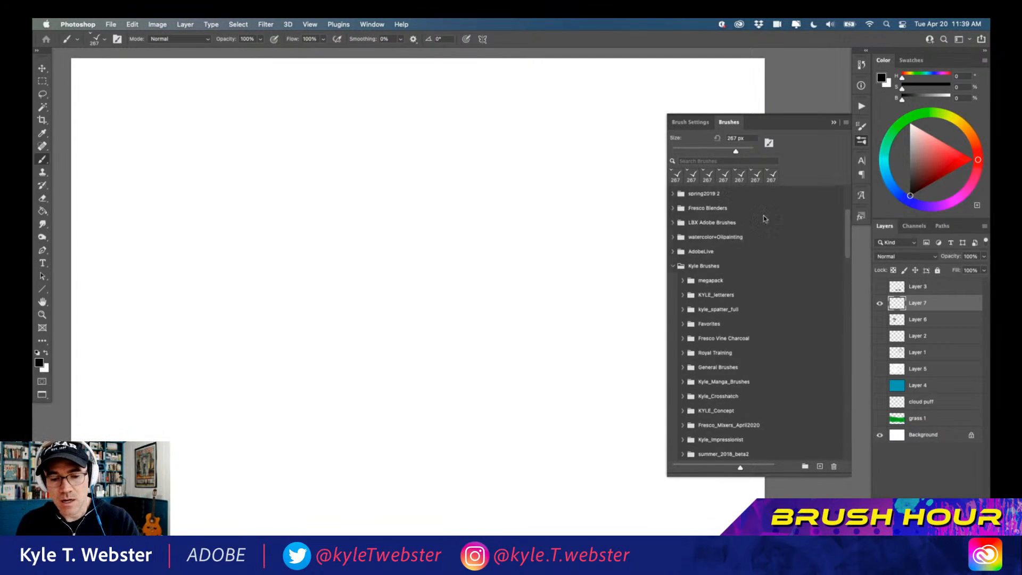
scroll(715, 226, down, 3)
click(682, 263)
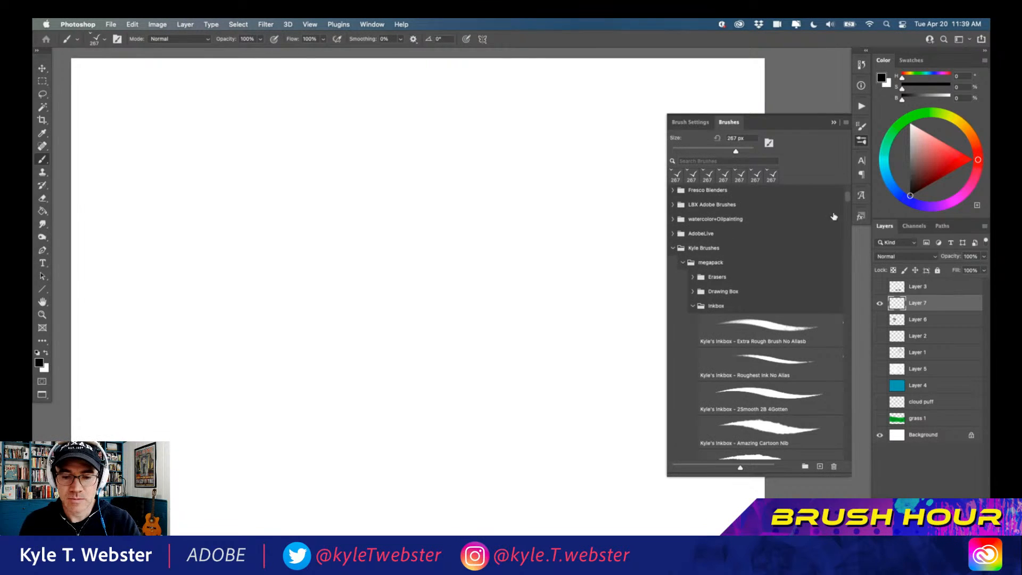
drag(847, 200, 847, 203)
click(693, 213)
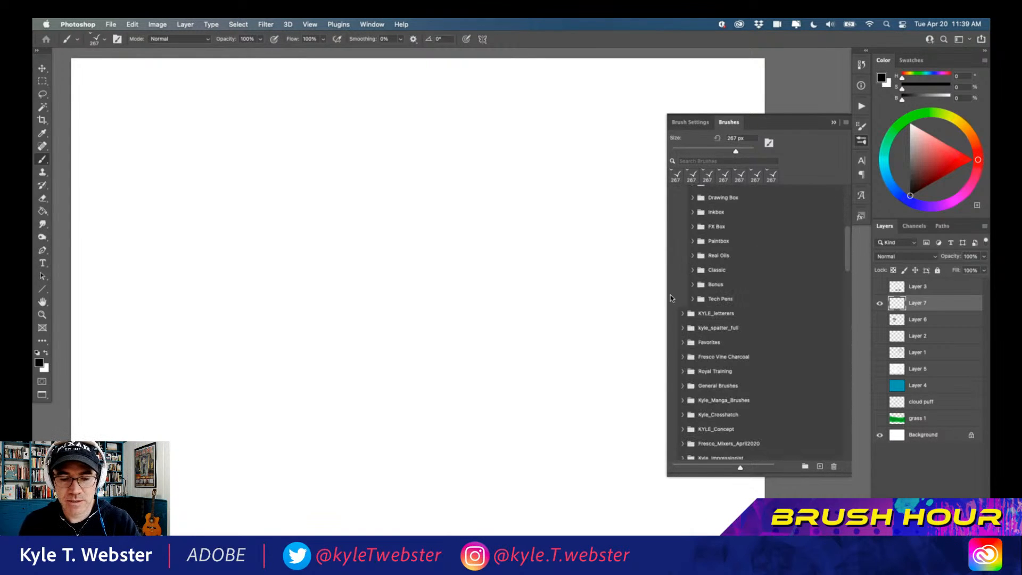
click(692, 242)
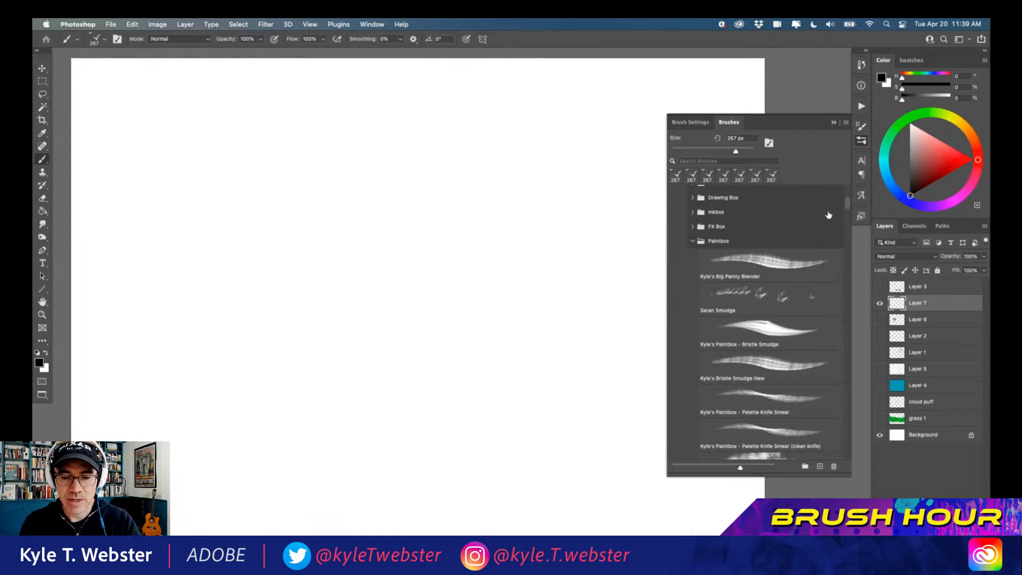
drag(848, 205, 840, 233)
scroll(840, 233, down, 2)
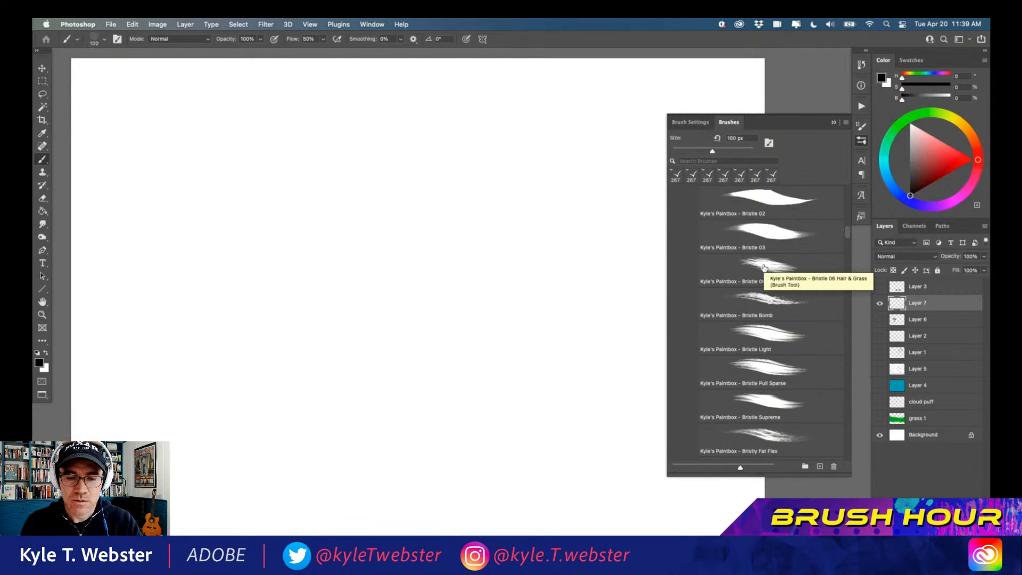
click(764, 267)
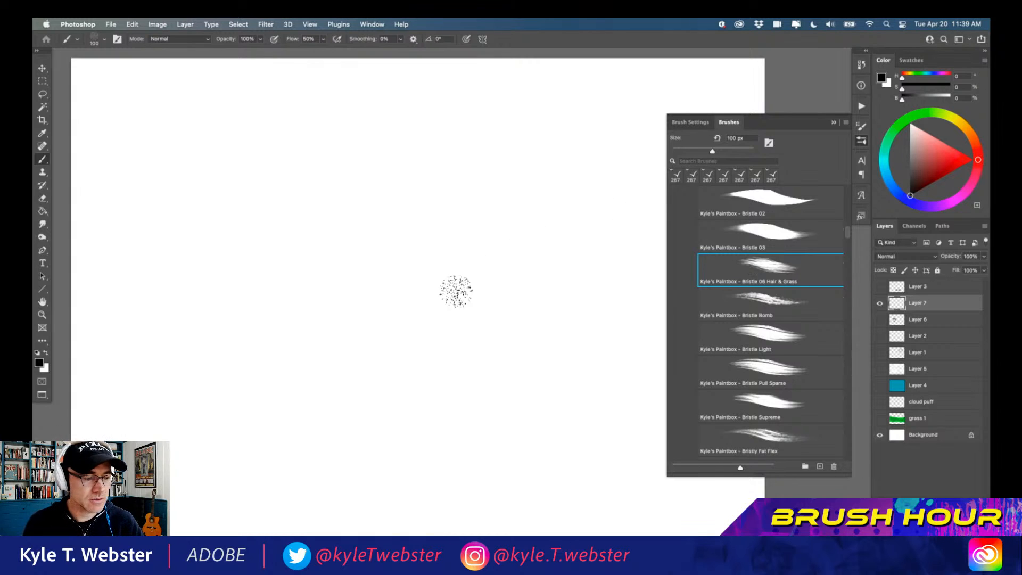
Step: Paint two long curved locks of black hair side by side mid-canvas and clear them from the layer
mouse_move(487, 235)
mouse_down()
mouse_move(430, 315)
mouse_move(426, 365)
mouse_move(411, 319)
mouse_move(469, 217)
mouse_up()
drag(434, 296, 474, 192)
mouse_move(458, 271)
mouse_down()
mouse_move(488, 207)
mouse_move(491, 165)
mouse_up()
drag(448, 294, 495, 179)
drag(468, 268, 481, 156)
mouse_move(456, 283)
mouse_down()
mouse_move(481, 152)
mouse_move(426, 292)
mouse_move(422, 381)
mouse_move(498, 165)
mouse_move(481, 271)
mouse_move(435, 373)
mouse_move(474, 166)
mouse_up()
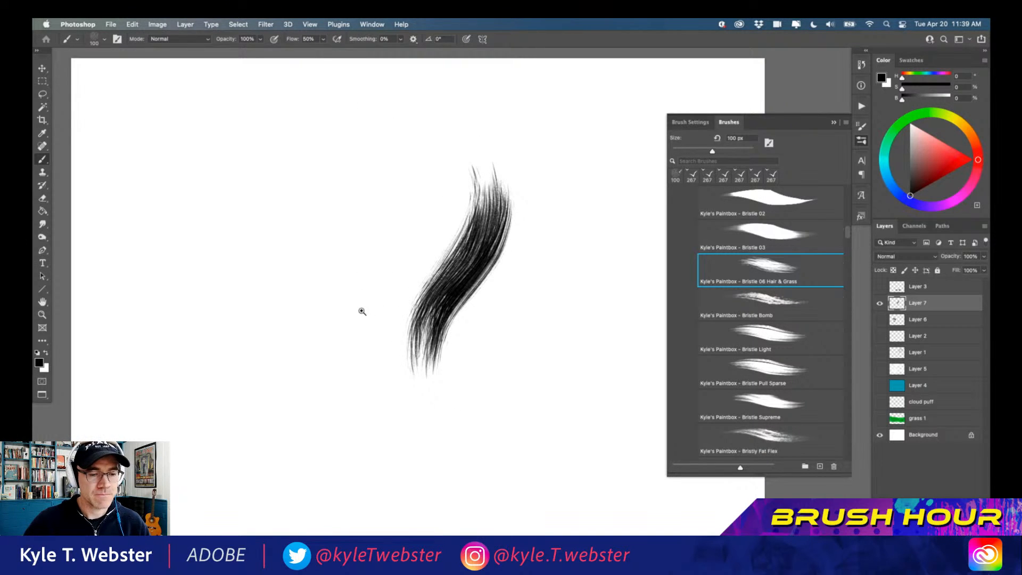
drag(362, 312, 383, 314)
mouse_move(334, 151)
mouse_down()
mouse_move(364, 268)
mouse_move(361, 328)
mouse_move(404, 449)
mouse_move(412, 379)
mouse_move(395, 325)
mouse_move(392, 265)
mouse_move(362, 181)
mouse_move(273, 111)
mouse_move(351, 140)
mouse_move(400, 226)
mouse_move(415, 441)
mouse_move(380, 418)
mouse_move(353, 362)
mouse_move(332, 197)
mouse_move(277, 123)
mouse_move(321, 233)
mouse_move(333, 343)
mouse_move(373, 438)
mouse_move(374, 478)
mouse_move(361, 391)
mouse_move(294, 159)
mouse_up()
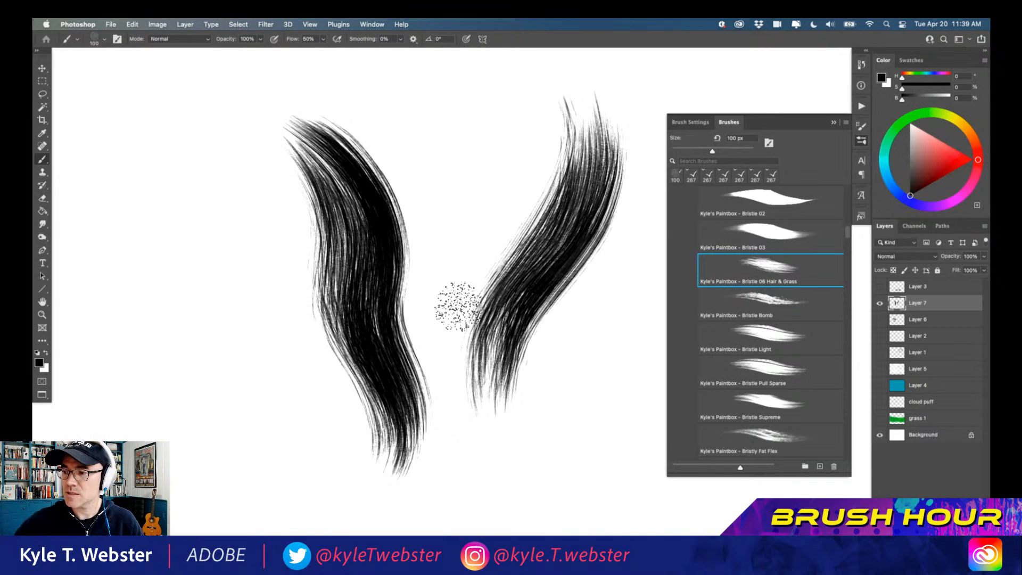
key(Delete)
Step: Paint a broad S-curved lock of hair in dark red (H 0, S 94, B 50) with overlapping strokes mid-canvas
click(940, 177)
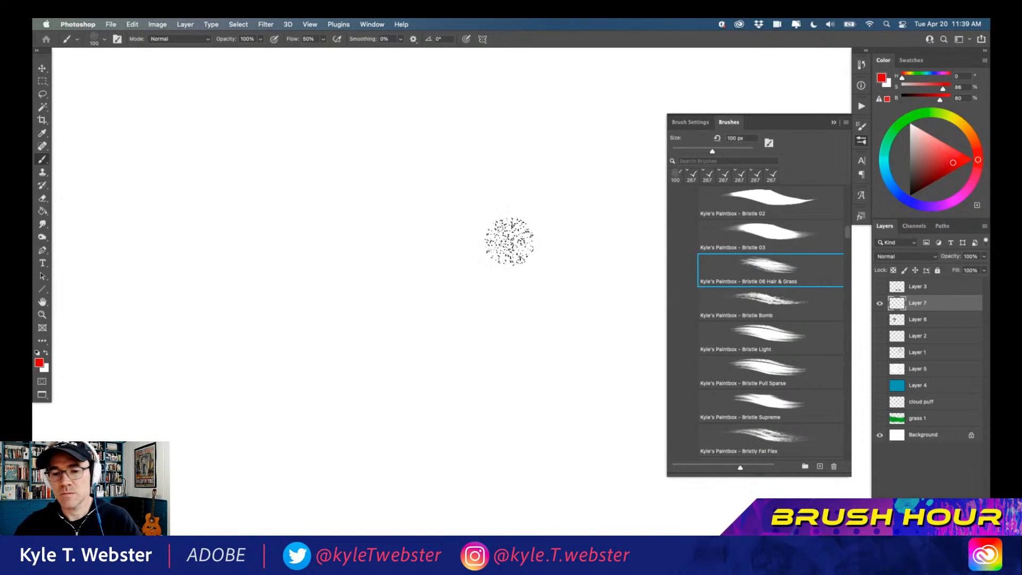
mouse_move(498, 408)
mouse_down()
mouse_move(462, 292)
mouse_move(362, 183)
mouse_move(341, 142)
mouse_up()
mouse_move(483, 454)
mouse_down()
mouse_move(488, 375)
mouse_move(423, 276)
mouse_move(358, 206)
mouse_move(337, 119)
mouse_up()
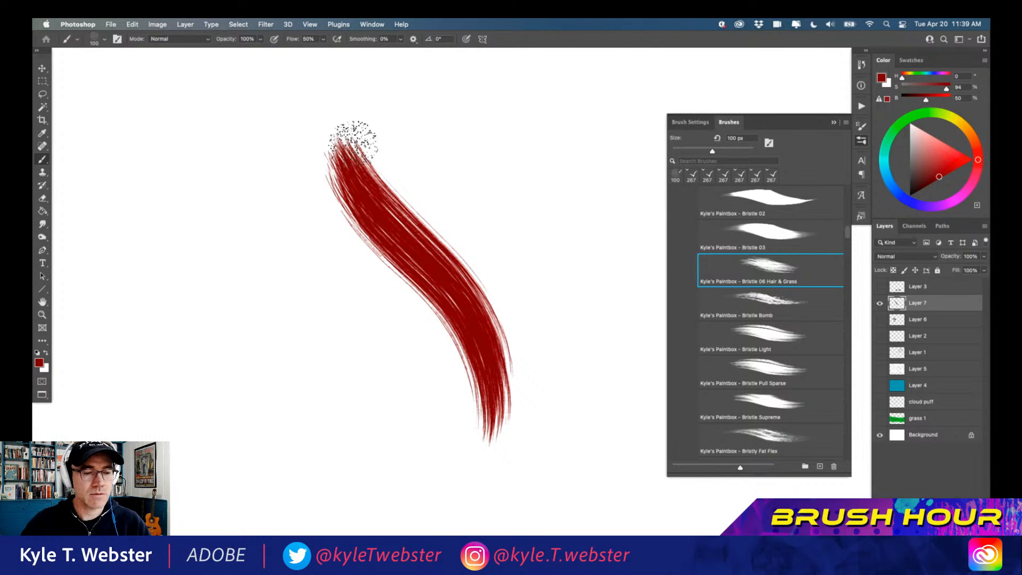
mouse_move(475, 468)
mouse_down()
mouse_move(504, 356)
mouse_move(462, 249)
mouse_move(360, 147)
mouse_move(341, 122)
mouse_up()
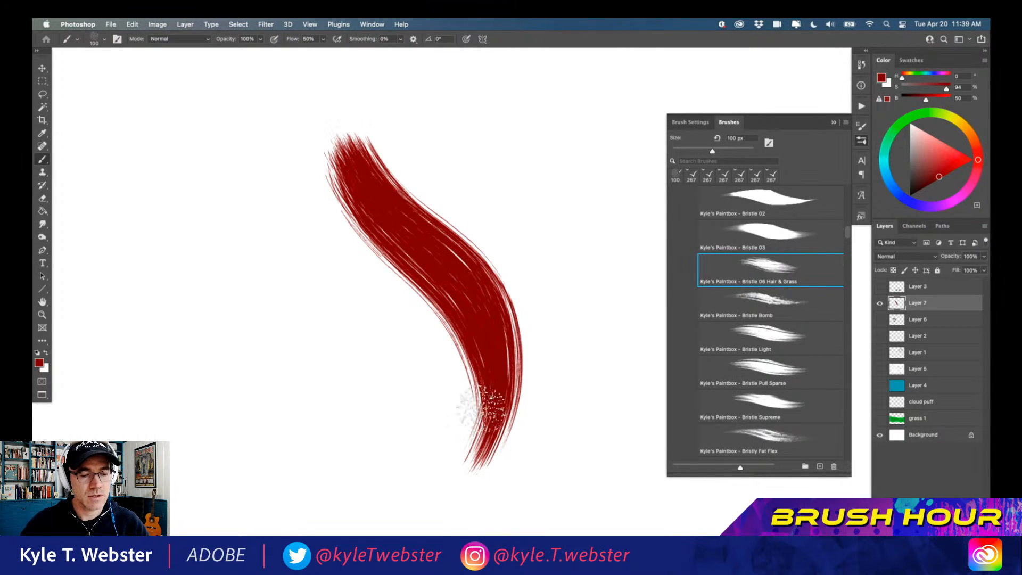
mouse_move(456, 427)
mouse_down()
mouse_move(445, 327)
mouse_move(360, 231)
mouse_move(336, 139)
mouse_up()
drag(450, 427, 320, 170)
mouse_move(493, 367)
mouse_down()
mouse_move(468, 222)
mouse_move(376, 126)
mouse_move(534, 384)
mouse_move(498, 455)
mouse_move(445, 194)
mouse_move(392, 155)
mouse_move(525, 445)
mouse_move(464, 267)
mouse_move(457, 338)
mouse_move(369, 173)
mouse_move(381, 176)
mouse_up()
Step: Paint a brighter red highlight (H 0, S 69, B 82) along the middle of the hair lock
click(946, 156)
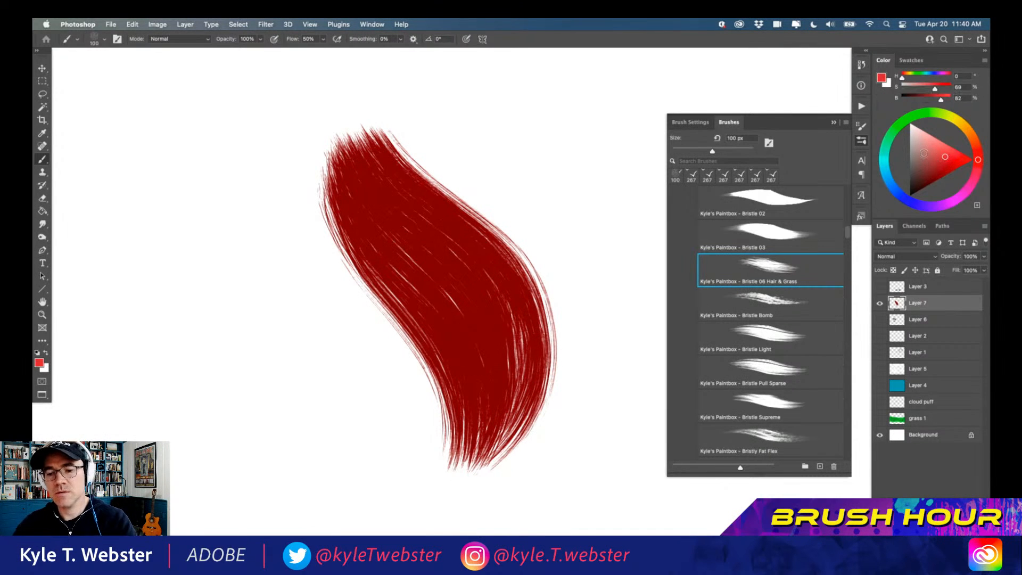
drag(372, 246, 459, 351)
drag(397, 272, 465, 368)
mouse_move(375, 239)
mouse_down()
mouse_move(464, 352)
mouse_move(451, 305)
mouse_move(482, 353)
mouse_move(391, 237)
mouse_move(488, 368)
mouse_move(374, 204)
mouse_move(397, 211)
mouse_move(494, 313)
mouse_move(398, 192)
mouse_move(510, 327)
mouse_move(522, 370)
mouse_move(487, 257)
mouse_move(516, 300)
mouse_move(467, 234)
mouse_move(497, 252)
mouse_move(394, 223)
mouse_move(458, 376)
mouse_move(368, 251)
mouse_move(450, 376)
mouse_move(351, 227)
mouse_move(424, 308)
mouse_move(356, 211)
mouse_up()
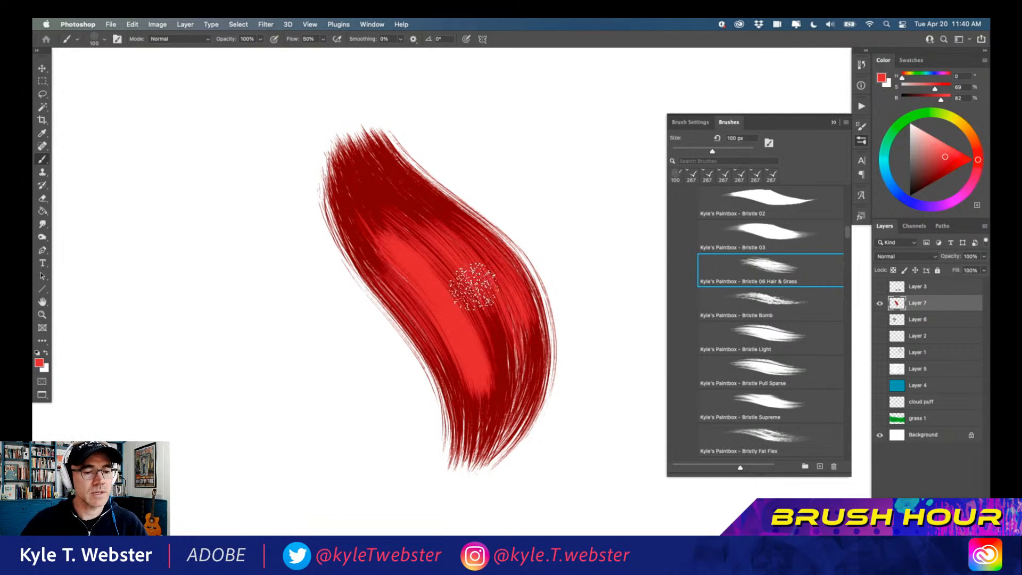
Step: Blend the highlight's edges with dark red sampled from the hair and add pale pink shine strokes (S 35, B 100)
alt+click(379, 176)
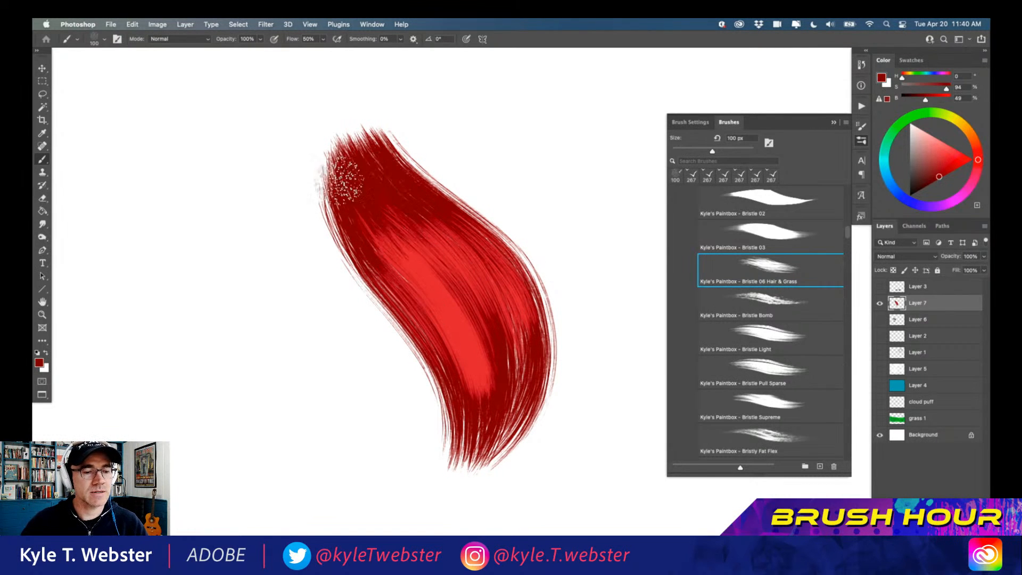
mouse_move(381, 213)
mouse_down()
mouse_move(464, 343)
mouse_move(450, 320)
mouse_move(476, 431)
mouse_move(429, 265)
mouse_move(481, 400)
mouse_move(472, 295)
mouse_move(515, 355)
mouse_move(516, 390)
mouse_move(486, 251)
mouse_up()
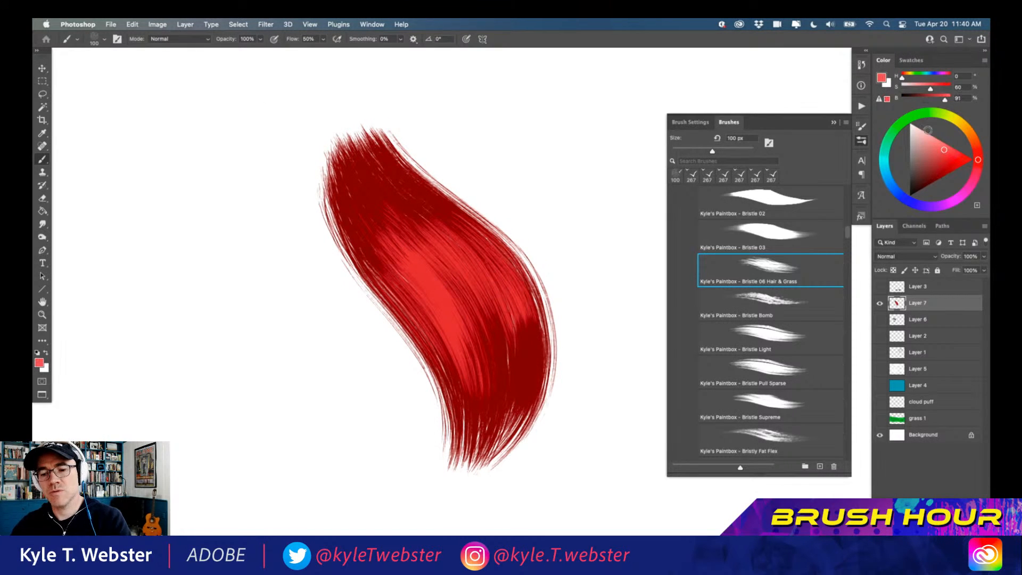
mouse_move(472, 367)
mouse_down()
mouse_move(421, 274)
mouse_move(450, 335)
mouse_move(444, 312)
mouse_up()
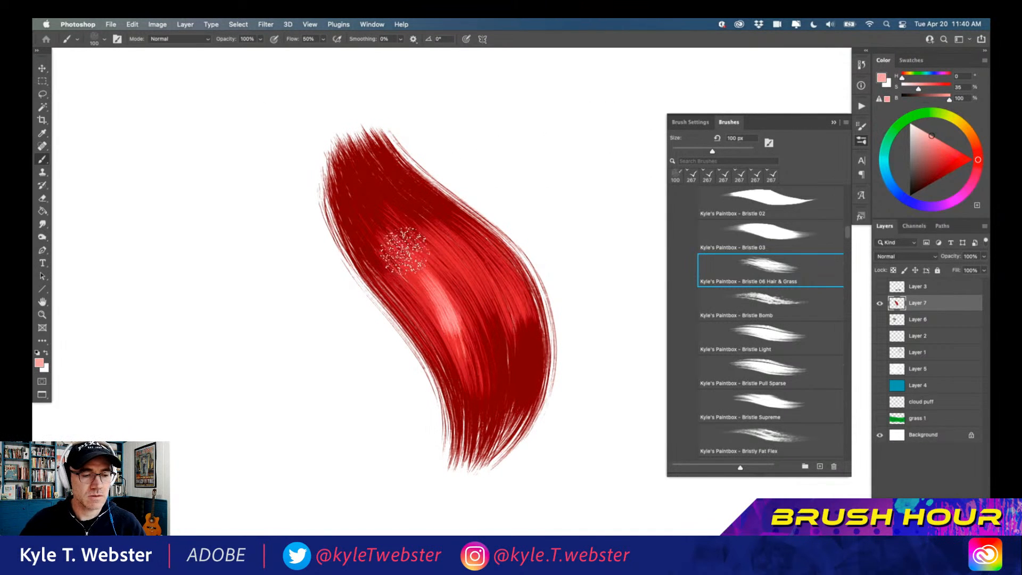
mouse_move(411, 233)
mouse_down()
mouse_move(469, 319)
mouse_move(438, 254)
mouse_move(477, 295)
mouse_move(466, 270)
mouse_move(502, 329)
mouse_move(483, 269)
mouse_move(491, 277)
mouse_move(462, 232)
mouse_move(513, 289)
mouse_move(488, 233)
mouse_move(530, 290)
mouse_up()
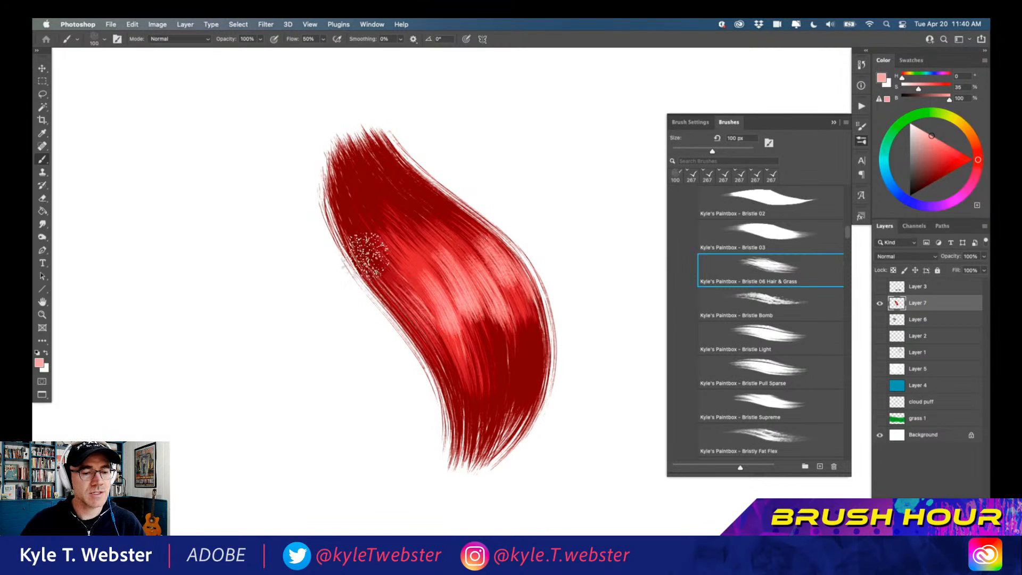
Step: Smudge the red lock's highlights and strand ends with the Smudge tool, using a speckled bristle tip at 90 px
click(43, 224)
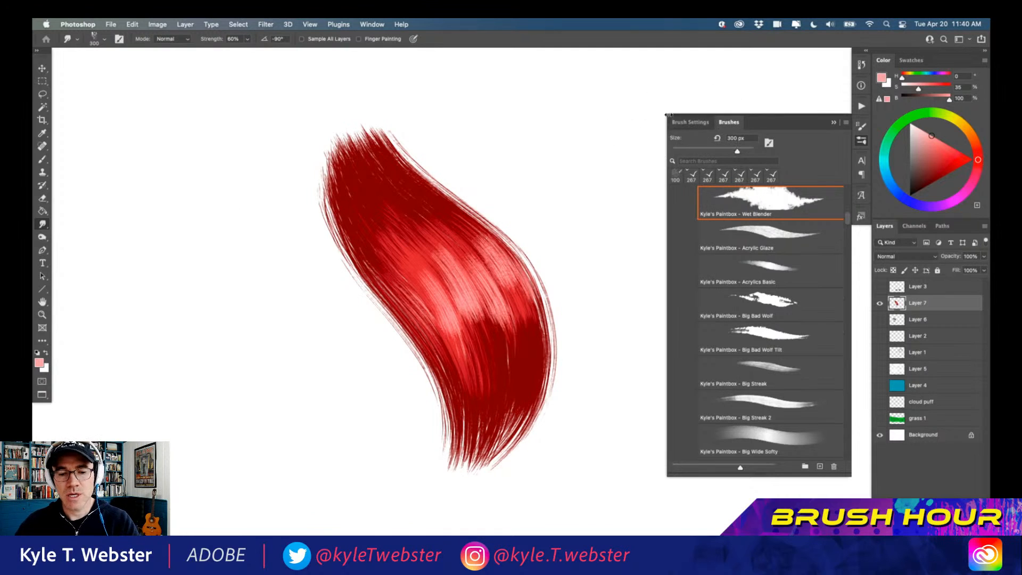
click(686, 123)
click(690, 156)
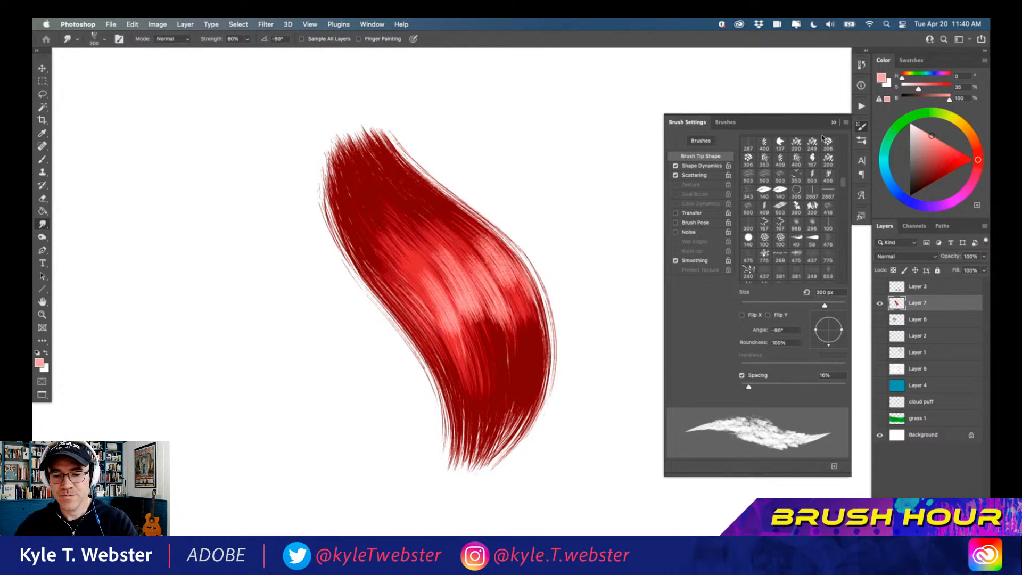
scroll(769, 163, up, 10)
scroll(769, 162, up, 6)
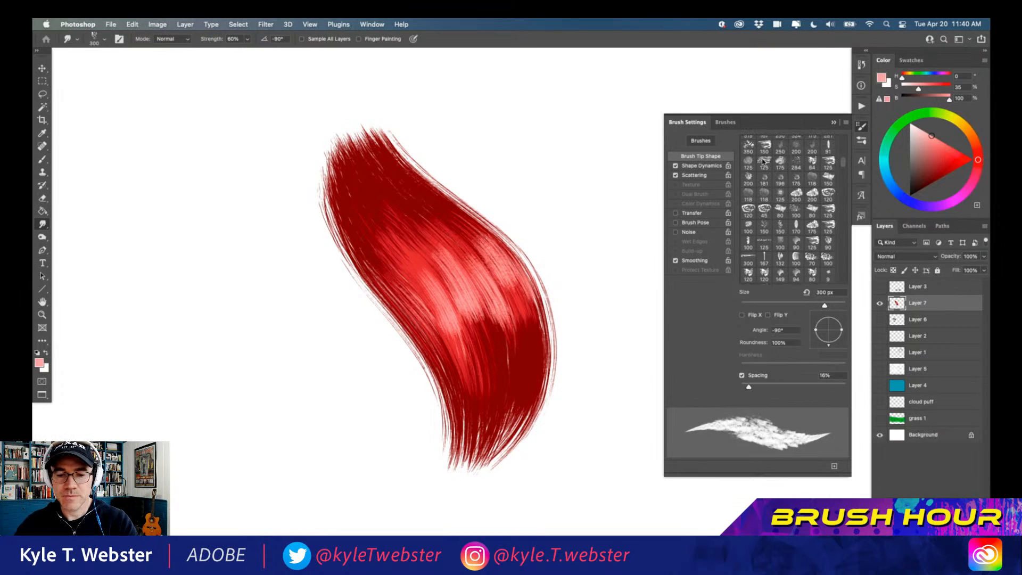
click(789, 182)
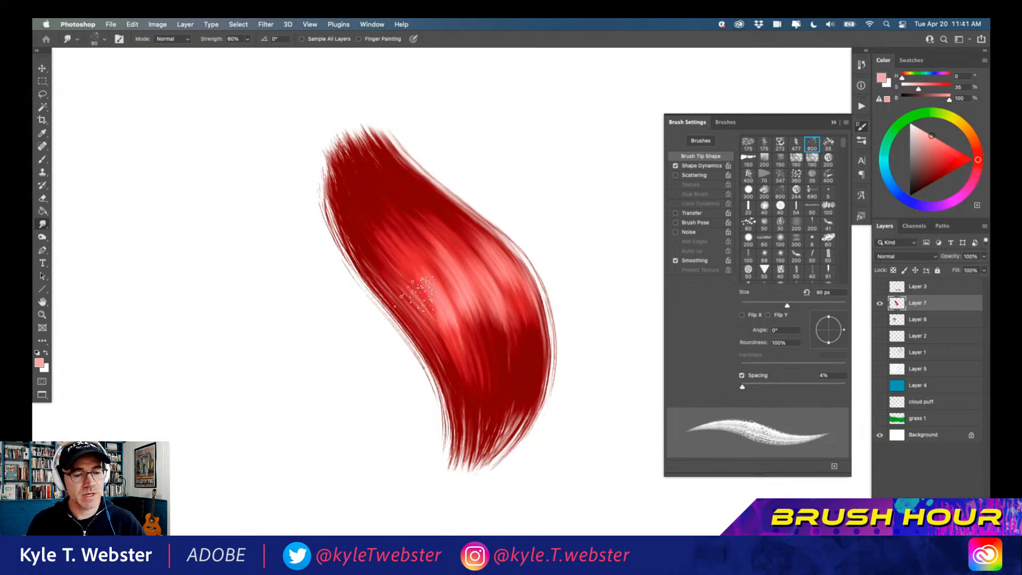
alt+click(386, 361)
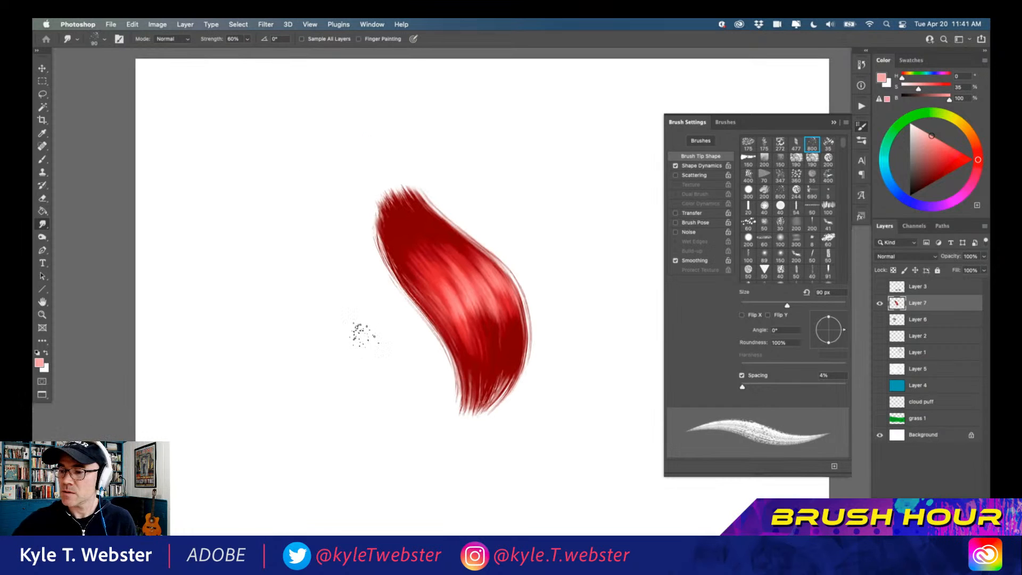
Step: Return to the hair brush with default black, set Flow to 100%, and turn off Shape Dynamics, Texture and Transfer
key(b)
drag(376, 350, 410, 336)
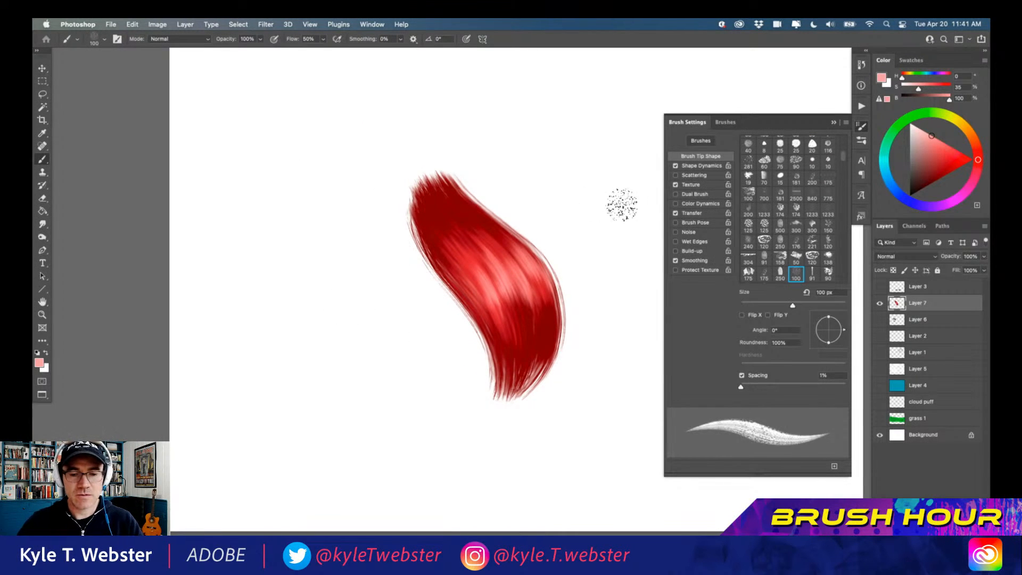
click(37, 352)
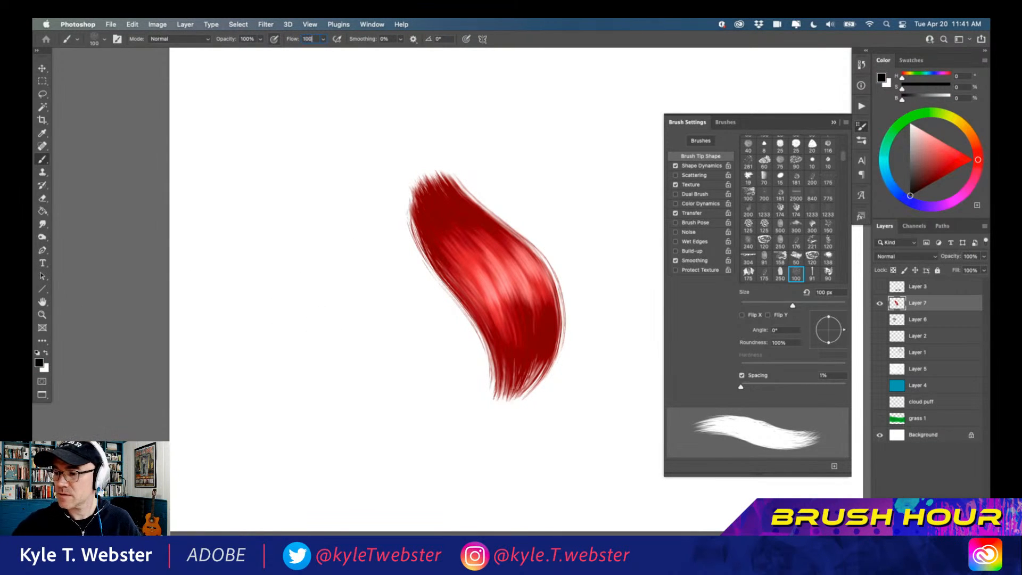
key(Return)
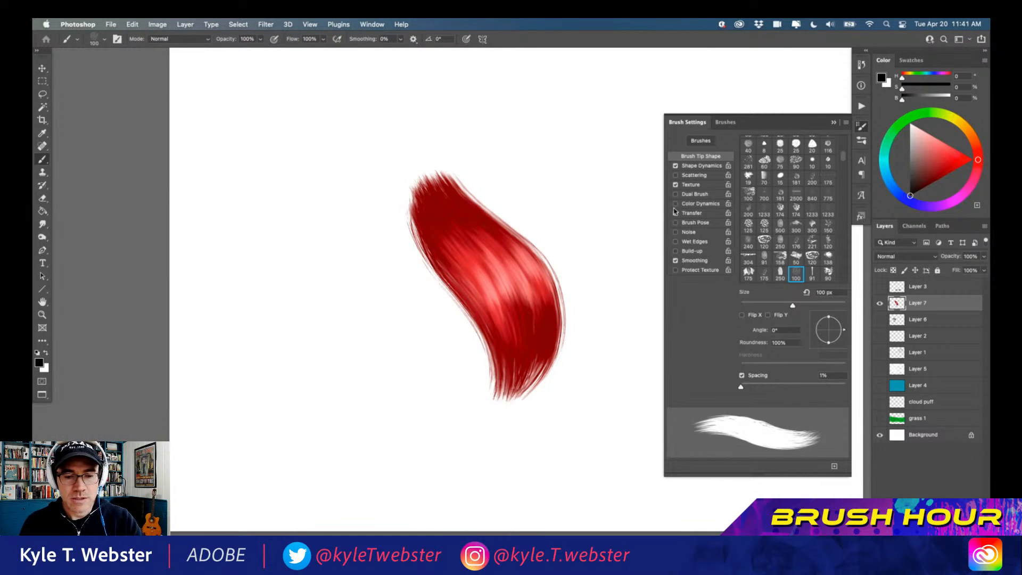
click(675, 185)
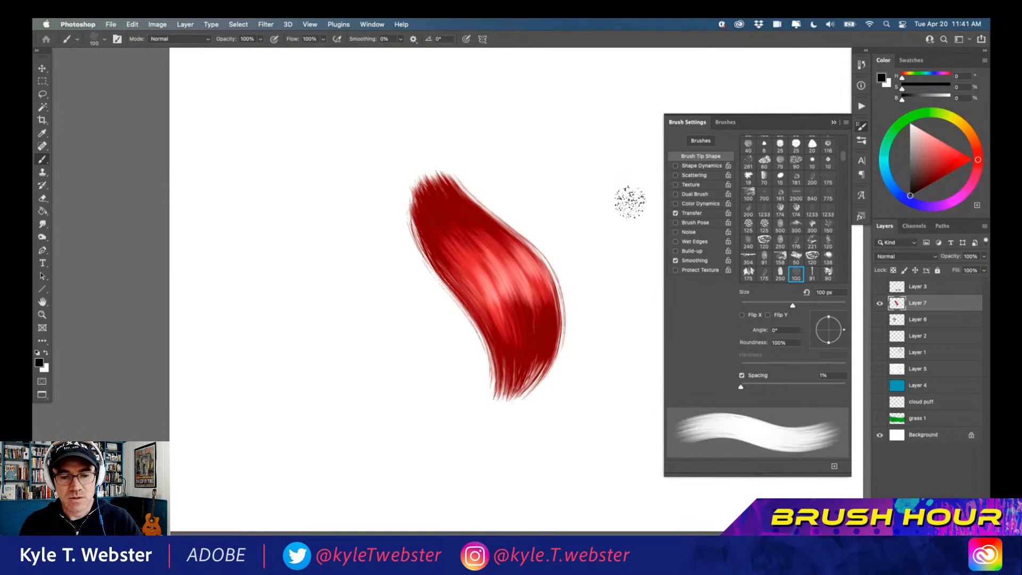
click(672, 213)
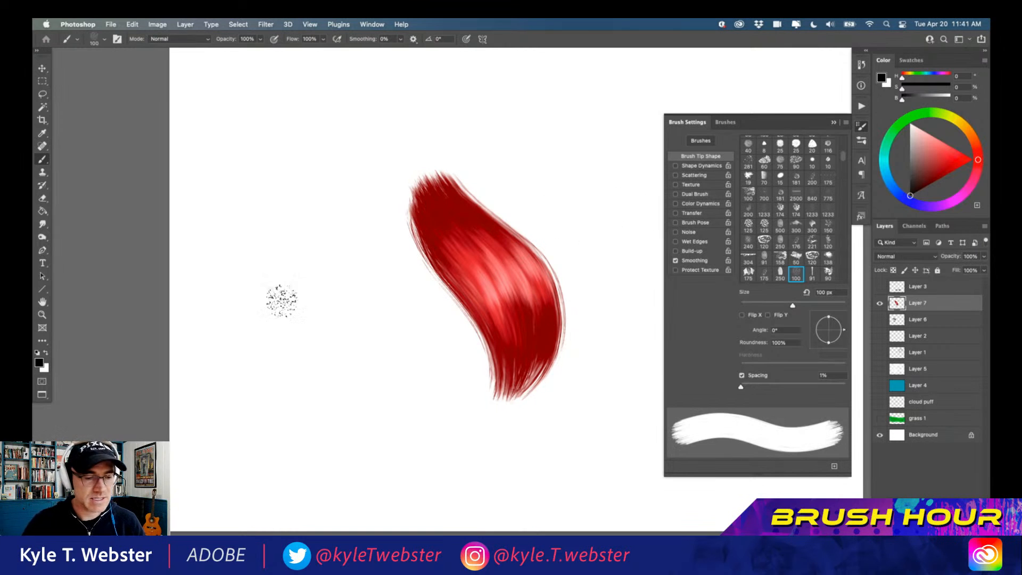
Step: Stamp a single brush dab beside the red lock and examine its speckled tip shape up close
click(298, 320)
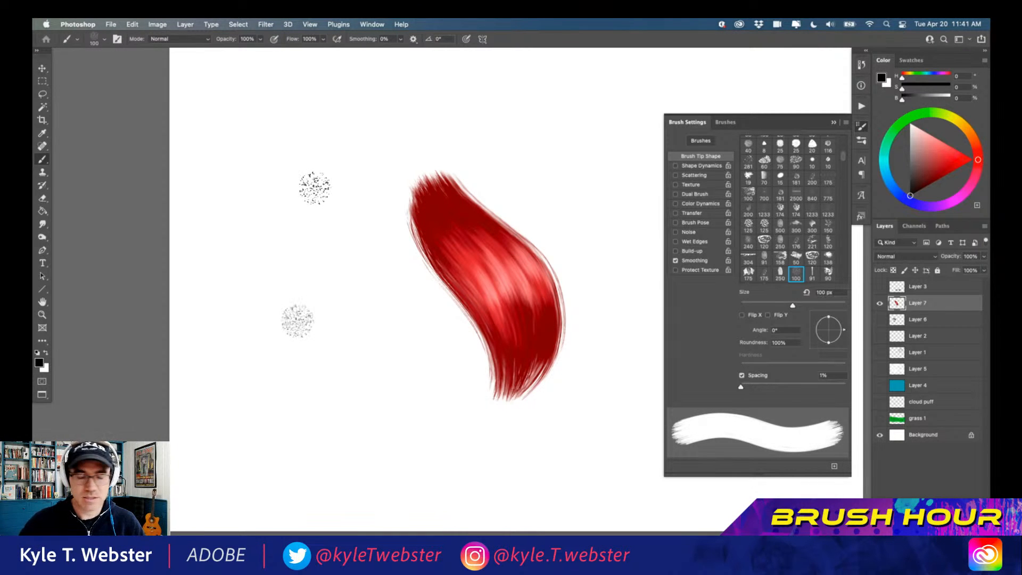
super+click(292, 327)
super+click(292, 327)
super+click(292, 327)
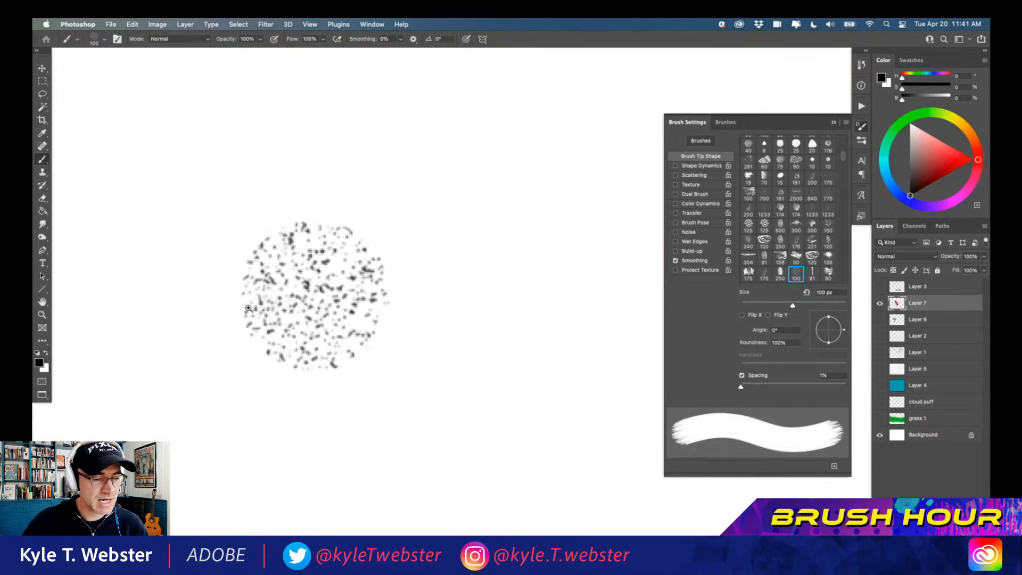
alt+super+click(279, 359)
alt+super+click(276, 358)
alt+super+click(265, 357)
drag(265, 356, 256, 314)
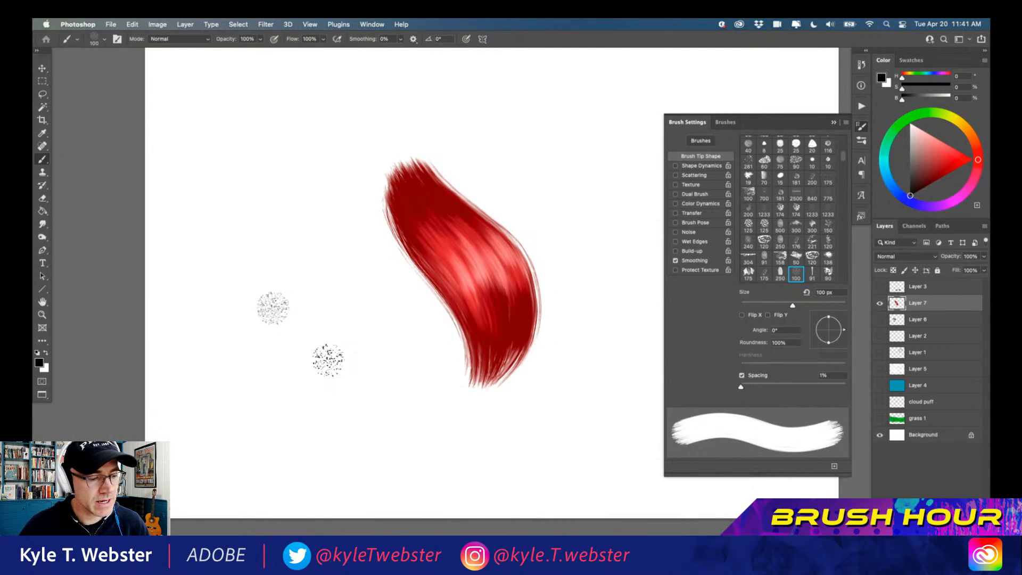
Step: Reload the Bristle 06 Hair & Grass preset, check its Shape Dynamics, and paint a tall wavy black stroke between dab and lock
click(701, 142)
click(769, 437)
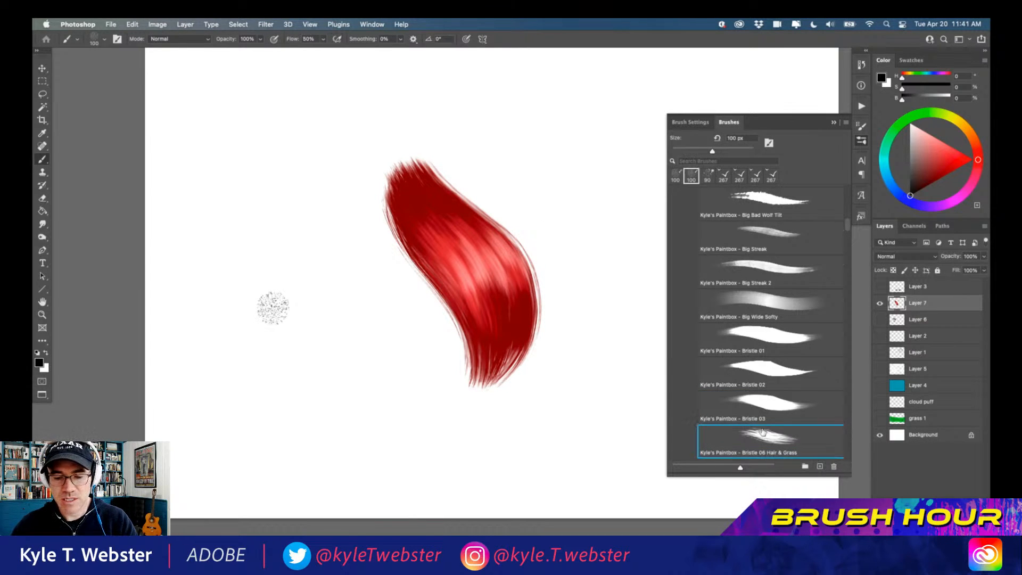
click(690, 123)
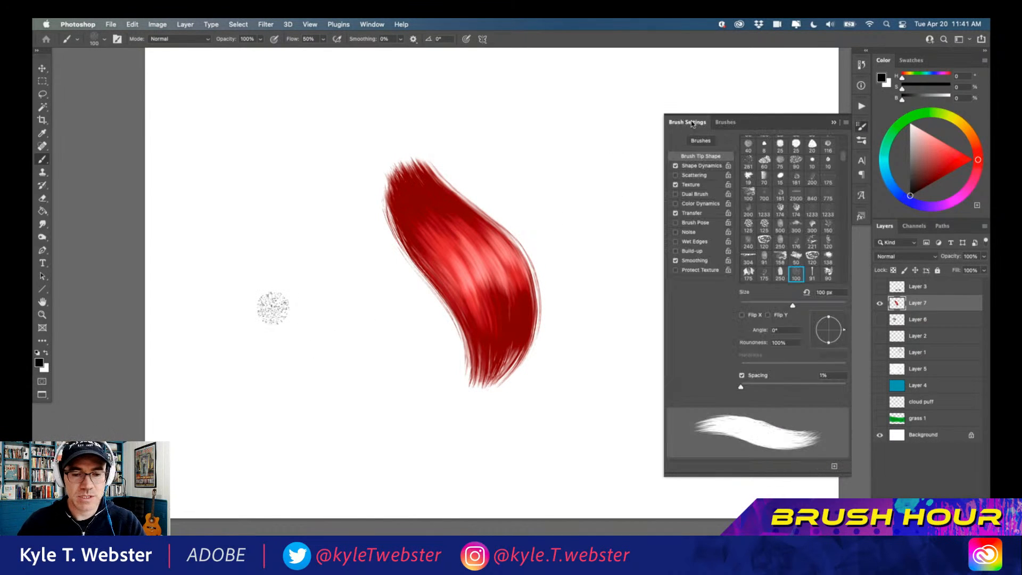
click(688, 165)
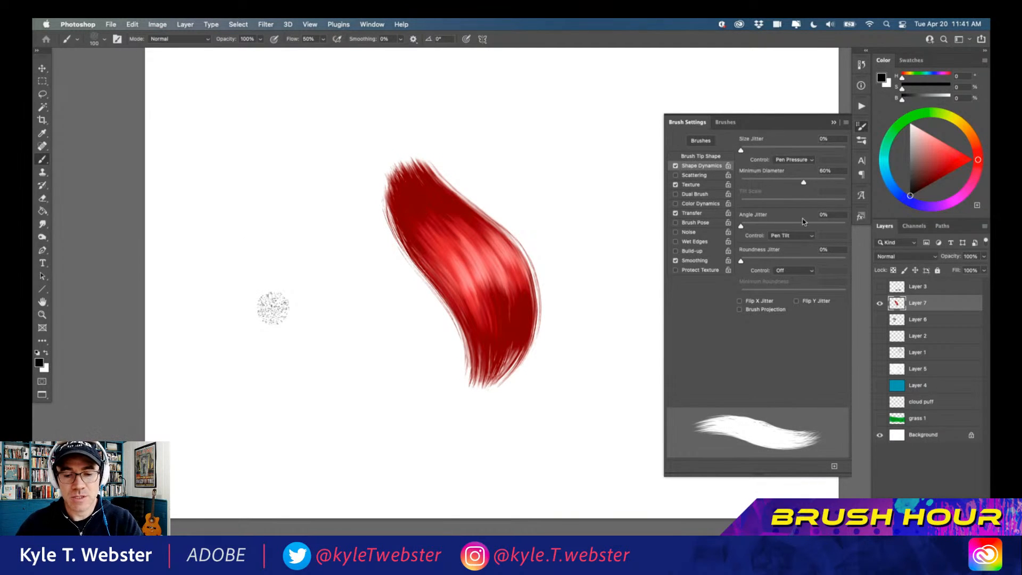
mouse_move(375, 399)
mouse_down()
mouse_move(339, 285)
mouse_move(341, 212)
mouse_move(314, 107)
mouse_up()
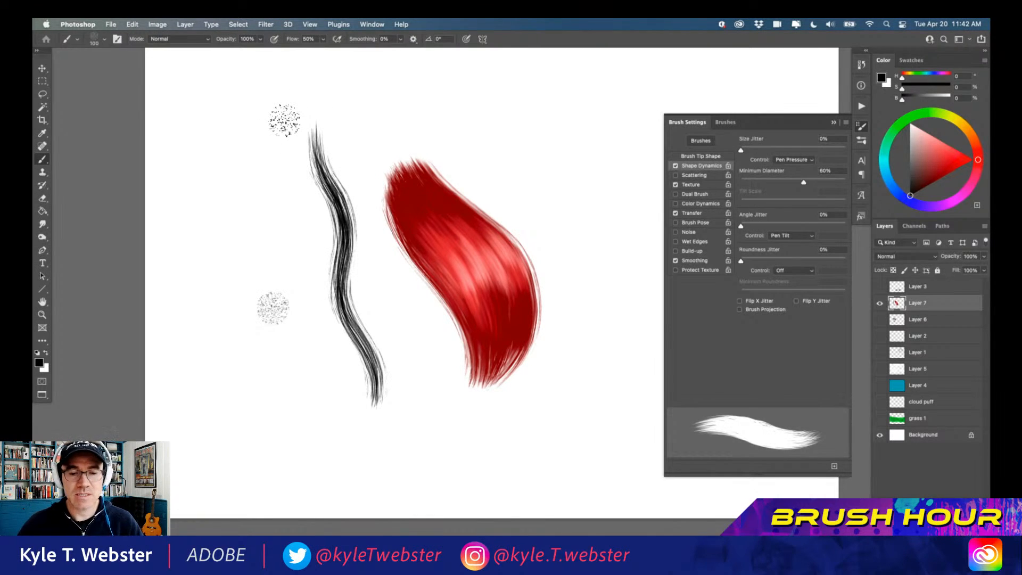
Step: Return to the brush library and collapse the Paintbox and megapack folders
click(728, 123)
scroll(761, 240, up, 5)
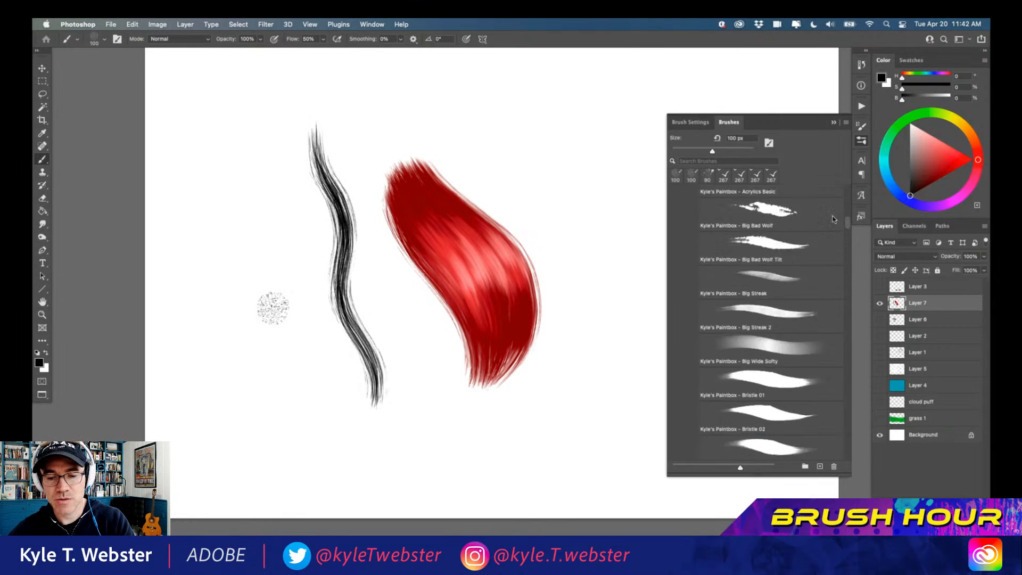
scroll(752, 205, up, 2)
click(692, 274)
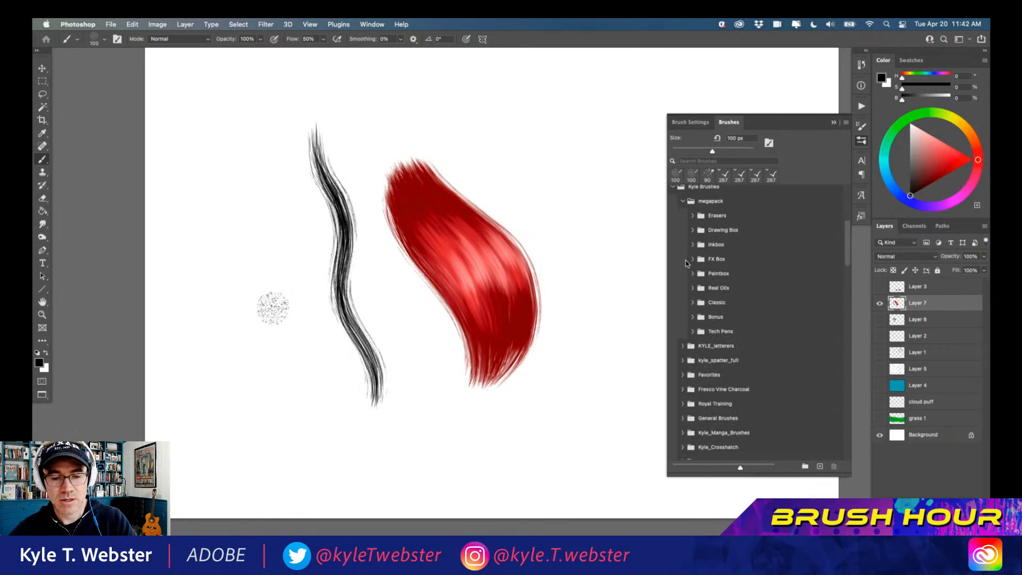
click(684, 201)
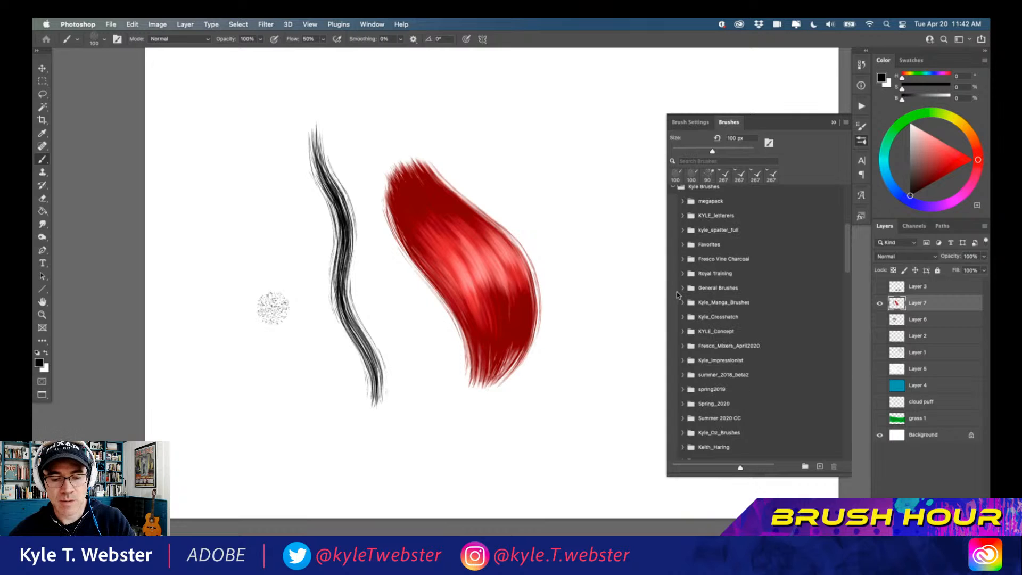
Step: Expand the KYLE_Concept brush folder and choose the Fur Animal Left preset
scroll(845, 238, down, 3)
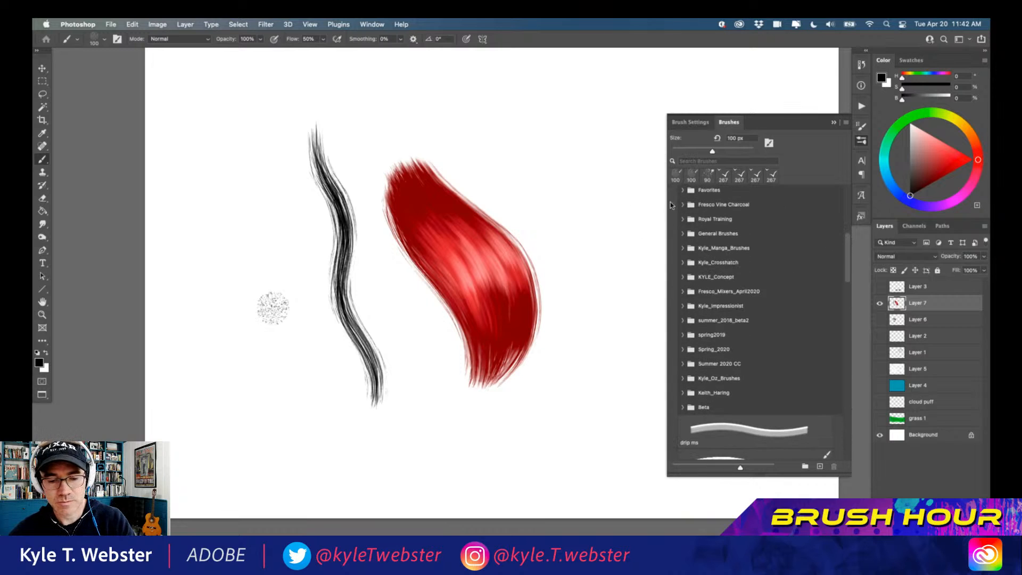
click(683, 277)
drag(844, 205, 709, 248)
scroll(710, 248, down, 15)
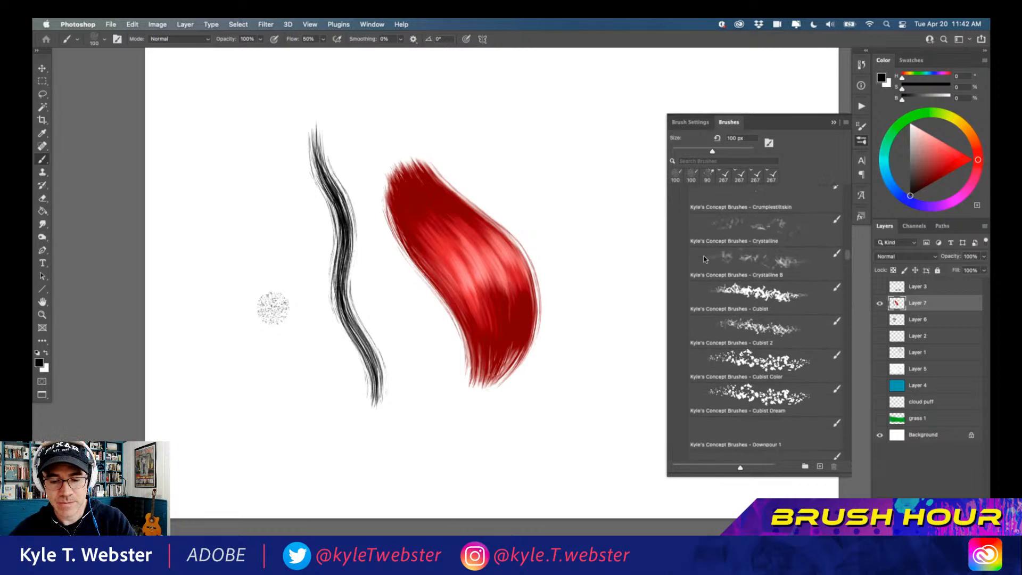
scroll(702, 269, down, 12)
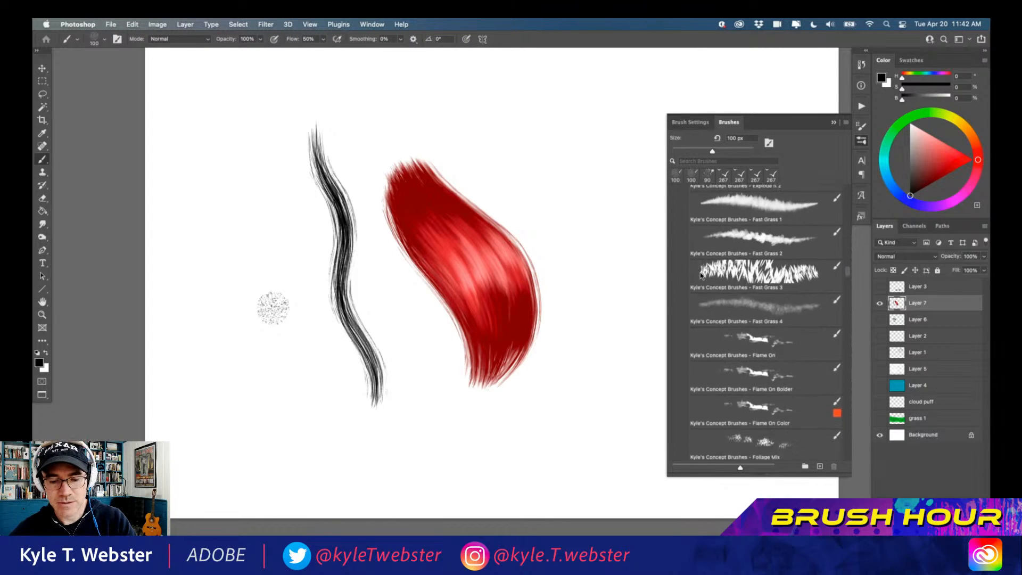
scroll(699, 280, down, 12)
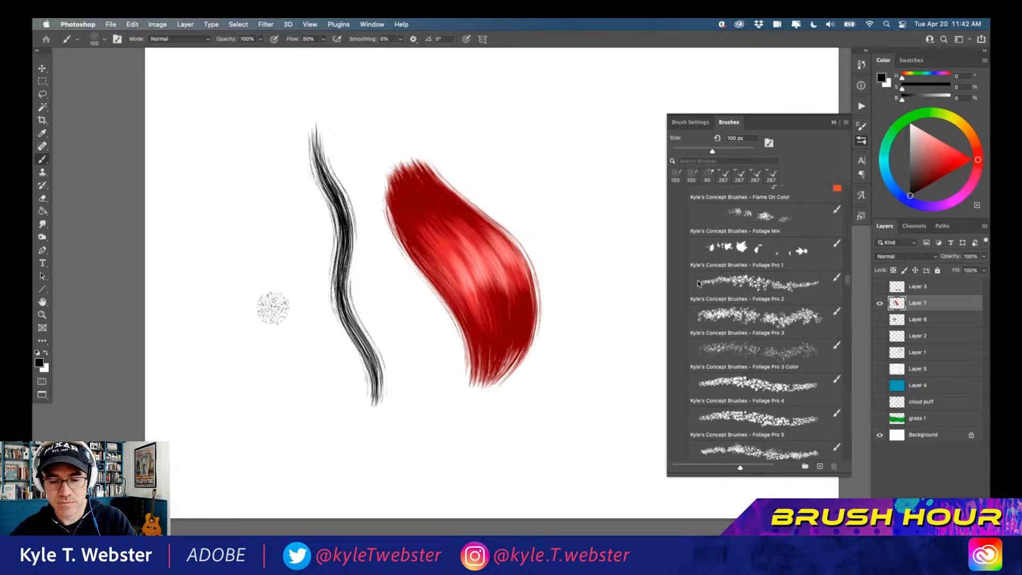
scroll(696, 293, down, 6)
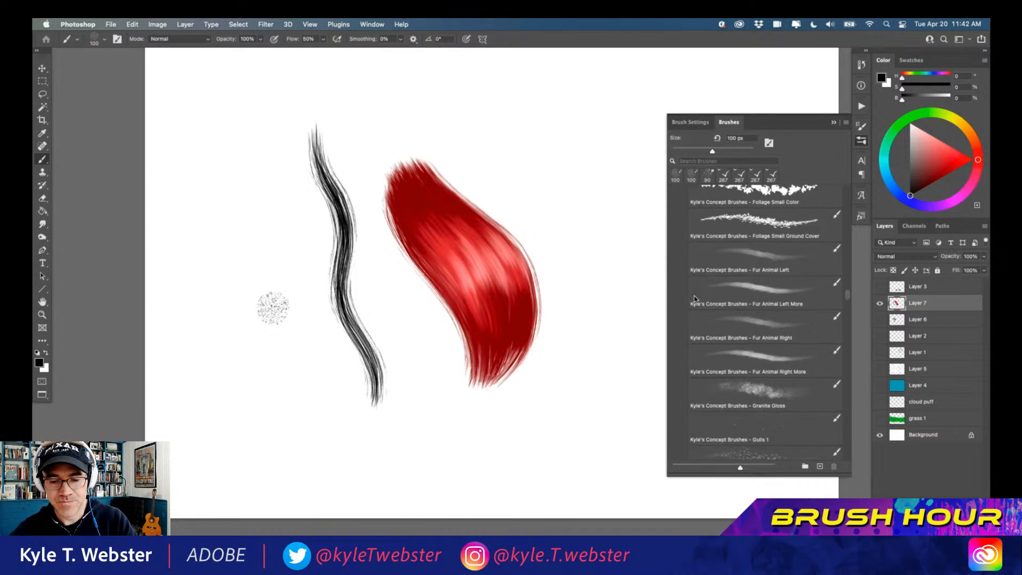
click(756, 244)
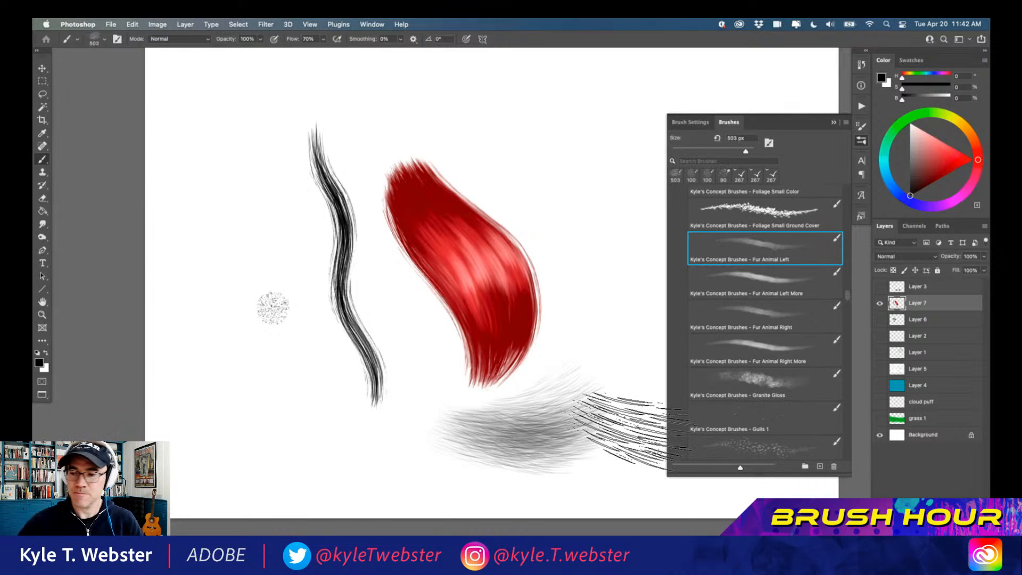
Step: Clear all the hair samples from Layer 7 and deselect
key(super+a)
key(Delete)
key(super+d)
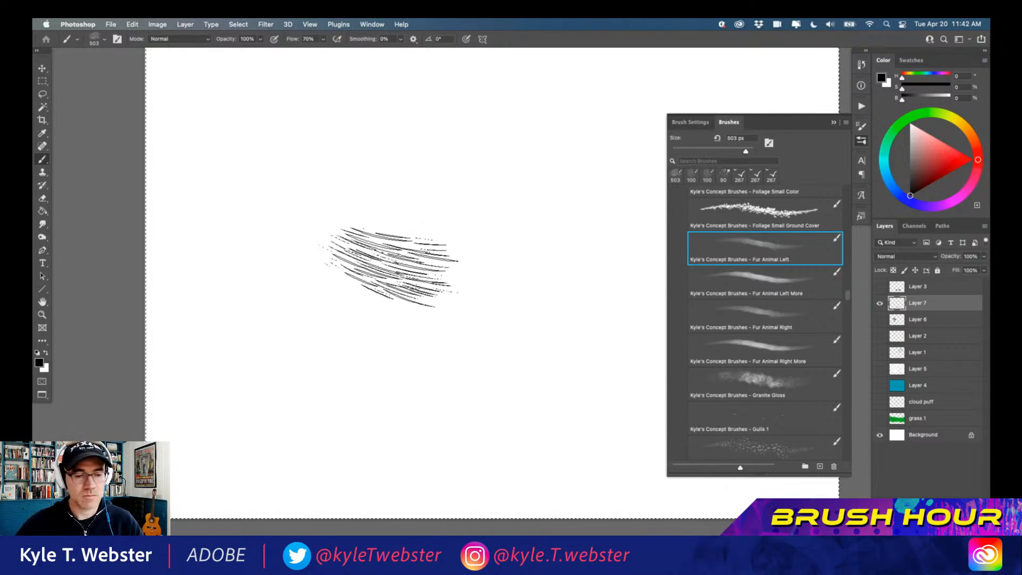
Step: Paint a patch of overlapping black fur strokes sweeping diagonally downward with Fur Animal Left at 503 px
super+click(374, 255)
mouse_move(302, 244)
mouse_down()
mouse_move(409, 284)
mouse_move(430, 279)
mouse_move(281, 247)
mouse_move(378, 325)
mouse_up()
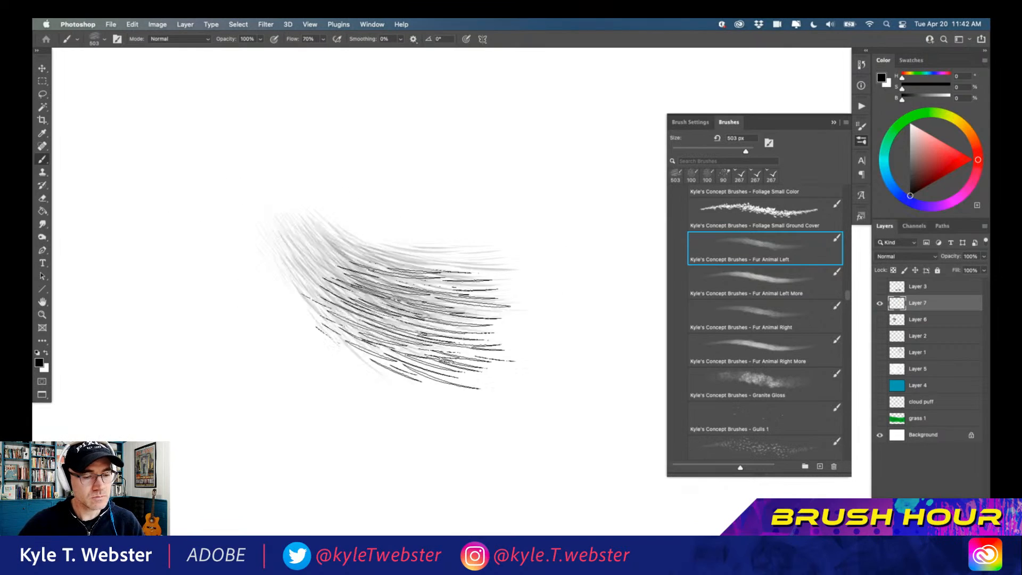
mouse_move(282, 229)
mouse_down()
mouse_move(301, 264)
mouse_move(436, 367)
mouse_up()
drag(267, 252, 433, 391)
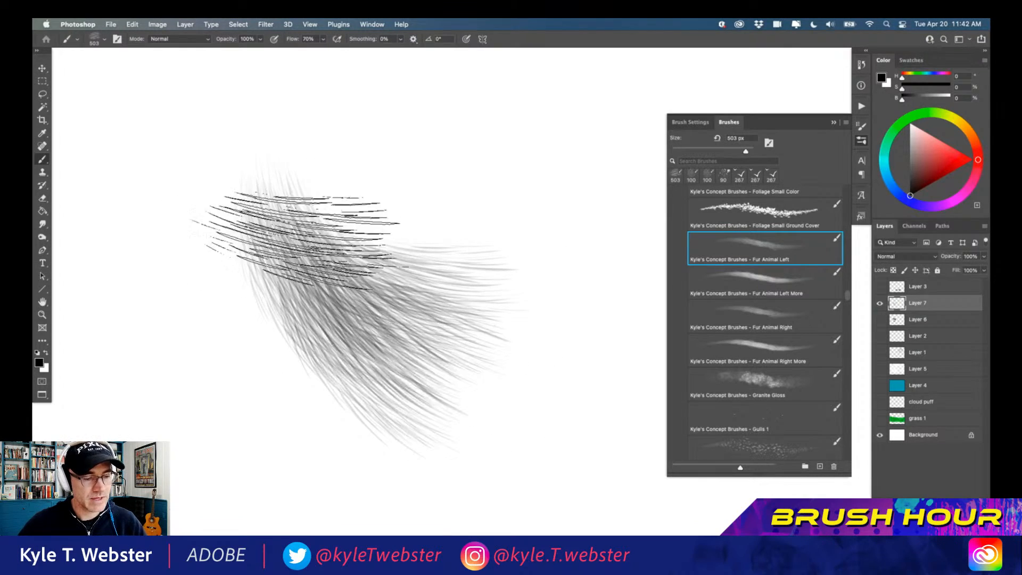
drag(299, 225, 445, 358)
mouse_move(325, 224)
mouse_down()
mouse_move(498, 317)
mouse_move(502, 263)
mouse_up()
drag(326, 193, 469, 250)
drag(313, 218, 447, 328)
mouse_move(278, 231)
mouse_down()
mouse_move(446, 367)
mouse_move(441, 400)
mouse_up()
drag(277, 285, 458, 410)
mouse_move(336, 290)
mouse_down()
mouse_move(444, 343)
mouse_move(462, 326)
mouse_up()
drag(373, 266, 472, 291)
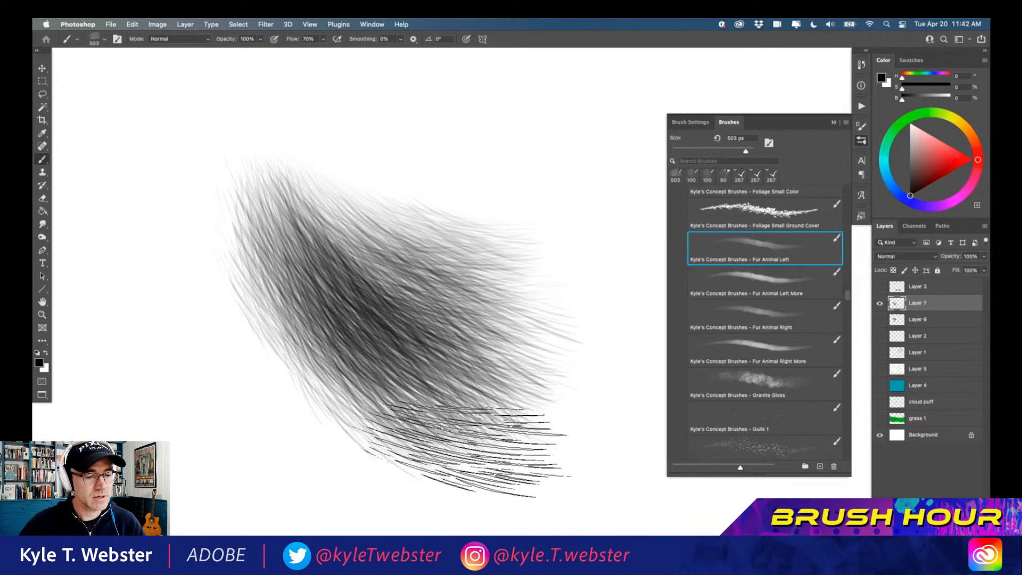
drag(376, 370, 407, 405)
mouse_move(346, 287)
mouse_down()
mouse_move(408, 336)
mouse_move(463, 354)
mouse_up()
mouse_move(399, 245)
mouse_down()
mouse_move(437, 256)
mouse_move(495, 298)
mouse_up()
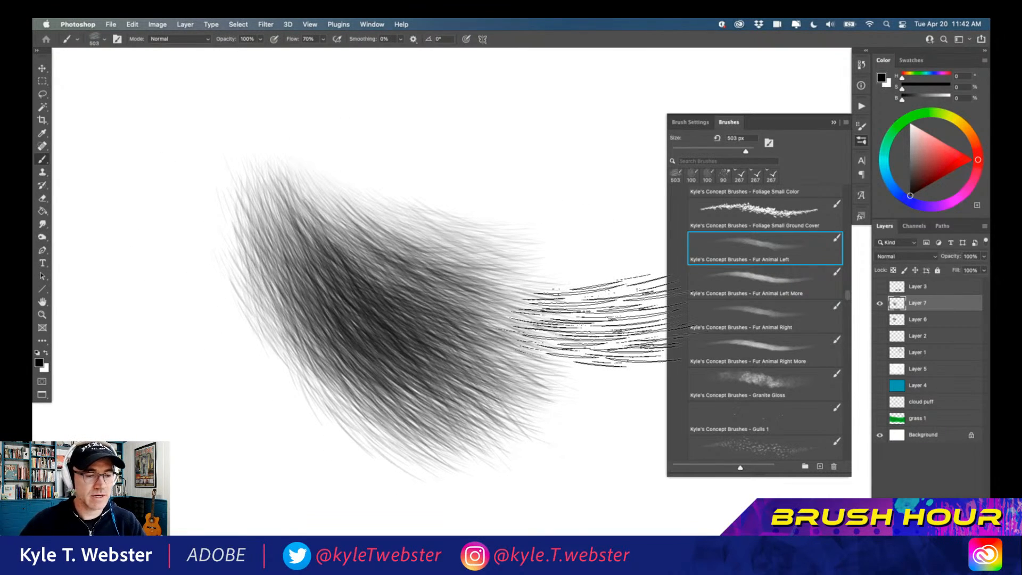
Step: Paint an opposing fur tuft above the patch with the Fur Animal Right brush, and clear the layer
click(756, 311)
mouse_move(437, 186)
mouse_down()
mouse_move(518, 125)
mouse_move(554, 122)
mouse_move(511, 162)
mouse_move(324, 205)
mouse_up()
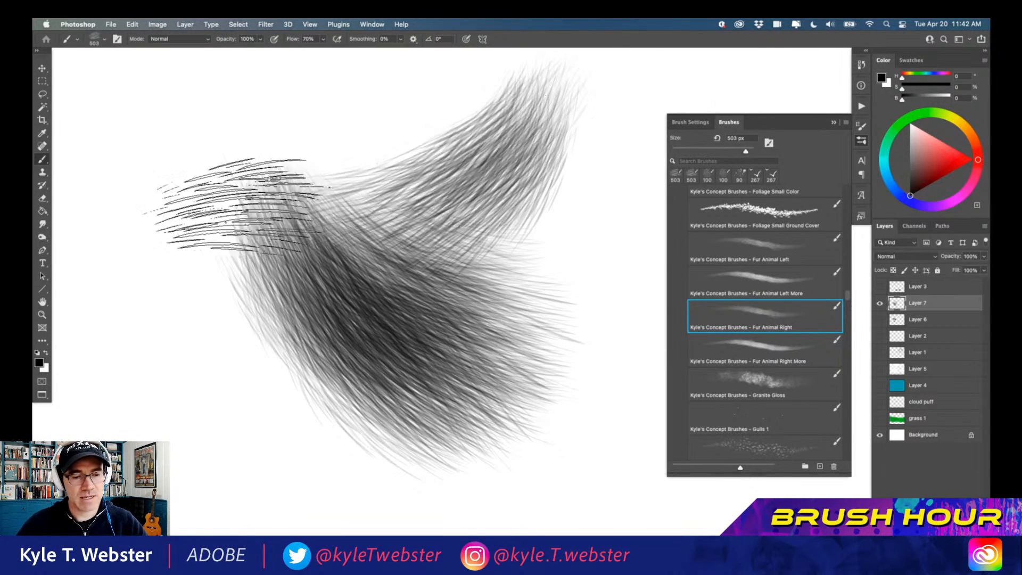
key(super+a)
key(Delete)
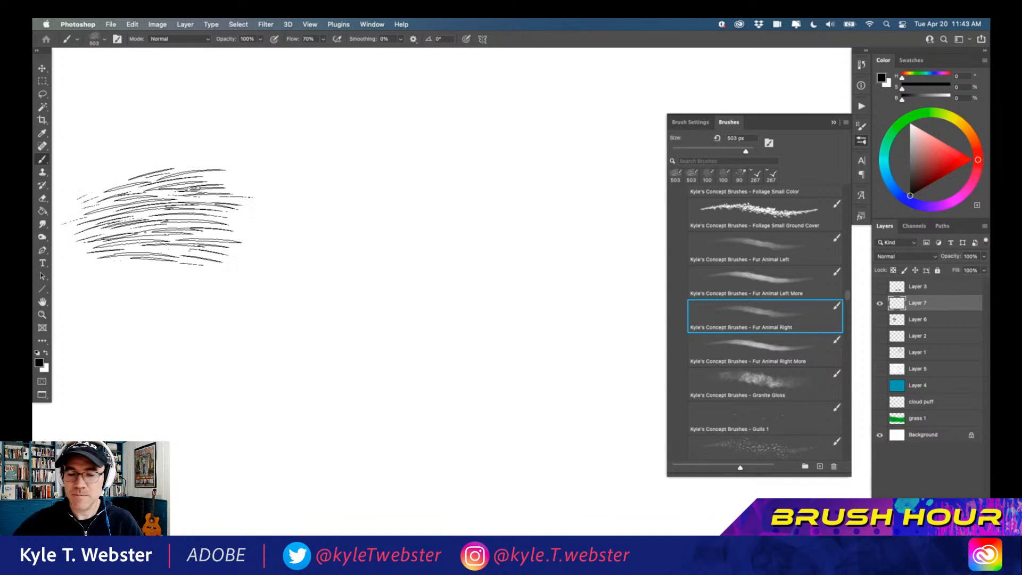
Step: Paint a dense, darker patch of black fur with the Fur Animal Left More brush at 503 px
click(749, 277)
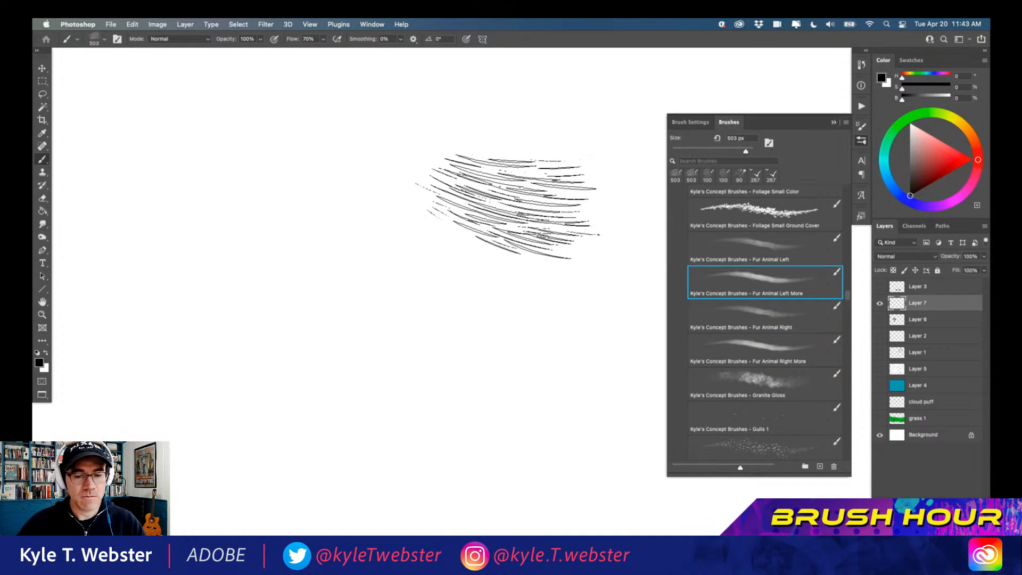
drag(496, 219, 309, 319)
key(super+z)
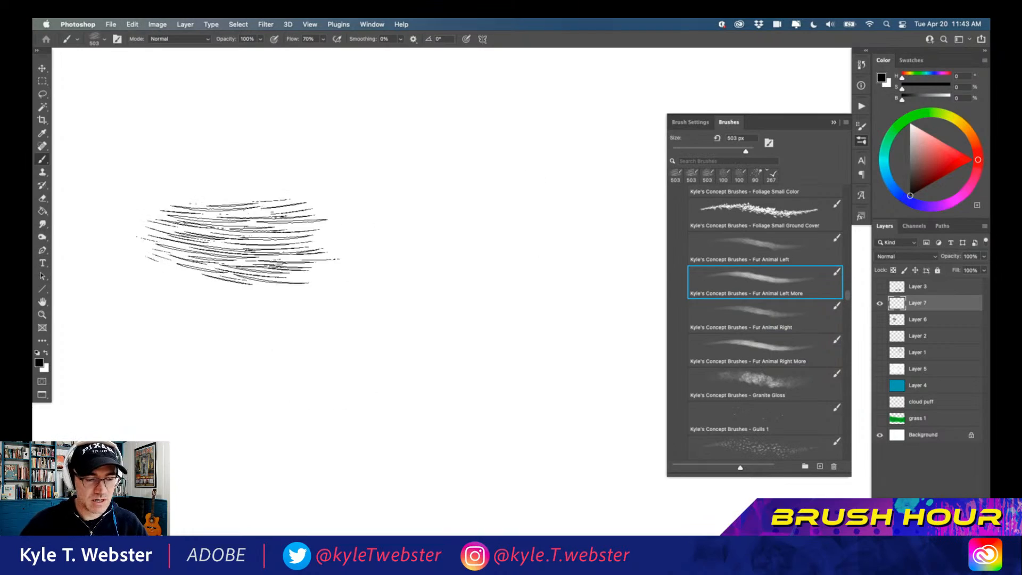
drag(261, 250, 495, 351)
drag(234, 223, 460, 341)
drag(271, 209, 465, 331)
mouse_move(314, 193)
mouse_down()
mouse_move(518, 296)
mouse_move(535, 250)
mouse_up()
drag(273, 240, 524, 357)
drag(250, 224, 472, 375)
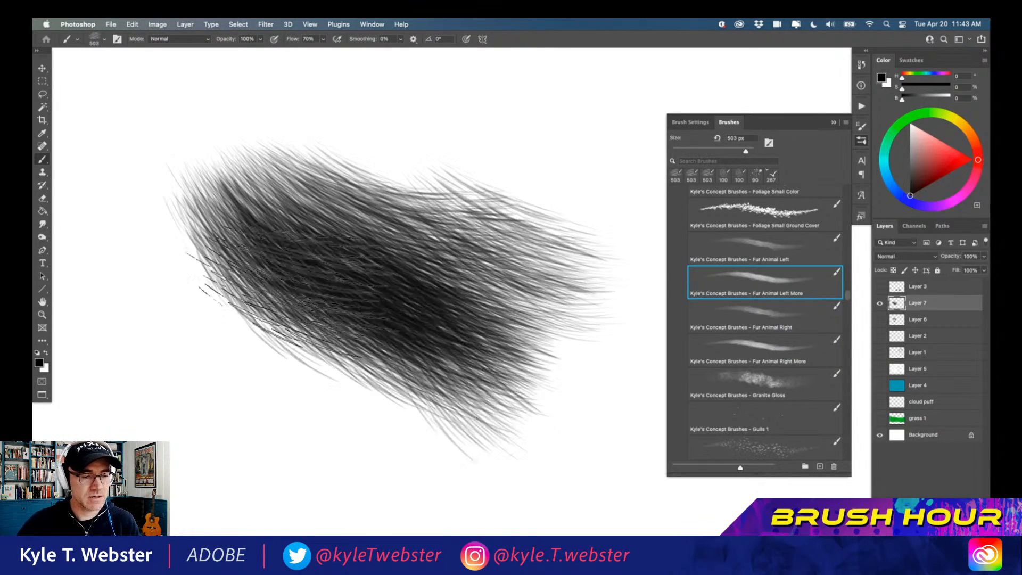
drag(277, 282, 465, 381)
drag(349, 352, 511, 426)
drag(336, 248, 578, 335)
drag(388, 193, 567, 251)
drag(352, 175, 537, 202)
Step: Clear the layer and stamp a single Fur Animal Left More dab with Shape Dynamics and Transfer turned off
key(super+a)
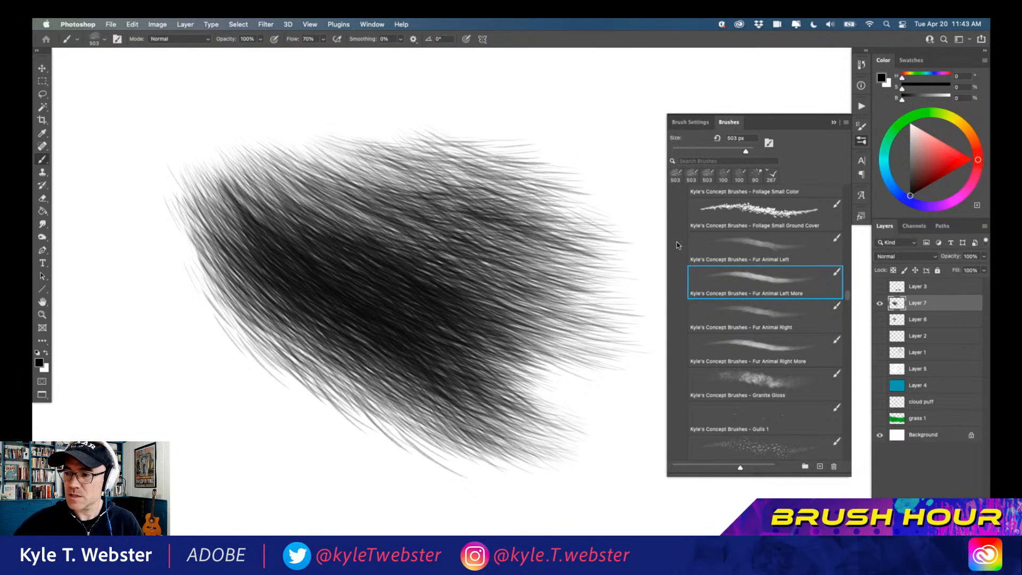
key(BackSpace)
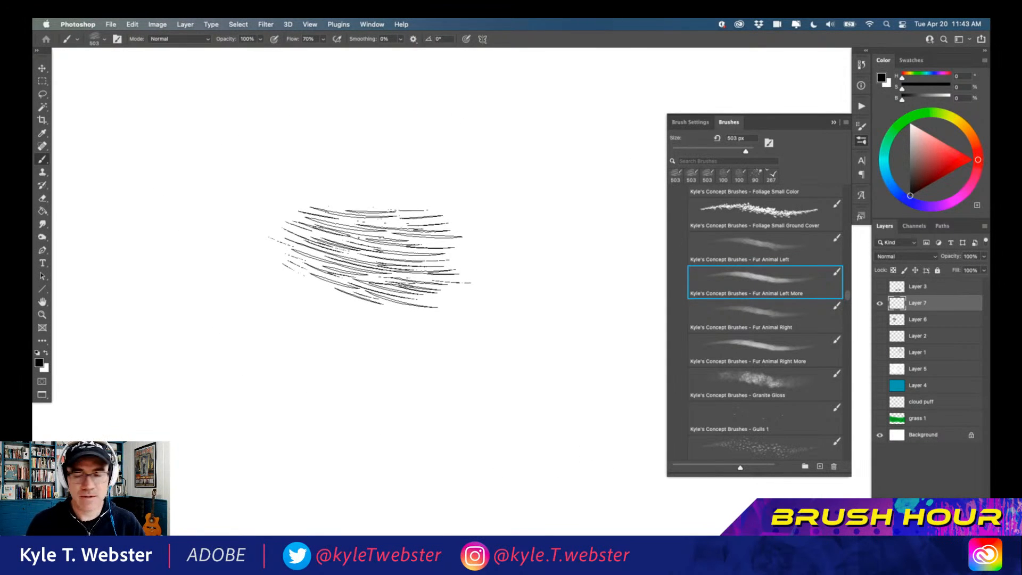
drag(366, 256, 341, 340)
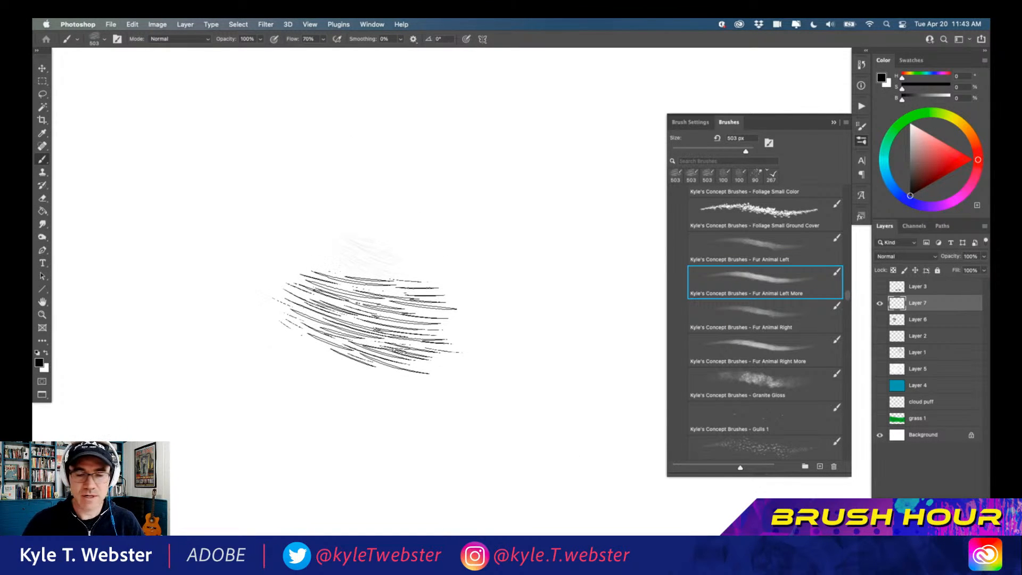
click(691, 122)
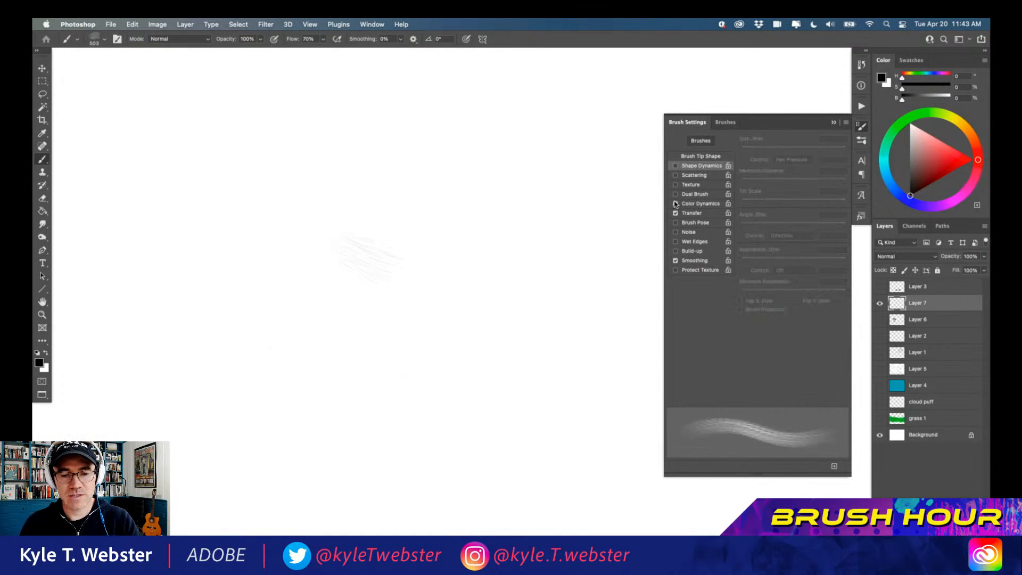
drag(427, 261, 381, 278)
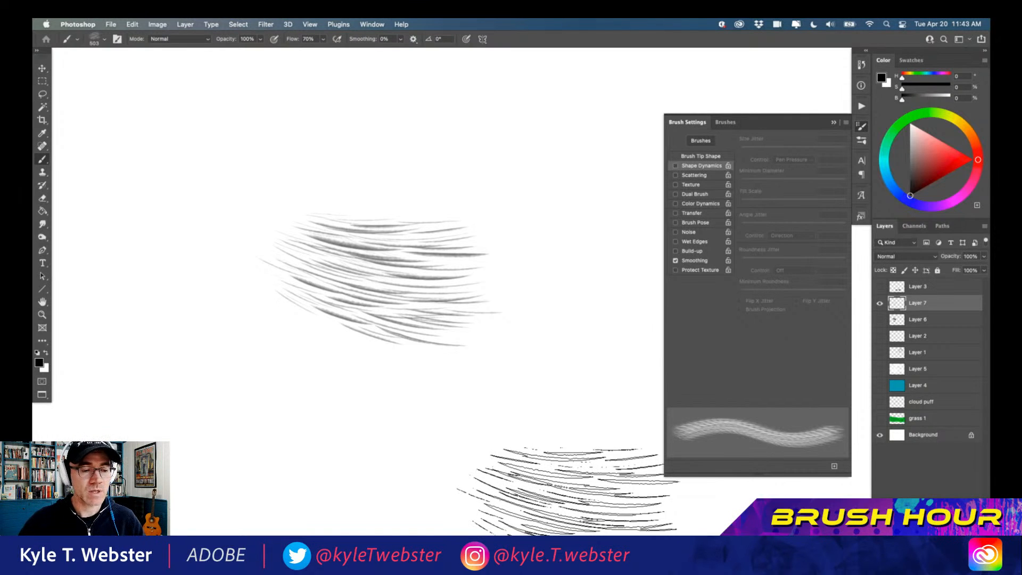
Step: Browse Kyle's Concept Brushes for the hair brushes and choose the Sir Hairy preset
click(724, 123)
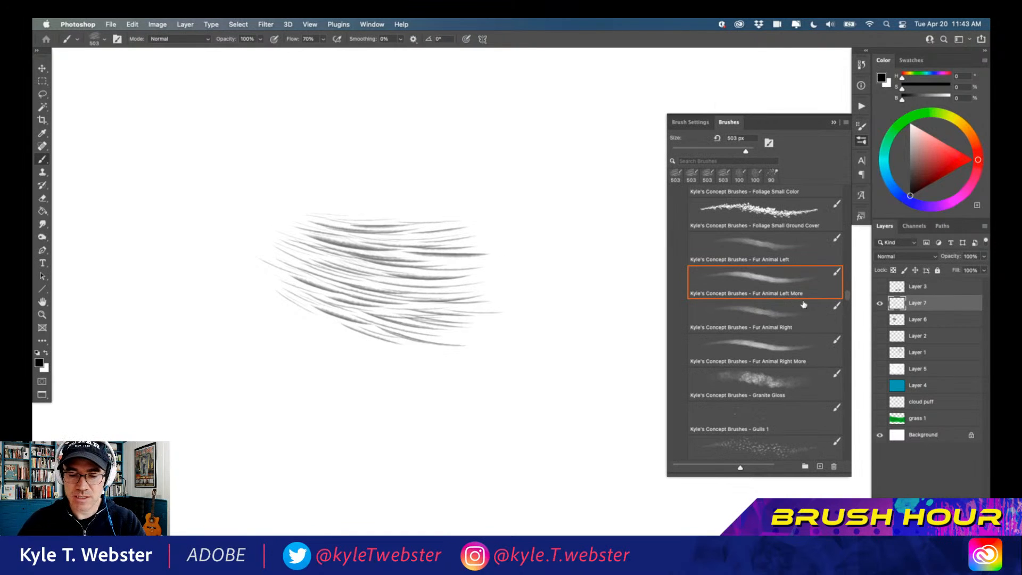
scroll(832, 295, down, 8)
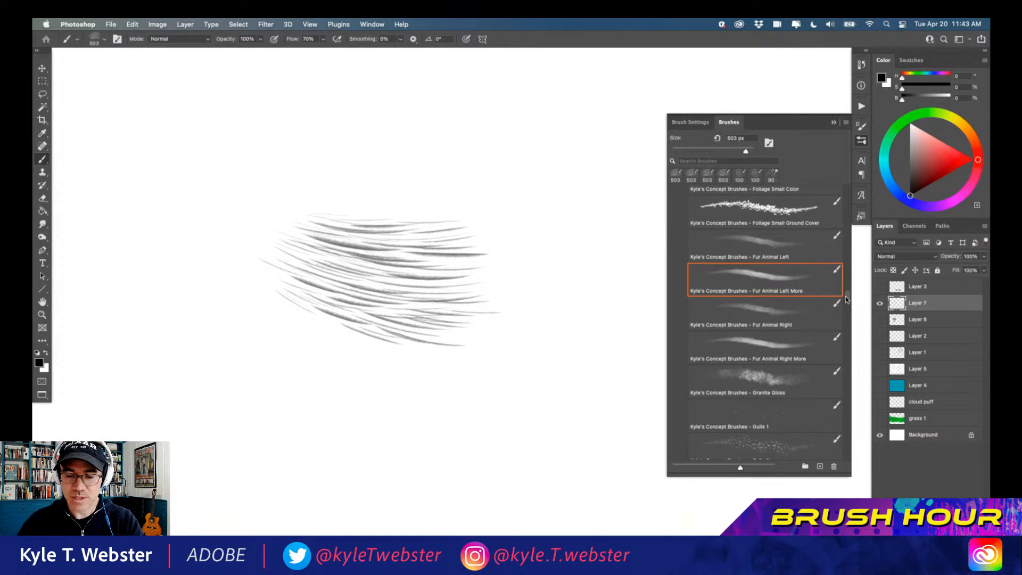
scroll(835, 308, up, 10)
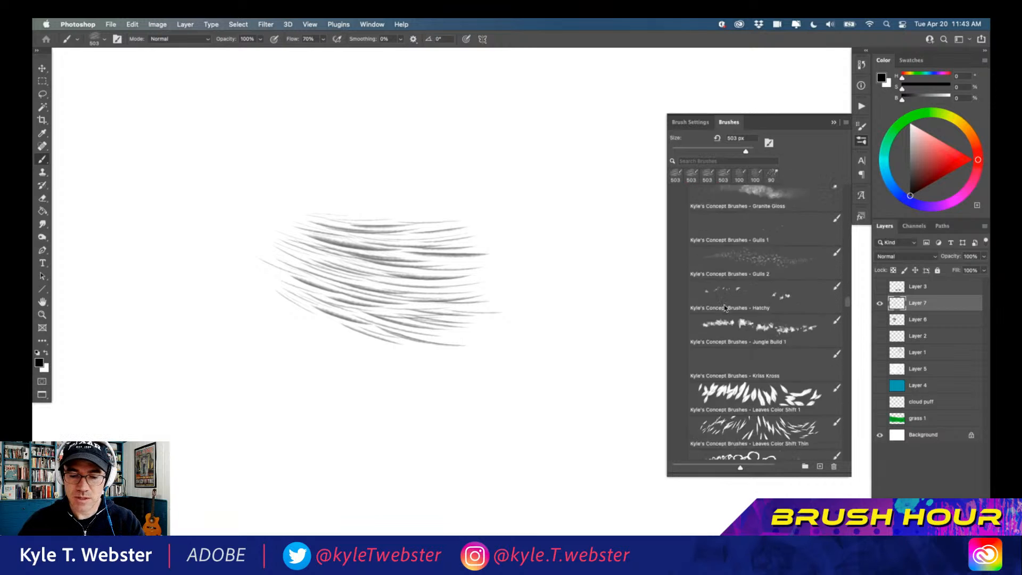
scroll(685, 287, up, 10)
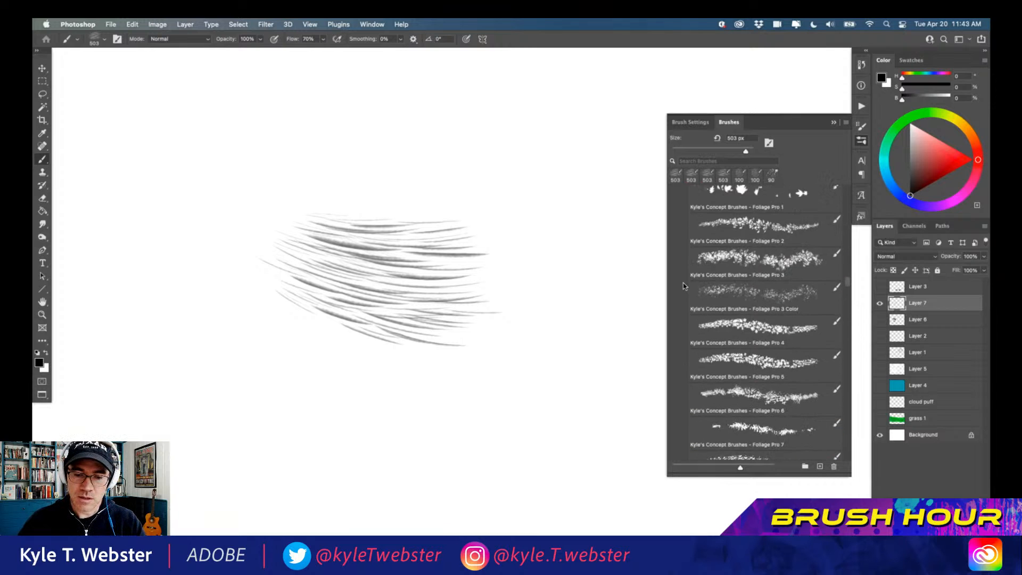
scroll(679, 276, down, 20)
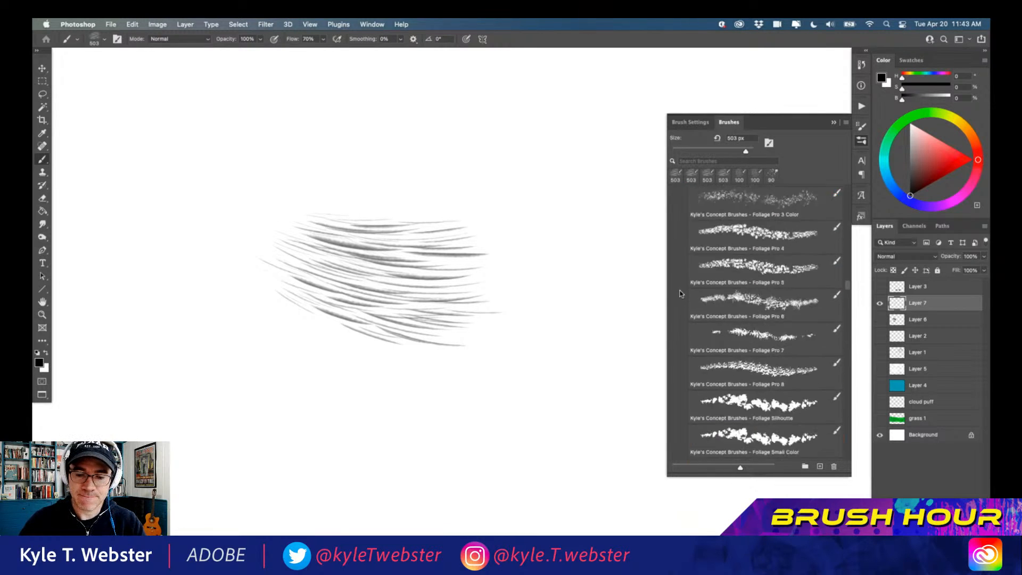
scroll(676, 318, down, 15)
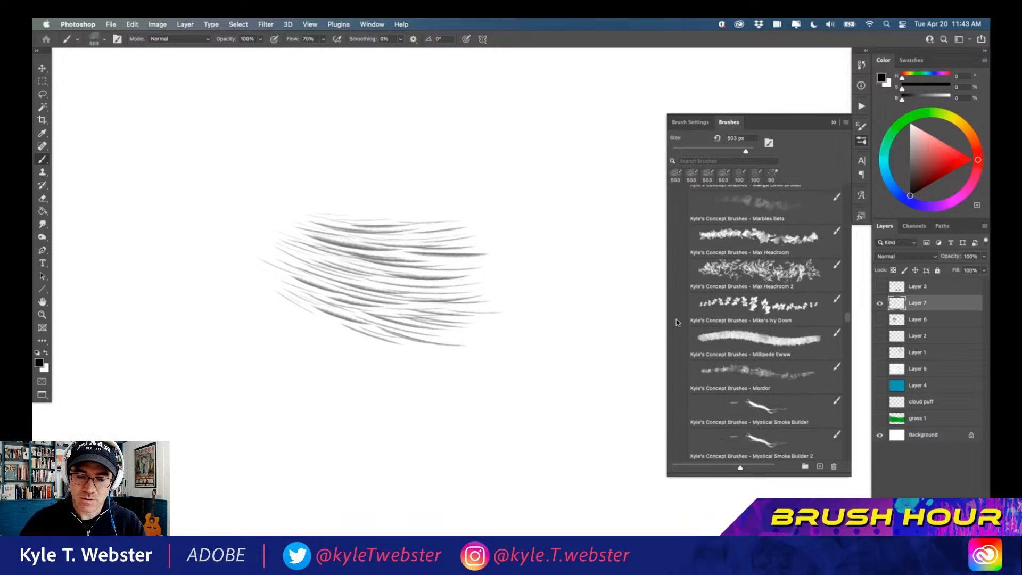
scroll(676, 337, down, 8)
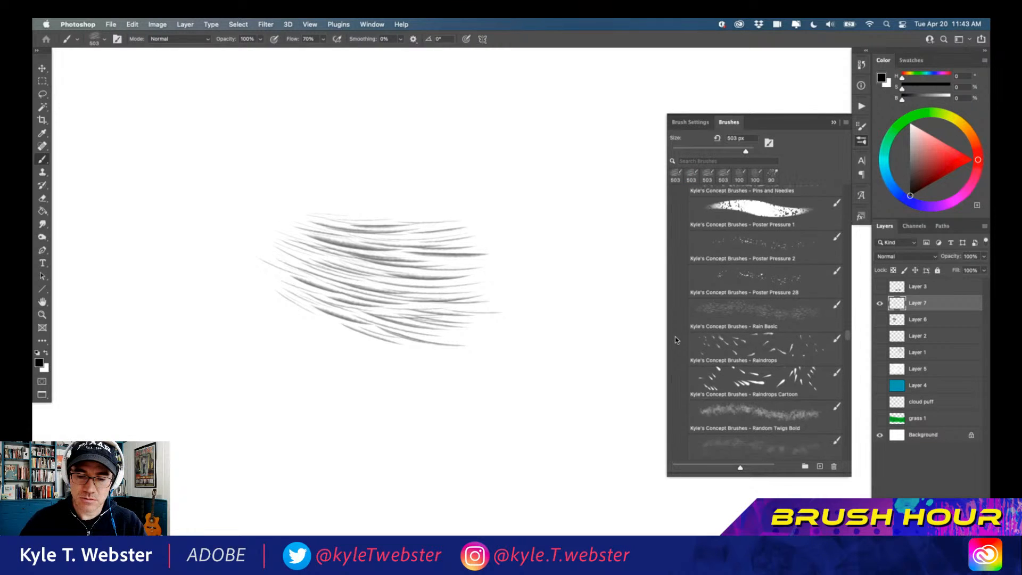
scroll(674, 352, down, 7)
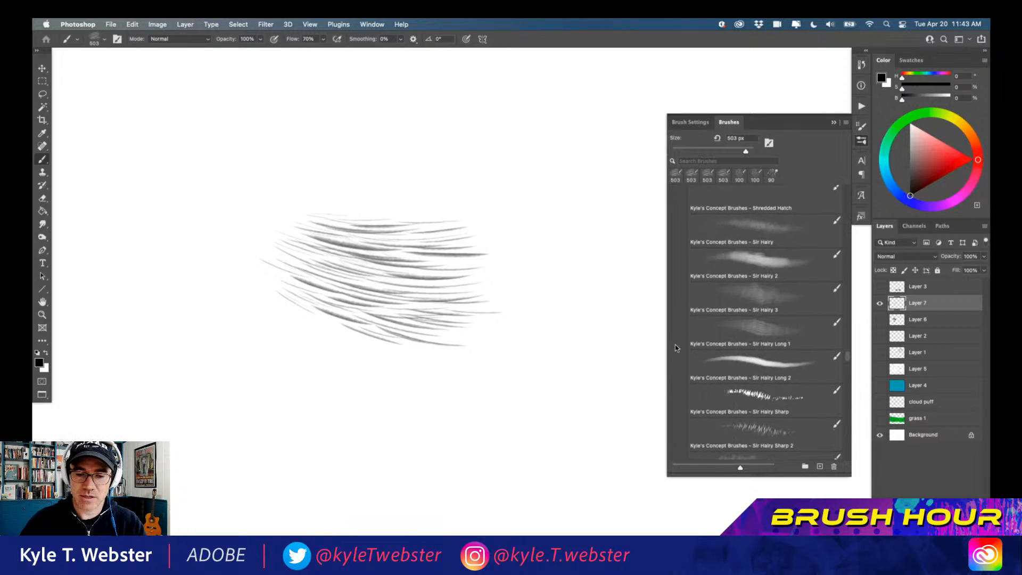
scroll(849, 359, up, 1)
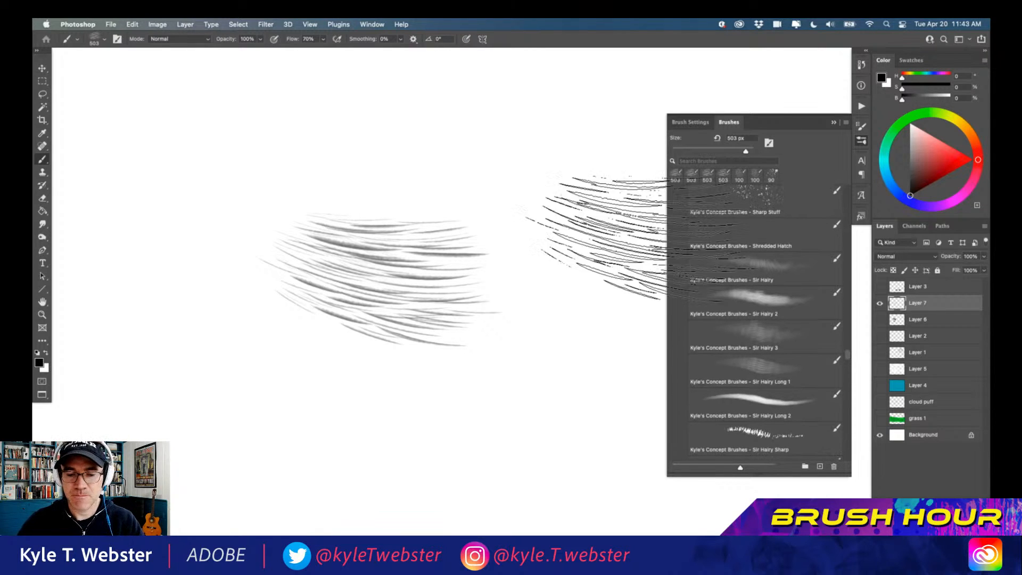
click(751, 261)
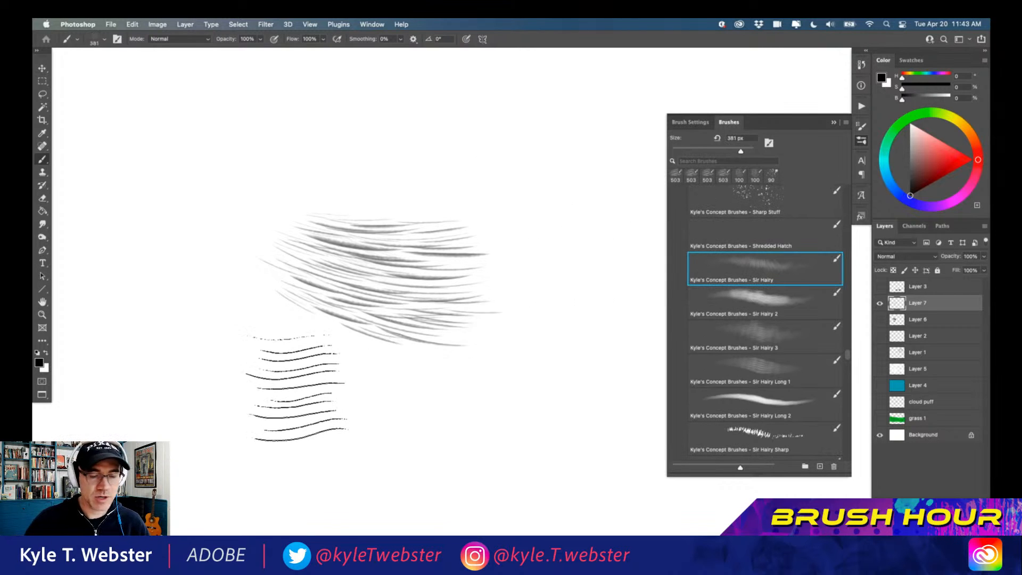
Step: Clear the stamped fur dab from Layer 7 and deselect
key(super+a)
key(Delete)
key(super+d)
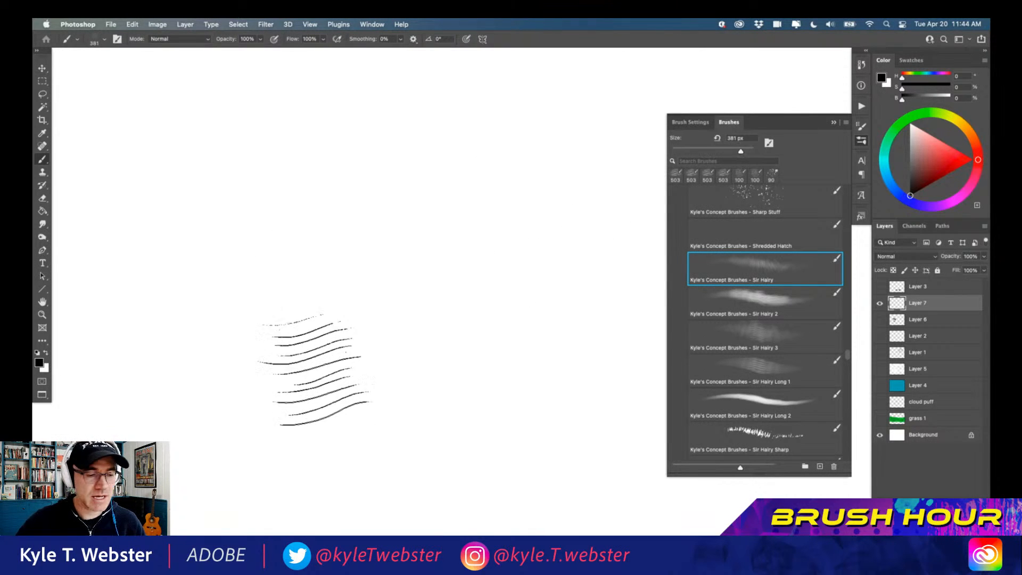
Step: Paint a dense black hair patch with the Sir Hairy brush at 381 px and clear it from Layer 7
mouse_move(320, 217)
mouse_down()
mouse_move(313, 200)
mouse_move(378, 344)
mouse_move(383, 395)
mouse_move(372, 133)
mouse_move(404, 383)
mouse_move(378, 155)
mouse_move(469, 399)
mouse_move(437, 155)
mouse_move(511, 410)
mouse_move(331, 176)
mouse_move(378, 463)
mouse_move(288, 224)
mouse_move(319, 415)
mouse_move(213, 176)
mouse_move(330, 468)
mouse_up()
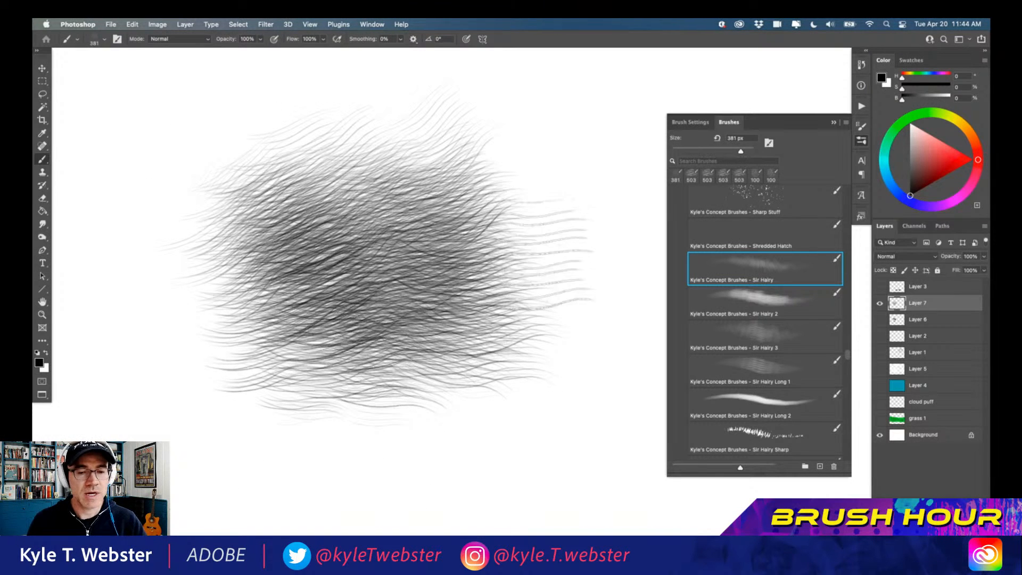
click(691, 122)
click(722, 123)
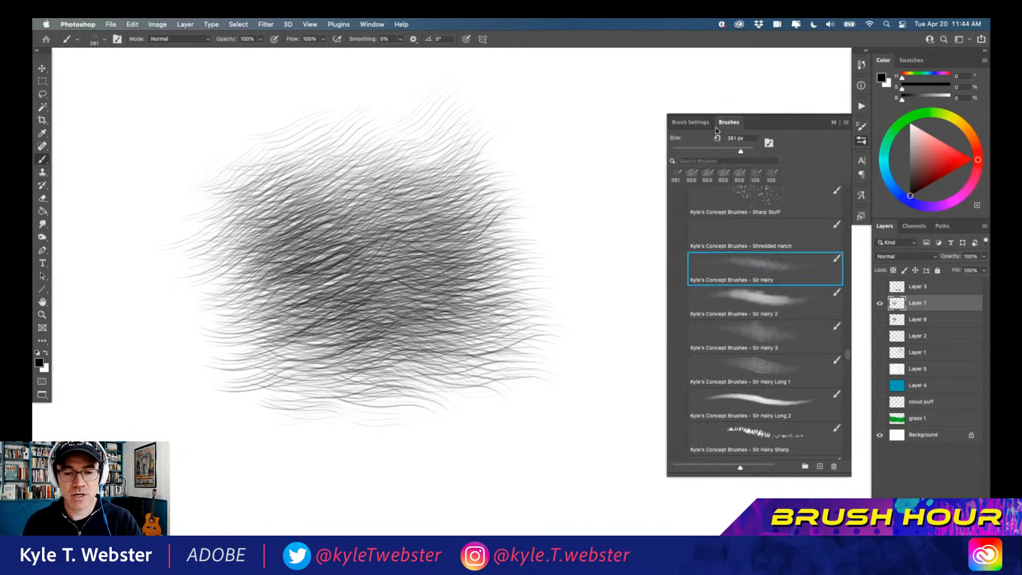
key(Delete)
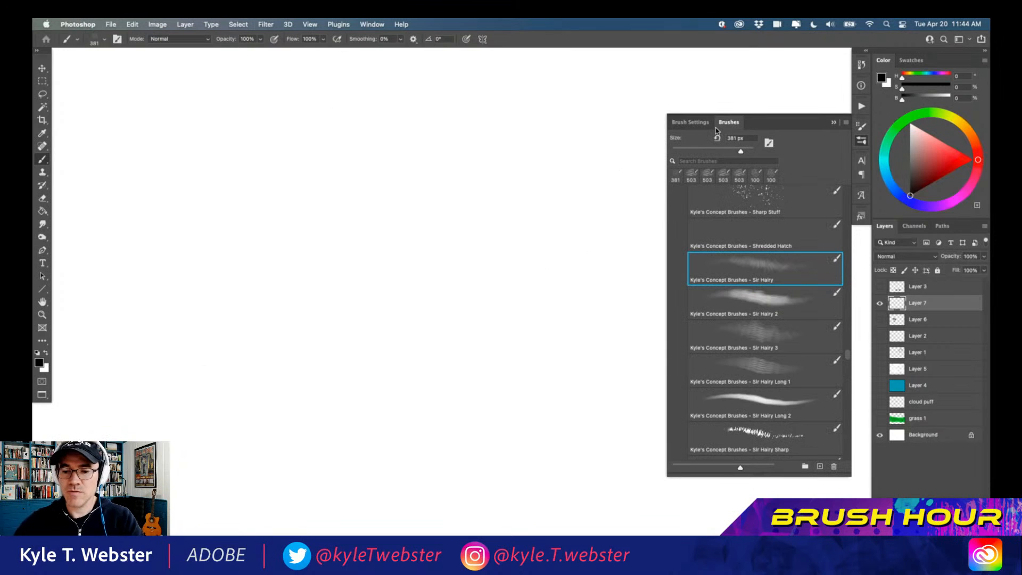
Step: Set the foreground to bright blue at hue 212, paint a hair patch with Sir Hairy, and clear it
click(892, 184)
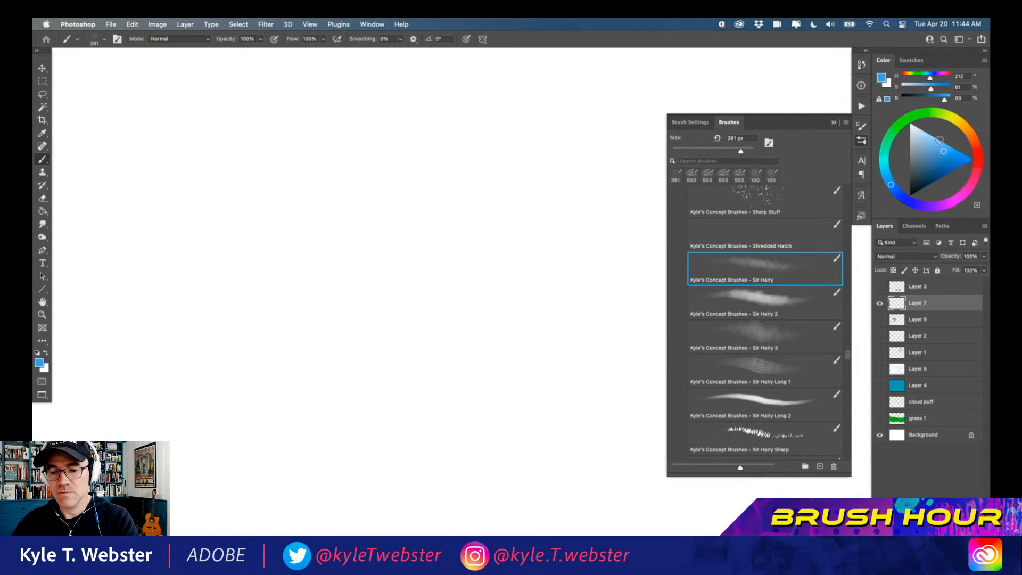
mouse_move(249, 304)
mouse_down()
mouse_move(366, 293)
mouse_move(462, 341)
mouse_move(293, 354)
mouse_move(480, 330)
mouse_move(273, 251)
mouse_move(341, 269)
mouse_move(405, 319)
mouse_move(464, 299)
mouse_move(468, 255)
mouse_move(351, 298)
mouse_up()
mouse_move(335, 250)
mouse_down()
mouse_move(342, 385)
mouse_move(307, 376)
mouse_move(247, 221)
mouse_move(300, 434)
mouse_move(250, 226)
mouse_move(390, 421)
mouse_move(389, 216)
mouse_move(471, 408)
mouse_move(474, 239)
mouse_move(515, 277)
mouse_move(534, 386)
mouse_move(519, 203)
mouse_move(619, 500)
mouse_move(251, 215)
mouse_move(260, 297)
mouse_move(213, 277)
mouse_move(212, 295)
mouse_move(335, 490)
mouse_up()
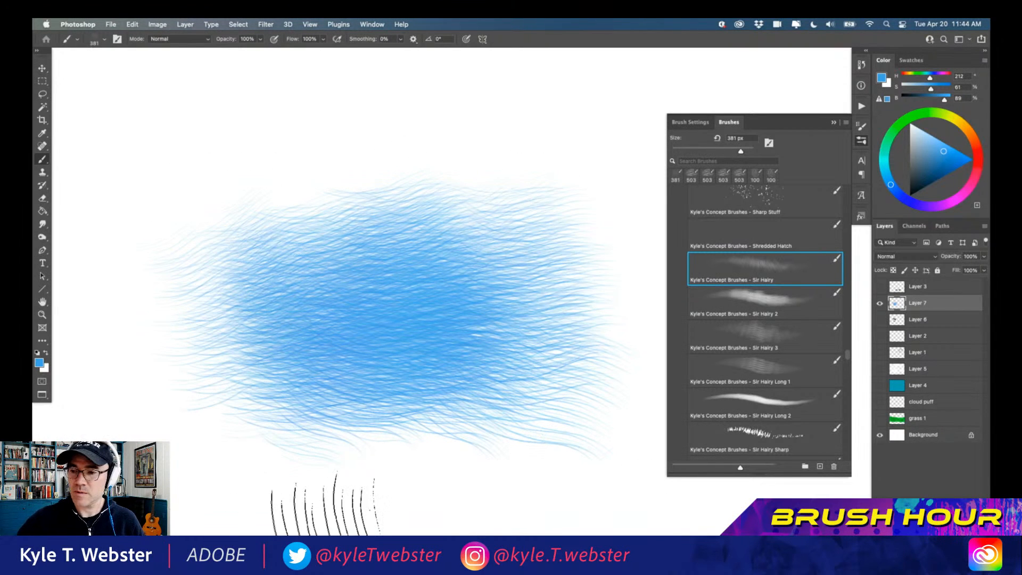
key(Delete)
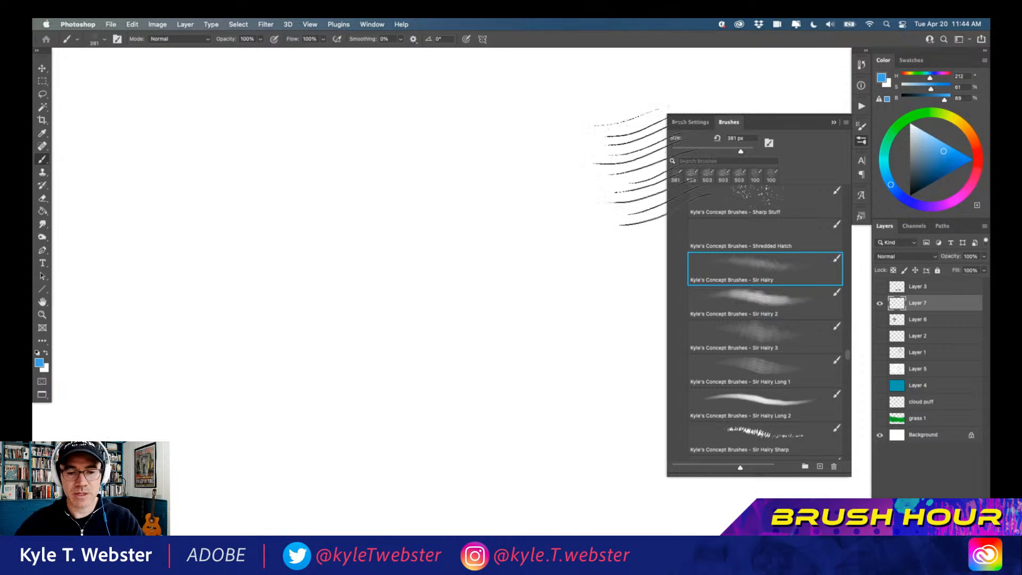
Step: Paint a curved sweep of blue hair with the Sir Hairy 2 brush at 381 px and undo its strokes
click(757, 302)
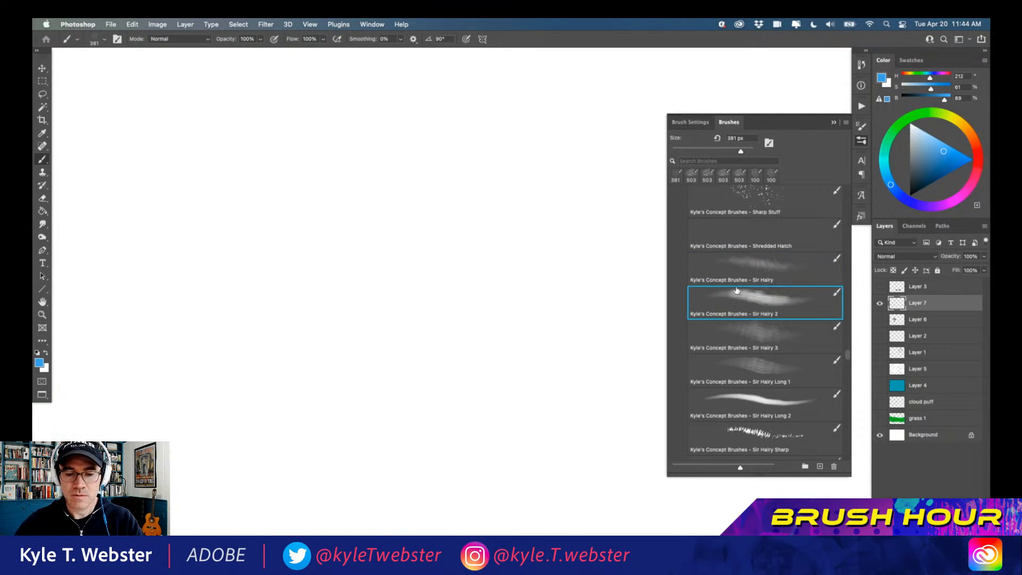
mouse_move(342, 177)
mouse_down()
mouse_move(402, 319)
mouse_move(433, 424)
mouse_move(460, 288)
mouse_move(489, 346)
mouse_move(500, 419)
mouse_move(486, 483)
mouse_move(453, 259)
mouse_move(420, 179)
mouse_move(462, 223)
mouse_move(518, 319)
mouse_move(532, 402)
mouse_move(516, 478)
mouse_move(522, 435)
mouse_move(416, 148)
mouse_move(458, 220)
mouse_move(542, 322)
mouse_move(561, 415)
mouse_move(507, 495)
mouse_move(405, 386)
mouse_up()
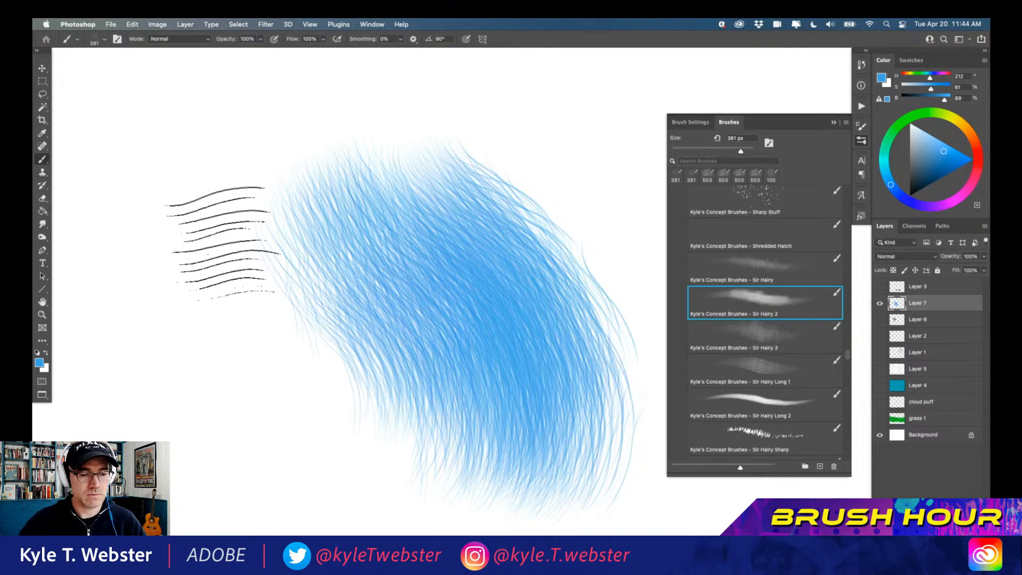
key(super+z)
key(super+z)
key(super+z)
key(super+z)
key(super+z)
key(super+z)
key(super+z)
key(super+z)
Step: Paint a wide bright-blue fur patch with the Sir Hairy 3 brush at 249 px
click(746, 333)
drag(376, 207, 375, 325)
mouse_move(375, 266)
mouse_down()
mouse_move(392, 319)
mouse_move(395, 271)
mouse_move(421, 321)
mouse_move(437, 276)
mouse_move(447, 280)
mouse_move(465, 308)
mouse_move(441, 306)
mouse_move(430, 346)
mouse_move(379, 322)
mouse_move(398, 356)
mouse_move(440, 353)
mouse_move(470, 391)
mouse_move(452, 317)
mouse_move(485, 357)
mouse_move(499, 298)
mouse_move(531, 386)
mouse_move(486, 298)
mouse_move(518, 342)
mouse_move(540, 402)
mouse_move(478, 301)
mouse_move(540, 425)
mouse_move(467, 326)
mouse_move(512, 450)
mouse_move(421, 334)
mouse_move(460, 445)
mouse_move(362, 272)
mouse_move(395, 236)
mouse_move(379, 205)
mouse_move(463, 305)
mouse_move(477, 280)
mouse_move(448, 221)
mouse_move(522, 309)
mouse_move(469, 185)
mouse_move(522, 260)
mouse_move(563, 398)
mouse_move(489, 183)
mouse_move(544, 306)
mouse_move(563, 447)
mouse_up()
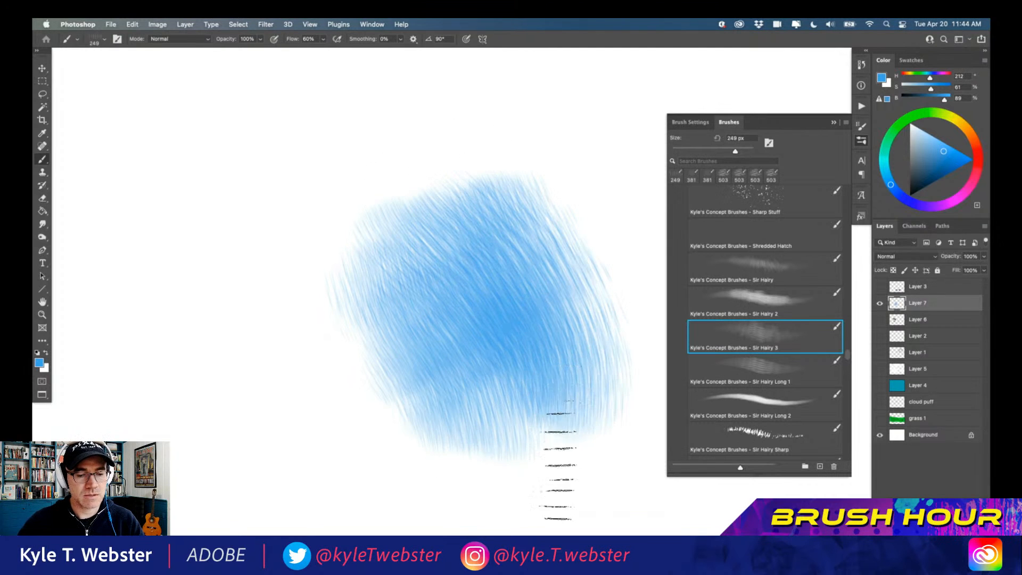
mouse_move(368, 173)
mouse_down()
mouse_move(471, 445)
mouse_move(387, 291)
mouse_move(342, 262)
mouse_move(406, 413)
mouse_move(375, 335)
mouse_move(337, 286)
mouse_move(383, 442)
mouse_up()
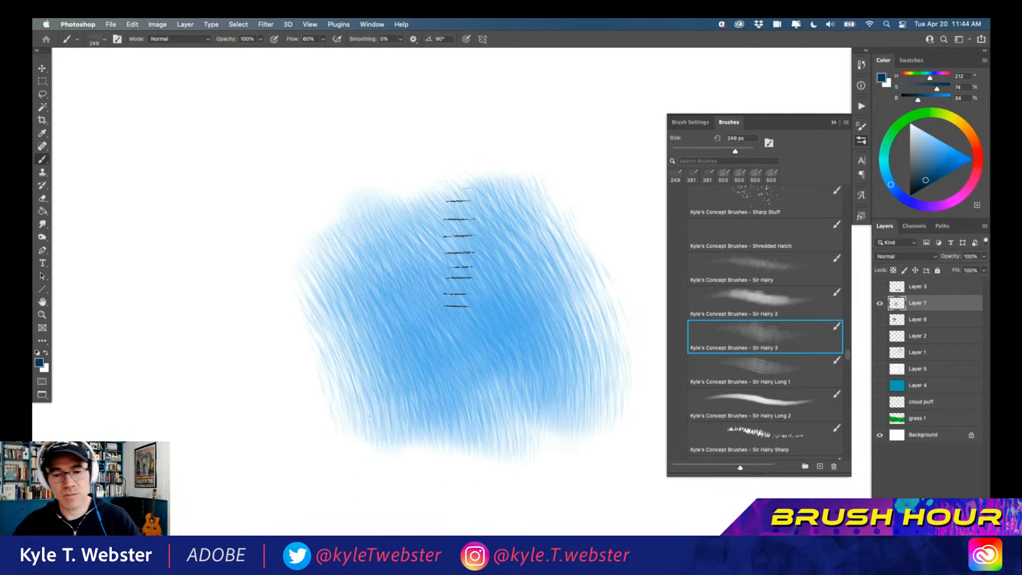
Step: Paint a dark blue band (H 212, S 74, B 34) across the middle of the fur patch and clear the layer
mouse_move(541, 239)
mouse_down()
mouse_move(576, 333)
mouse_move(522, 243)
mouse_move(553, 299)
mouse_move(524, 256)
mouse_move(503, 287)
mouse_move(522, 357)
mouse_move(490, 274)
mouse_move(492, 331)
mouse_move(446, 266)
mouse_move(426, 272)
mouse_move(459, 378)
mouse_move(417, 314)
mouse_move(392, 309)
mouse_move(410, 386)
mouse_move(361, 282)
mouse_move(361, 341)
mouse_move(381, 402)
mouse_move(317, 317)
mouse_move(405, 444)
mouse_up()
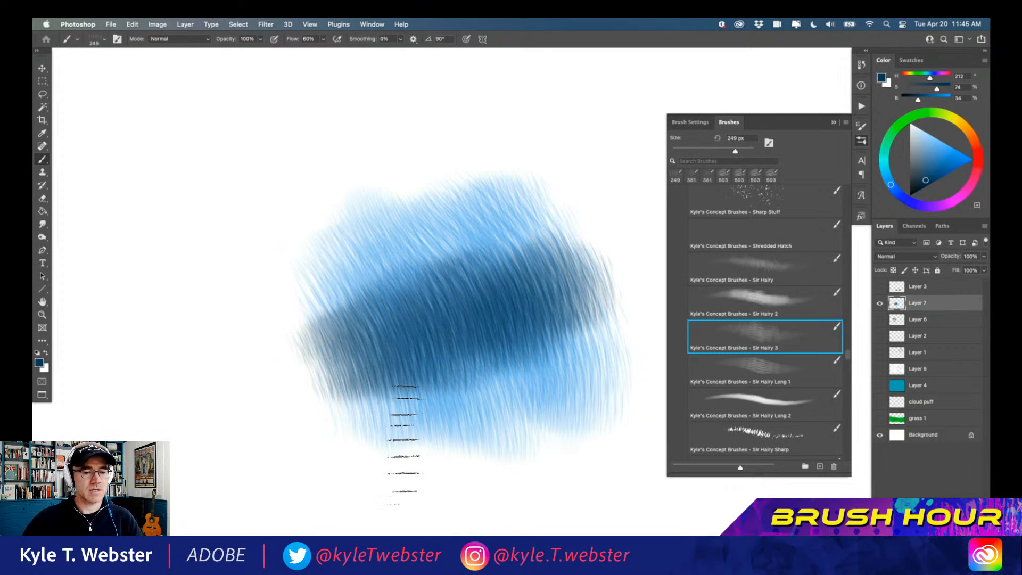
mouse_move(514, 335)
mouse_down()
mouse_move(481, 221)
mouse_move(571, 367)
mouse_move(529, 217)
mouse_move(563, 285)
mouse_move(513, 379)
mouse_move(457, 320)
mouse_move(411, 407)
mouse_move(357, 308)
mouse_move(356, 368)
mouse_move(314, 373)
mouse_up()
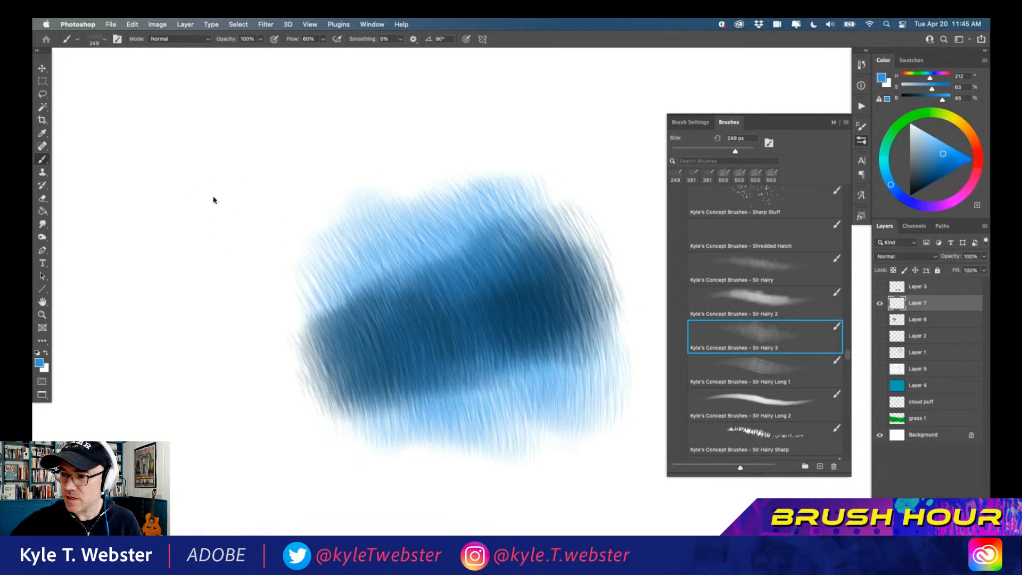
key(super+a)
key(Delete)
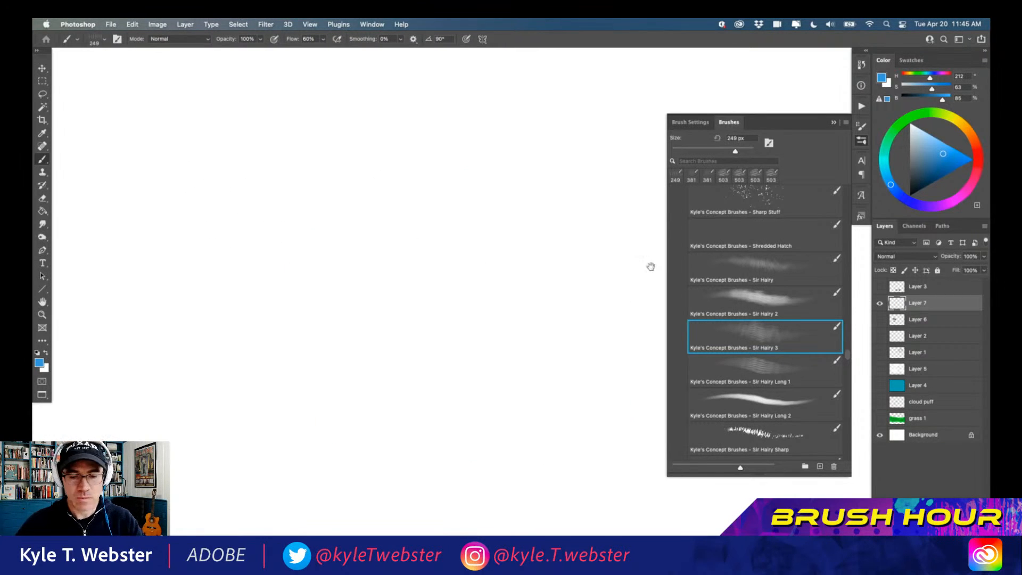
Step: Paint a patch of short blue bristles with the Sir Hairy Sharp brush at 150 px, clear it, and deselect
click(746, 438)
mouse_move(489, 336)
mouse_down()
mouse_move(375, 243)
mouse_move(452, 325)
mouse_move(381, 274)
mouse_move(415, 318)
mouse_move(447, 315)
mouse_move(387, 259)
mouse_move(445, 283)
mouse_move(391, 228)
mouse_move(470, 292)
mouse_move(415, 226)
mouse_move(494, 295)
mouse_move(431, 215)
mouse_move(517, 298)
mouse_move(456, 206)
mouse_move(497, 251)
mouse_move(483, 269)
mouse_move(410, 203)
mouse_move(448, 224)
mouse_move(442, 245)
mouse_move(410, 223)
mouse_move(366, 220)
mouse_move(369, 245)
mouse_move(403, 278)
mouse_move(387, 280)
mouse_move(399, 291)
mouse_move(366, 274)
mouse_move(322, 278)
mouse_move(315, 260)
mouse_move(391, 260)
mouse_move(327, 214)
mouse_move(333, 209)
mouse_move(426, 219)
mouse_move(352, 193)
mouse_move(435, 202)
mouse_move(375, 206)
mouse_move(519, 309)
mouse_move(405, 197)
mouse_move(475, 254)
mouse_move(468, 217)
mouse_move(466, 229)
mouse_move(485, 221)
mouse_move(479, 239)
mouse_move(510, 235)
mouse_move(473, 233)
mouse_move(497, 222)
mouse_move(519, 284)
mouse_move(480, 200)
mouse_move(541, 312)
mouse_move(471, 184)
mouse_move(559, 323)
mouse_move(500, 203)
mouse_move(568, 291)
mouse_move(412, 173)
mouse_move(505, 230)
mouse_move(393, 171)
mouse_up()
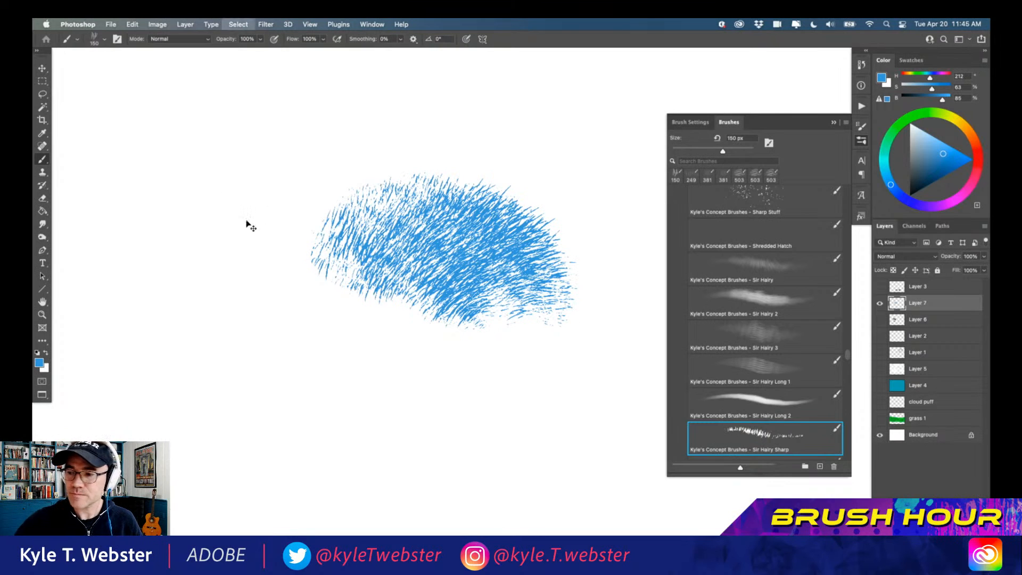
key(Delete)
key(super+d)
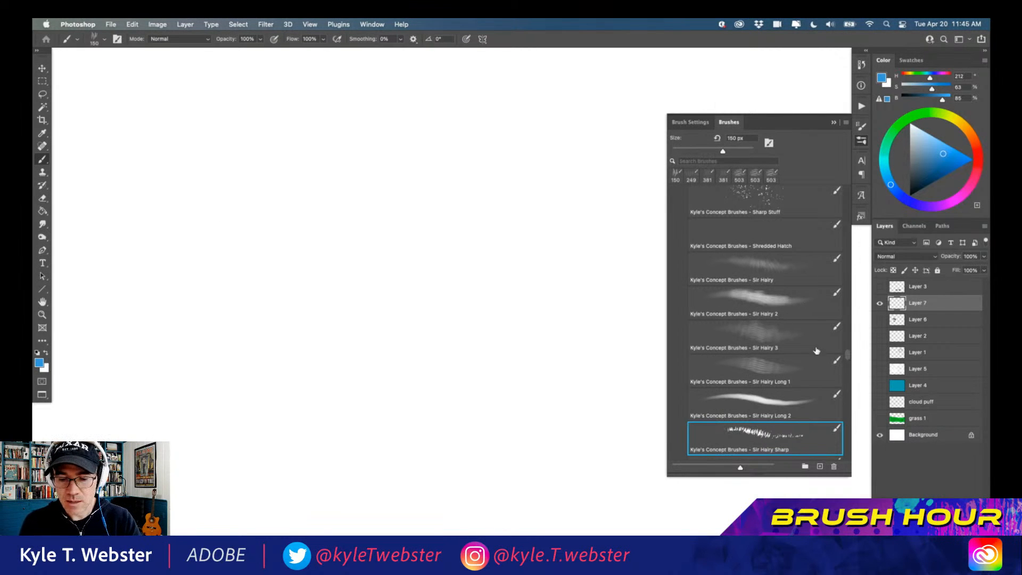
Step: Browse Kyle's Concept Brushes for a scale texture and choose the Dragon Scales preset
drag(848, 356, 848, 327)
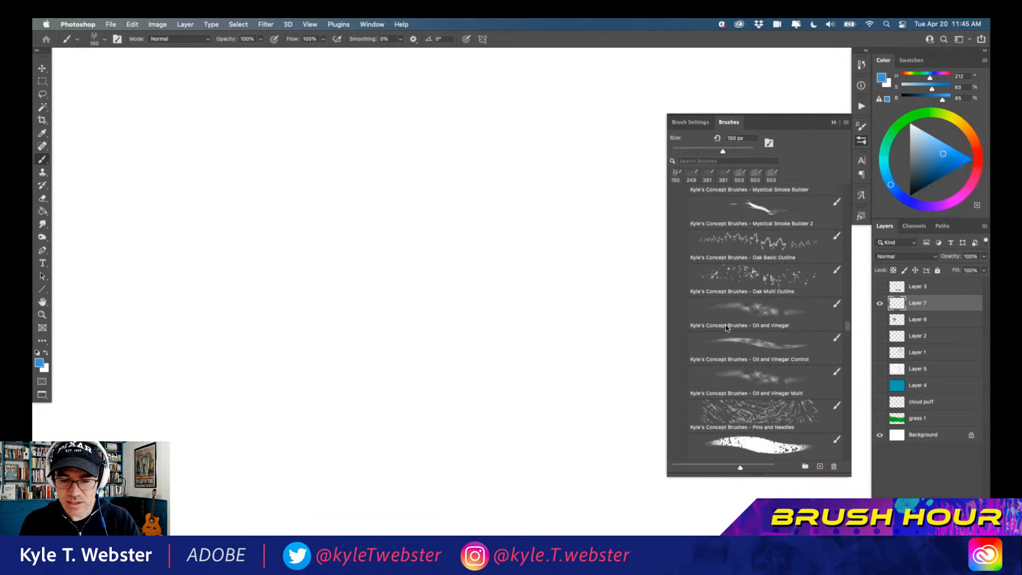
scroll(726, 327, down, 10)
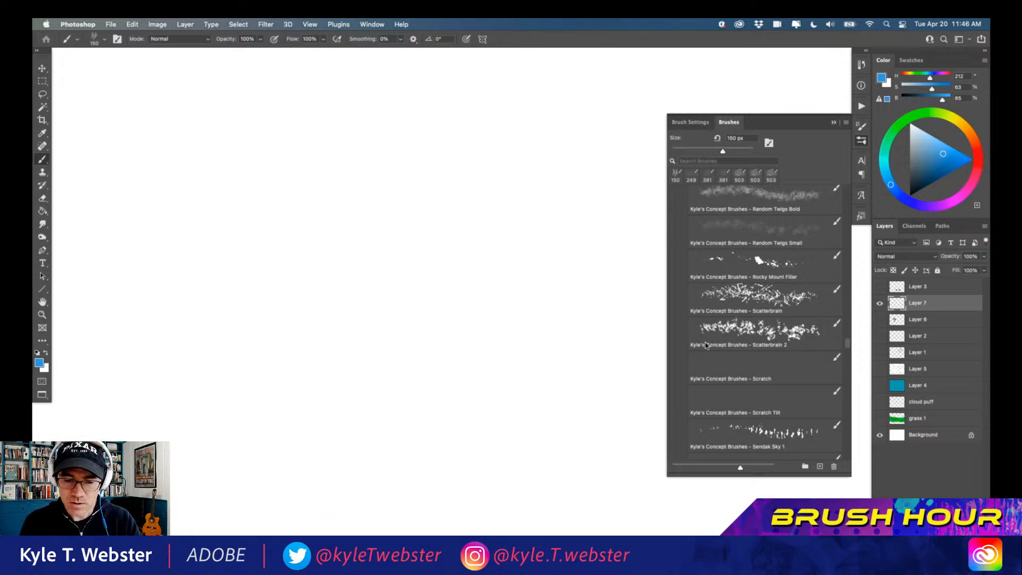
scroll(705, 346, up, 1)
scroll(705, 345, down, 5)
scroll(701, 353, down, 6)
scroll(694, 368, down, 7)
scroll(692, 376, up, 7)
scroll(693, 346, up, 10)
scroll(686, 273, up, 10)
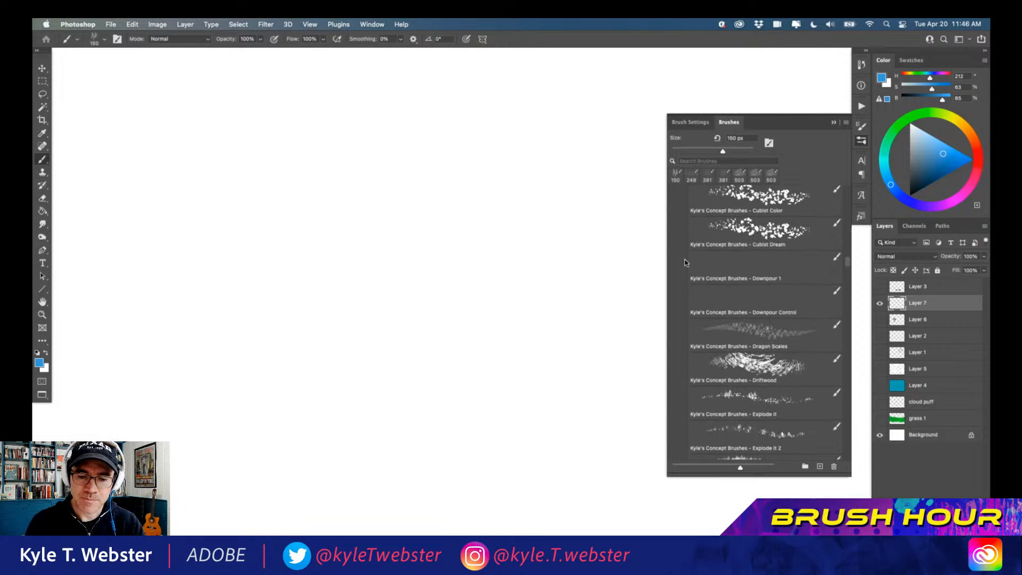
click(732, 333)
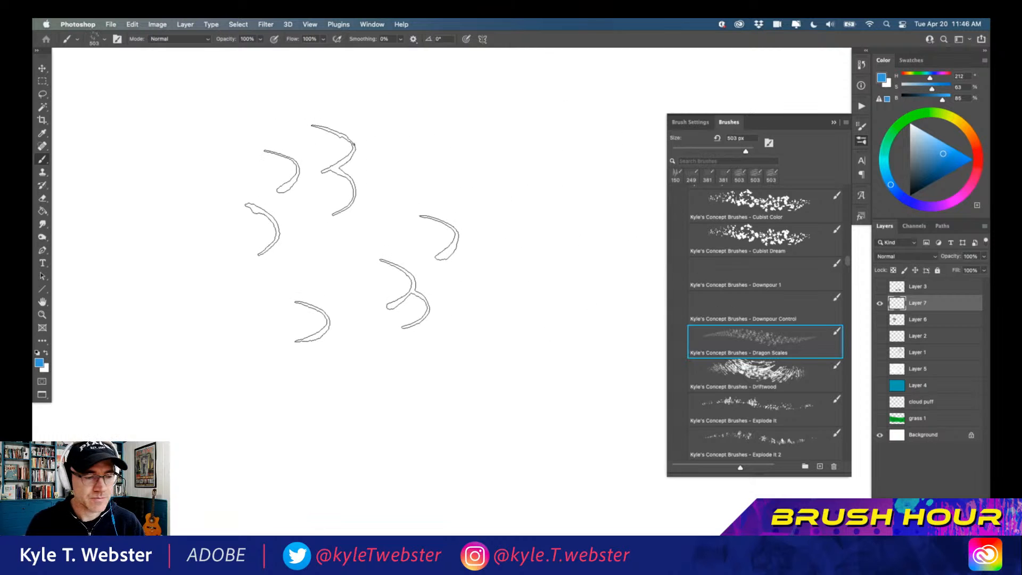
Step: Paint a patch of blue overlapping scales with the Dragon Scales brush at 503 px and undo it
mouse_move(330, 218)
mouse_down()
mouse_move(418, 274)
mouse_move(448, 346)
mouse_up()
mouse_move(368, 341)
mouse_down()
mouse_move(351, 357)
mouse_move(285, 278)
mouse_move(319, 302)
mouse_move(288, 230)
mouse_move(346, 211)
mouse_move(346, 176)
mouse_move(397, 194)
mouse_move(493, 323)
mouse_move(415, 171)
mouse_move(480, 248)
mouse_move(510, 349)
mouse_move(458, 188)
mouse_move(517, 265)
mouse_move(533, 400)
mouse_move(553, 420)
mouse_up()
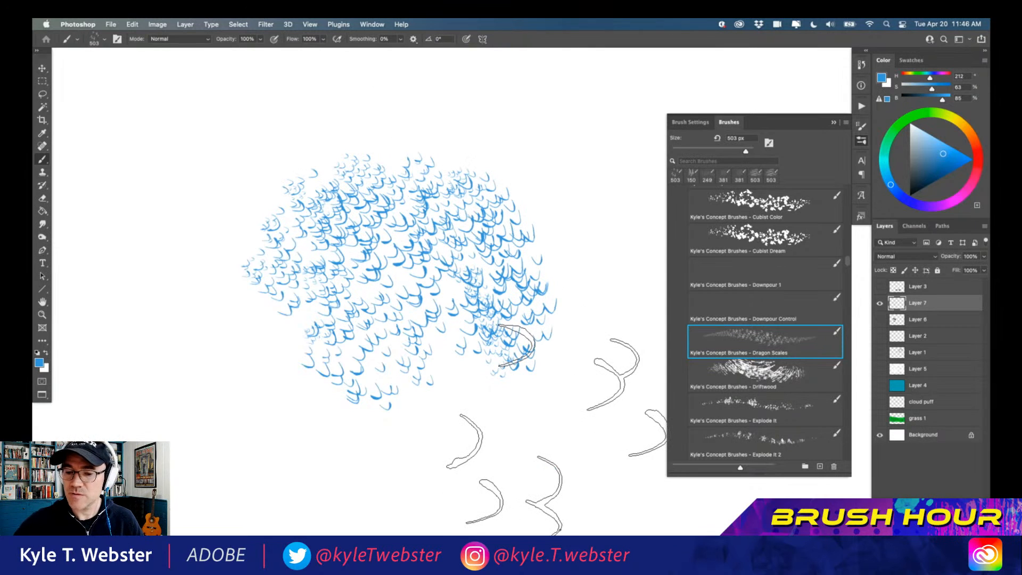
key(super+z)
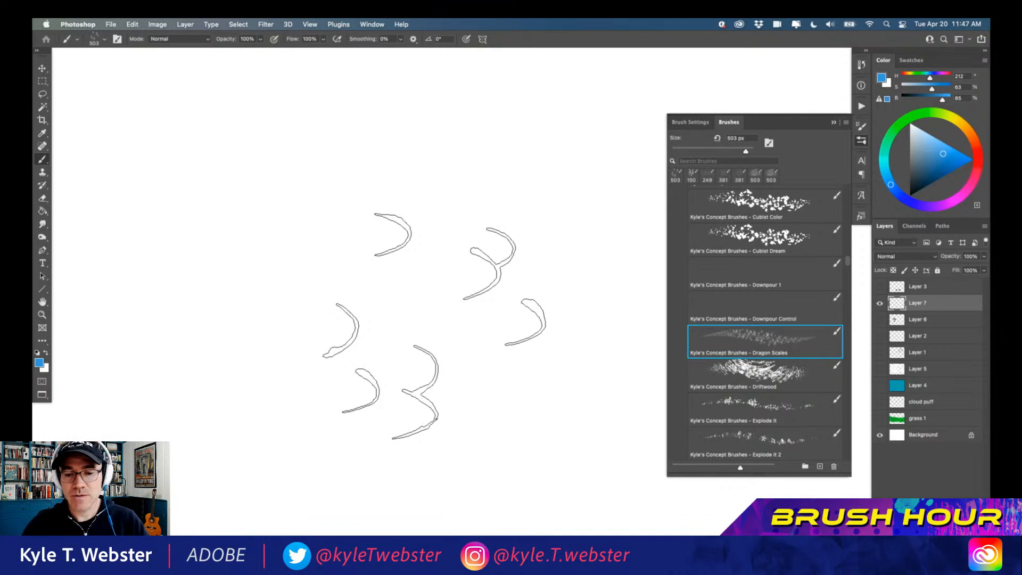
Step: Check the Dragon Scales brush's Shape Dynamics and choose Animator Pencil 2016 from the megapack's Drawing Box set
click(702, 124)
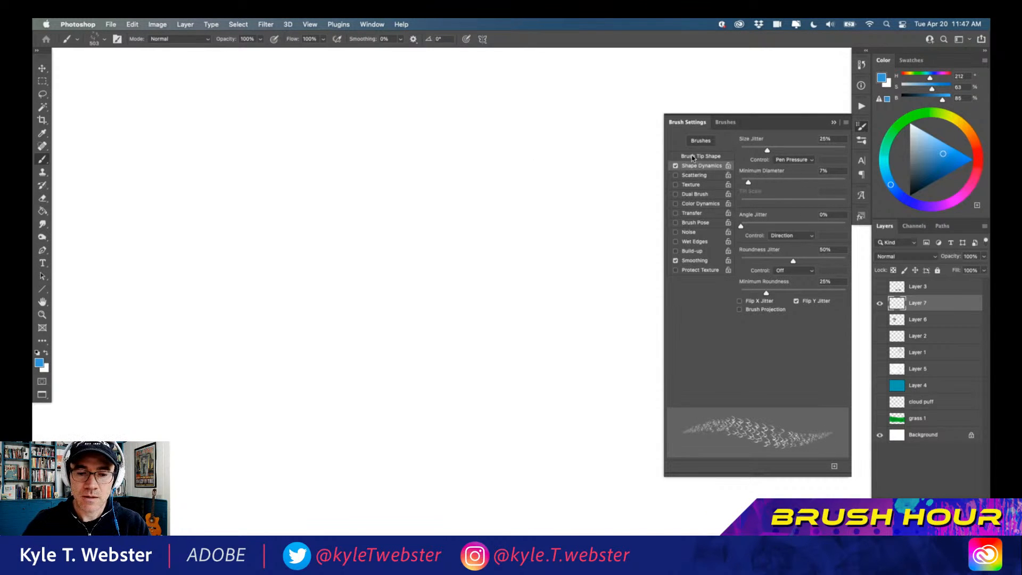
click(725, 122)
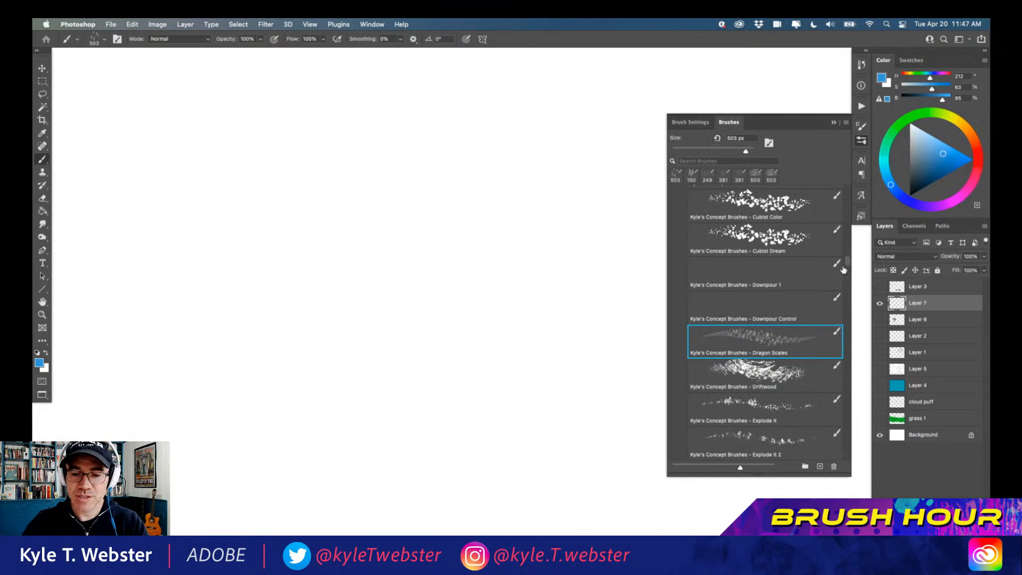
scroll(711, 212, up, 15)
scroll(703, 204, up, 3)
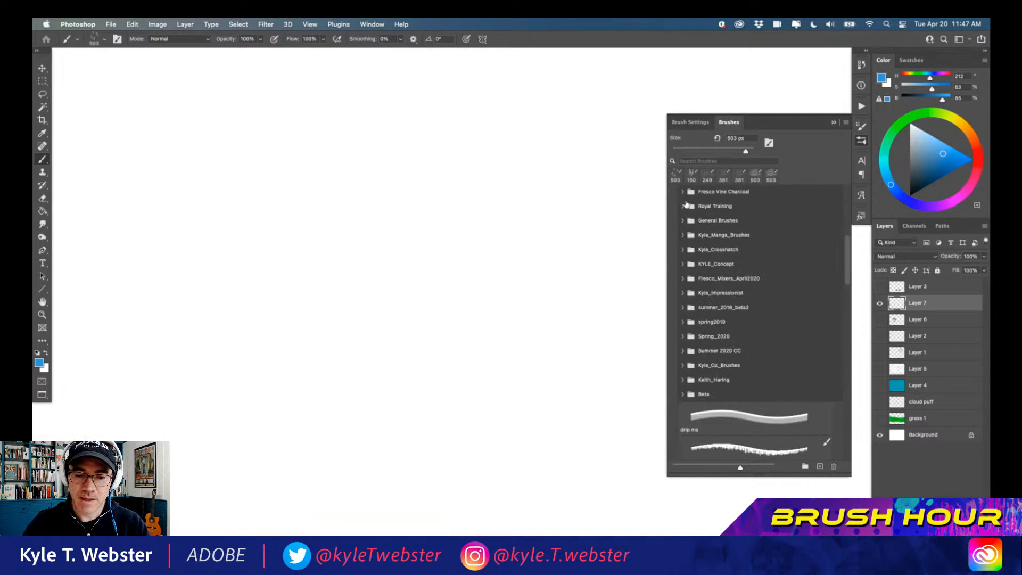
drag(846, 244, 846, 223)
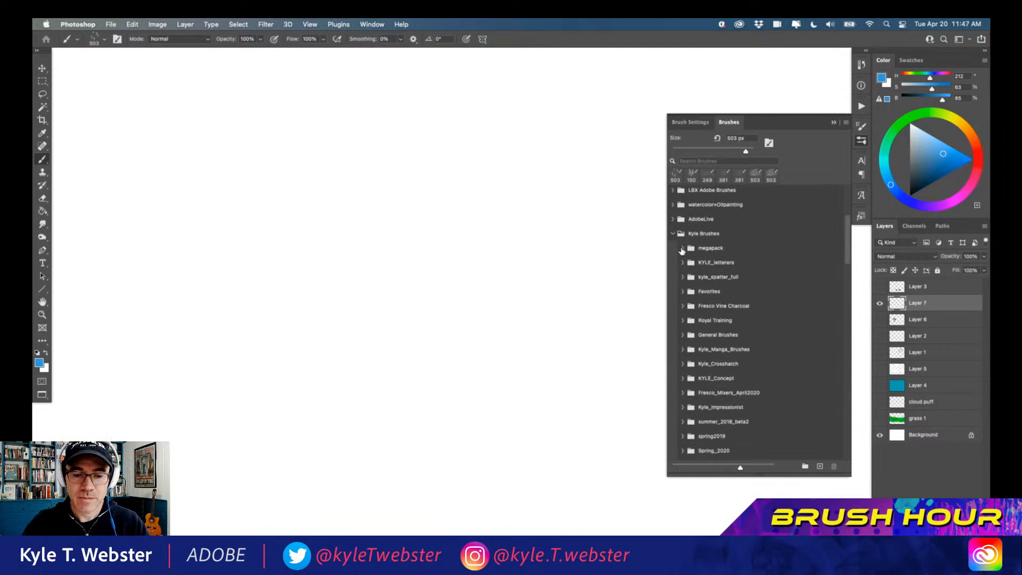
click(682, 249)
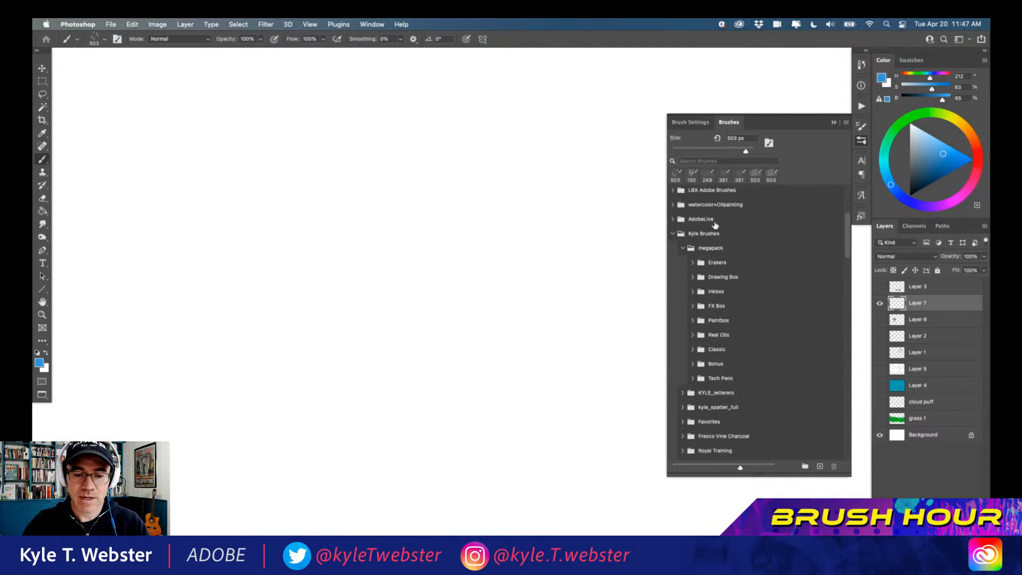
click(692, 278)
drag(847, 203, 838, 228)
scroll(798, 256, up, 5)
click(767, 250)
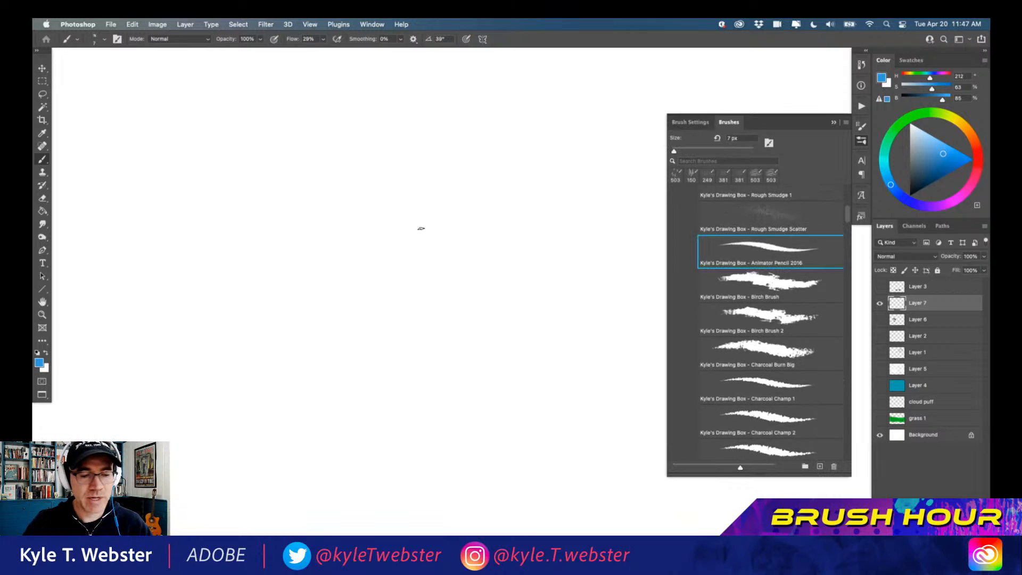
Step: Reset the foreground to black and draw a small U-shaped scale with a dark lower rim and vertical hatching at 7 px
click(38, 353)
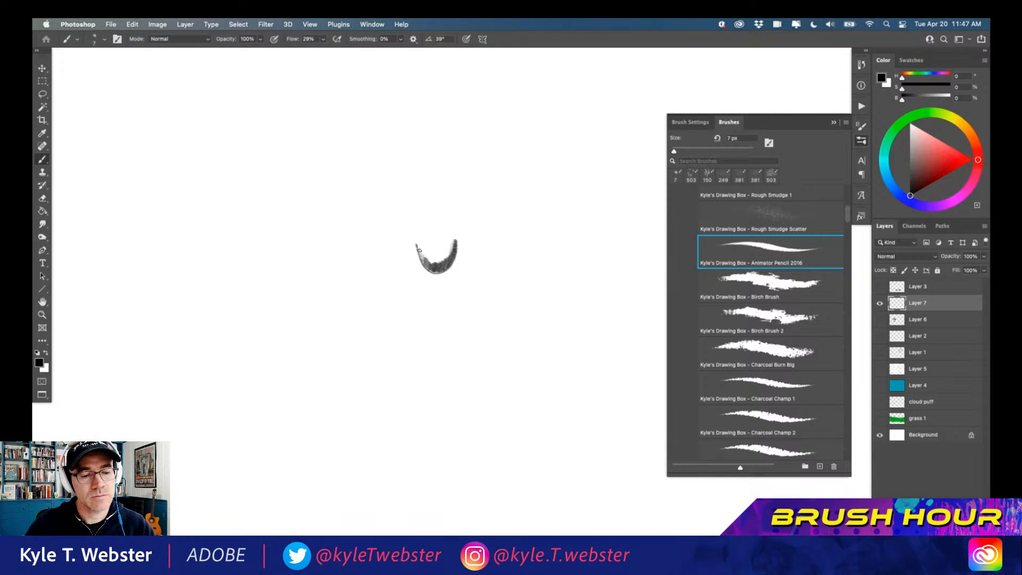
drag(449, 246, 440, 250)
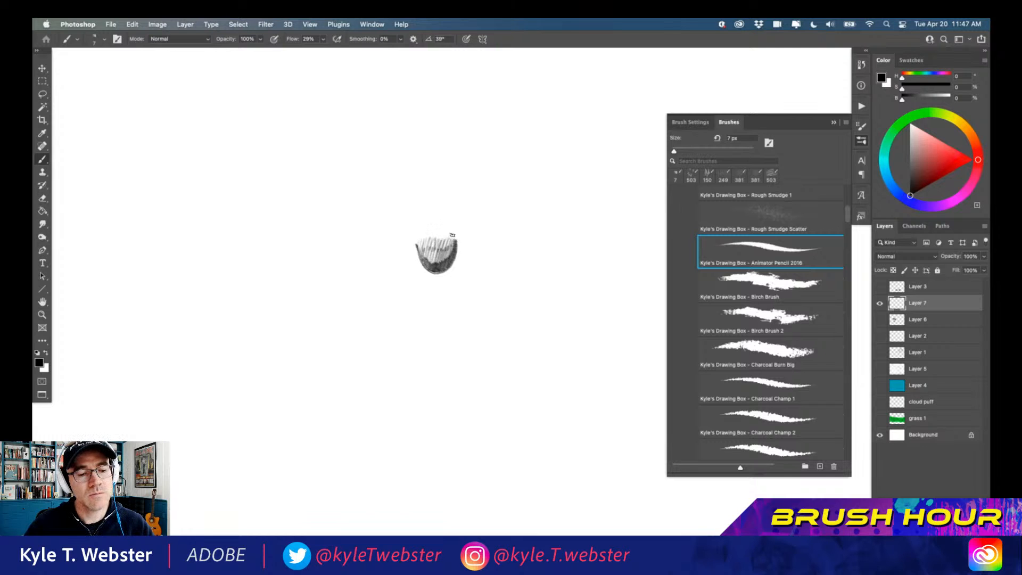
Step: Blend the scale's pencil shading with the Smudge tool and return to the Brush tool
key(s)
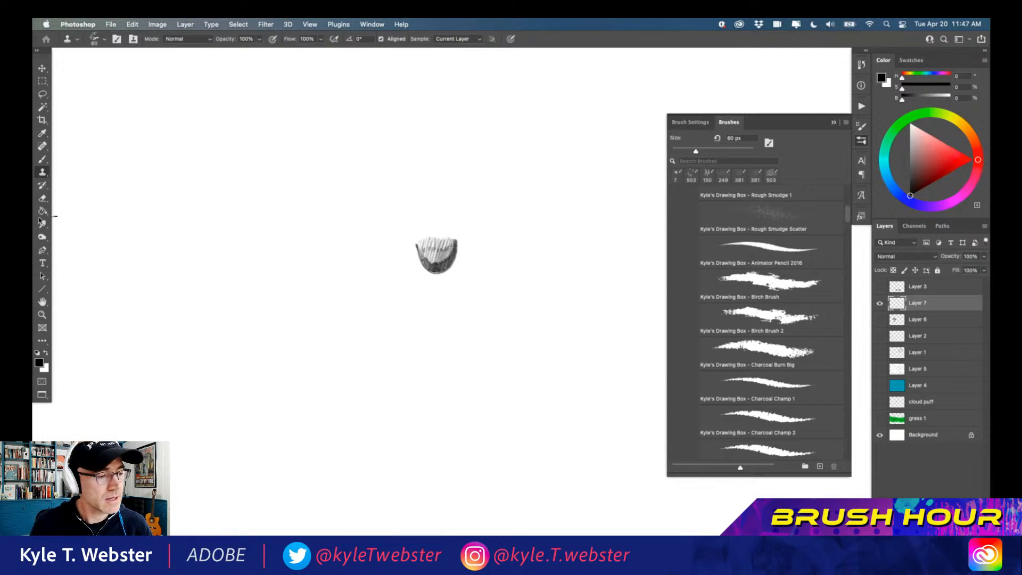
key(bracketleft)
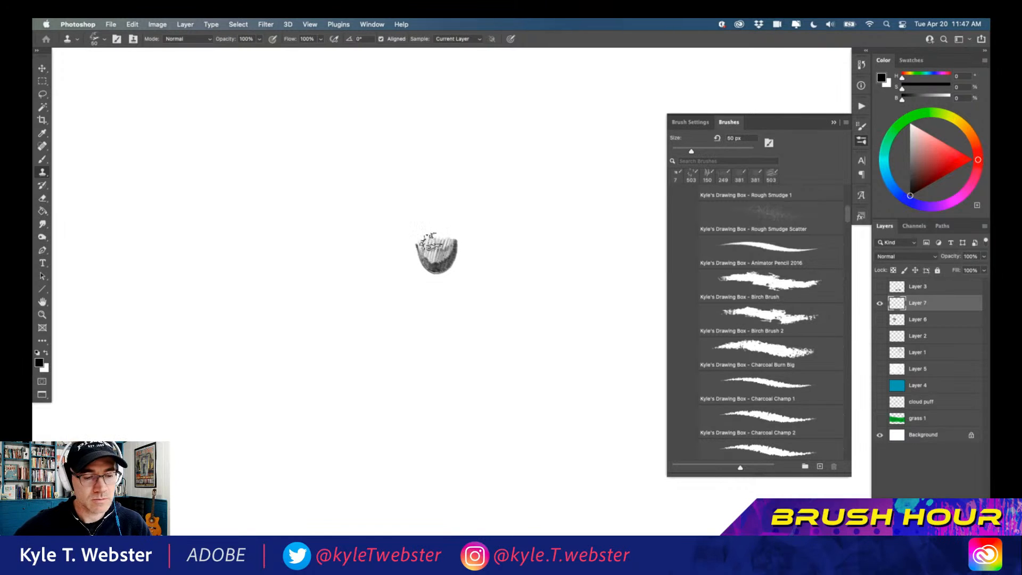
click(42, 224)
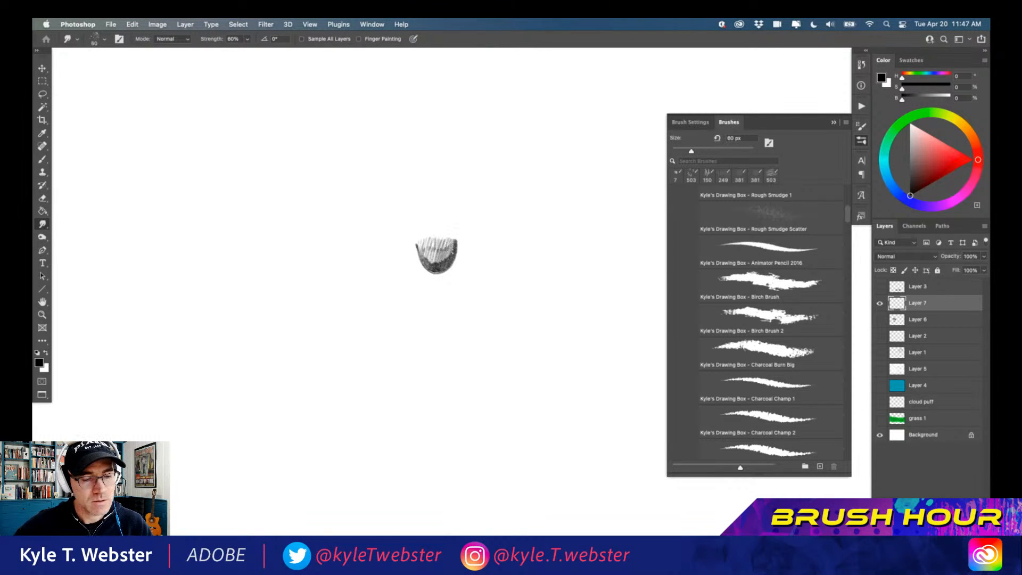
mouse_move(432, 260)
mouse_down()
mouse_move(453, 253)
mouse_move(444, 232)
mouse_move(431, 256)
mouse_move(424, 235)
mouse_move(420, 255)
mouse_move(421, 232)
mouse_move(435, 226)
mouse_move(437, 262)
mouse_move(449, 228)
mouse_move(437, 255)
mouse_move(433, 221)
mouse_move(425, 254)
mouse_move(417, 216)
mouse_move(417, 242)
mouse_move(427, 220)
mouse_move(431, 256)
mouse_move(453, 215)
mouse_move(441, 259)
mouse_move(456, 213)
mouse_move(443, 259)
mouse_up()
key(b)
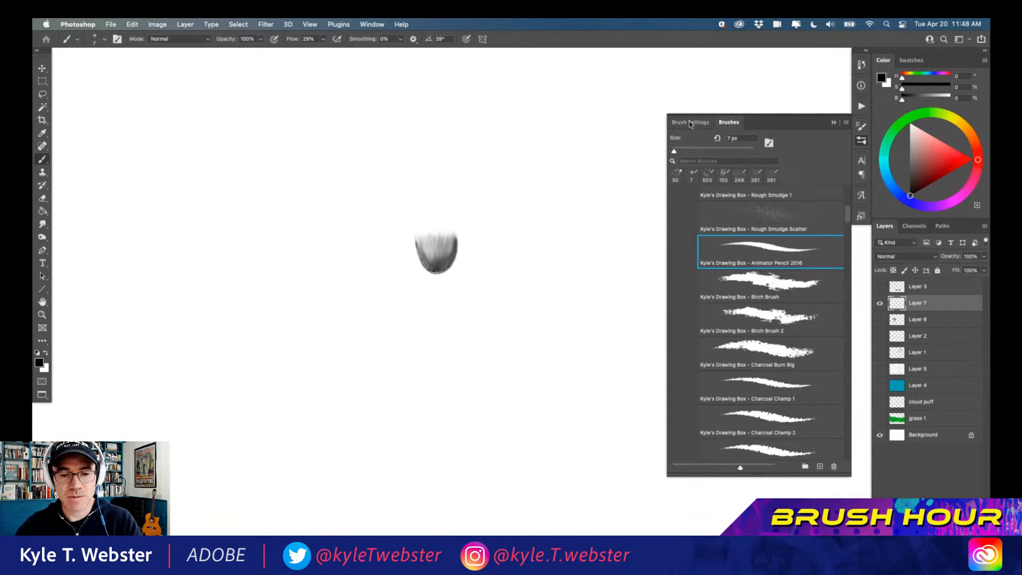
Step: Choose the Spatter Punk brush from the megapack's Inkbox set
scroll(756, 224, down, 1)
scroll(760, 204, up, 5)
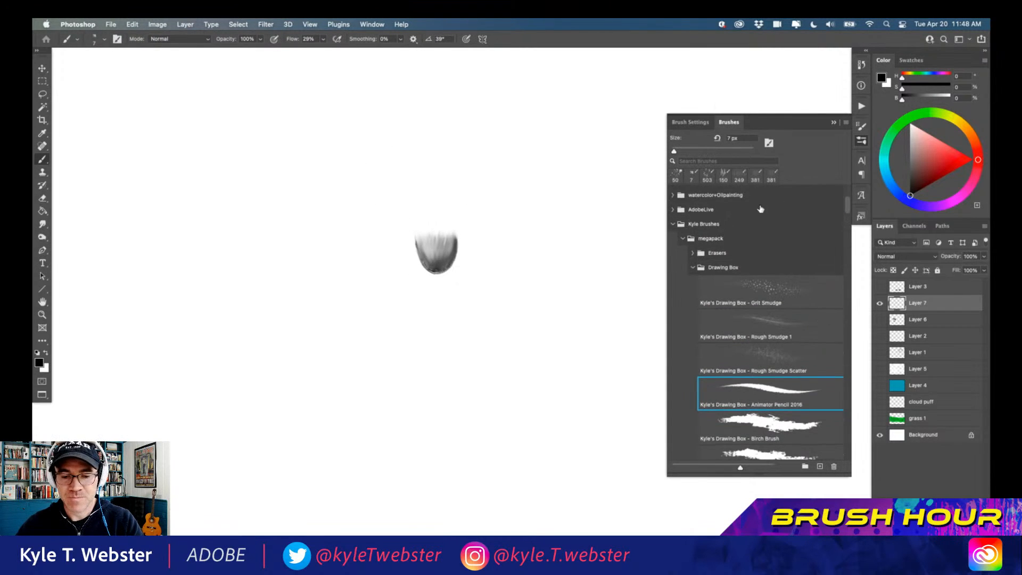
click(692, 268)
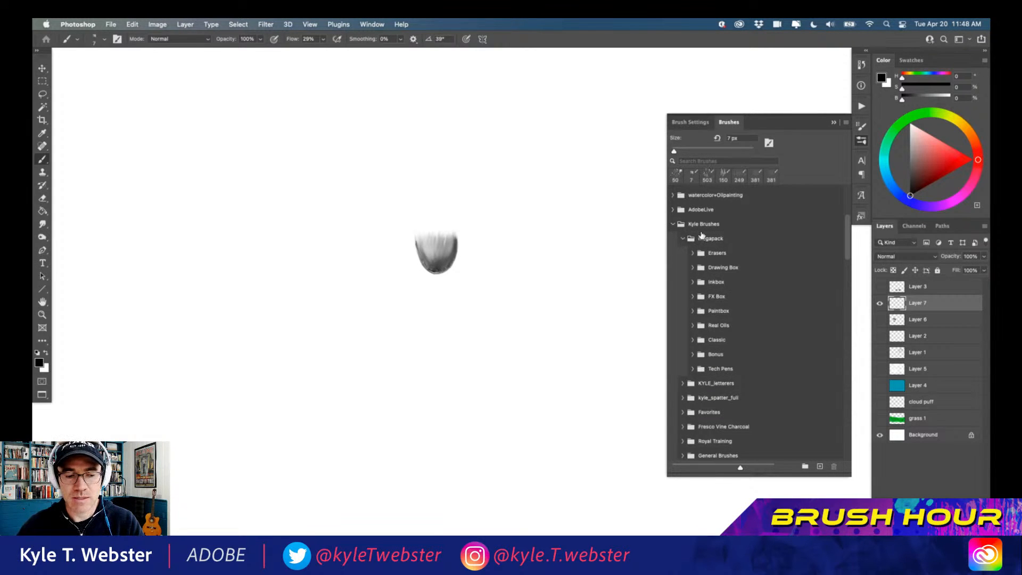
click(691, 283)
scroll(845, 200, down, 15)
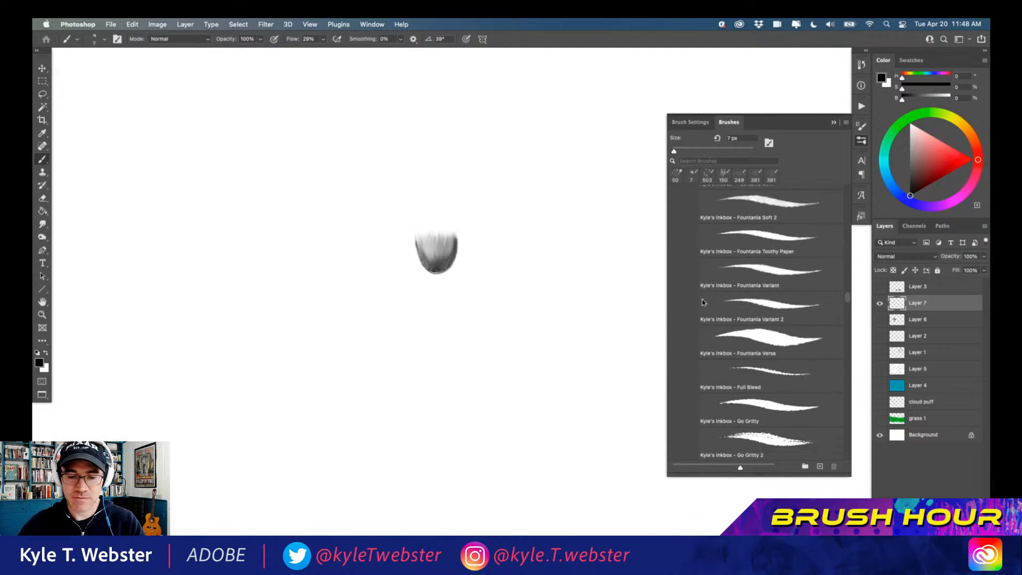
scroll(692, 348, down, 10)
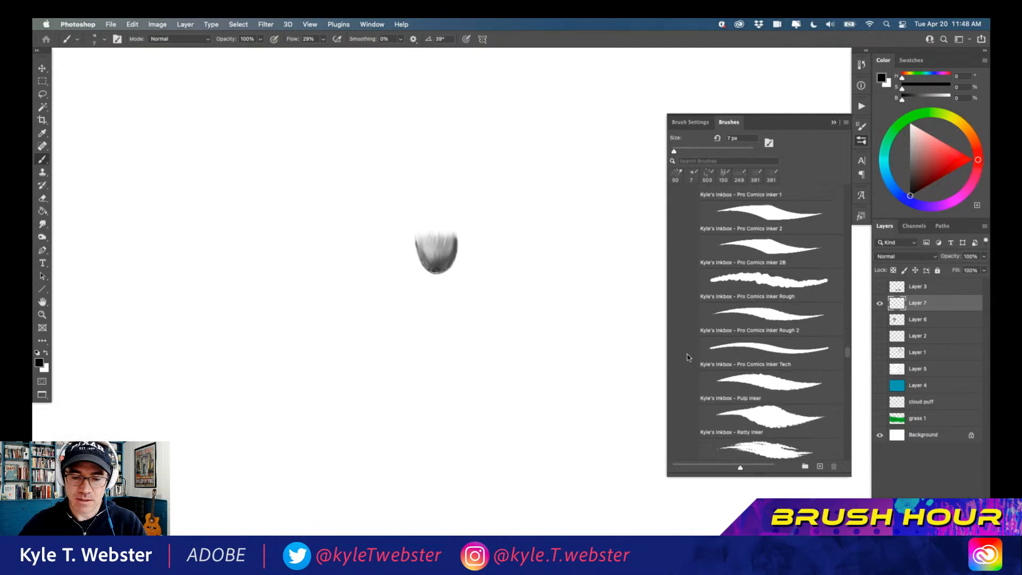
scroll(684, 364, down, 10)
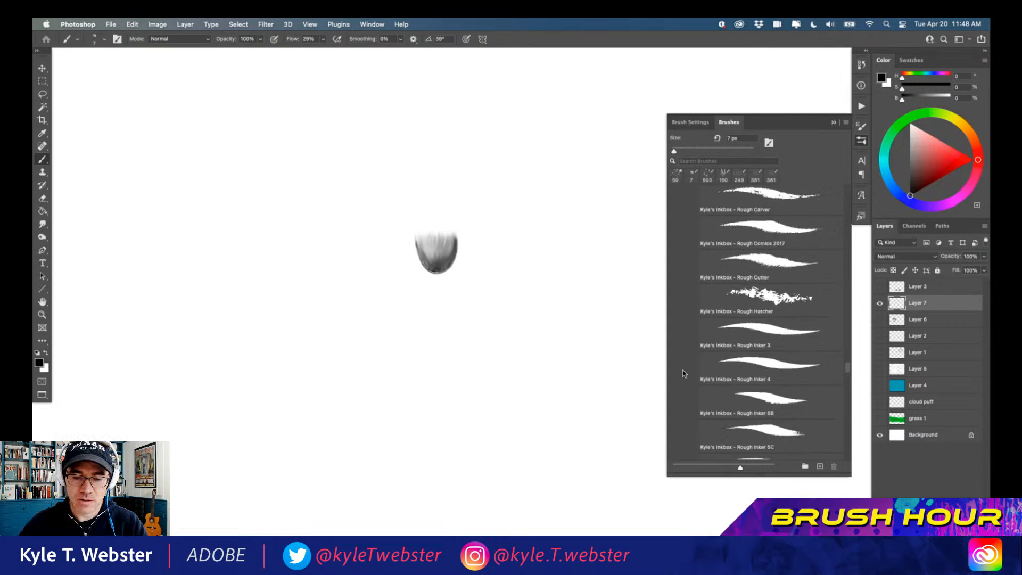
scroll(681, 386, down, 10)
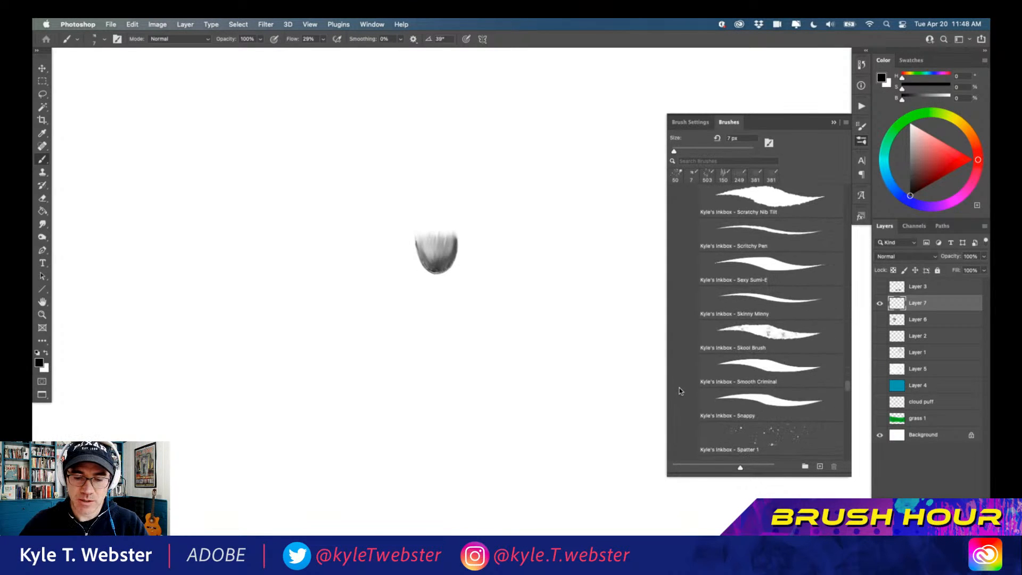
scroll(678, 391, down, 1)
click(752, 368)
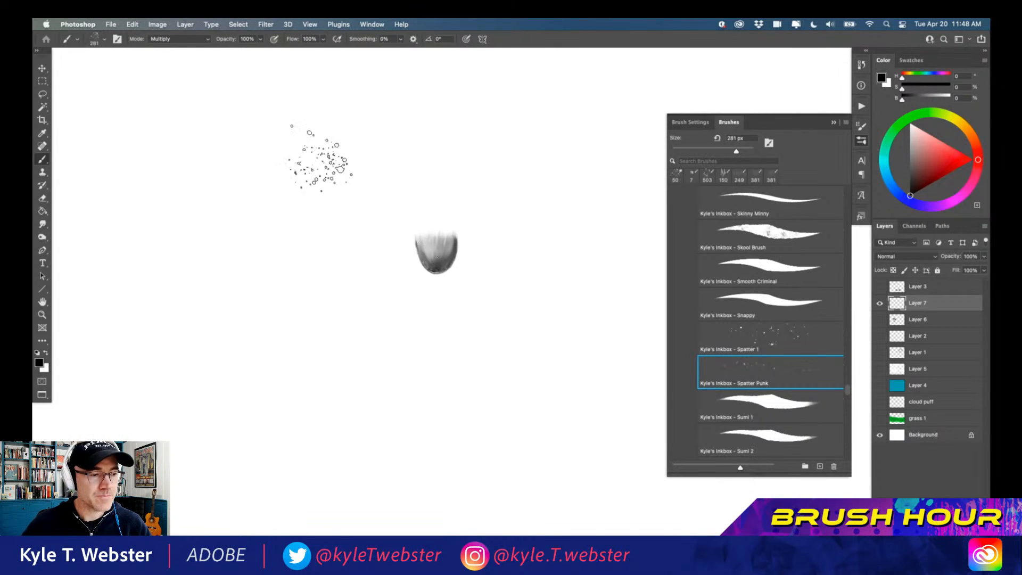
Step: Speckle the scale in black at 281 px and in a grey sampled from it at 250 px, erasing stray specks around it
click(438, 255)
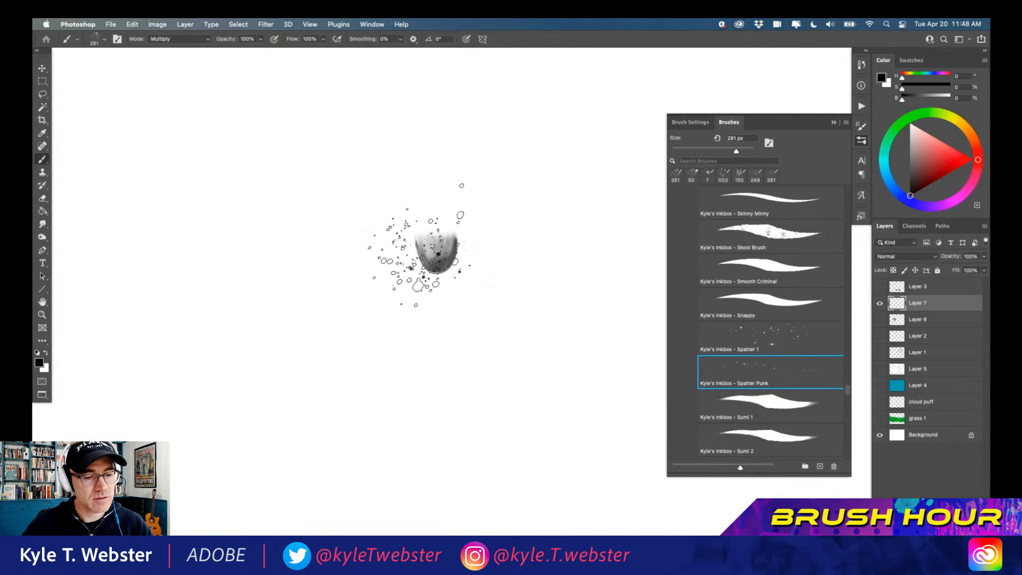
mouse_move(395, 247)
mouse_down()
mouse_move(415, 280)
mouse_move(460, 282)
mouse_move(469, 238)
mouse_move(472, 282)
mouse_move(431, 297)
mouse_move(442, 278)
mouse_up()
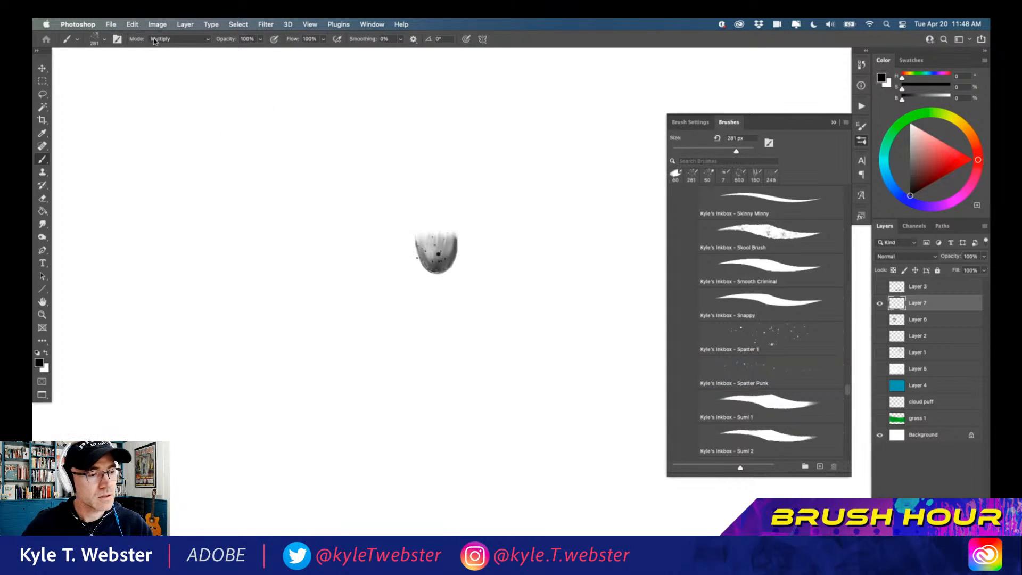
alt+click(445, 251)
key([)
click(434, 263)
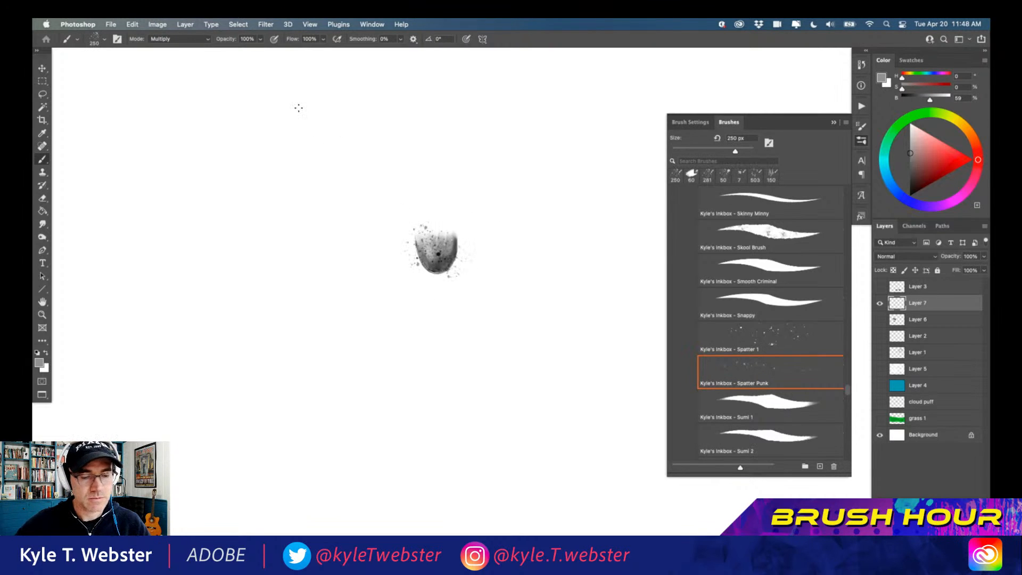
key(l)
mouse_move(403, 238)
mouse_down()
mouse_move(415, 273)
mouse_move(440, 285)
mouse_up()
key(super+z)
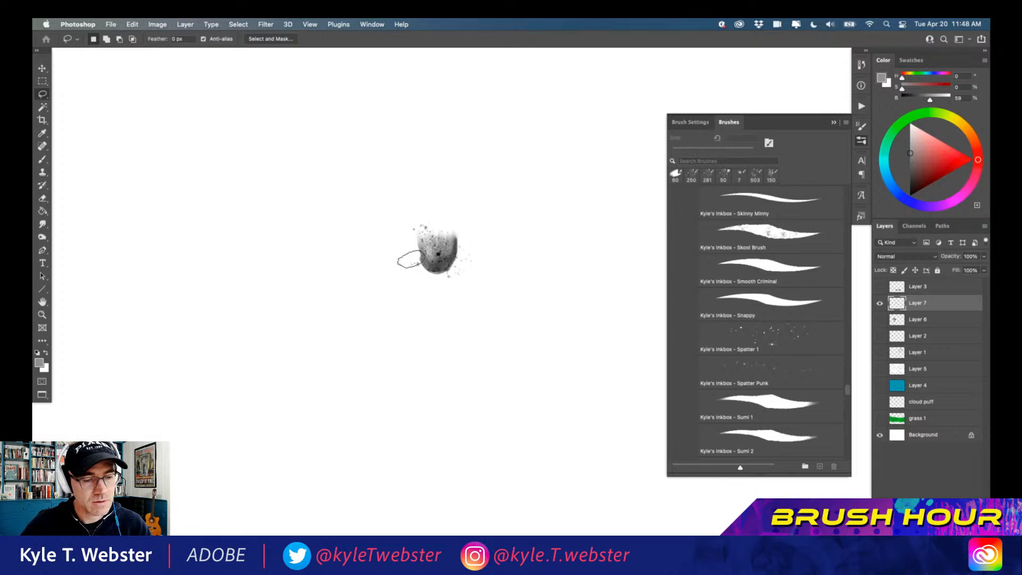
mouse_move(407, 234)
mouse_down()
mouse_move(406, 251)
mouse_move(440, 279)
mouse_move(470, 251)
mouse_up()
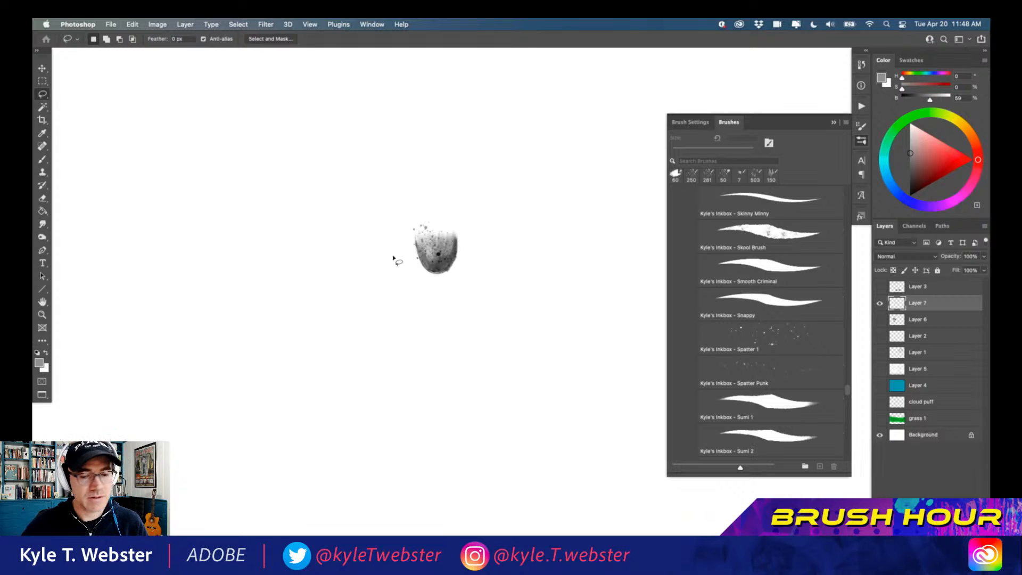
Step: Smudge the specks at the scale's fading upper edge and return to the Brush tool
click(42, 224)
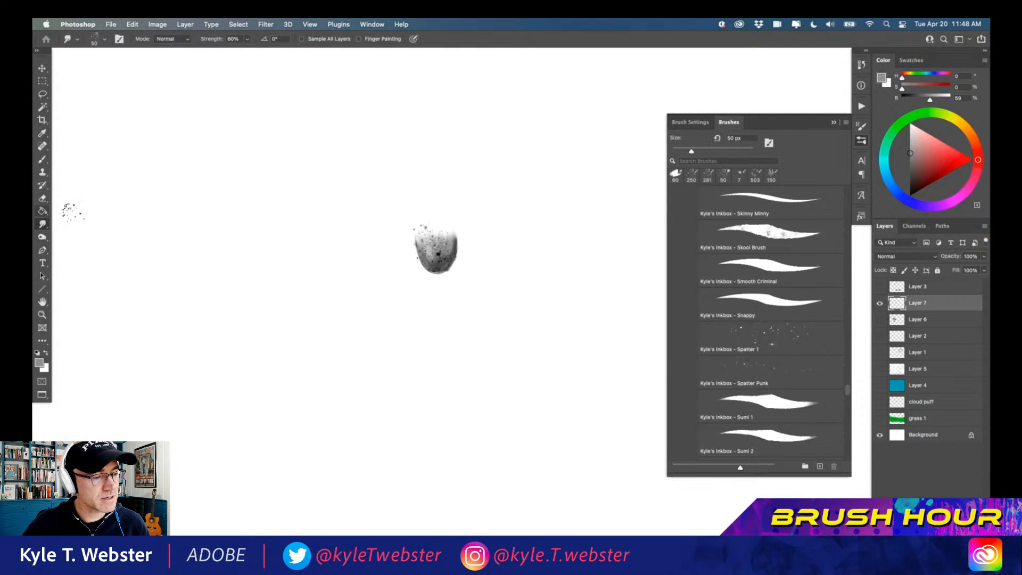
drag(423, 226, 426, 215)
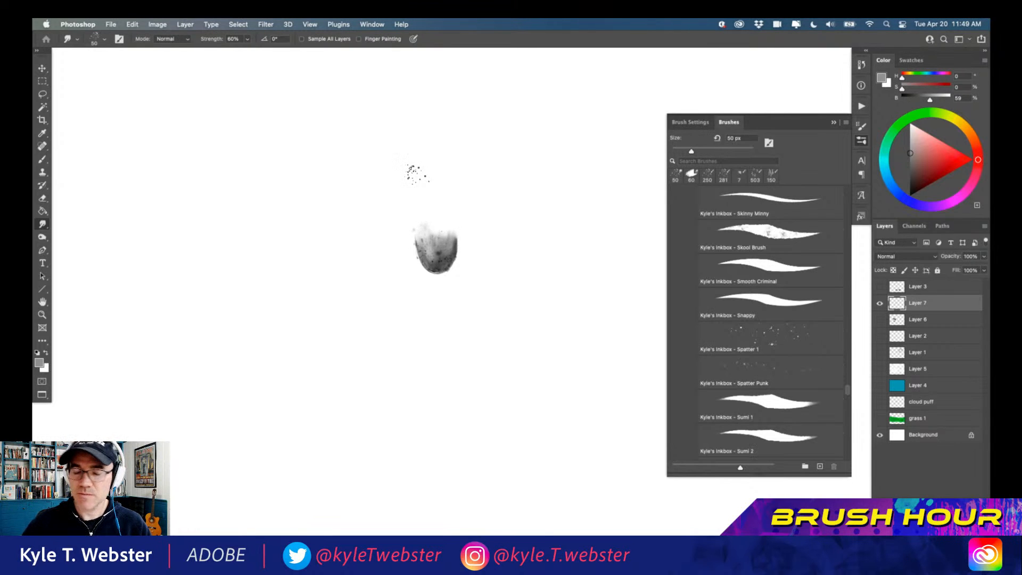
key(b)
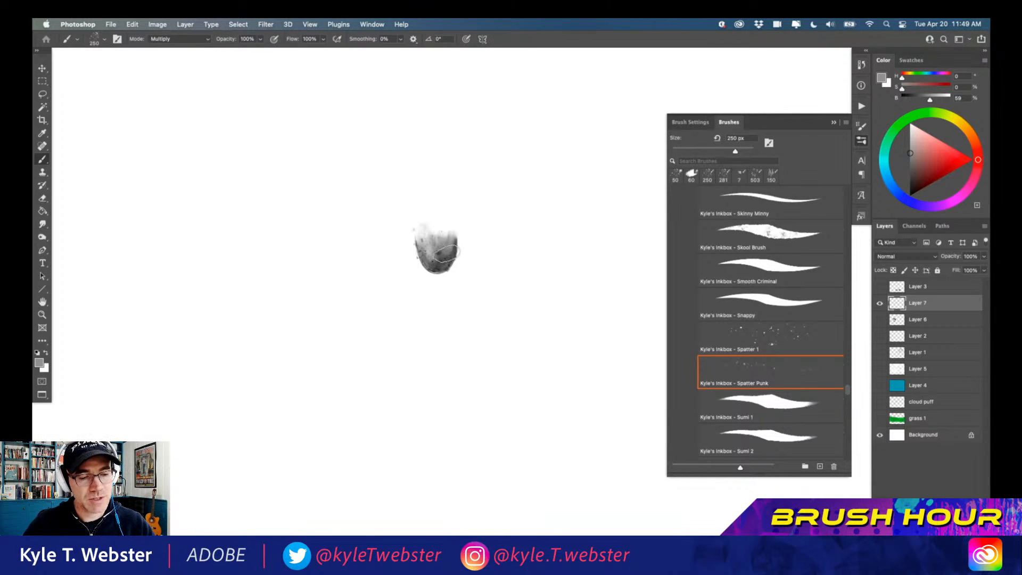
click(442, 258)
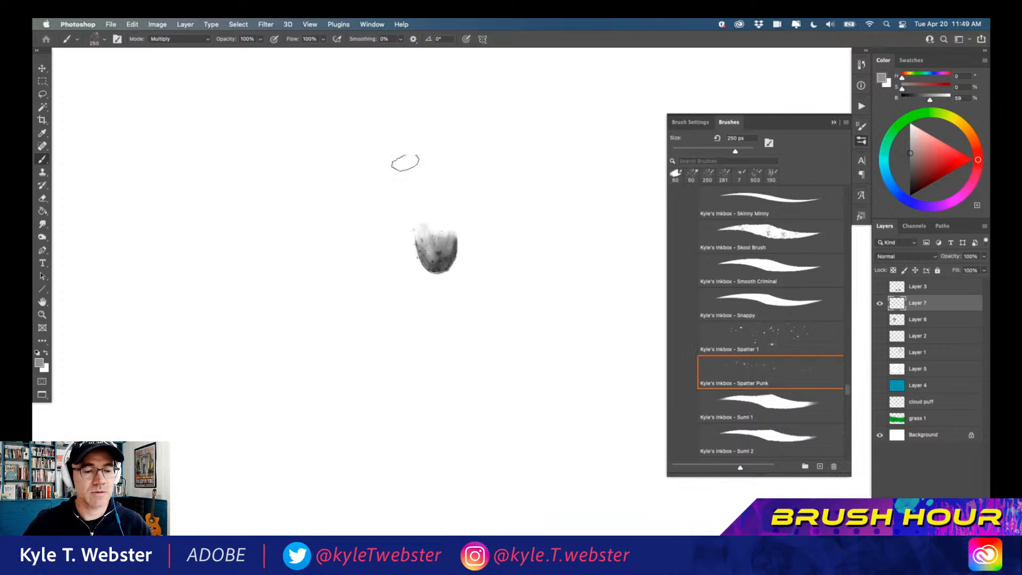
Step: Rotate the scale drawing a quarter turn counterclockwise with Free Transform so its rounded end faces right
click(132, 24)
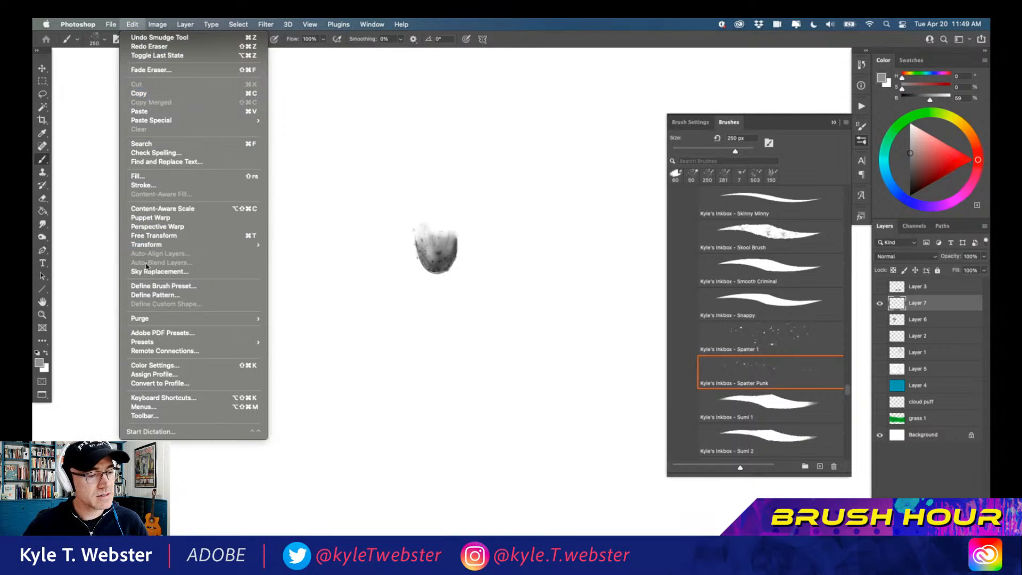
click(132, 22)
key(super+t)
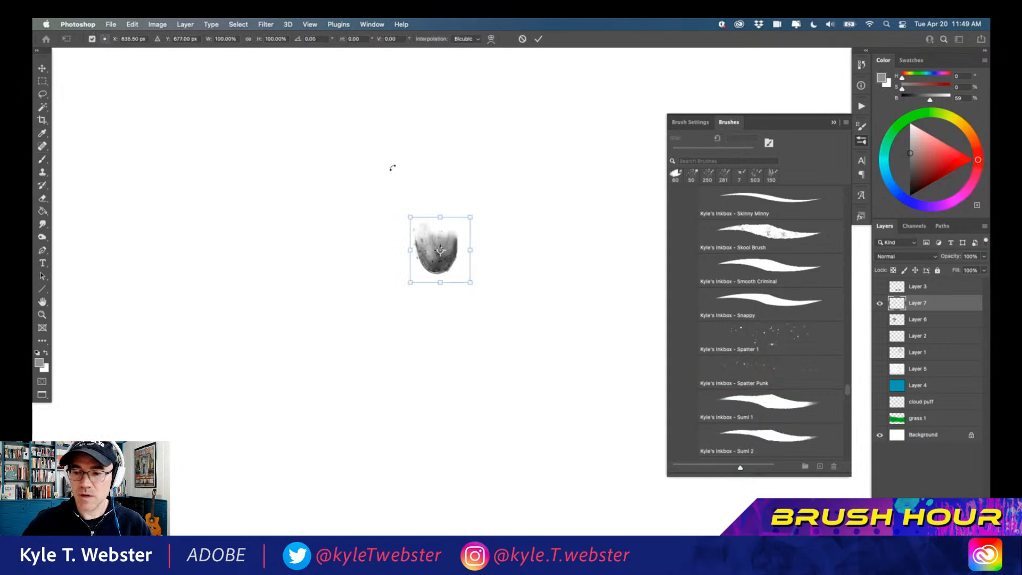
drag(389, 196, 377, 303)
key(Return)
key(b)
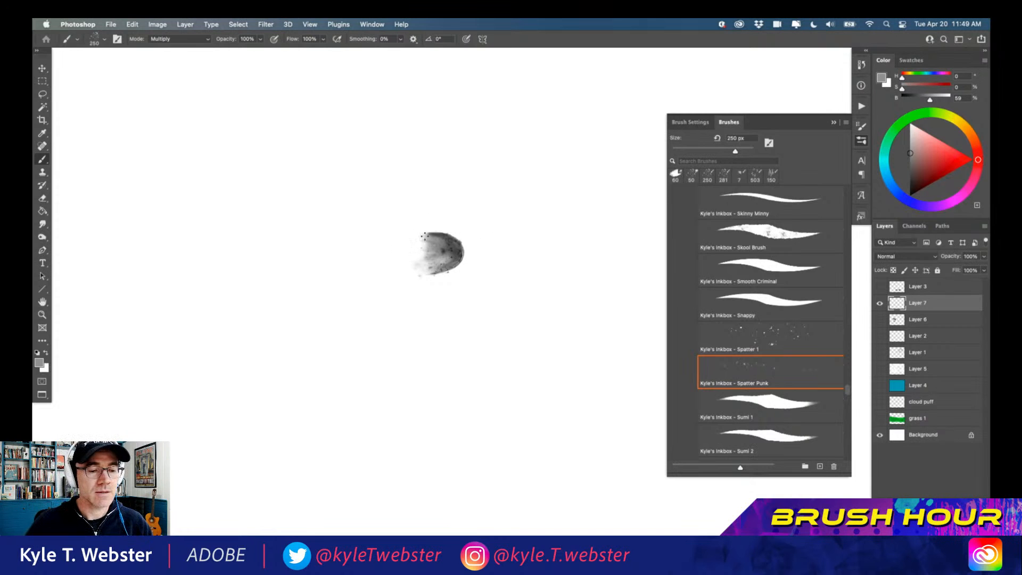
Step: Define the rotated scale as a brush preset named "scaley scale"
click(132, 24)
click(139, 271)
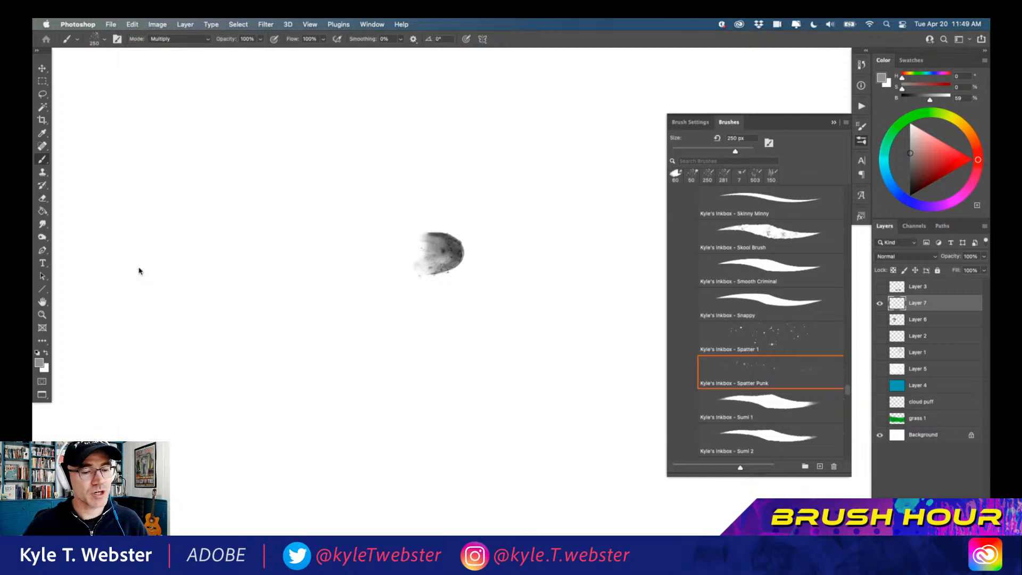
text(scaley scal)
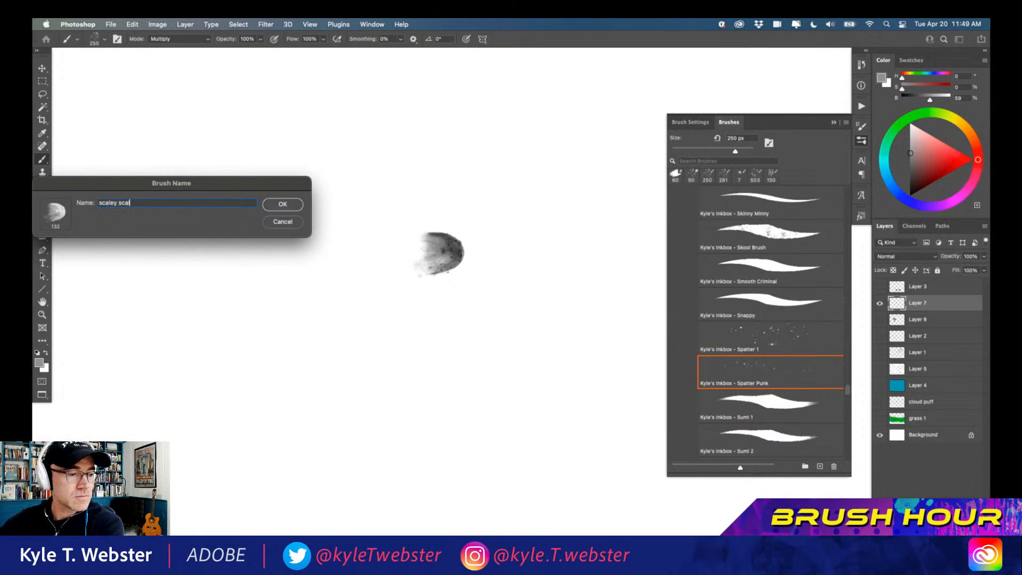
text(e)
key(Return)
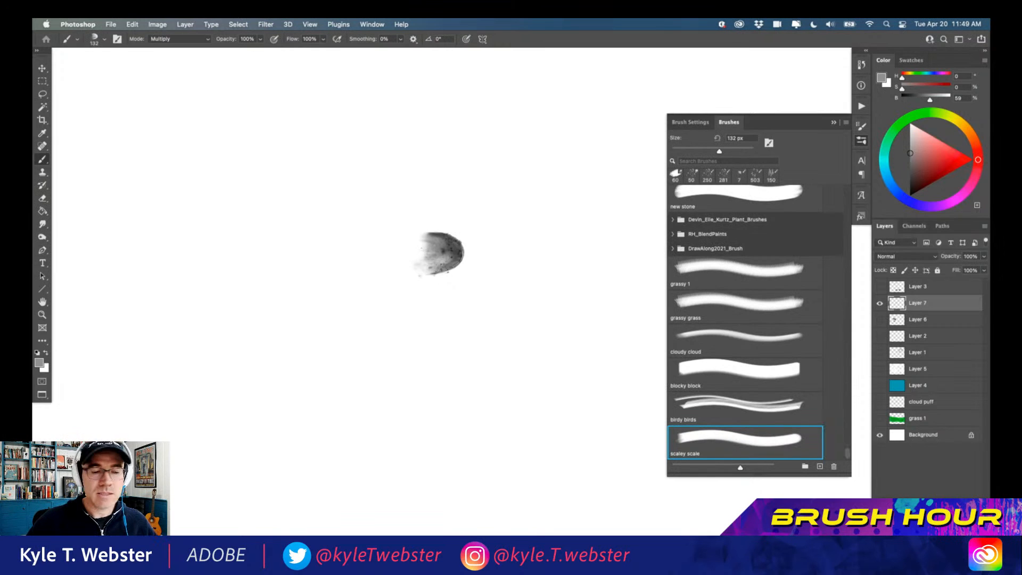
Step: Set the new brush's Shape Dynamics angle control to Direction and its tip spacing to 51%
click(687, 122)
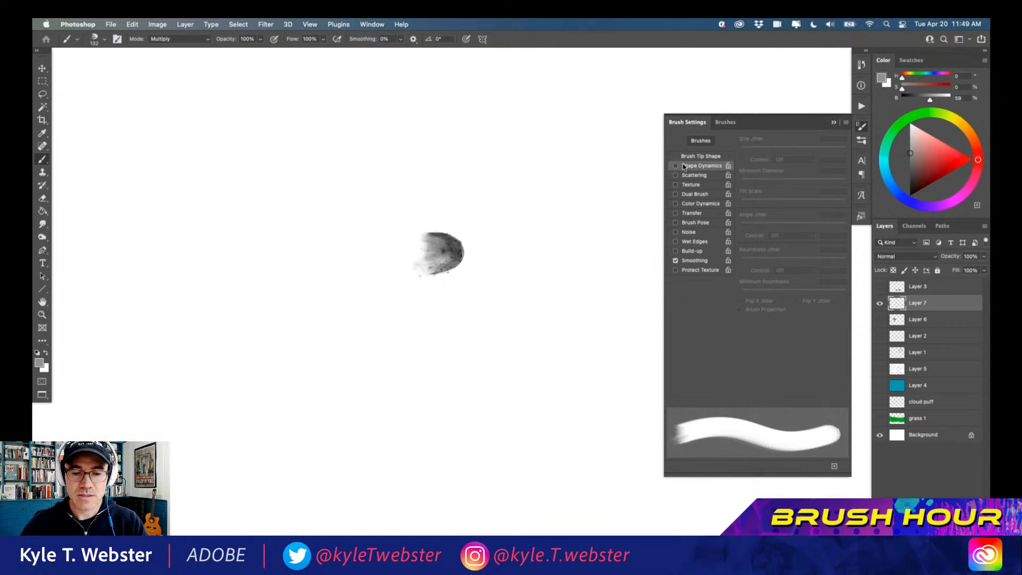
click(770, 236)
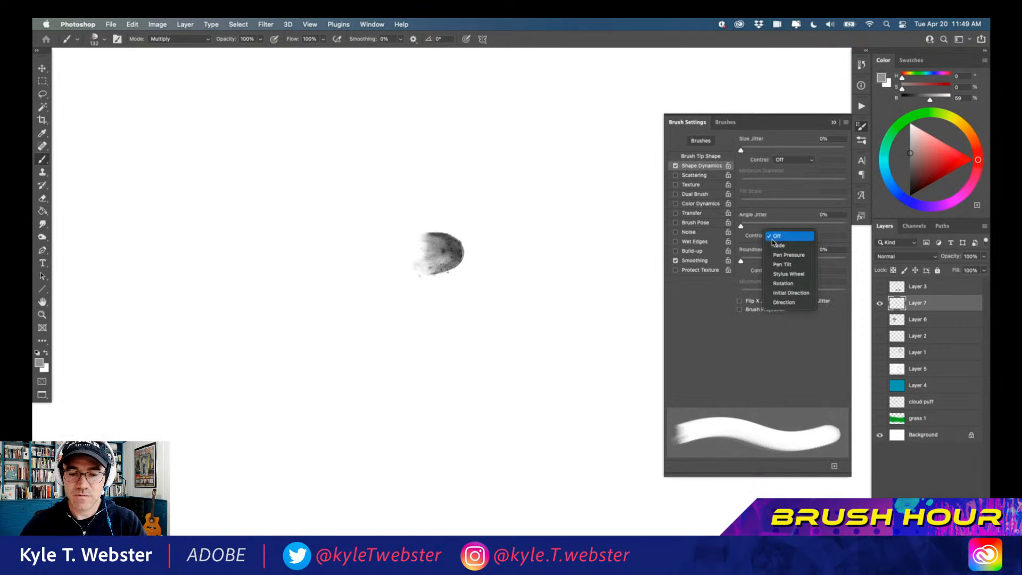
click(780, 303)
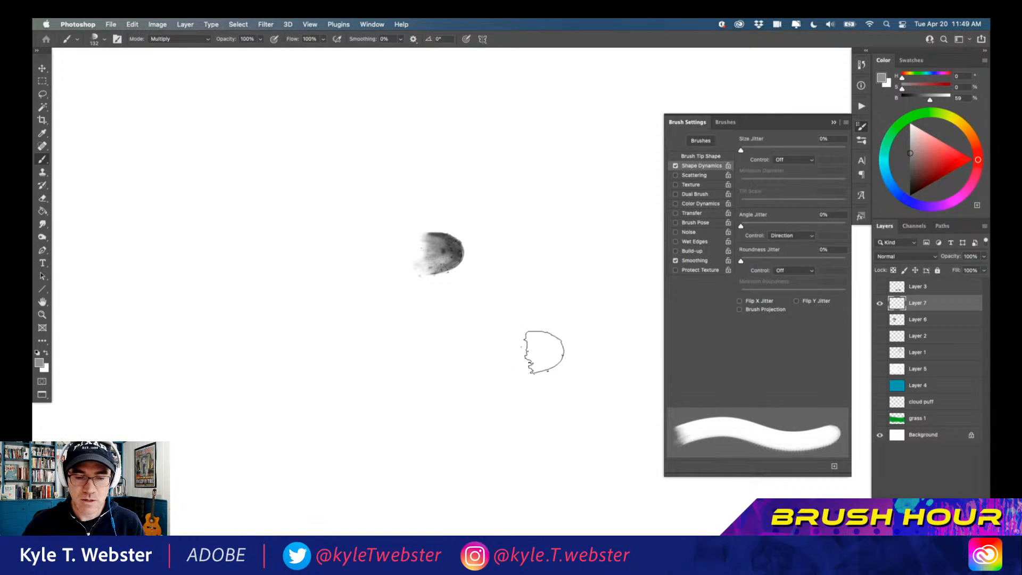
click(697, 156)
drag(746, 386, 767, 387)
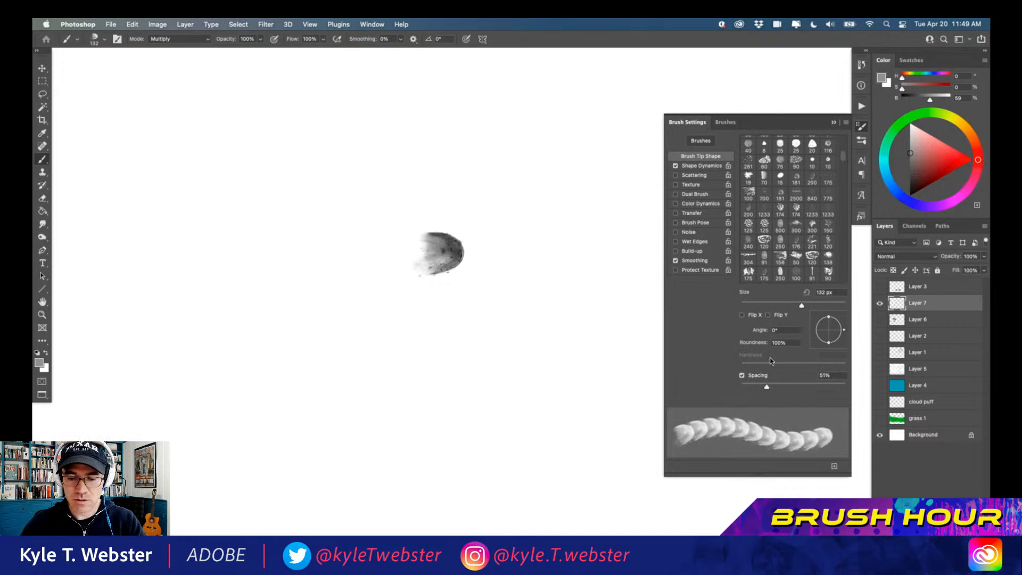
Step: Paint four adjoining downward columns of overlapping grey scales left of the original scale drawing at 132 px
drag(296, 186, 337, 379)
drag(250, 193, 306, 375)
drag(207, 197, 263, 397)
drag(328, 173, 375, 397)
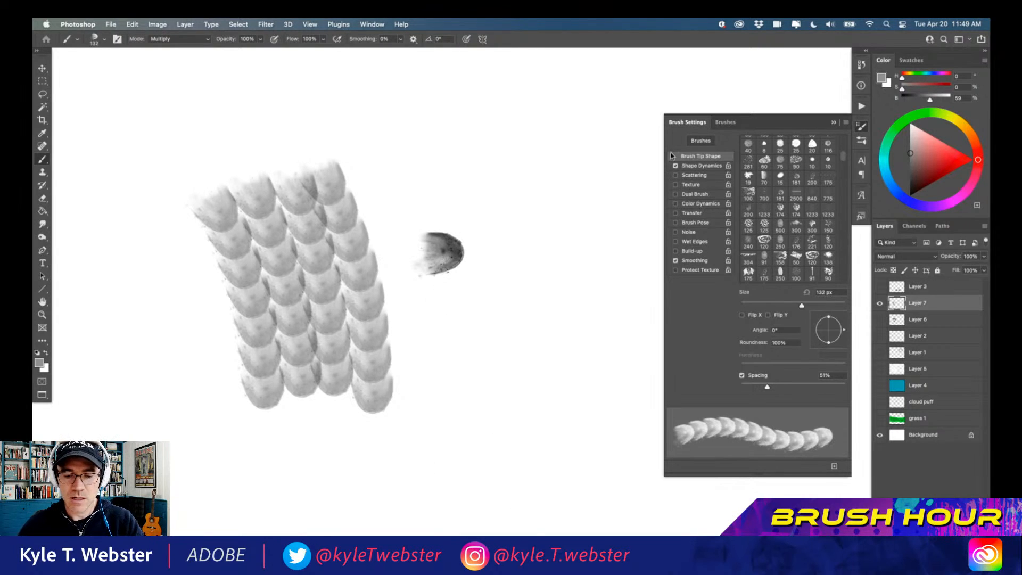
Step: Turn on Texture with depth 12% and Pen Pressure control, and paint adjoining scale columns right of the original drawing
click(686, 185)
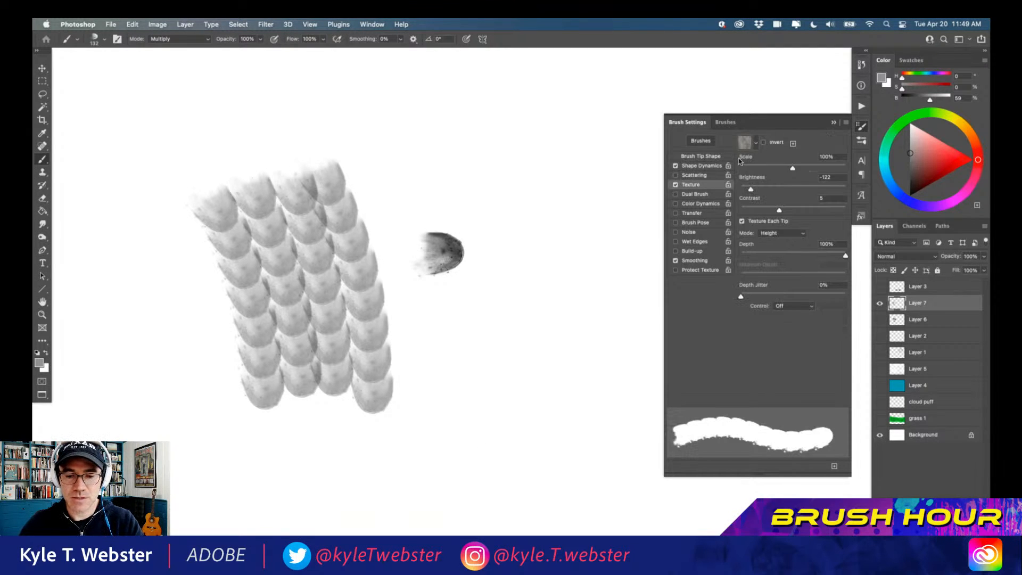
click(779, 307)
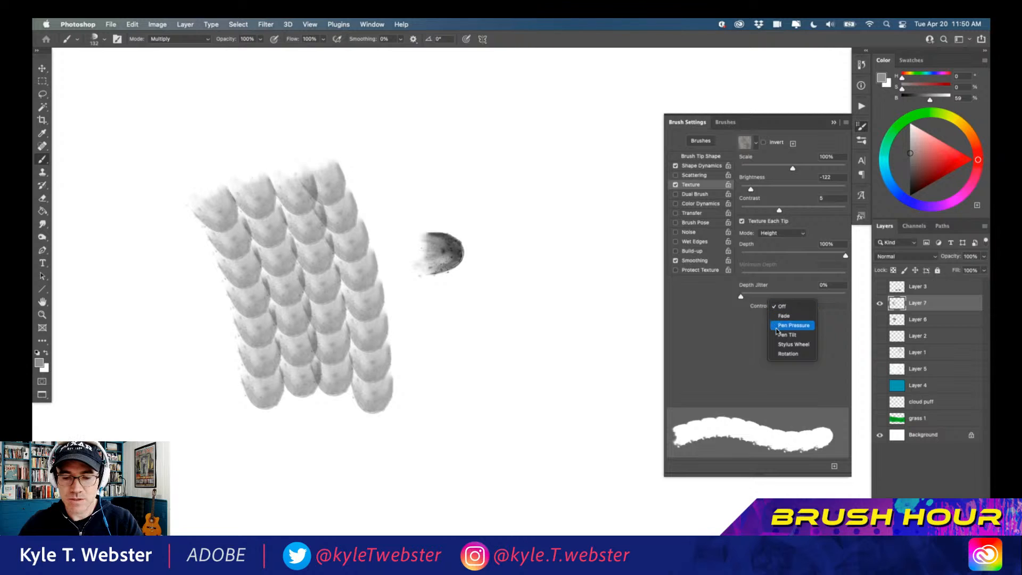
click(778, 326)
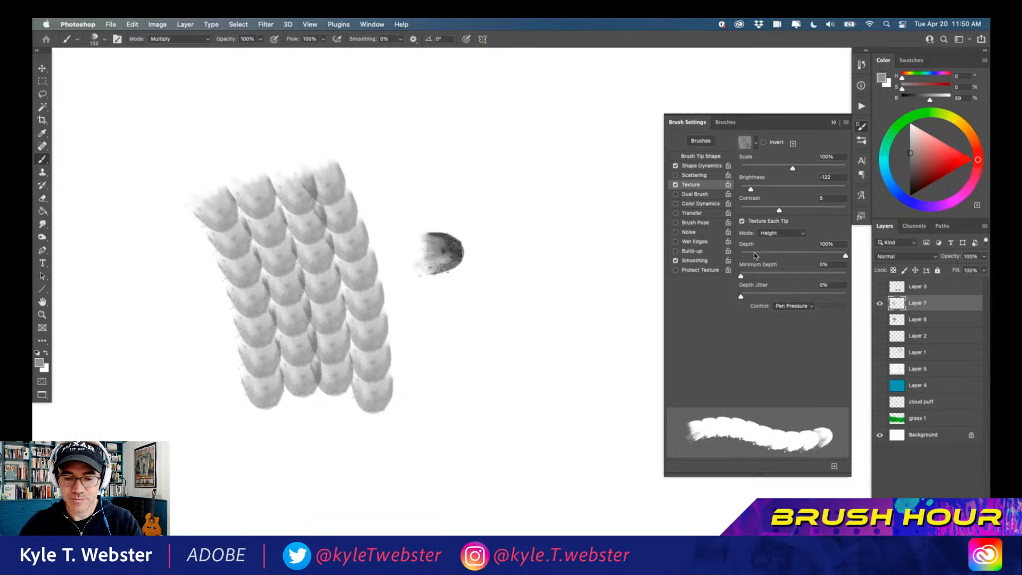
click(755, 254)
drag(556, 234, 566, 387)
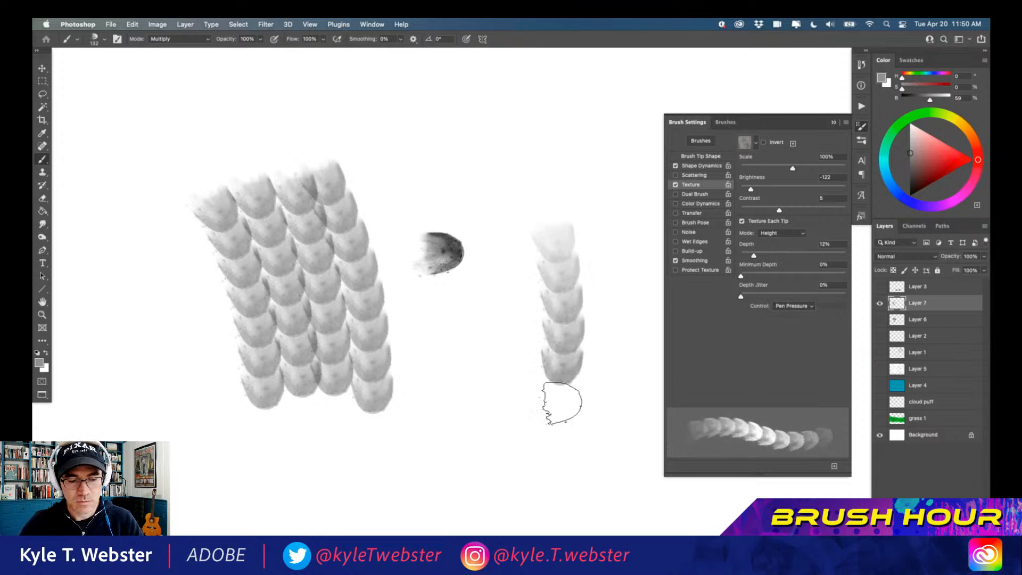
mouse_move(520, 273)
mouse_down()
mouse_move(524, 426)
mouse_move(491, 409)
mouse_move(478, 428)
mouse_up()
Step: Enable only Flip Y Jitter in Shape Dynamics and paint two more scale patches above and beside the textured columns
click(701, 156)
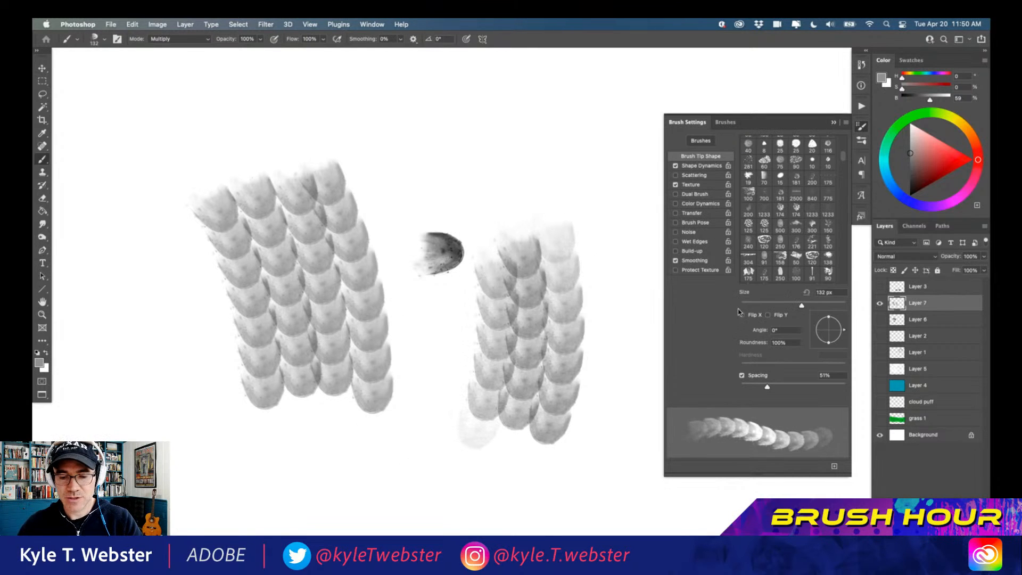
click(701, 167)
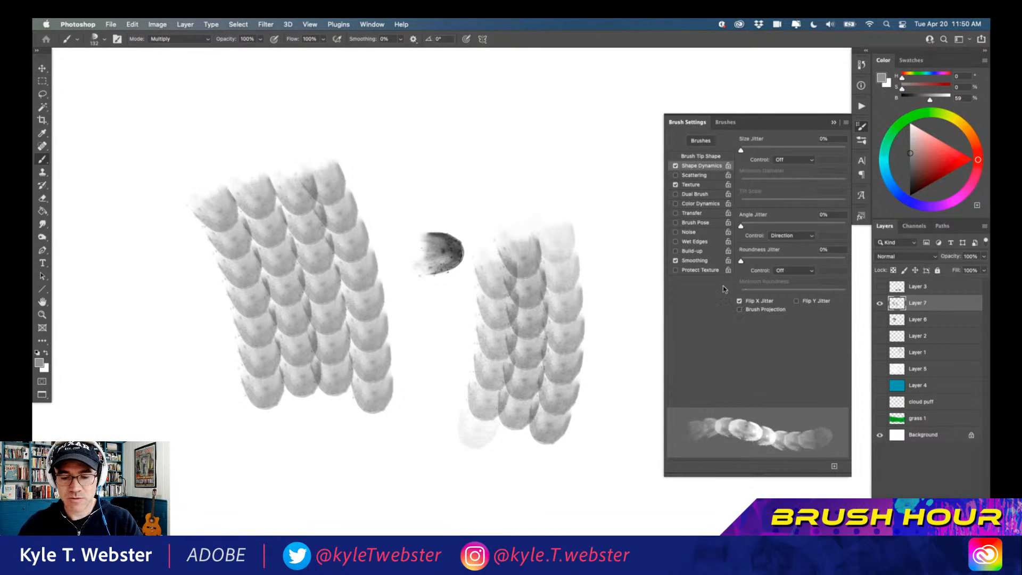
click(797, 302)
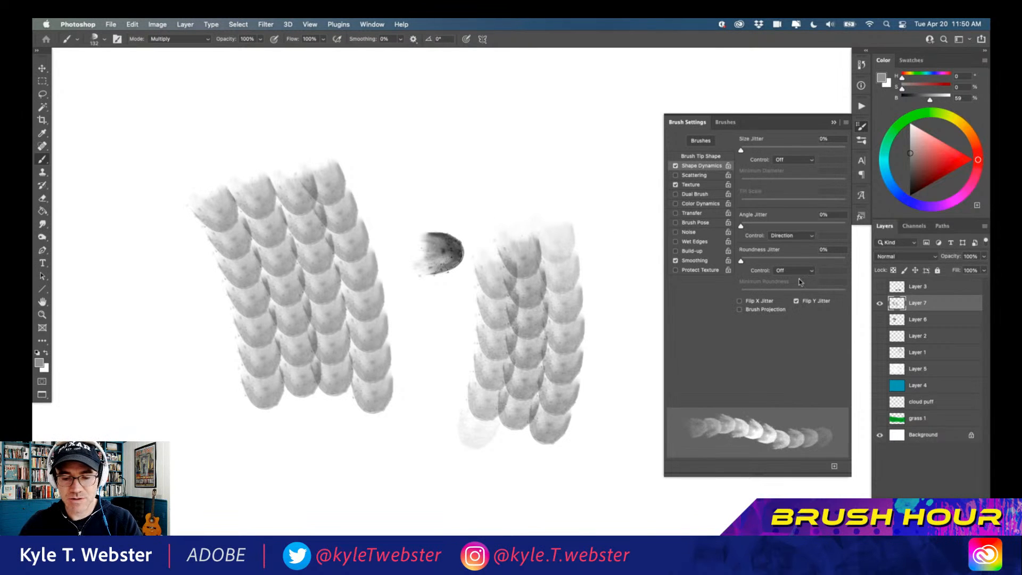
mouse_move(607, 167)
mouse_down()
mouse_move(615, 299)
mouse_move(593, 184)
mouse_move(598, 338)
mouse_up()
mouse_move(511, 121)
mouse_down()
mouse_move(472, 201)
mouse_move(435, 208)
mouse_up()
drag(395, 152, 418, 224)
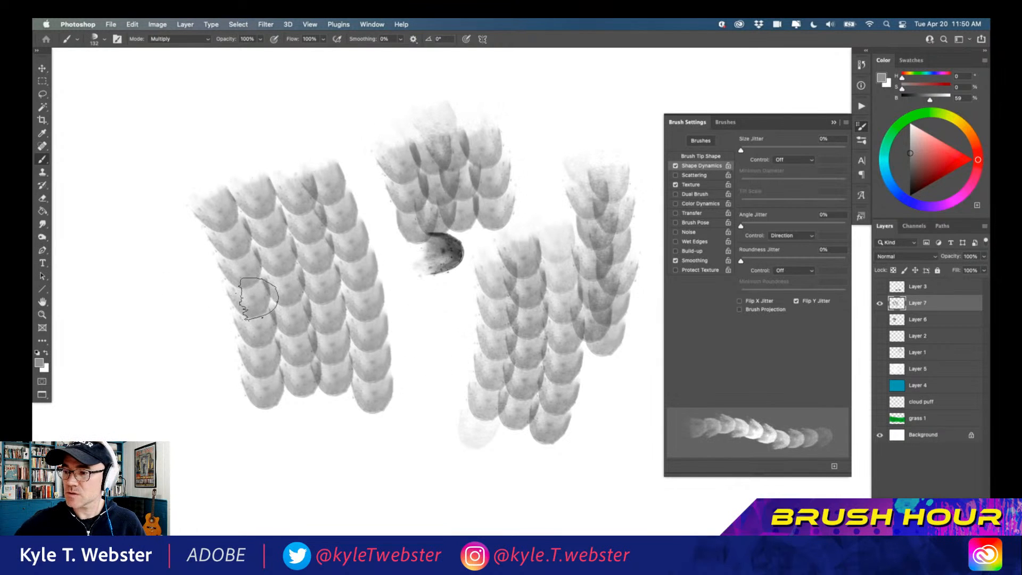
Step: Clear all the scale patches from Layer 7 and turn on Dual Brush in Hard Mix mode with the 222 px tip
key(super+a)
key(Delete)
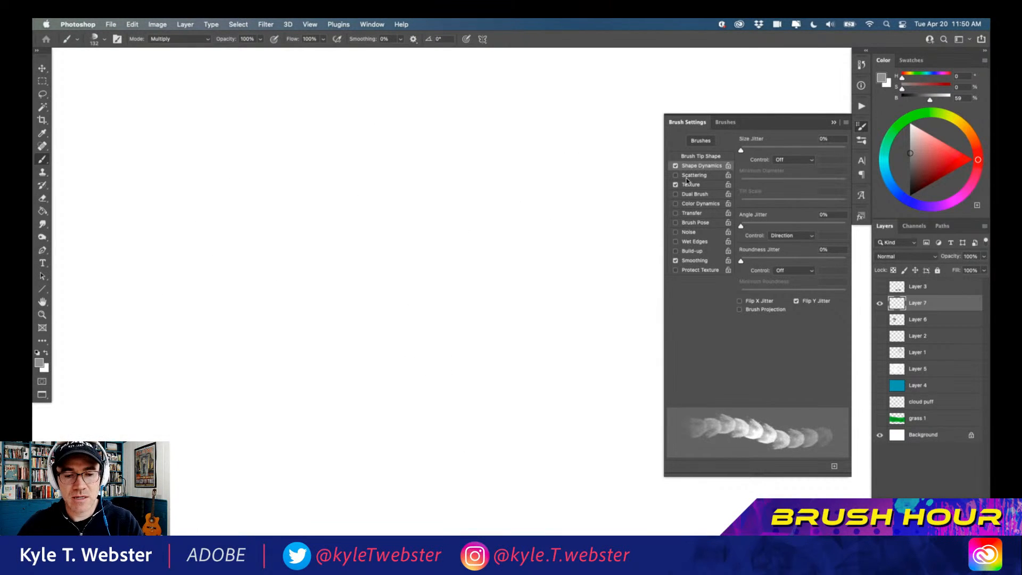
click(687, 194)
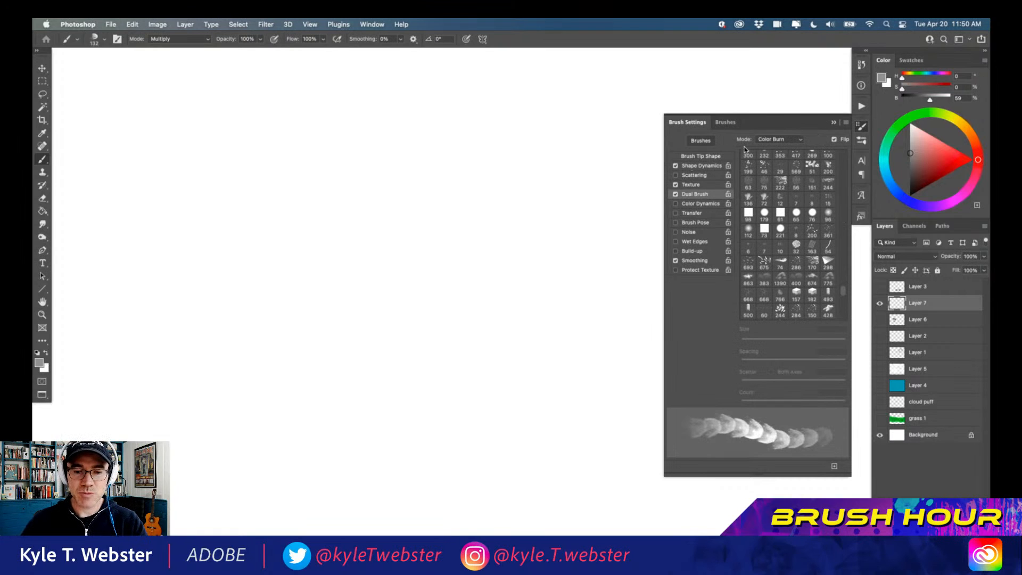
click(753, 140)
click(753, 140)
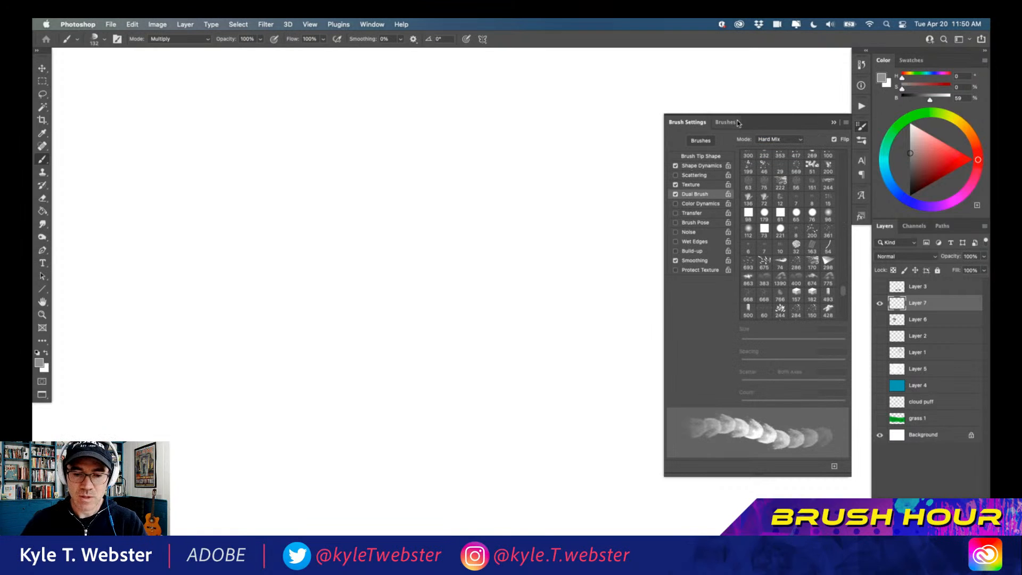
click(786, 184)
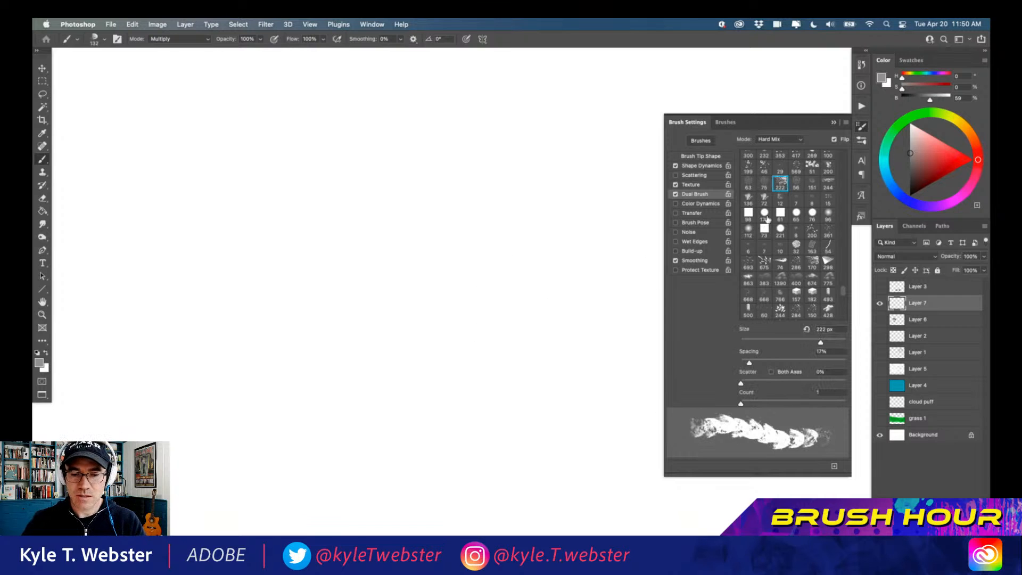
Step: Paint adjoining downward columns of speckled grey scales across the middle of the empty canvas at 132 px
mouse_move(440, 206)
mouse_down()
mouse_move(465, 278)
mouse_move(460, 389)
mouse_up()
drag(406, 228, 403, 309)
drag(389, 361, 385, 361)
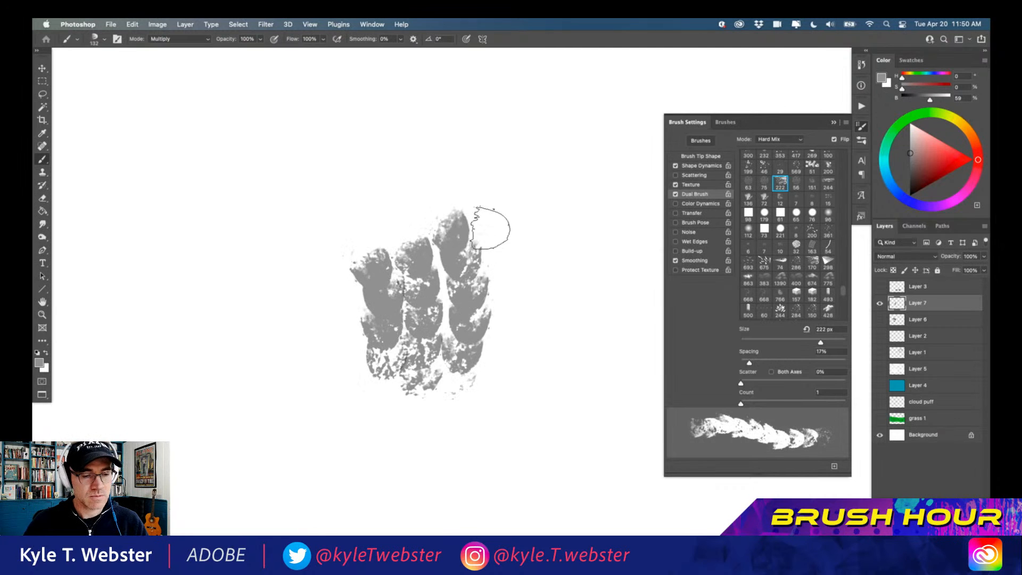
mouse_move(490, 238)
mouse_down()
mouse_move(506, 300)
mouse_move(491, 390)
mouse_up()
mouse_move(528, 245)
mouse_down()
mouse_move(541, 329)
mouse_move(531, 360)
mouse_up()
drag(339, 279, 353, 403)
drag(296, 273, 317, 367)
mouse_move(271, 297)
mouse_down()
mouse_move(294, 392)
mouse_move(253, 314)
mouse_move(269, 391)
mouse_up()
Step: Set the brush's blend mode to Normal and extend the grey scale patch outward, below and above with more overlapping columns
click(152, 39)
click(153, 28)
mouse_move(583, 269)
mouse_down()
mouse_move(569, 362)
mouse_move(550, 426)
mouse_up()
drag(609, 299, 586, 418)
key(super+minus)
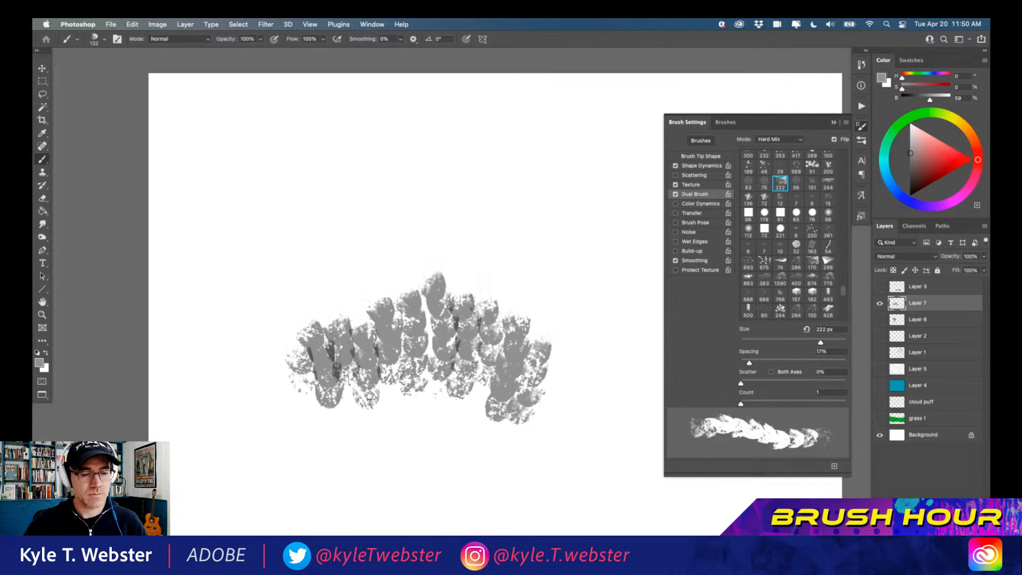
mouse_move(487, 344)
mouse_down()
mouse_move(458, 441)
mouse_move(423, 341)
mouse_move(427, 422)
mouse_move(457, 428)
mouse_move(497, 365)
mouse_move(497, 448)
mouse_move(527, 413)
mouse_up()
mouse_move(380, 366)
mouse_down()
mouse_move(391, 448)
mouse_move(358, 374)
mouse_move(343, 385)
mouse_move(346, 450)
mouse_up()
mouse_move(374, 190)
mouse_down()
mouse_move(411, 268)
mouse_move(427, 267)
mouse_move(445, 180)
mouse_move(483, 288)
mouse_move(489, 196)
mouse_move(514, 210)
mouse_move(533, 283)
mouse_move(560, 303)
mouse_move(523, 173)
mouse_move(534, 212)
mouse_move(485, 154)
mouse_move(453, 144)
mouse_move(417, 188)
mouse_move(408, 231)
mouse_move(386, 244)
mouse_move(367, 234)
mouse_move(346, 292)
mouse_move(383, 356)
mouse_up()
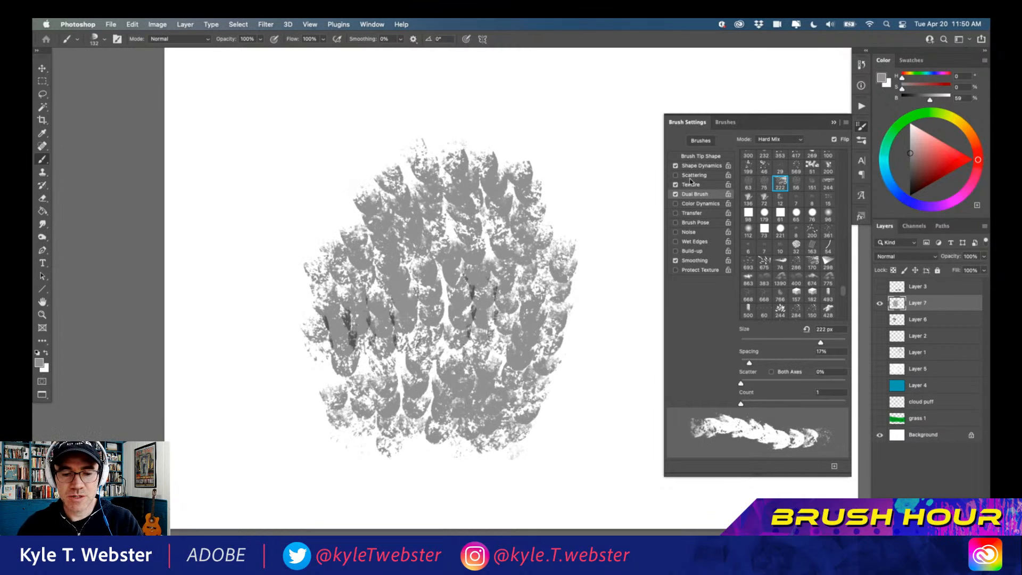
Step: Turn off Texture and paint a grey scale column right of the large patch and default-black columns to its left
click(761, 141)
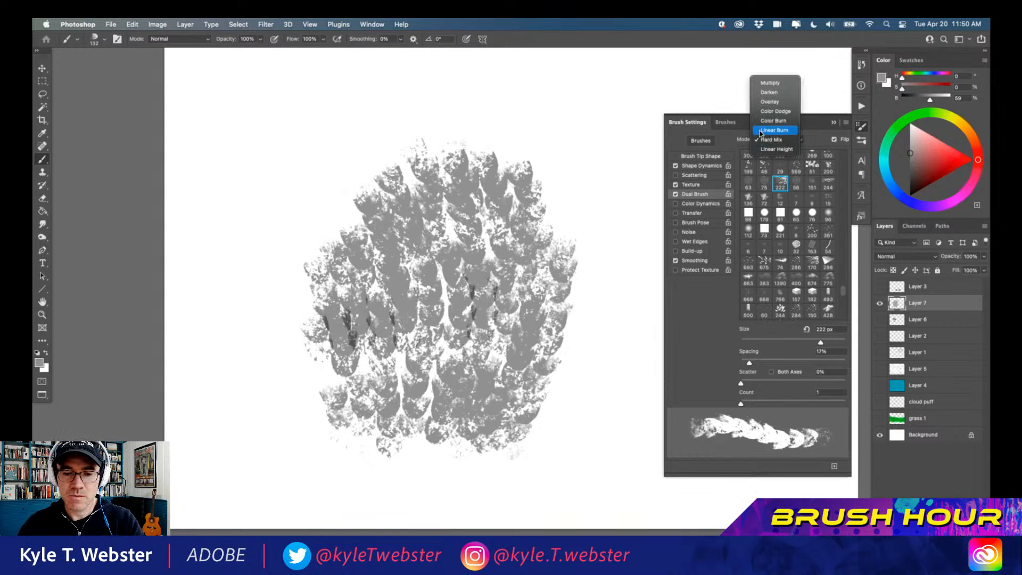
click(762, 139)
click(676, 185)
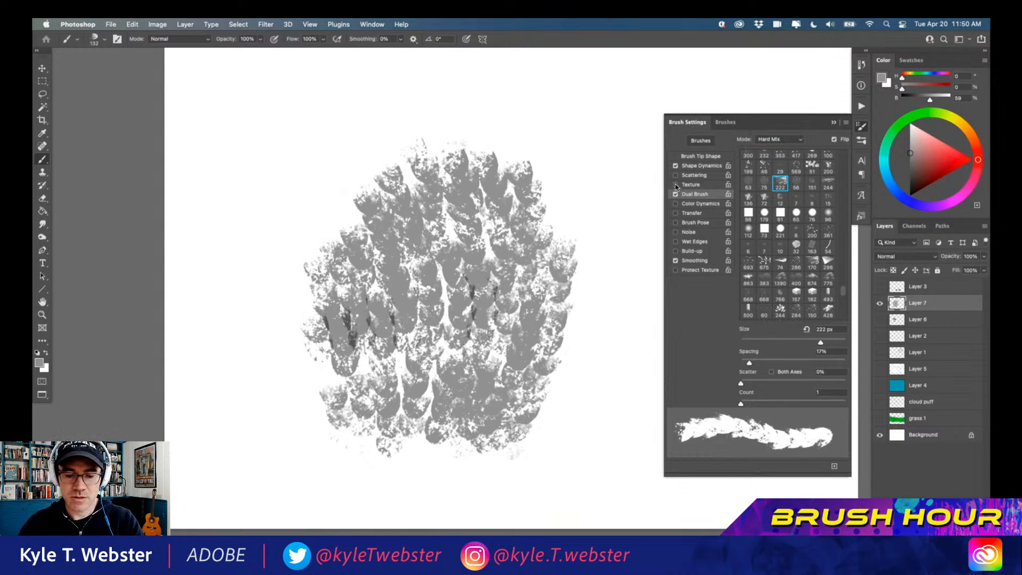
mouse_move(621, 205)
mouse_down()
mouse_move(612, 342)
mouse_move(590, 405)
mouse_move(639, 325)
mouse_up()
key(d)
mouse_move(257, 235)
mouse_down()
mouse_move(272, 391)
mouse_move(243, 318)
mouse_move(247, 399)
mouse_up()
drag(211, 250, 221, 380)
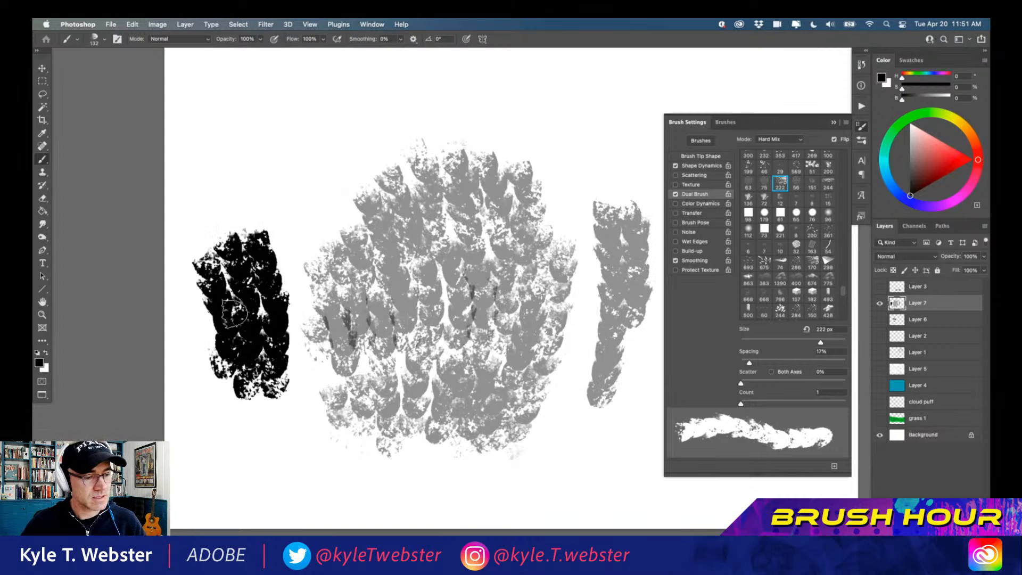
Step: Turn on Transfer with Pen Pressure opacity control at 20% minimum, and paint a black scale patch above the black columns
click(690, 213)
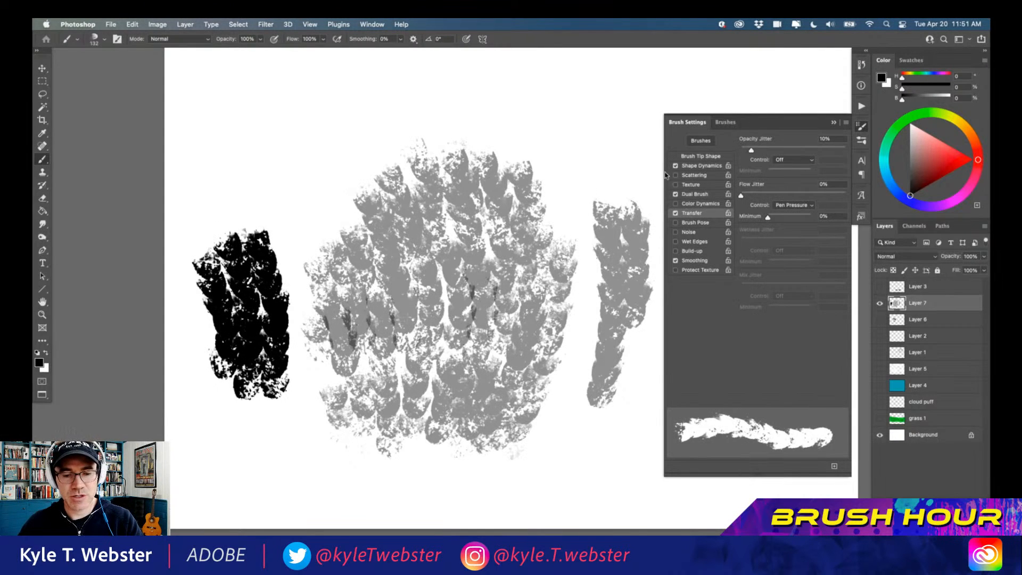
click(793, 159)
click(794, 177)
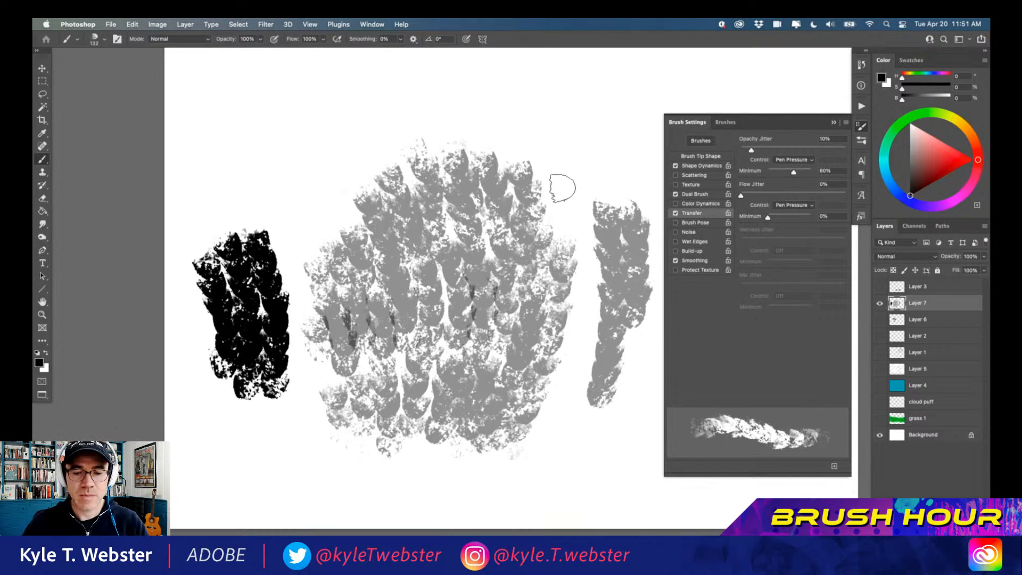
click(778, 171)
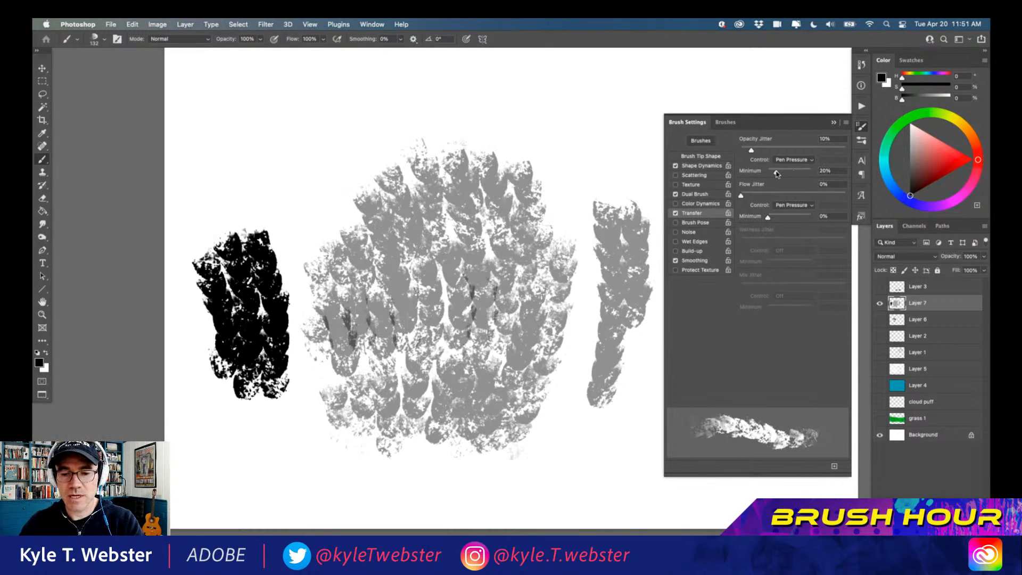
mouse_move(310, 142)
mouse_down()
mouse_move(278, 118)
mouse_move(291, 197)
mouse_move(277, 221)
mouse_move(261, 215)
mouse_move(282, 128)
mouse_move(309, 96)
mouse_move(344, 139)
mouse_move(339, 192)
mouse_move(372, 106)
mouse_move(329, 77)
mouse_move(299, 109)
mouse_move(228, 138)
mouse_move(229, 213)
mouse_move(272, 322)
mouse_up()
super+click(278, 209)
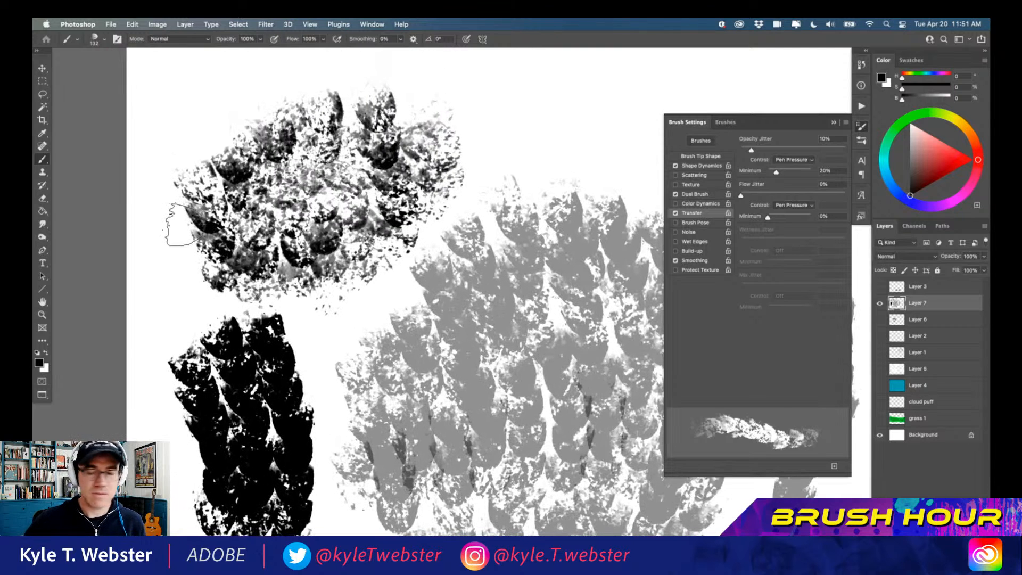
Step: Clear the layer and paint a fresh patch of overlapping black scales with varied pressure in the canvas's upper left
key(Delete)
mouse_move(456, 214)
mouse_down()
mouse_move(471, 227)
mouse_move(484, 289)
mouse_move(482, 364)
mouse_move(443, 284)
mouse_move(447, 362)
mouse_move(425, 316)
mouse_move(415, 388)
mouse_move(511, 269)
mouse_move(509, 222)
mouse_move(515, 348)
mouse_move(549, 238)
mouse_move(545, 361)
mouse_move(533, 199)
mouse_move(540, 241)
mouse_move(496, 185)
mouse_move(467, 208)
mouse_move(409, 198)
mouse_move(393, 225)
mouse_move(399, 279)
mouse_move(319, 203)
mouse_move(371, 292)
mouse_move(374, 281)
mouse_move(393, 350)
mouse_move(353, 310)
mouse_move(355, 401)
mouse_move(314, 295)
mouse_move(338, 321)
mouse_move(342, 312)
mouse_move(312, 245)
mouse_move(294, 260)
mouse_move(302, 318)
mouse_move(270, 296)
mouse_move(312, 338)
mouse_move(319, 403)
mouse_move(285, 381)
mouse_move(255, 277)
mouse_move(272, 276)
mouse_move(276, 235)
mouse_move(320, 197)
mouse_move(445, 161)
mouse_move(484, 169)
mouse_move(469, 146)
mouse_move(495, 141)
mouse_up()
key(super+minus)
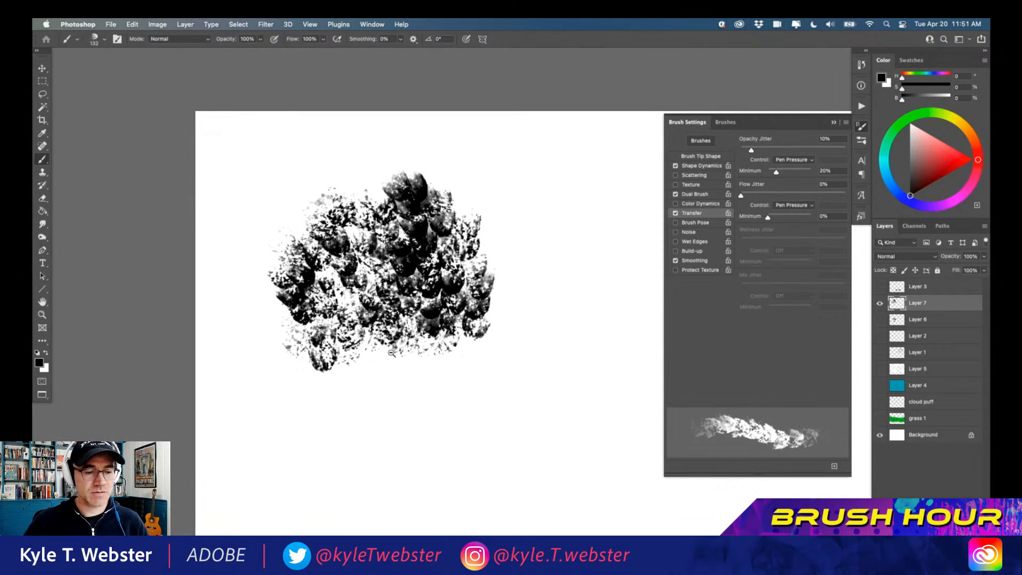
Step: Lasso a curved, tapering tail shape in the empty area right of the black scale patch
key(super+minus)
key(l)
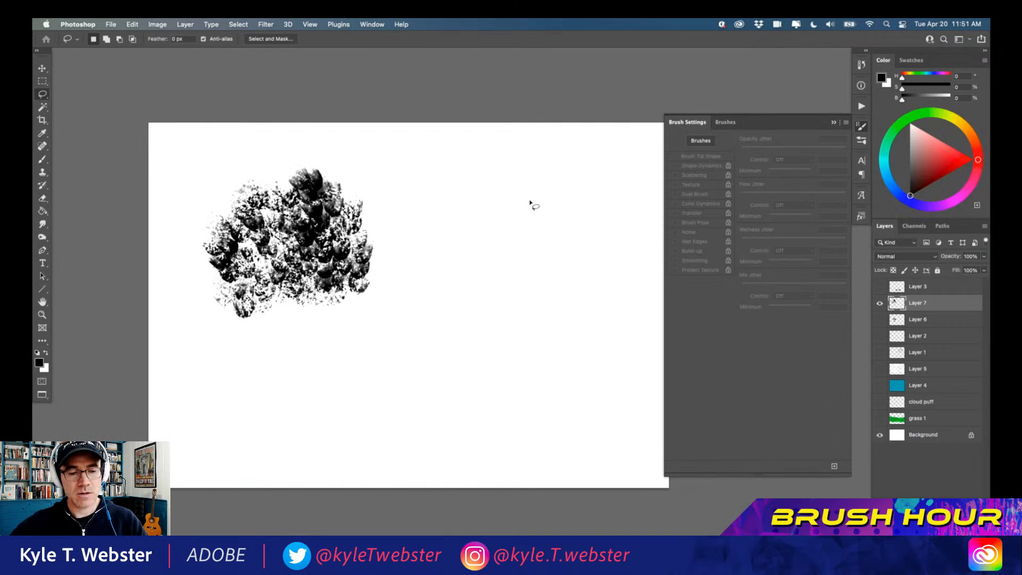
mouse_move(509, 233)
mouse_down()
mouse_move(435, 292)
mouse_move(378, 371)
mouse_move(369, 435)
mouse_up()
mouse_move(424, 382)
mouse_down()
mouse_move(576, 282)
mouse_move(619, 214)
mouse_move(538, 184)
mouse_up()
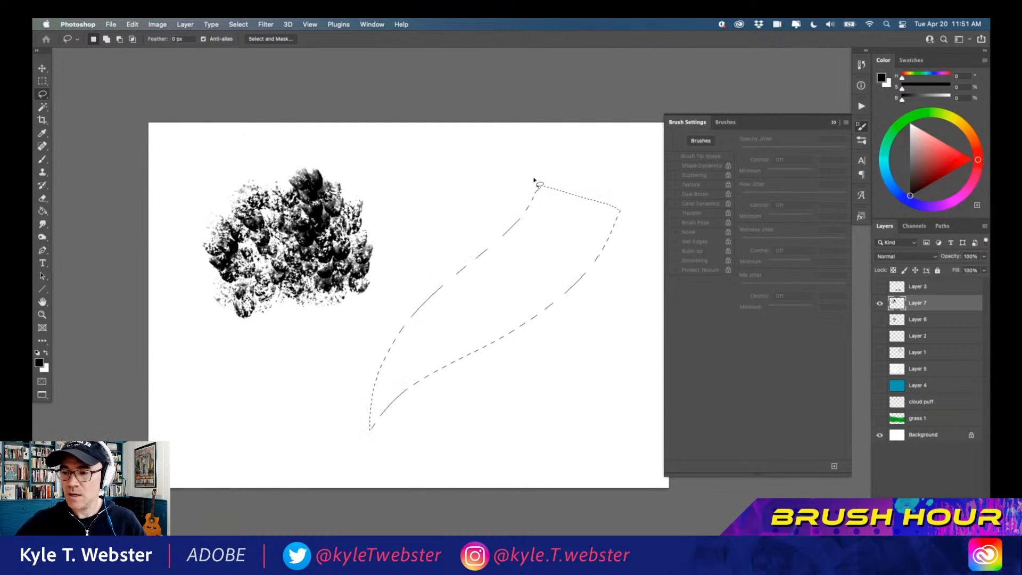
Step: Fill the tapering selection with rows of black scales using the brush at 100 px
key(b)
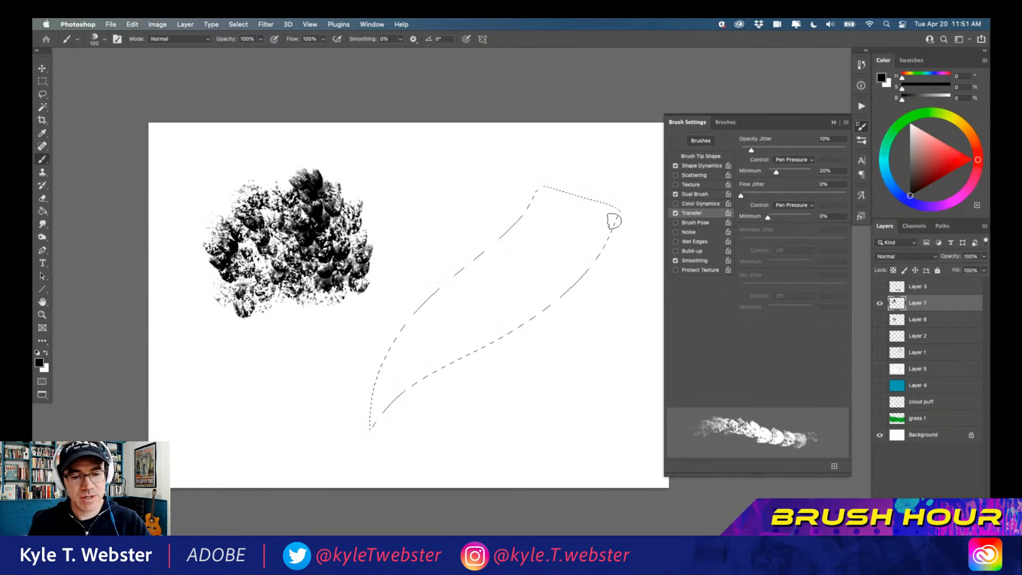
mouse_move(616, 210)
mouse_down()
mouse_move(587, 265)
mouse_move(529, 321)
mouse_move(396, 395)
mouse_move(369, 434)
mouse_move(562, 276)
mouse_move(430, 353)
mouse_up()
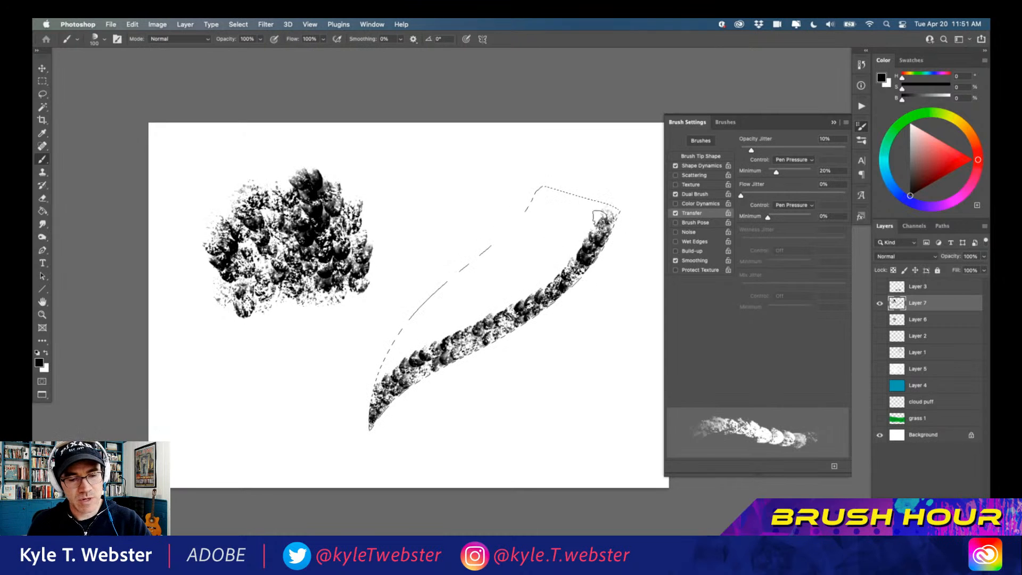
drag(605, 208, 545, 258)
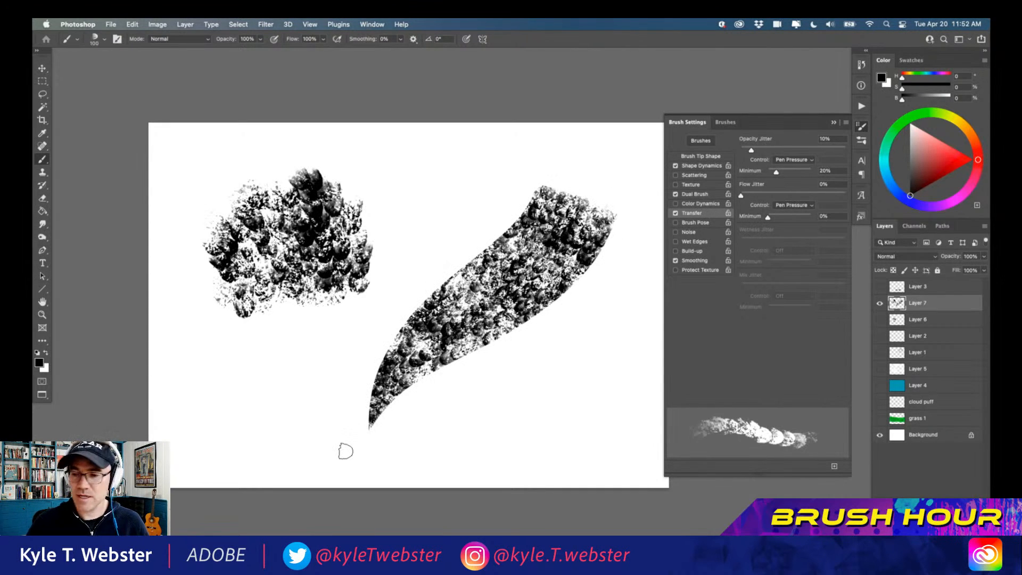
Step: Undo the black scale strokes inside the tapering selection, keeping the selection active
key(super+z)
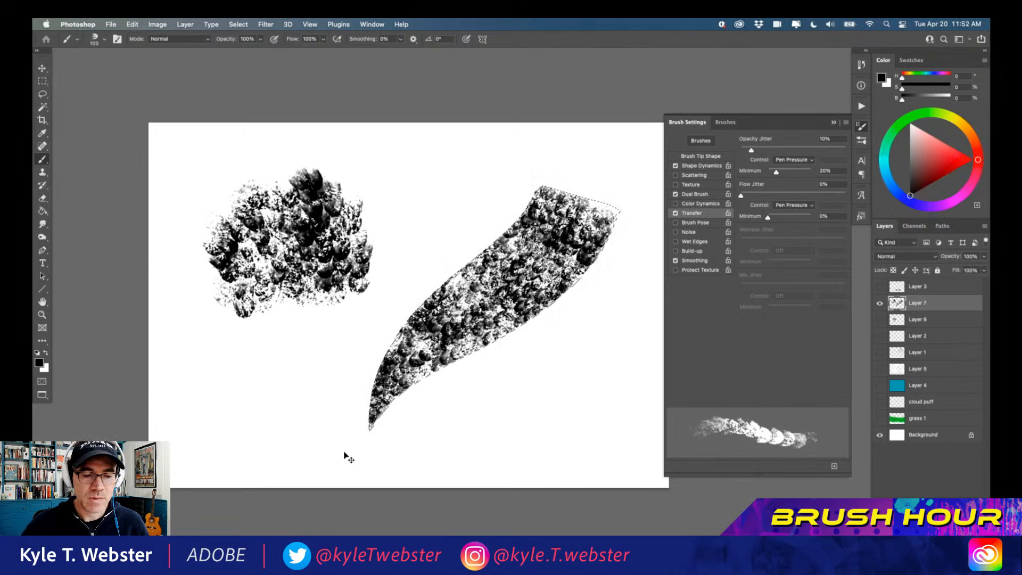
key(super+z)
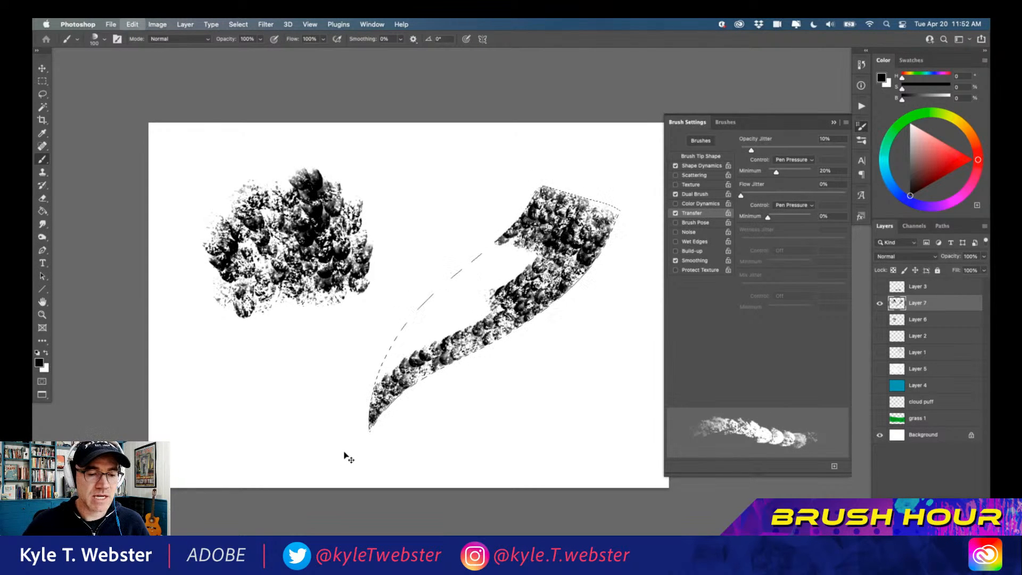
key(super+z)
key(super+z)
key(super+z)
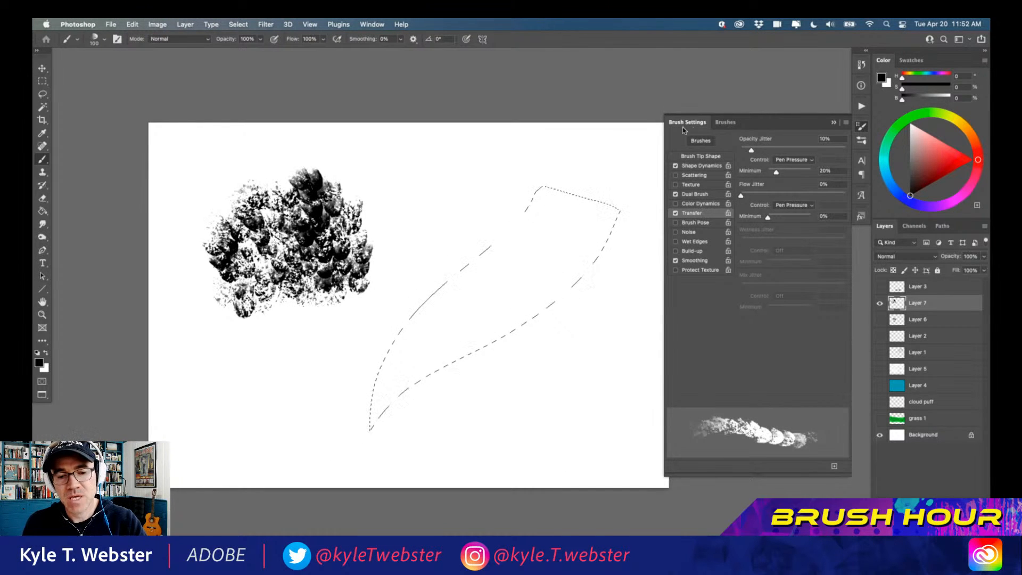
Step: Turn on Color Dynamics with 8% hue, 2% saturation and 10% brightness jitter, and choose an olive green foreground (H 76, S 67, B 62)
click(687, 204)
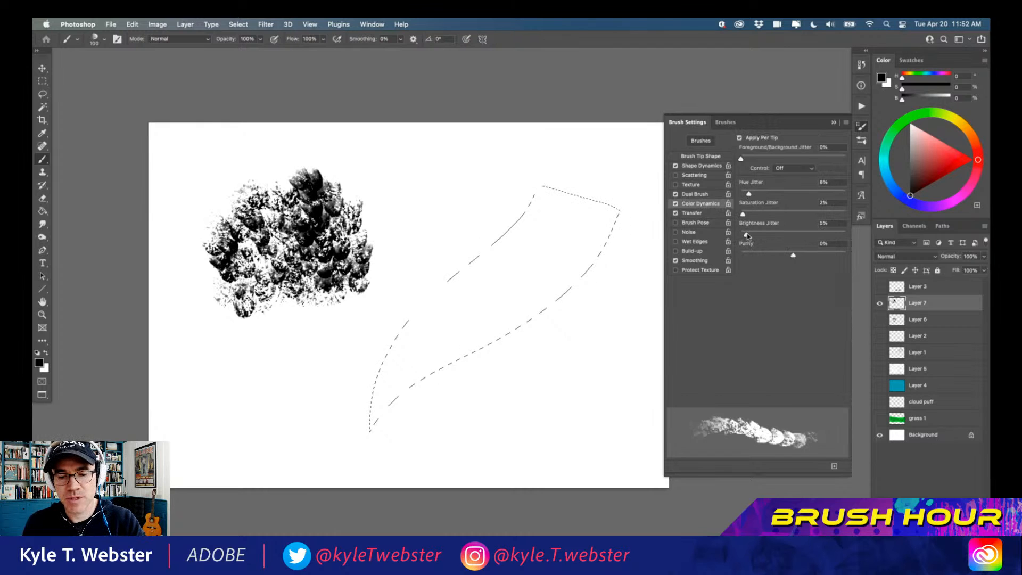
click(925, 114)
click(935, 157)
drag(926, 114, 943, 114)
drag(936, 155, 936, 166)
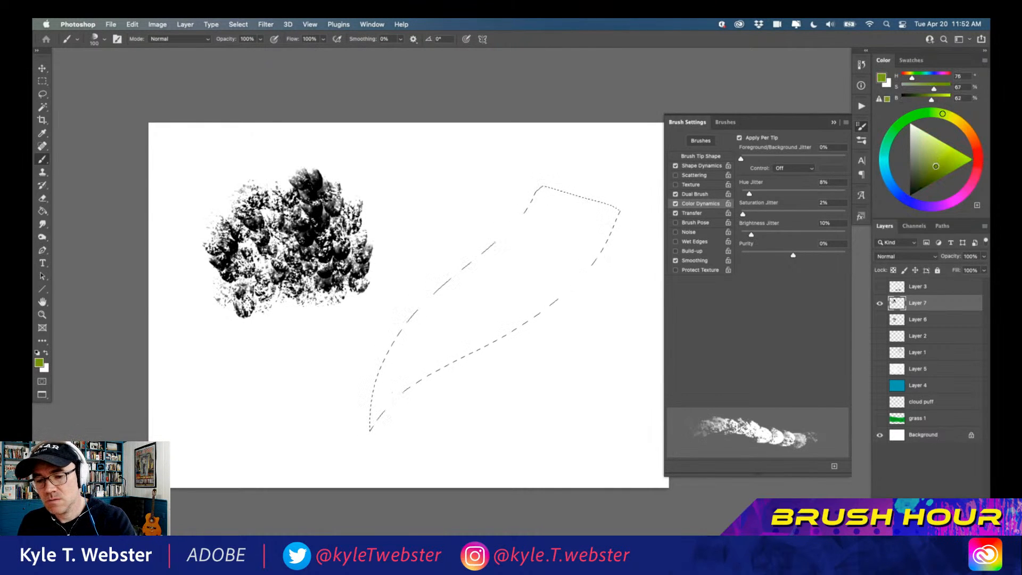
Step: Fill the tapering selection with colour-varied green scales at 150 px, then deselect
key(bracketright)
key(bracketright)
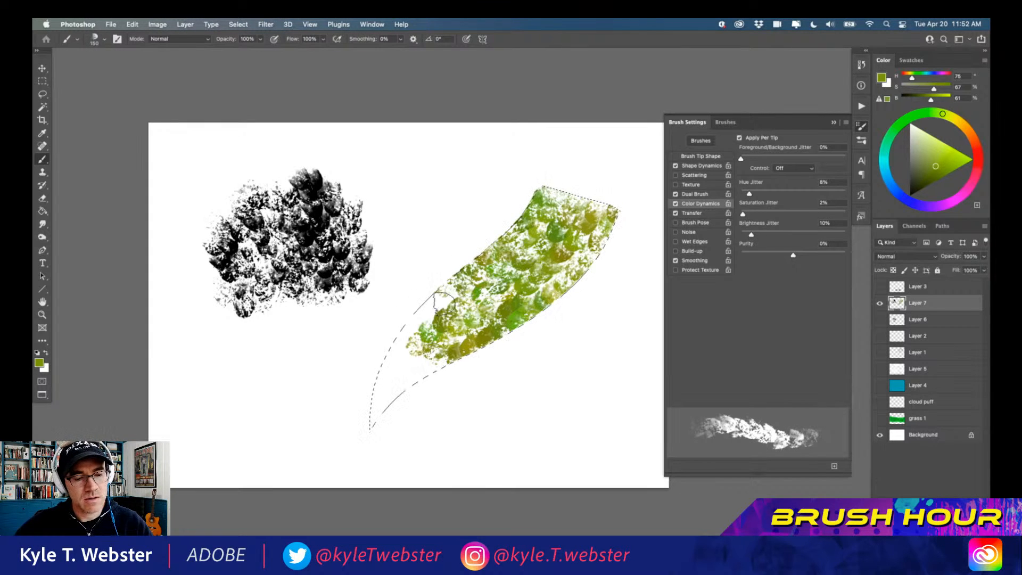
drag(403, 375, 378, 373)
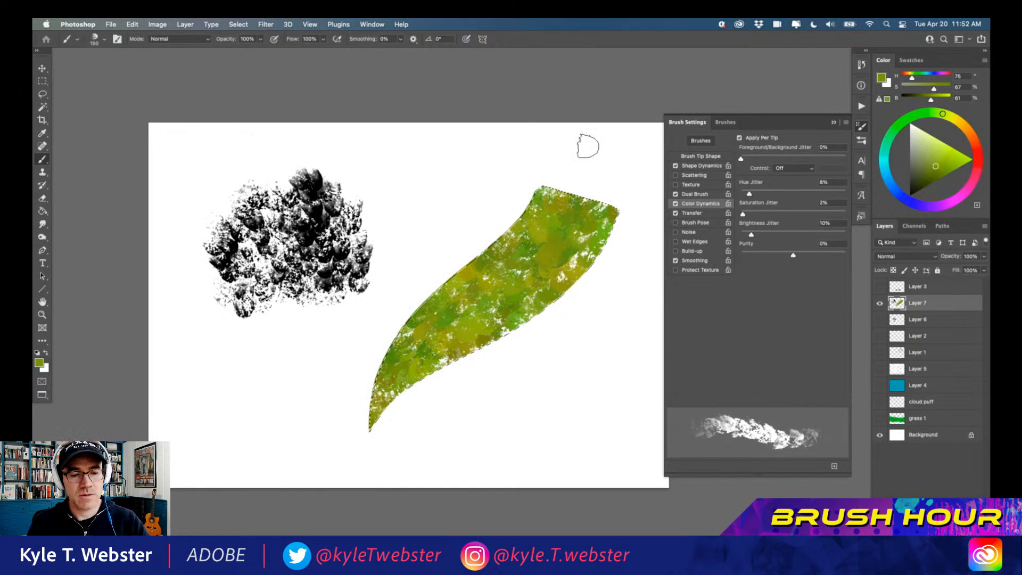
key(super+plus)
key(super+plus)
drag(397, 316, 295, 327)
key(super+minus)
key(super+minus)
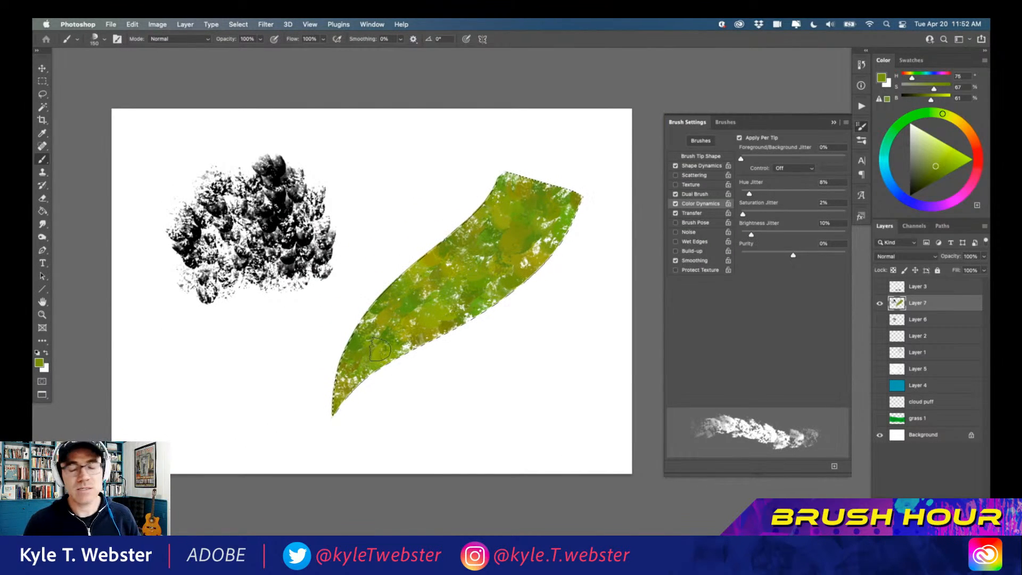
key(super+d)
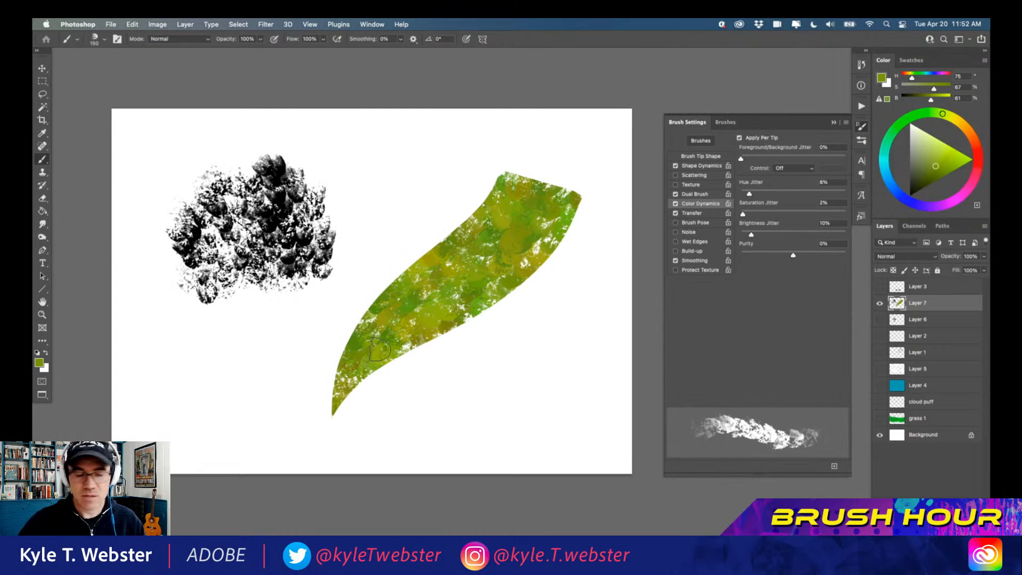
Step: Enlarge the brush to 300 px and paint a few big green scales below the black patch
key(])
key(])
key(])
key(])
mouse_move(270, 337)
mouse_down()
mouse_move(272, 387)
mouse_move(250, 343)
mouse_move(237, 411)
mouse_up()
click(235, 406)
click(247, 338)
click(203, 378)
Step: Reduce the brush to 250 px and dab more green scales between the black patch and the tapering shape
key([)
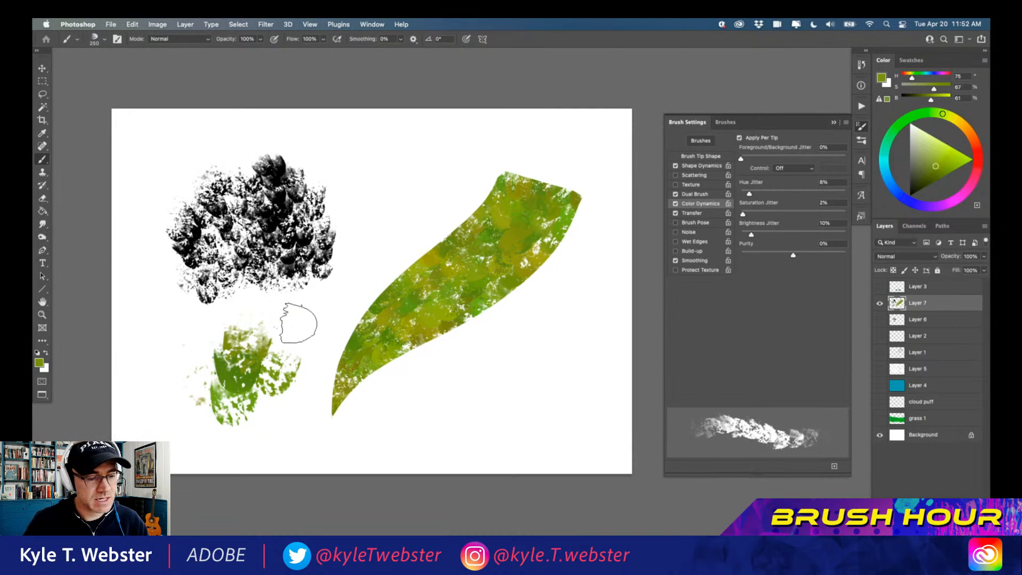
click(288, 357)
click(310, 365)
click(283, 415)
click(320, 312)
click(341, 296)
click(357, 266)
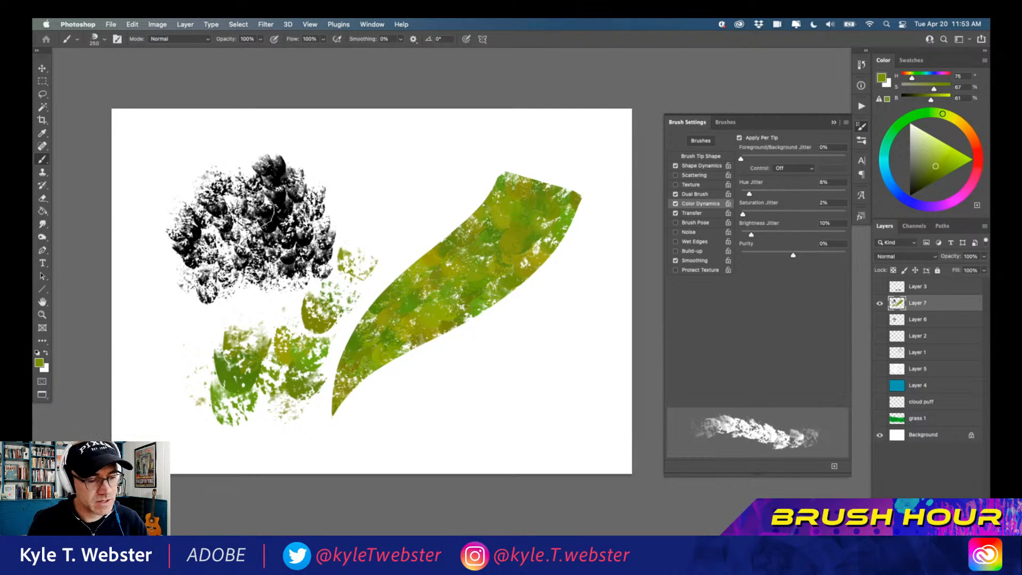
Step: Build a dense cluster of overlapping green scales at 250 px along the lower right side of the tapering shape
click(529, 336)
click(487, 373)
click(518, 346)
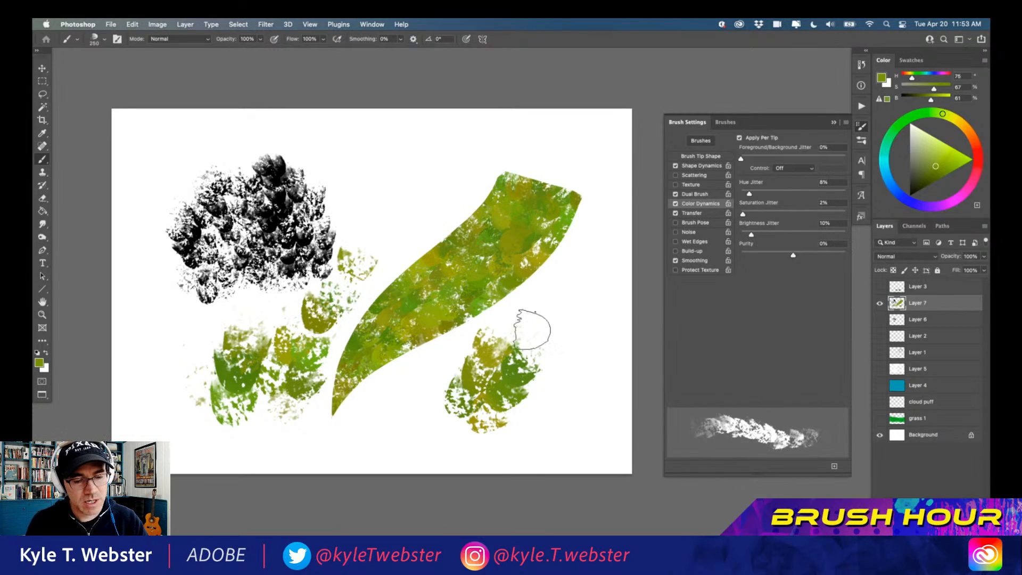
click(538, 341)
click(566, 319)
click(575, 341)
click(570, 298)
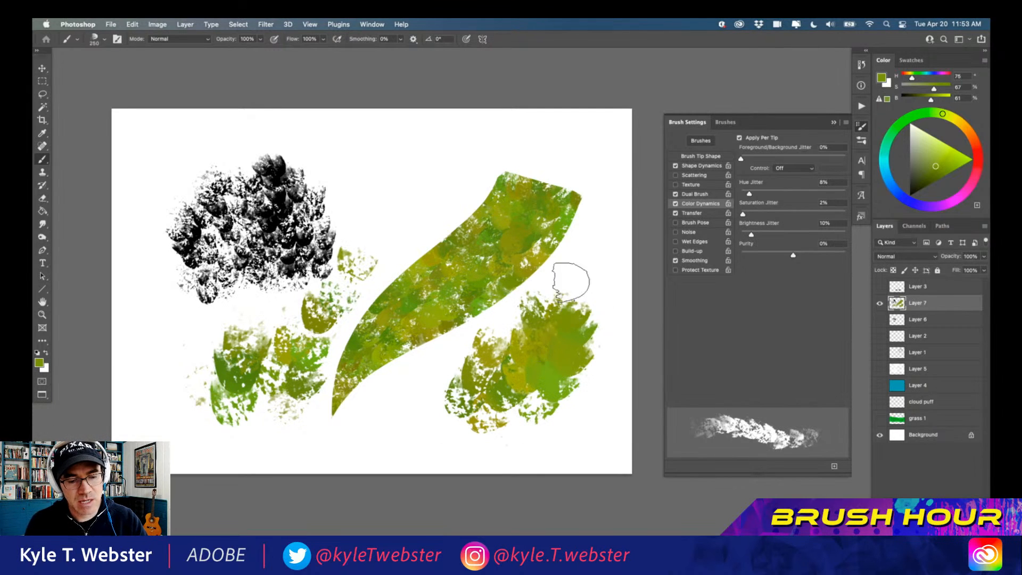
click(589, 262)
click(588, 306)
click(506, 346)
click(469, 403)
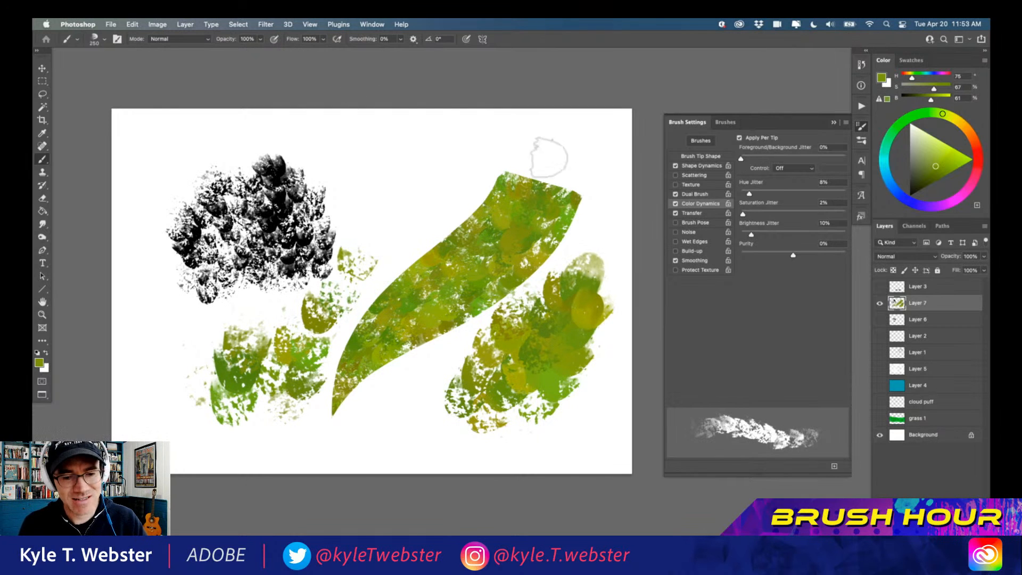
Step: Save the current scale brush as a new brush preset named "Scaley Bits"
click(725, 122)
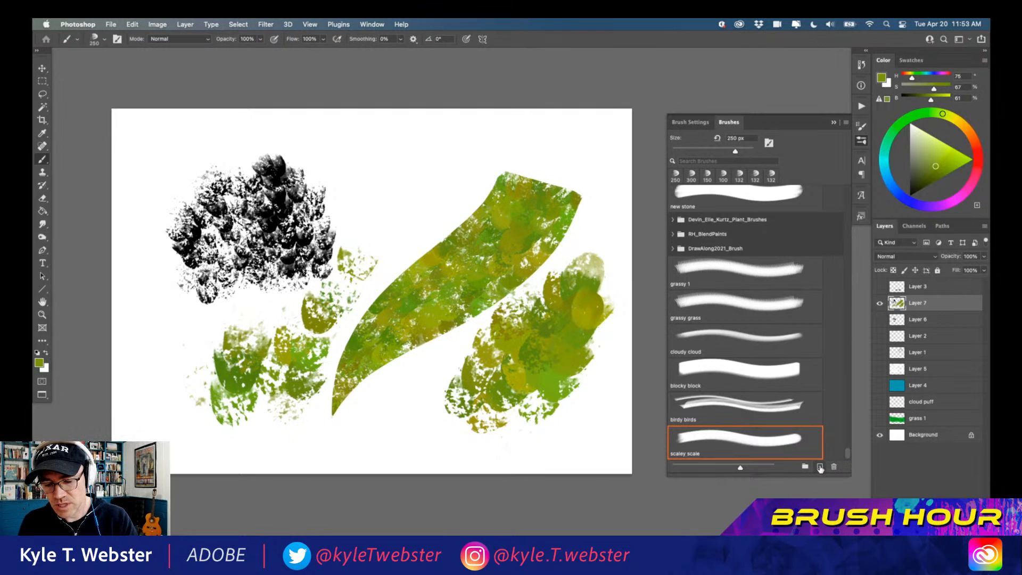
click(821, 468)
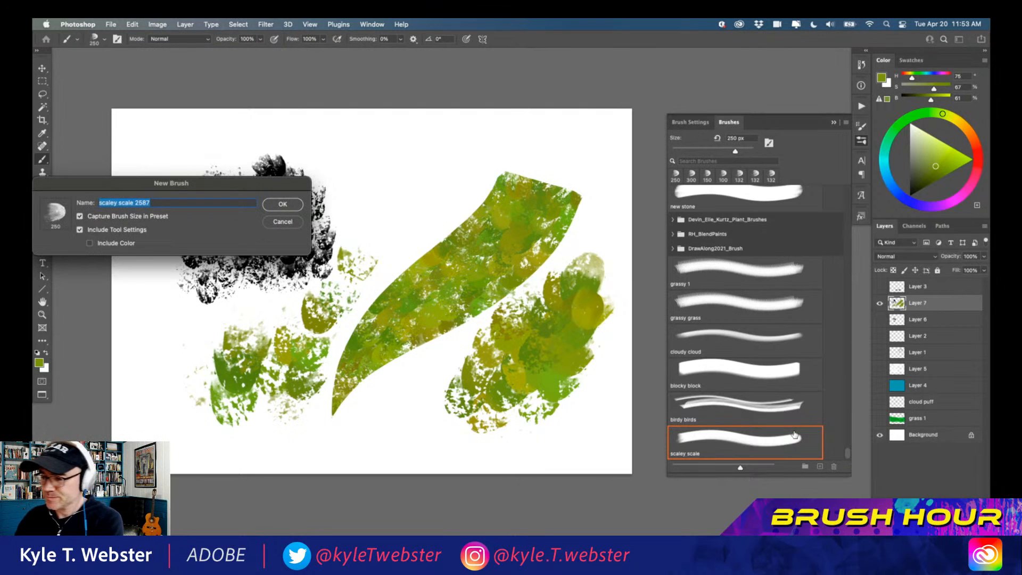
text(Scaley Bits)
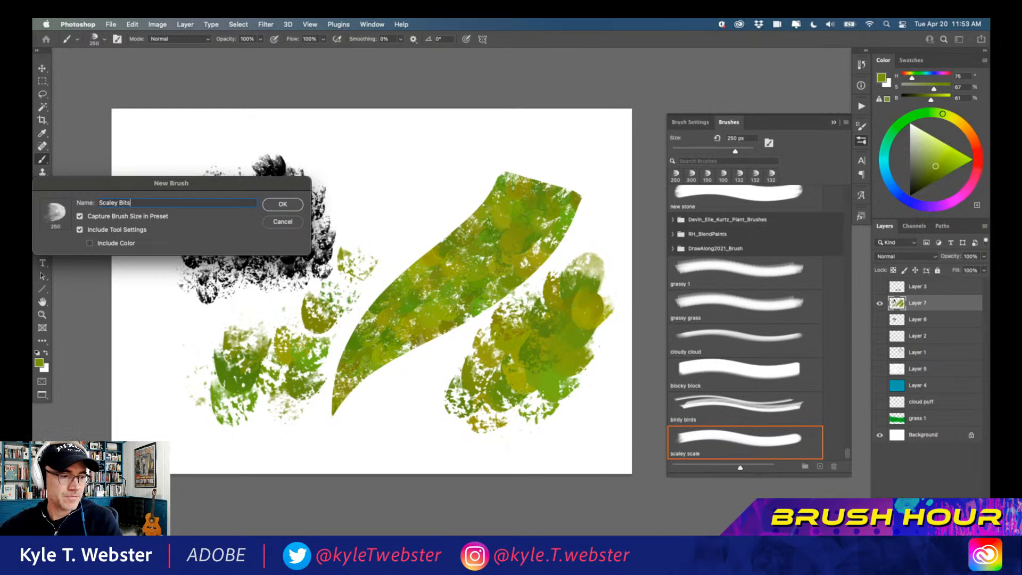
key(Return)
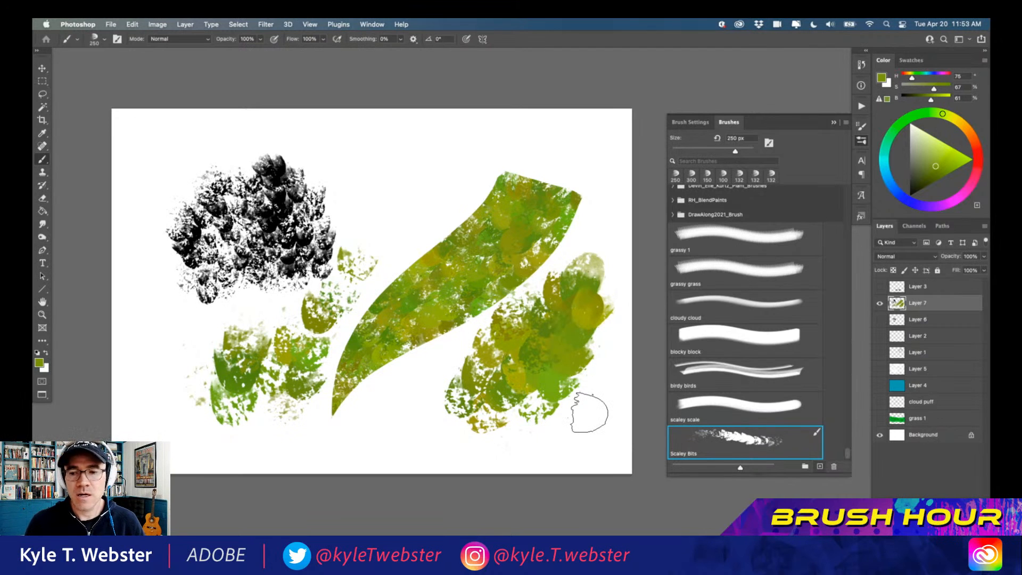
Step: Clear all painted scales from Layer 7 and reset the colours to default black and white
key(Delete)
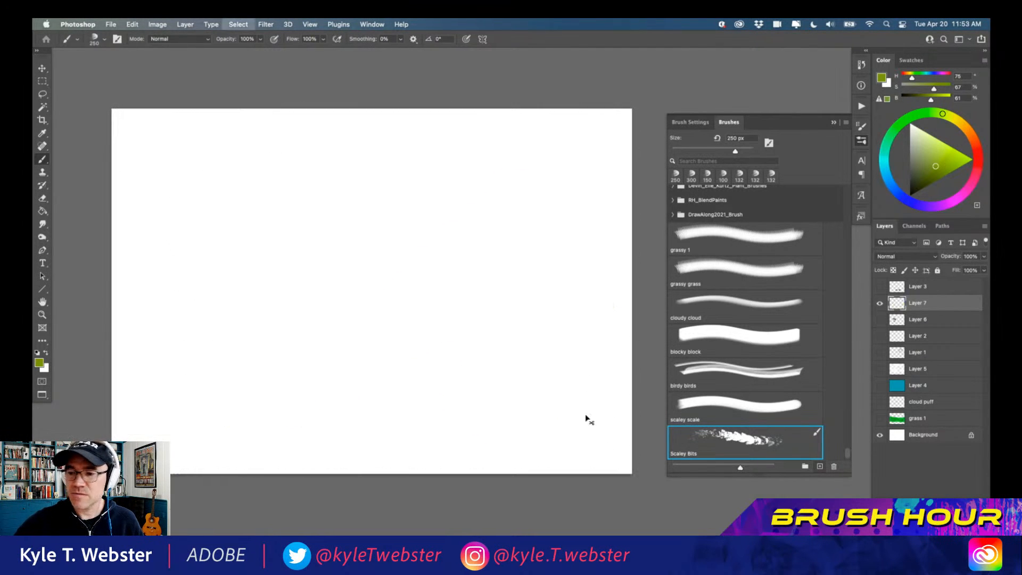
drag(319, 326, 344, 325)
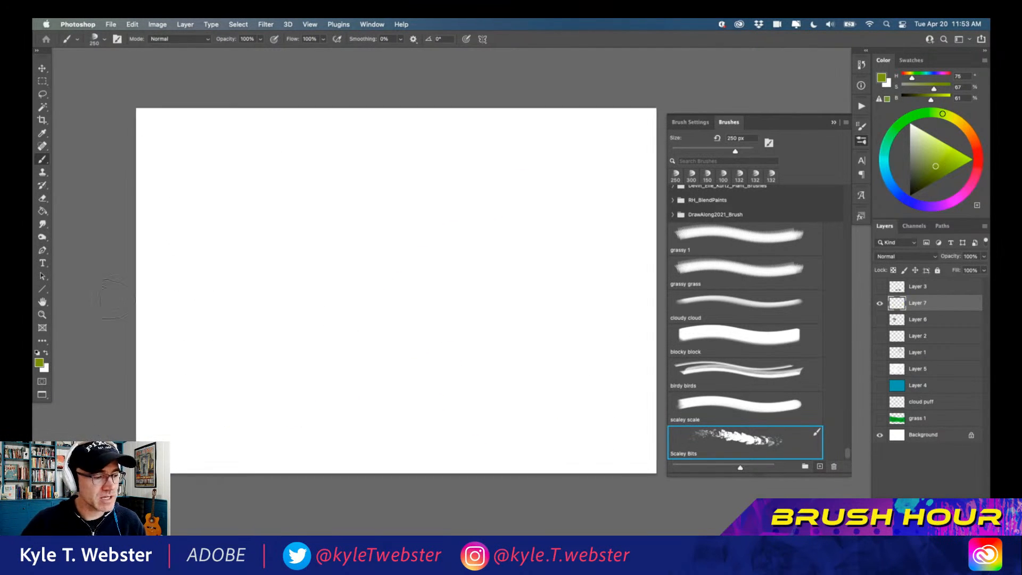
click(37, 353)
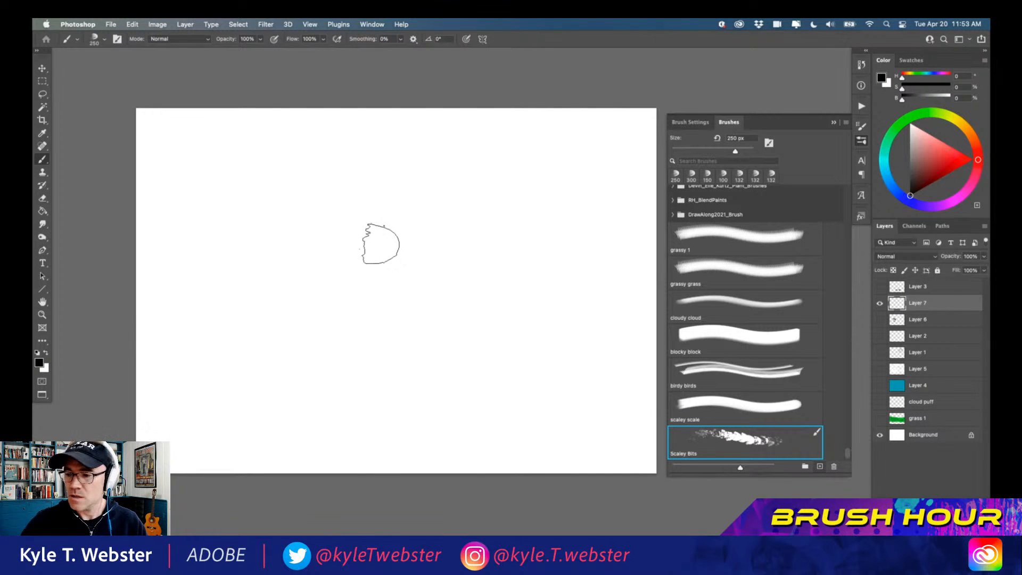
Step: Draw a tall black-filled rectangle near the canvas centre and cut a thin horizontal gap across its upper part
key(m)
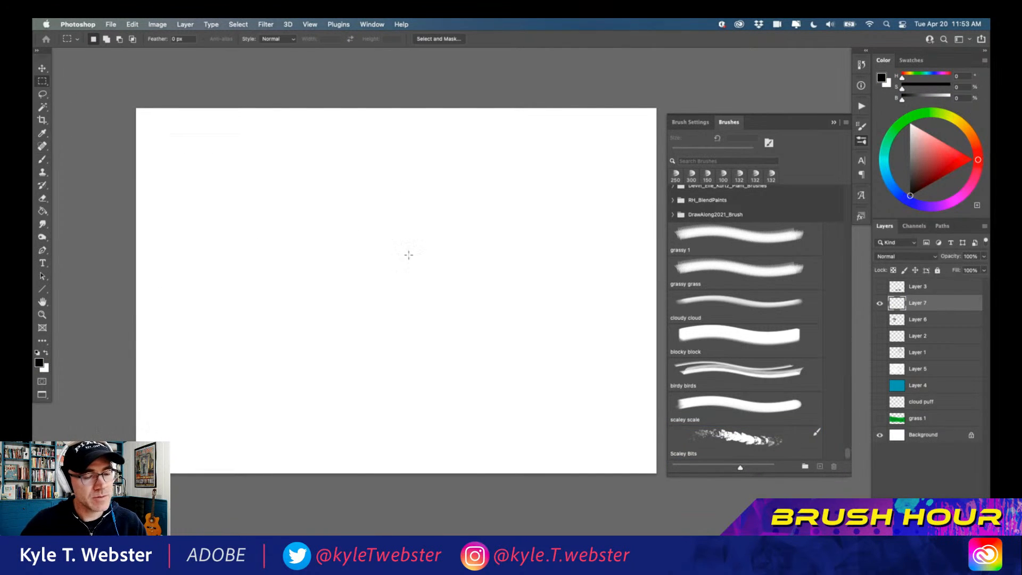
drag(423, 220, 395, 283)
key(alt+BackSpace)
key(super+d)
super+click(375, 277)
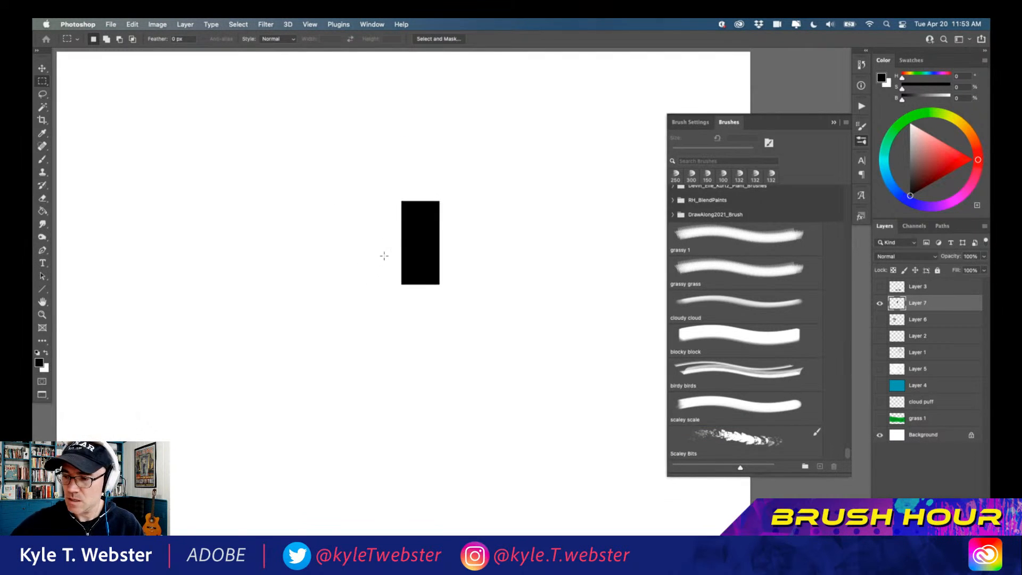
drag(443, 226, 396, 231)
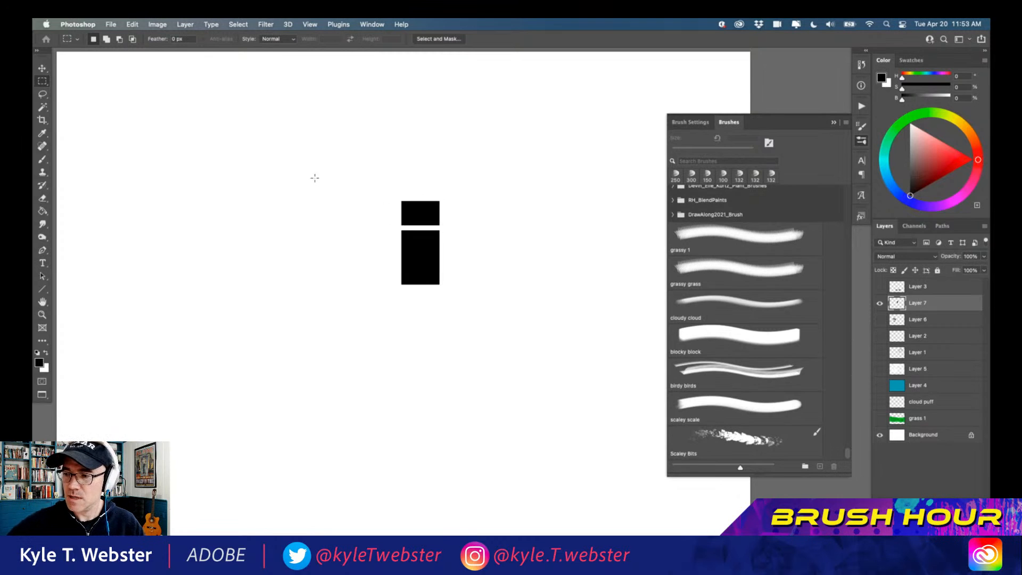
Step: Duplicate the larger lower block of the window shape and place the copy just to its left, level with the original
click(382, 242)
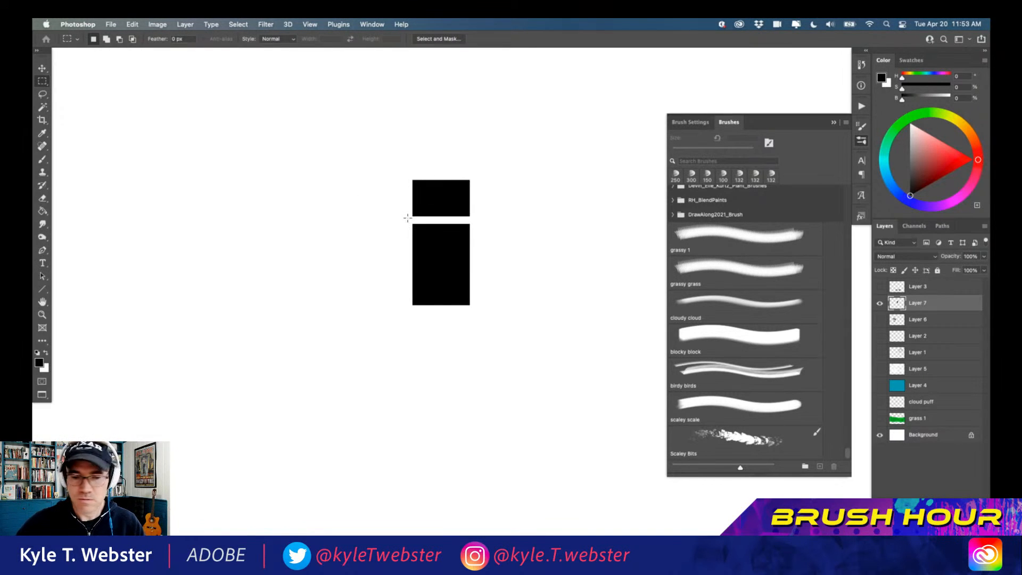
drag(408, 228, 509, 333)
key(v)
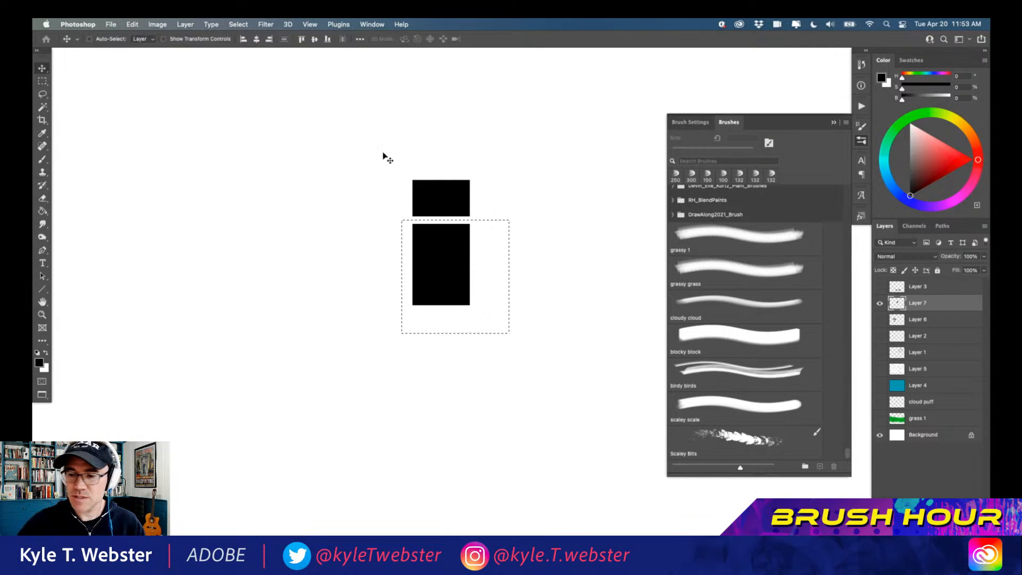
drag(418, 272, 349, 273)
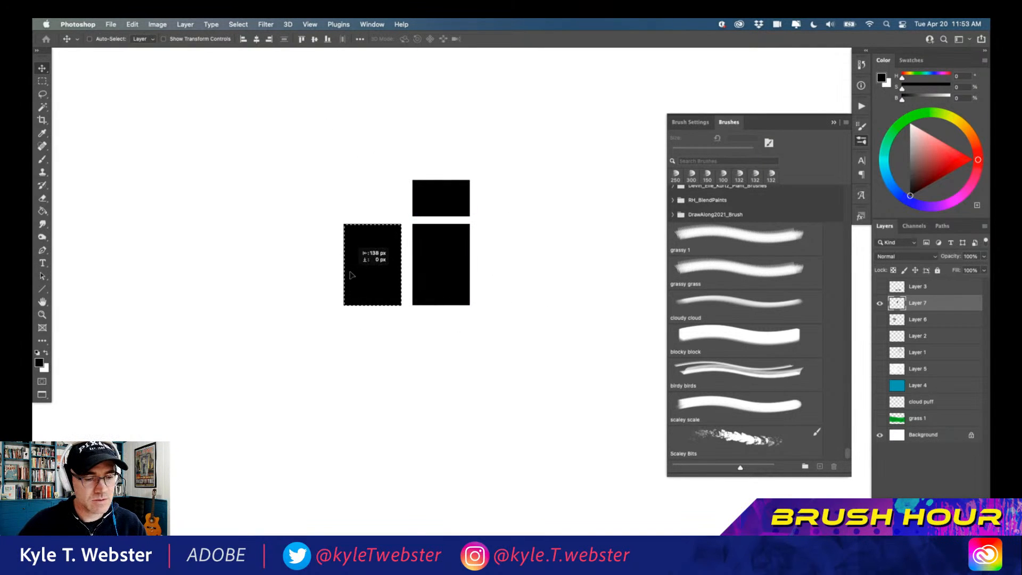
drag(351, 275, 346, 276)
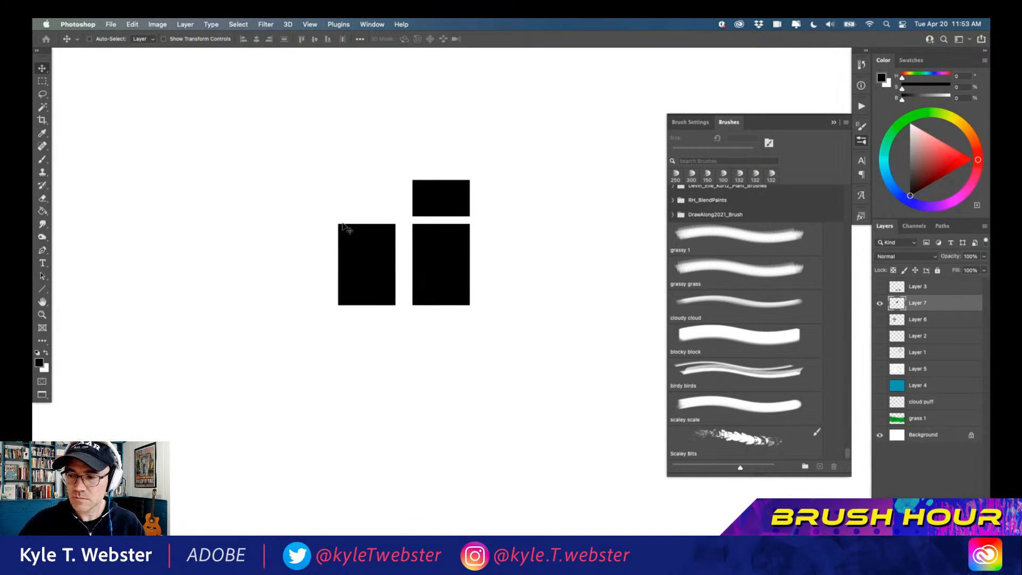
Step: Delete the left half of the copied block to leave a narrow vertical bar beside the window shape
key(m)
drag(324, 200, 365, 328)
key(Delete)
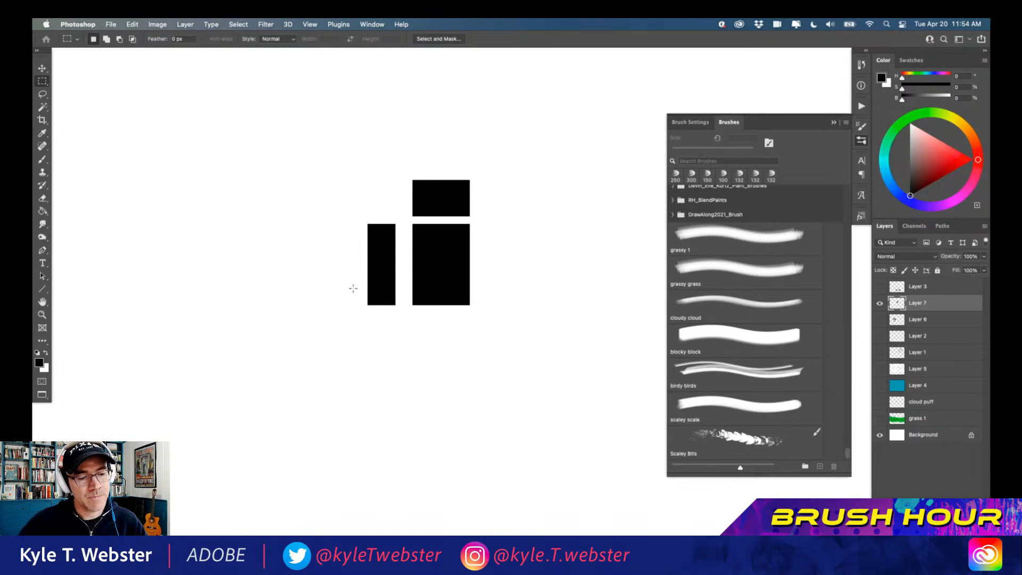
key(super+minus)
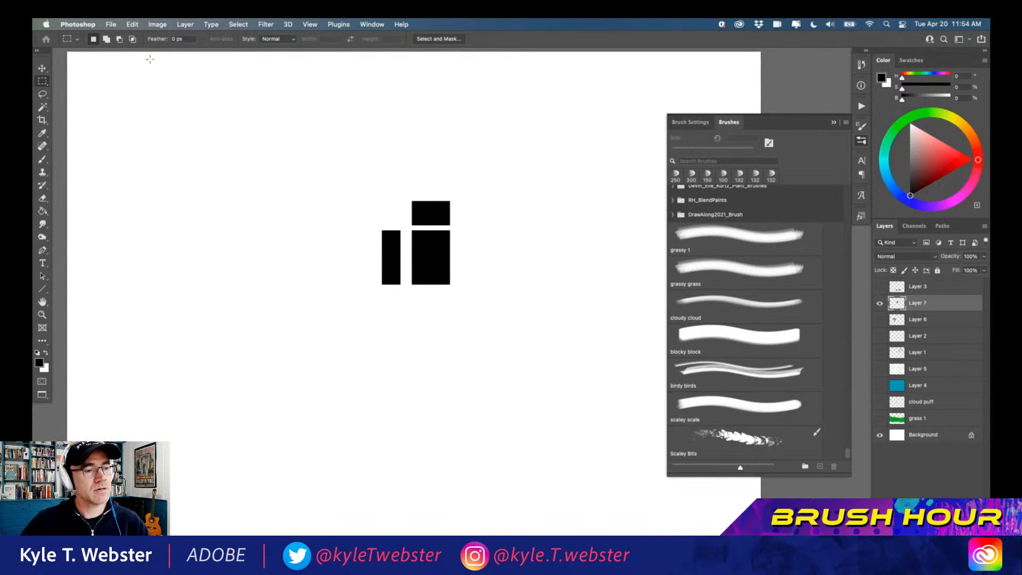
Step: Define the three-block window shape as a brush preset named "window brush test"
click(130, 24)
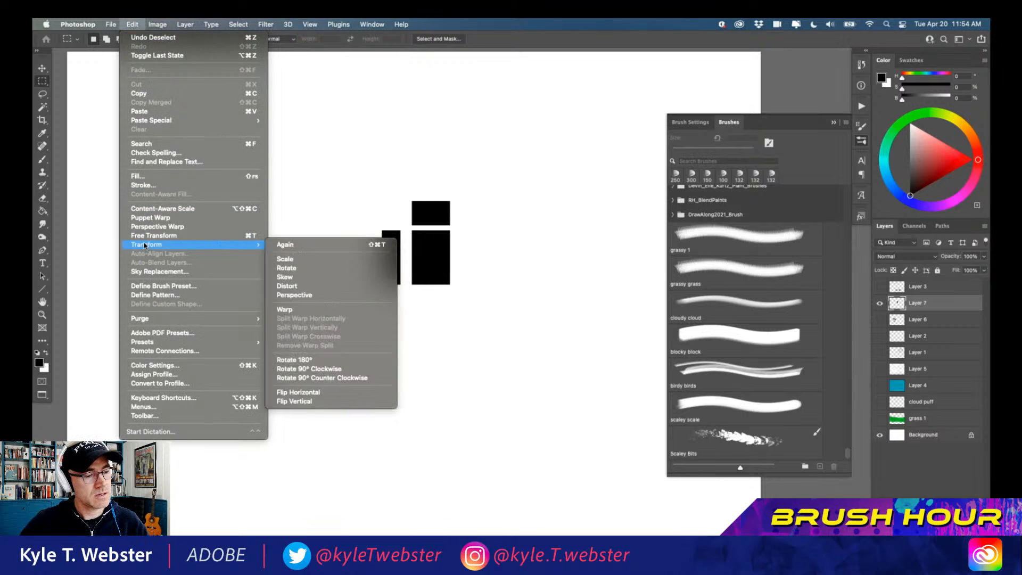
click(143, 284)
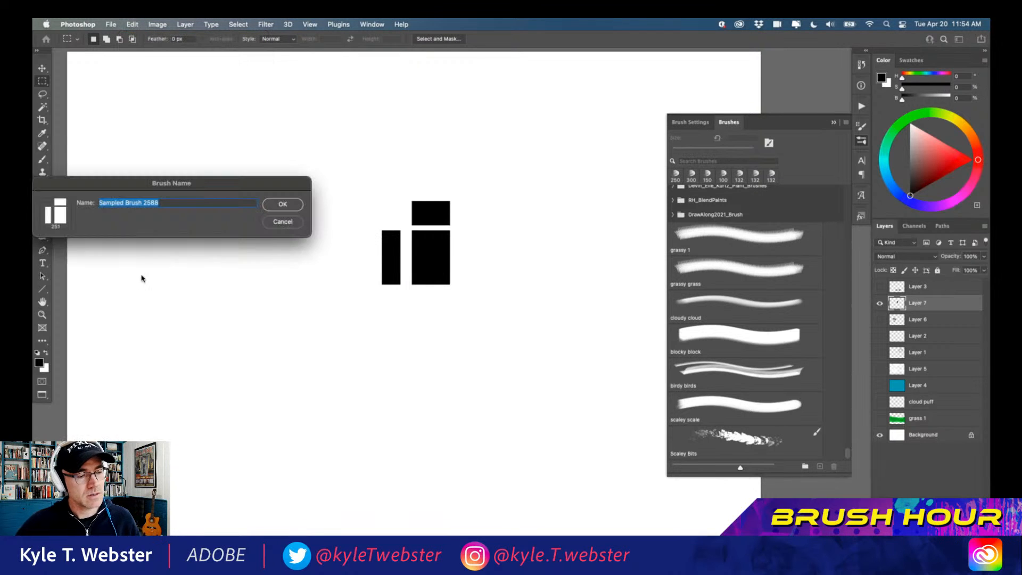
text(window brush test)
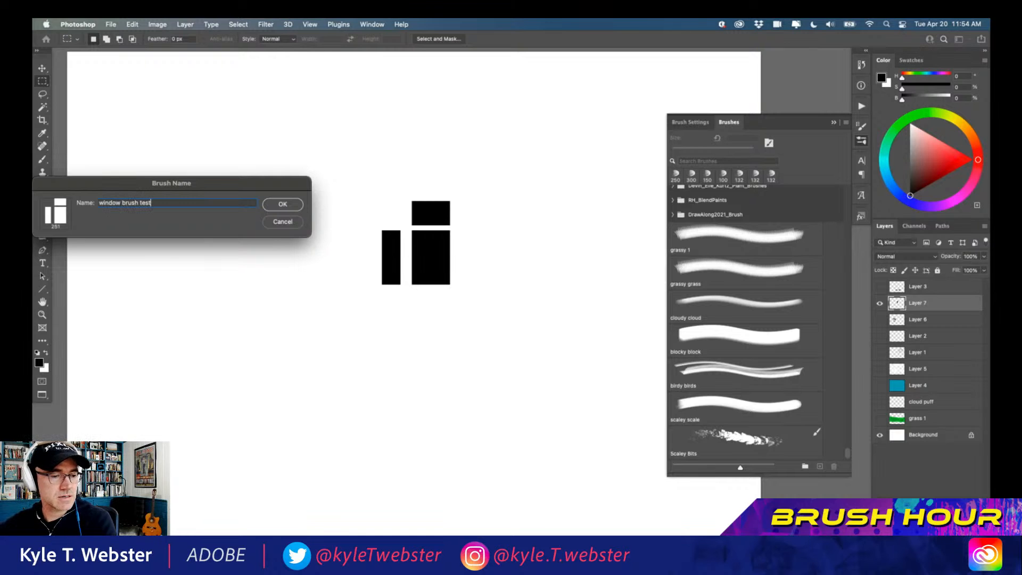
key(Return)
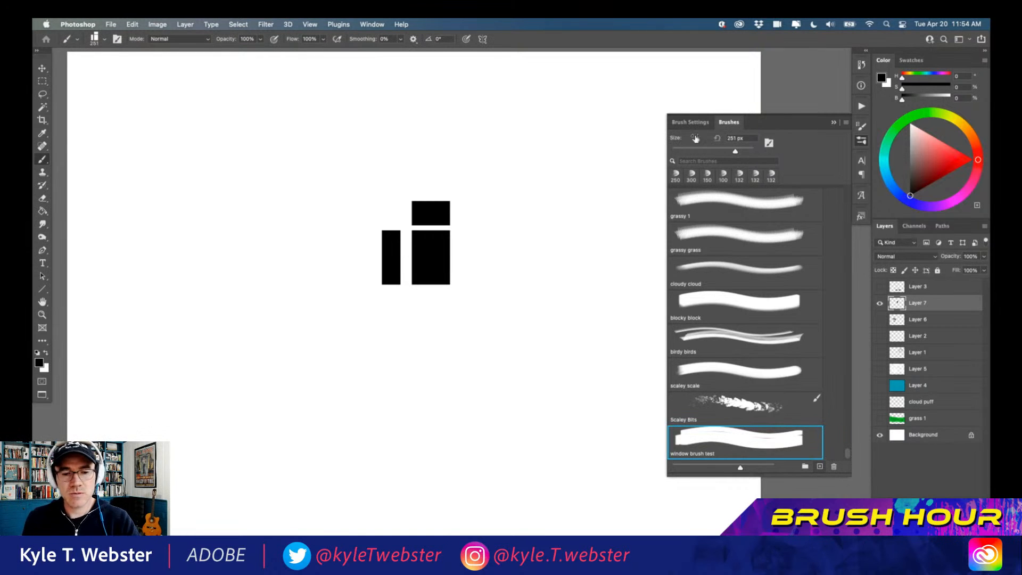
Step: Set the window brush's spacing to 136% and test it with a horizontal row of stamps below the original shape
click(691, 121)
click(691, 157)
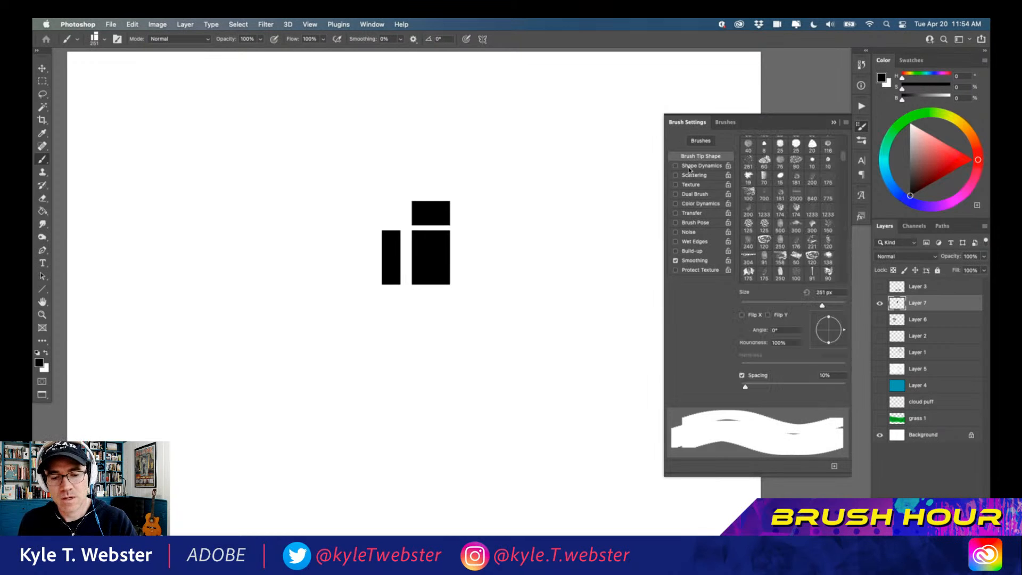
drag(747, 386, 802, 376)
drag(505, 390, 177, 397)
drag(324, 421, 248, 422)
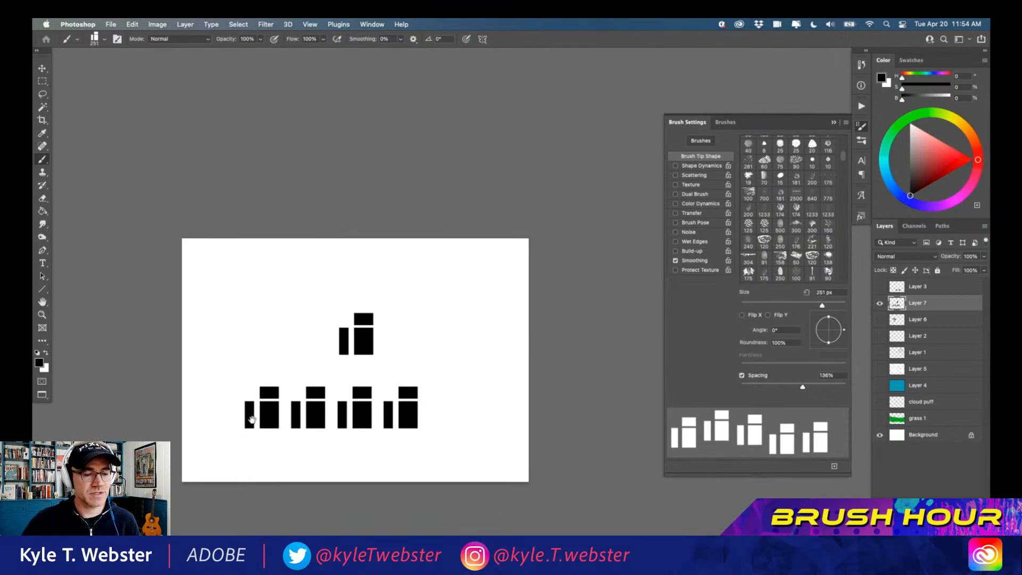
Step: Erase the original window shape and the test row from the layer, leaving nothing selected
drag(187, 386, 208, 342)
key(super+a)
key(Delete)
key(super+d)
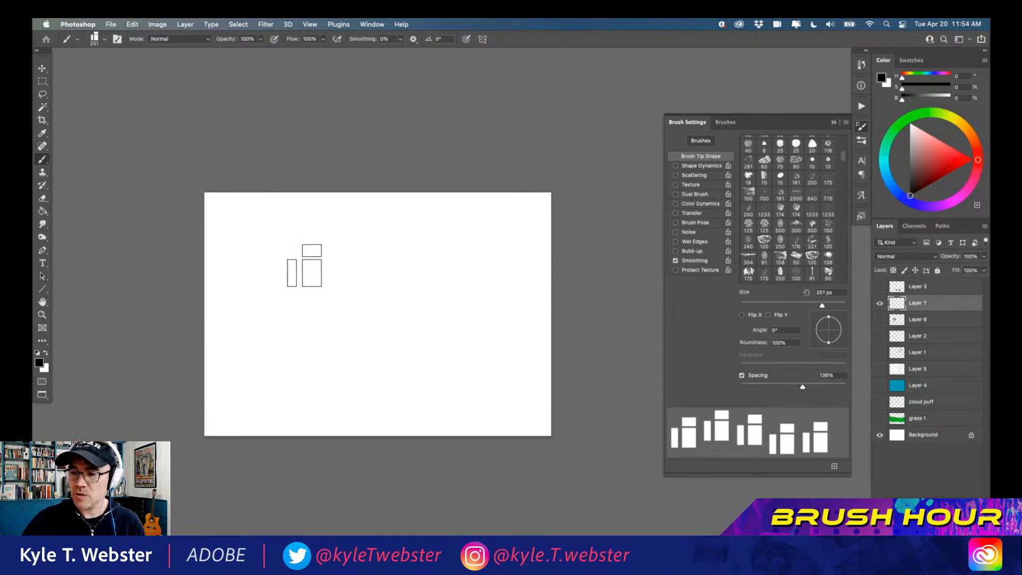
Step: Reduce the window brush to 175 px and paint two aligned rows of four windows in the canvas's upper left area
key(bracketleft)
key(bracketleft)
key(bracketleft)
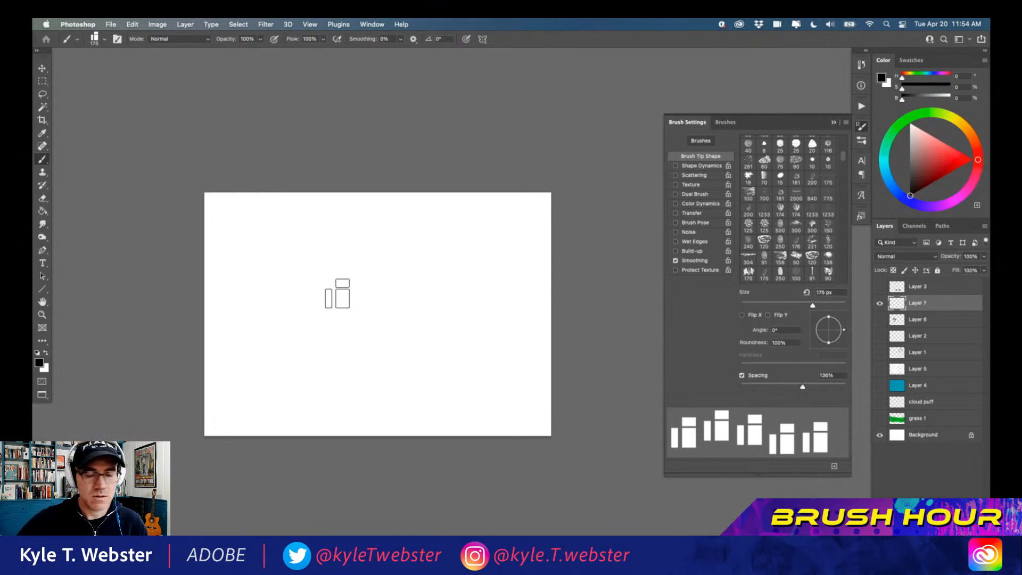
drag(366, 229, 243, 234)
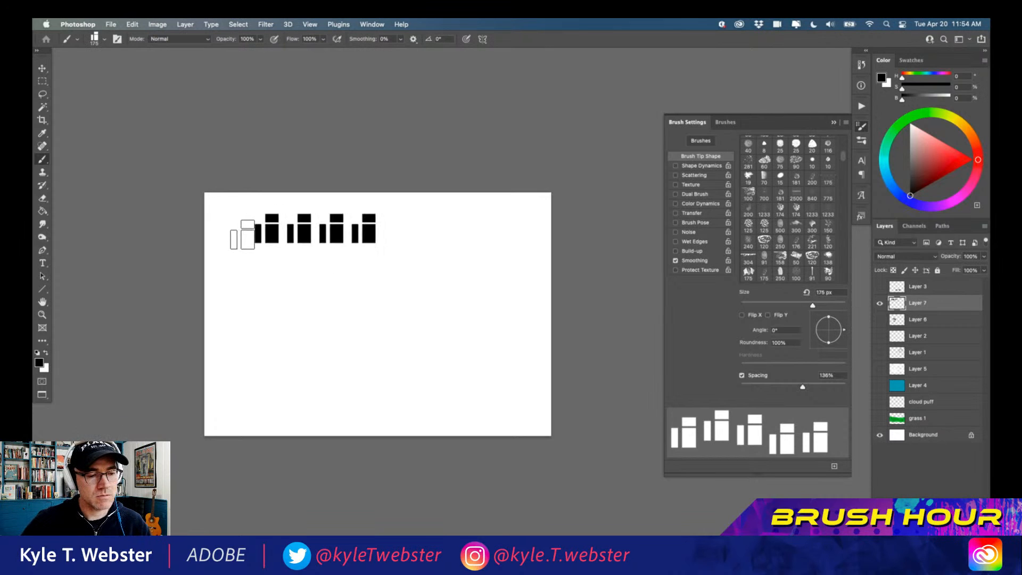
drag(363, 265, 237, 266)
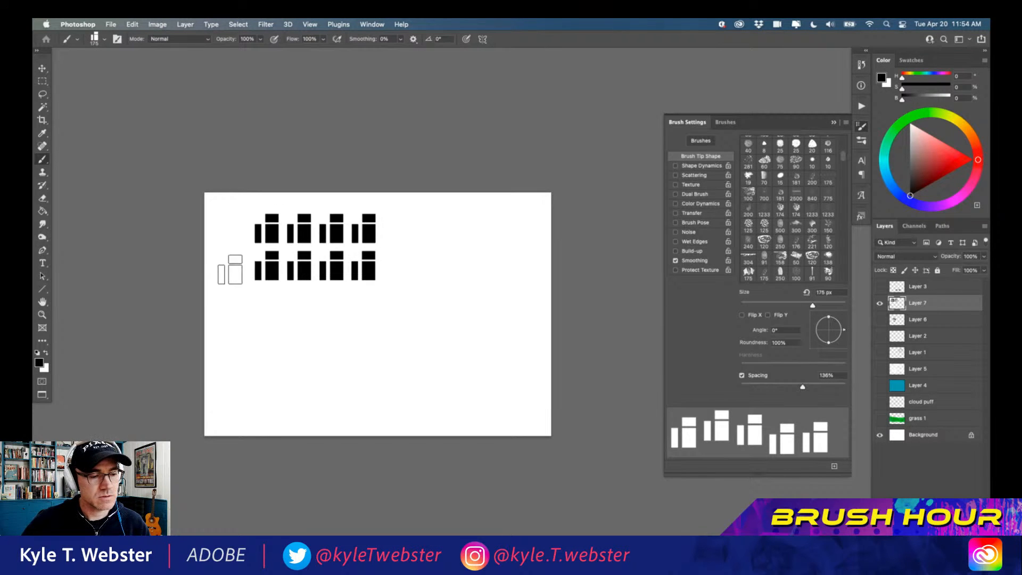
Step: Duplicate the two rows of windows downward twice to build a six-row grid, then deselect
key(m)
drag(236, 200, 405, 311)
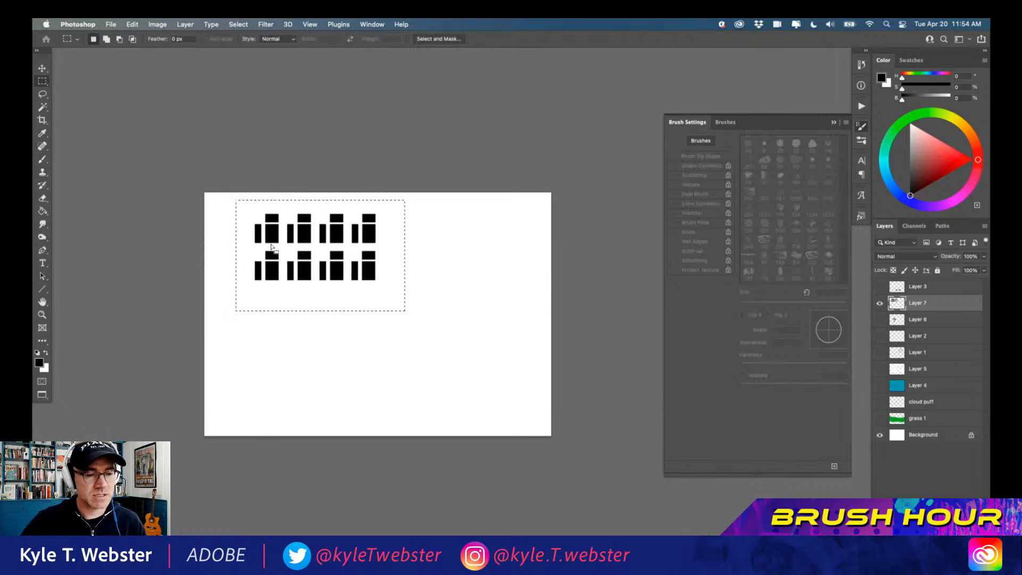
key(v)
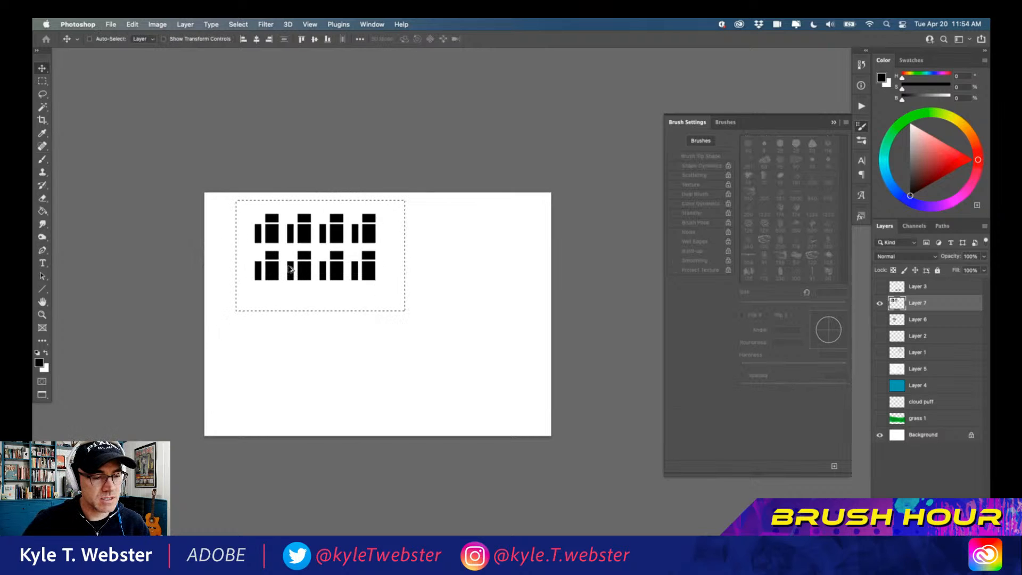
drag(290, 271, 286, 346)
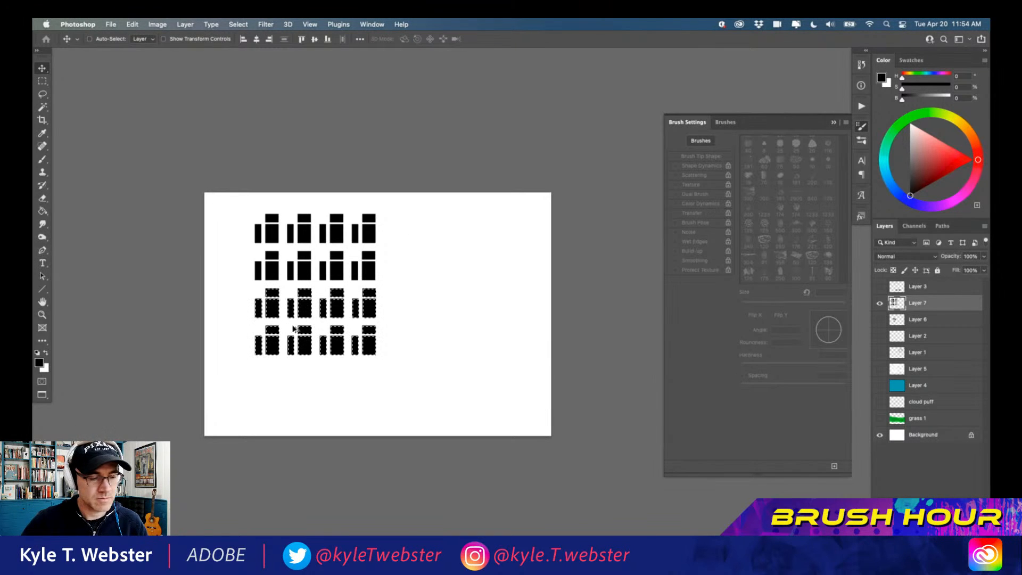
drag(303, 311, 293, 386)
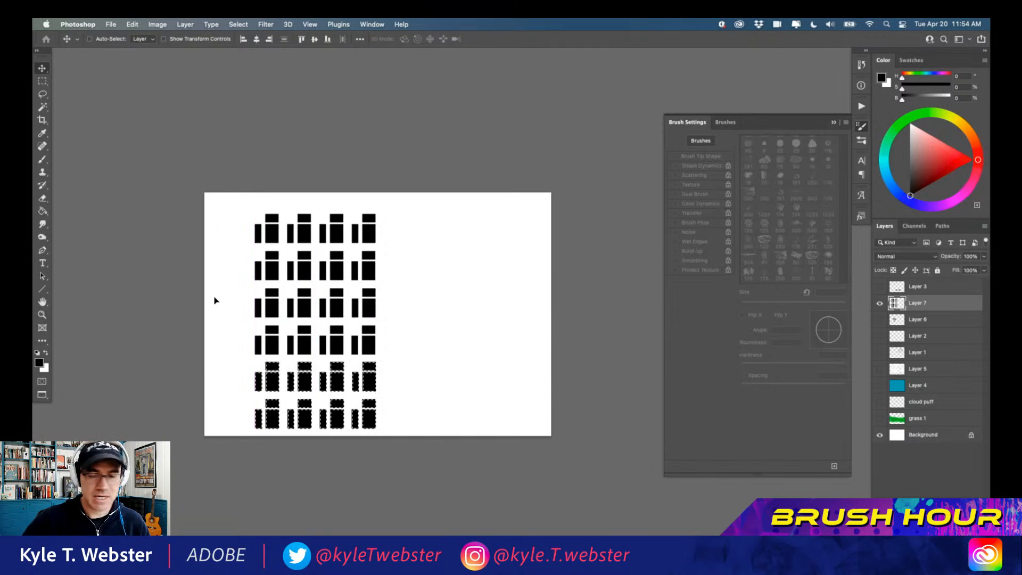
key(super+d)
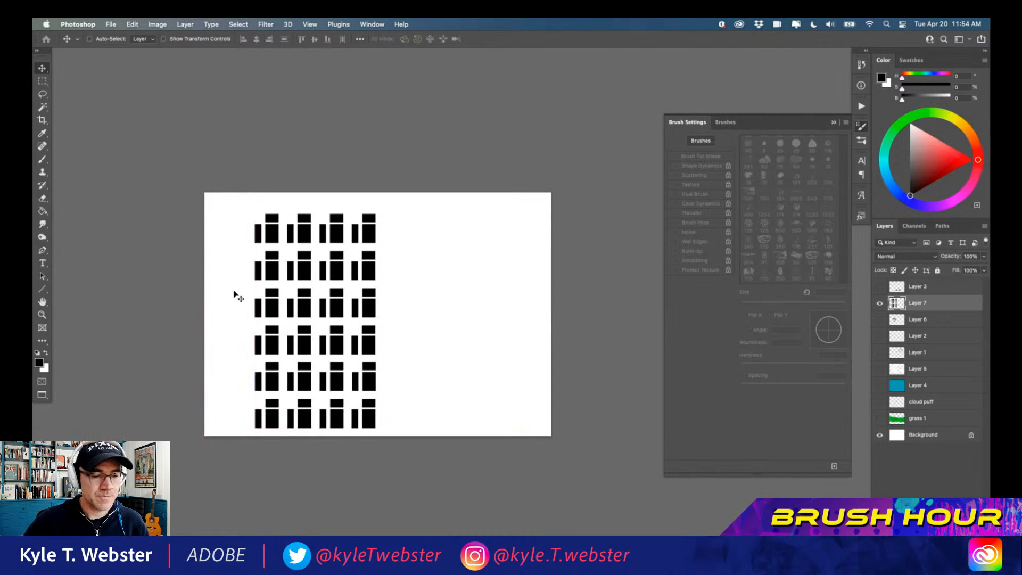
Step: Outline a six-sided building silhouette with the Polygonal Lasso beside the window grid and fill it with black
key(l)
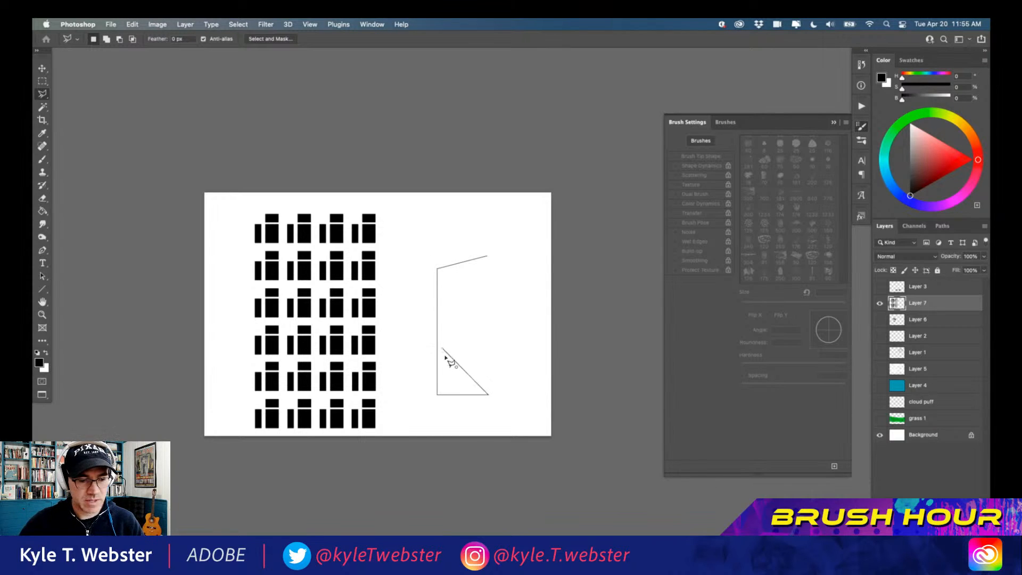
double_click(447, 363)
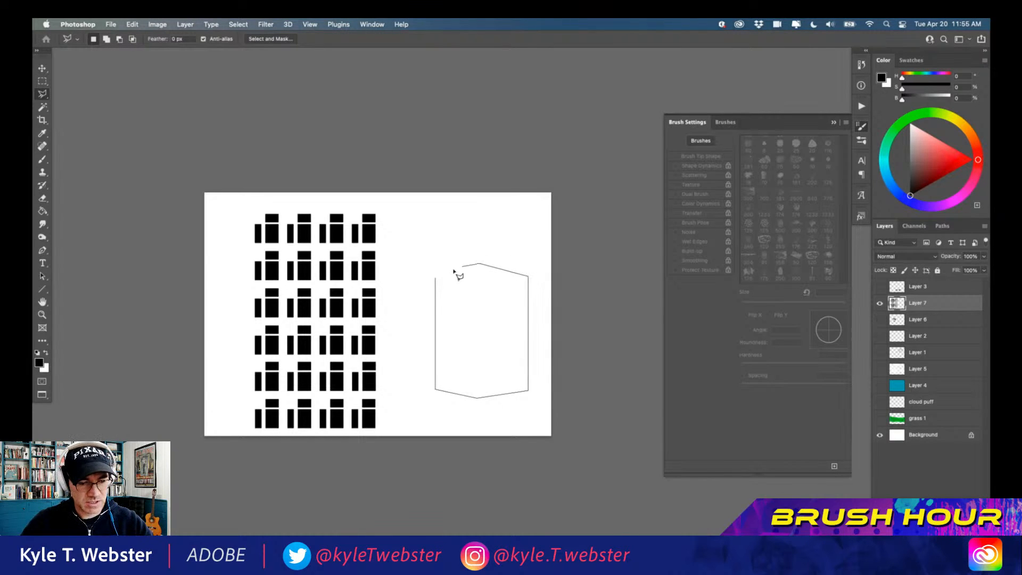
click(437, 278)
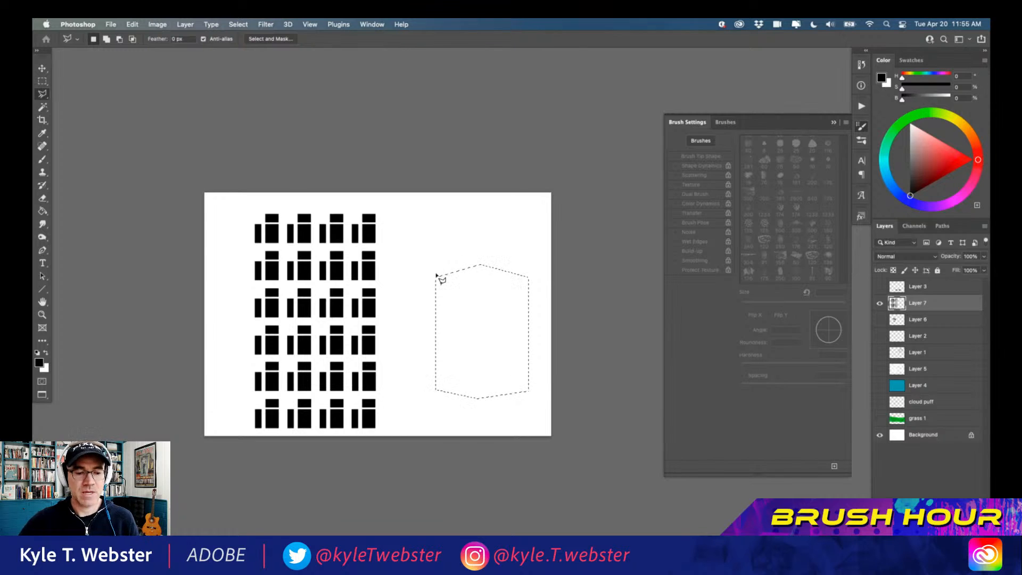
key(alt+BackSpace)
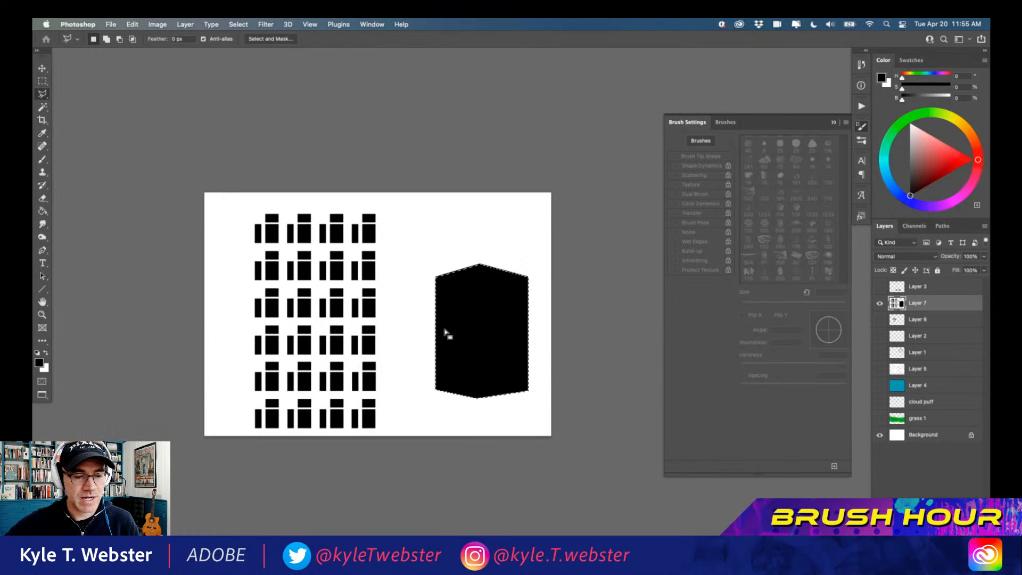
Step: Lock Layer 7's transparent pixels and fill the right half of the building silhouette with mid-gray, leaving nothing selected
key(super+d)
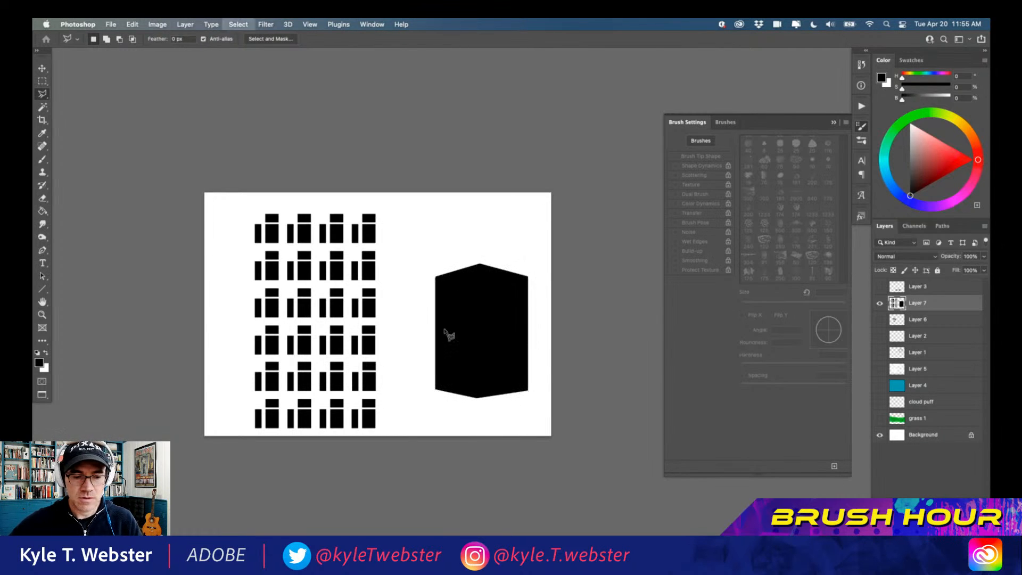
click(887, 285)
click(900, 304)
key(m)
scroll(477, 350, up, 1)
mouse_move(566, 201)
mouse_down()
mouse_move(497, 455)
mouse_move(480, 459)
mouse_up()
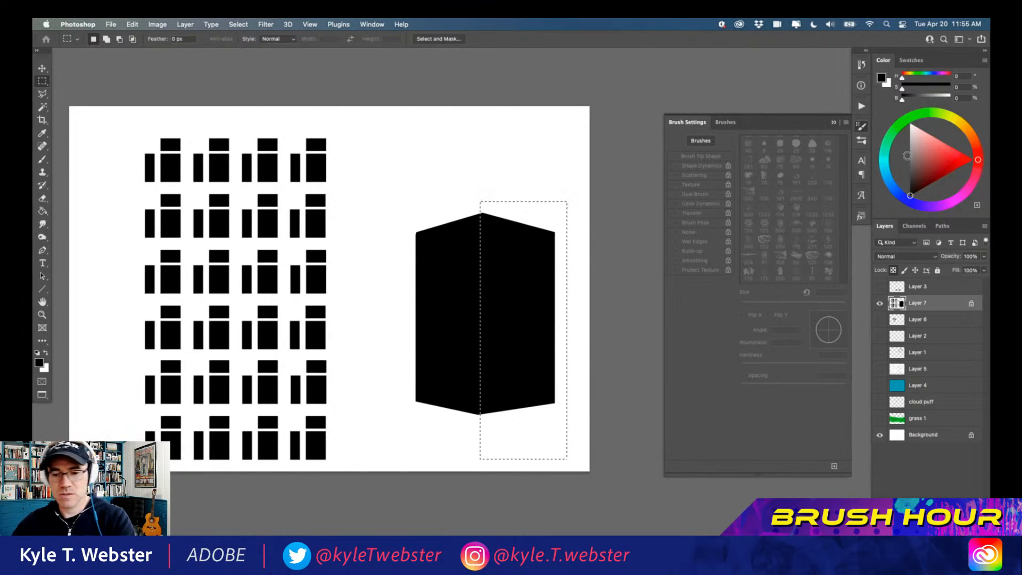
click(909, 145)
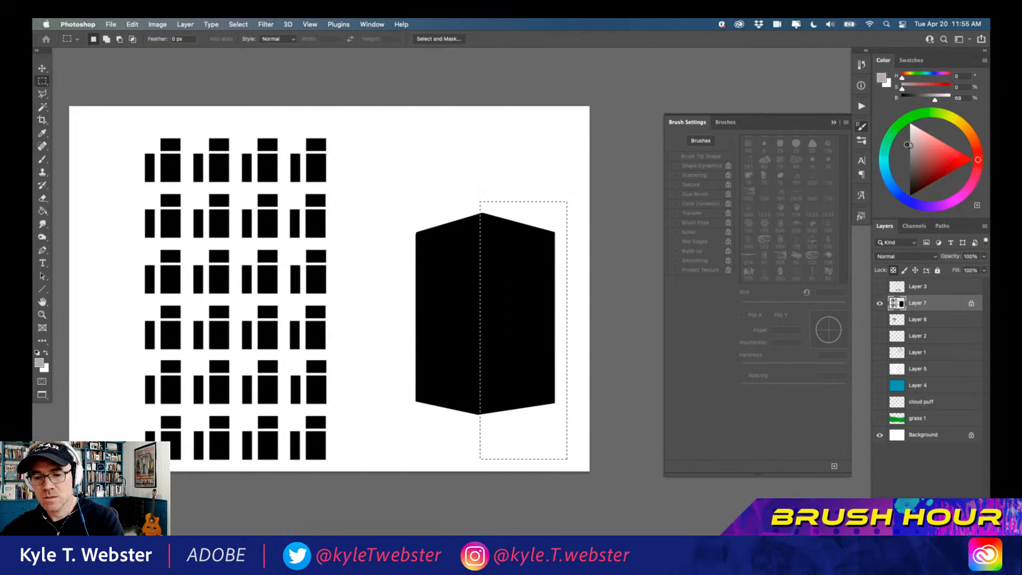
drag(910, 151, 909, 158)
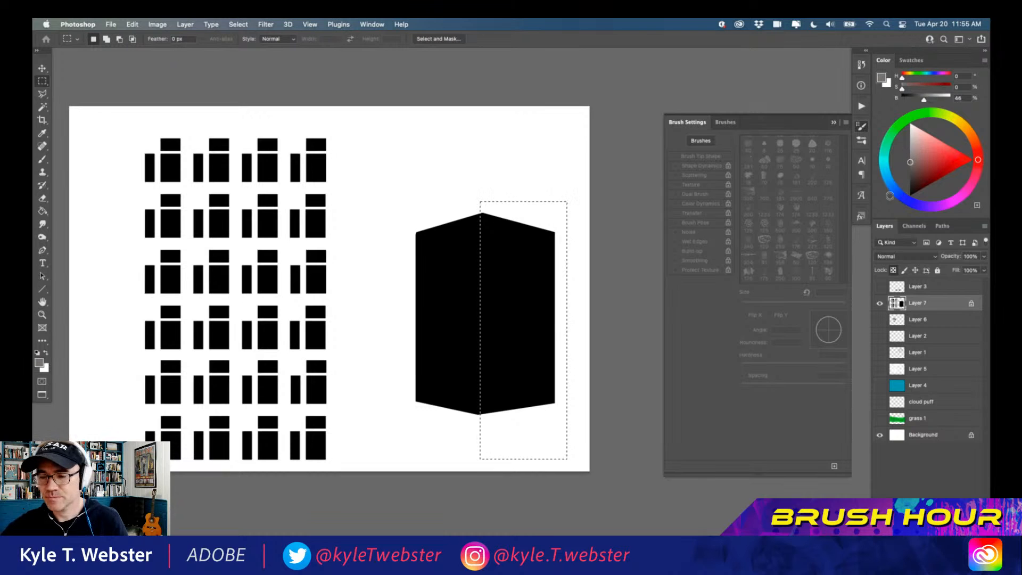
key(alt+BackSpace)
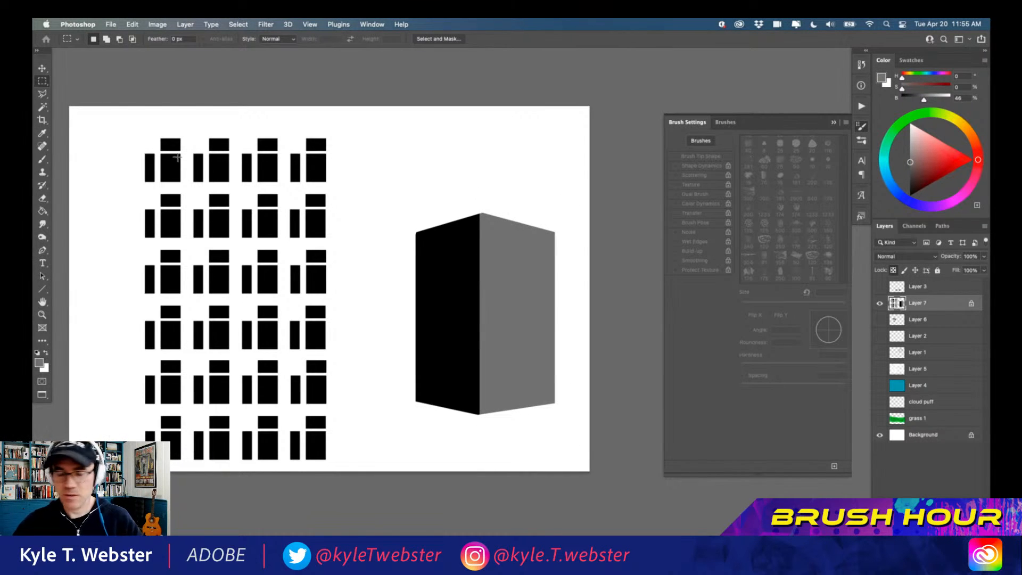
Step: Fill the whole window grid with white and move it over the building
drag(106, 110, 377, 498)
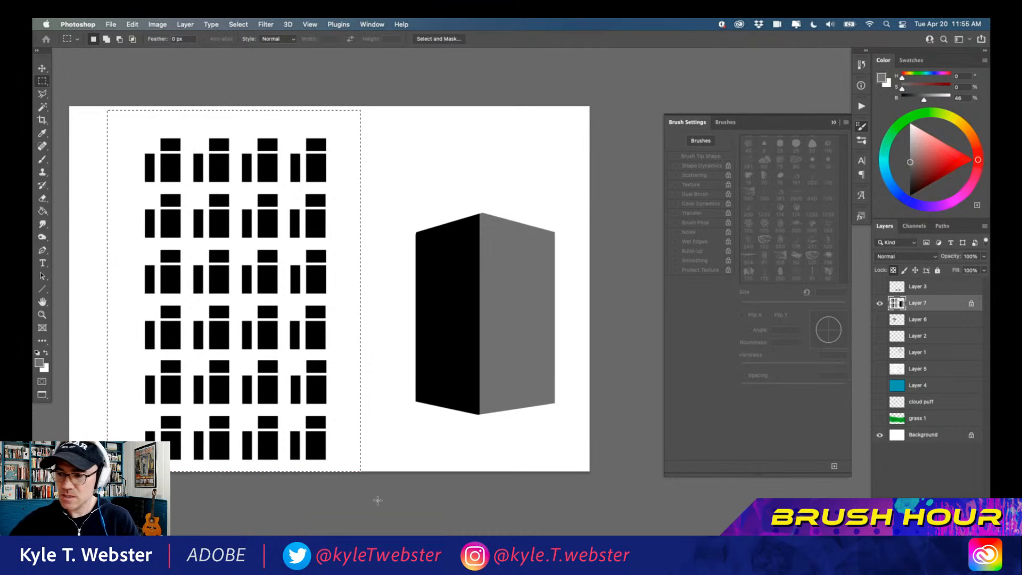
key(BackSpace)
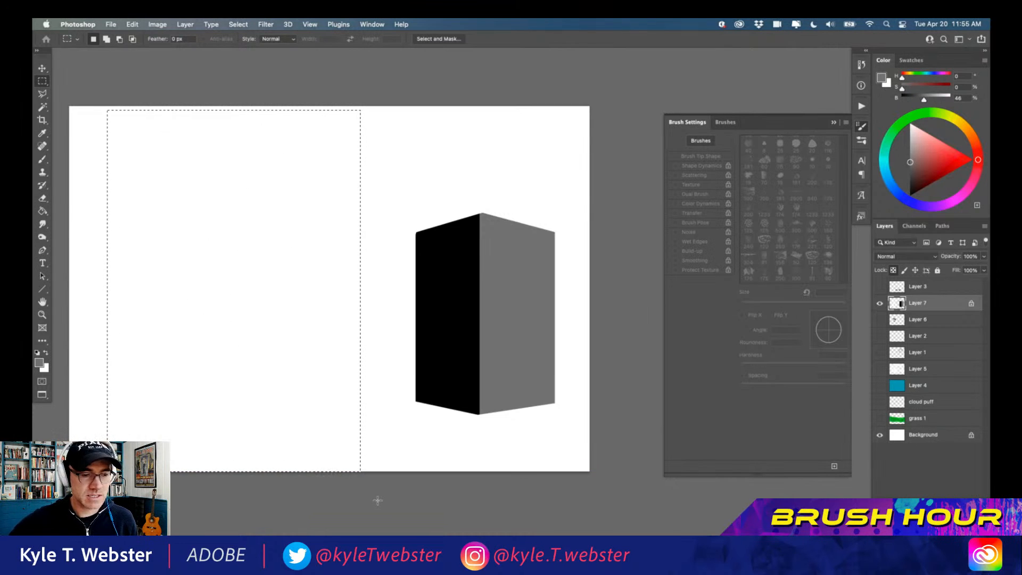
key(v)
drag(213, 298, 460, 319)
Step: Distort the white window grid corner by corner to match the perspective of the building's gray face, then deselect
key(ctrl+t)
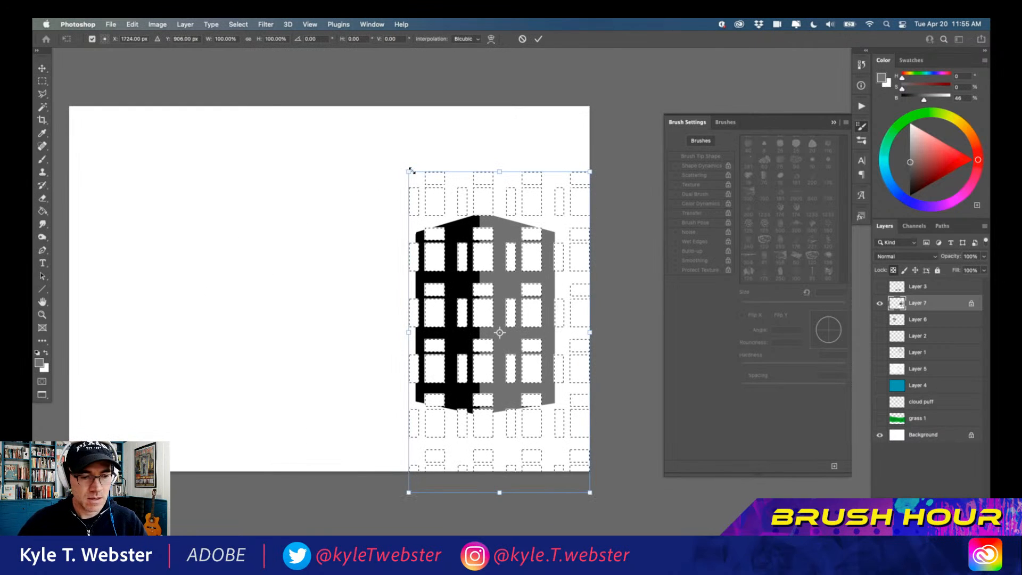
drag(410, 167, 482, 215)
drag(590, 172, 550, 233)
drag(409, 493, 483, 396)
drag(590, 492, 551, 389)
drag(482, 219, 486, 221)
drag(482, 396, 484, 393)
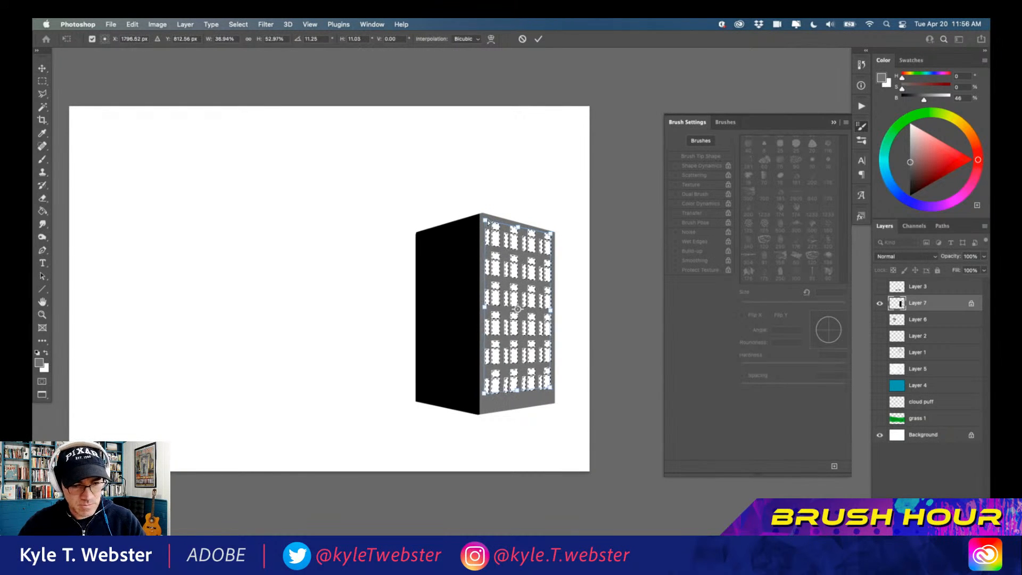
key(Return)
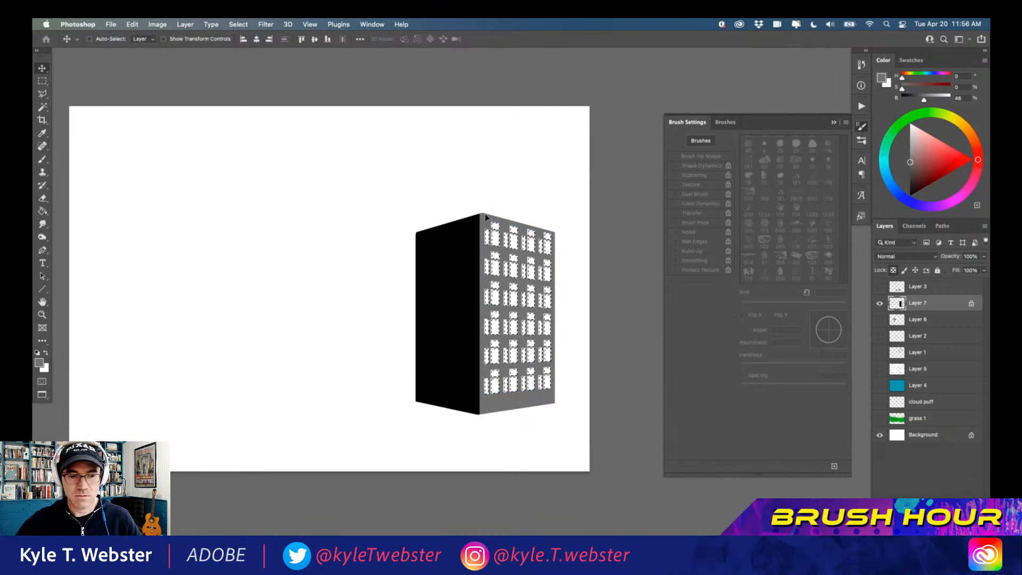
key(super+minus)
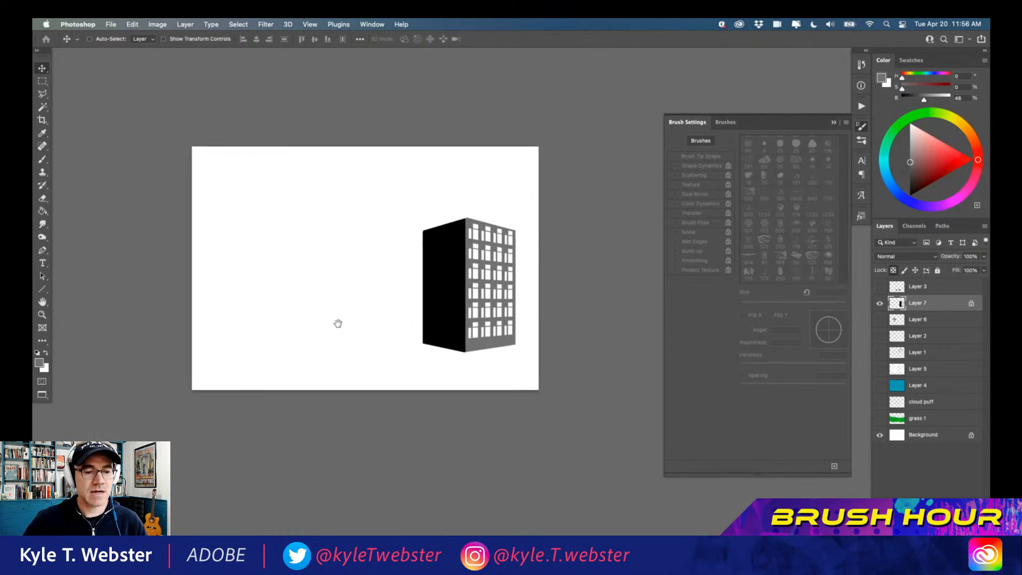